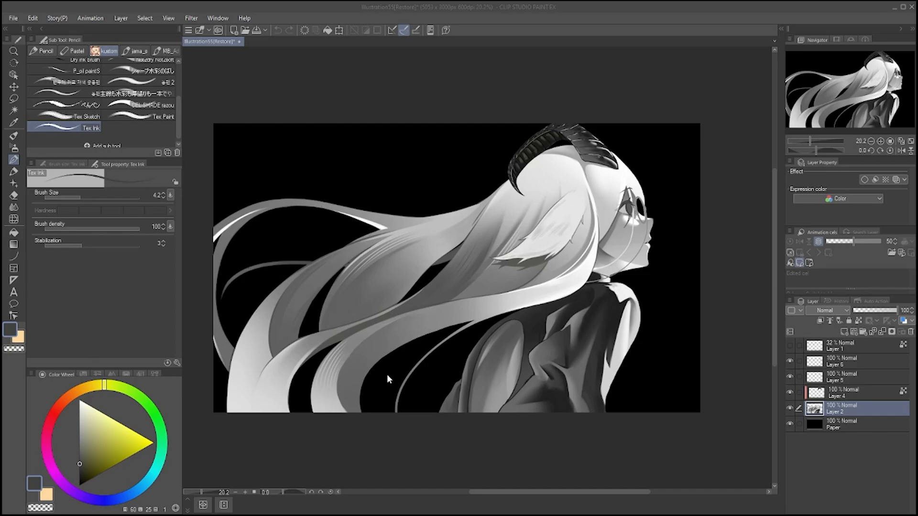
- Switch from the Tex Ink brush to the Lasso selection tool
scroll(576, 331, up, 3)
scroll(575, 328, down, 3)
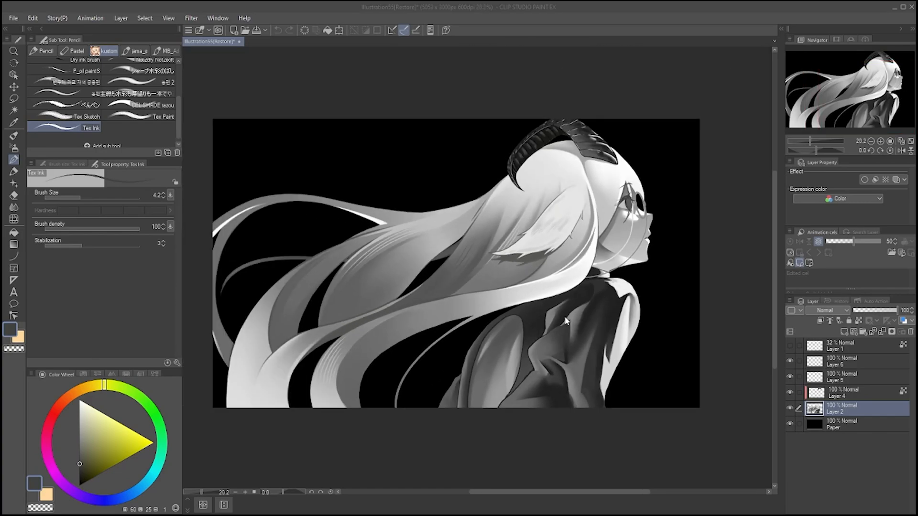
scroll(565, 322, up, 1)
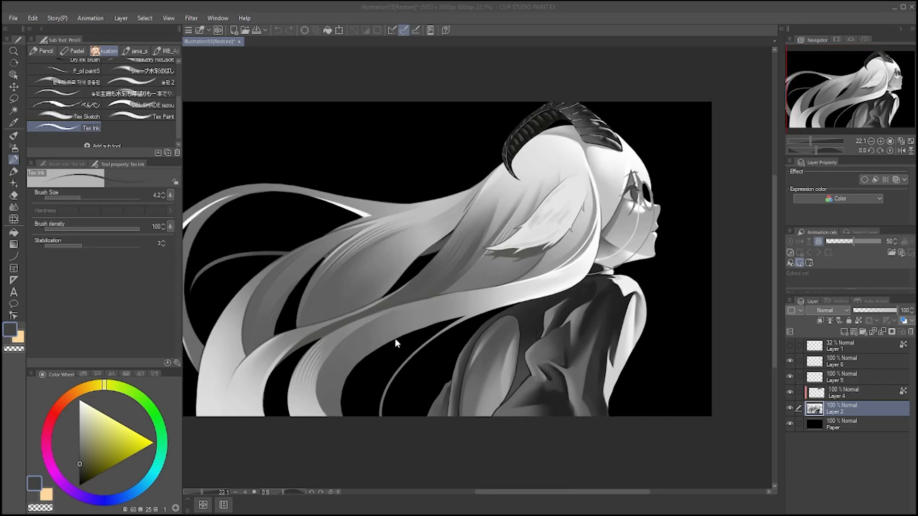
scroll(507, 382, up, 1)
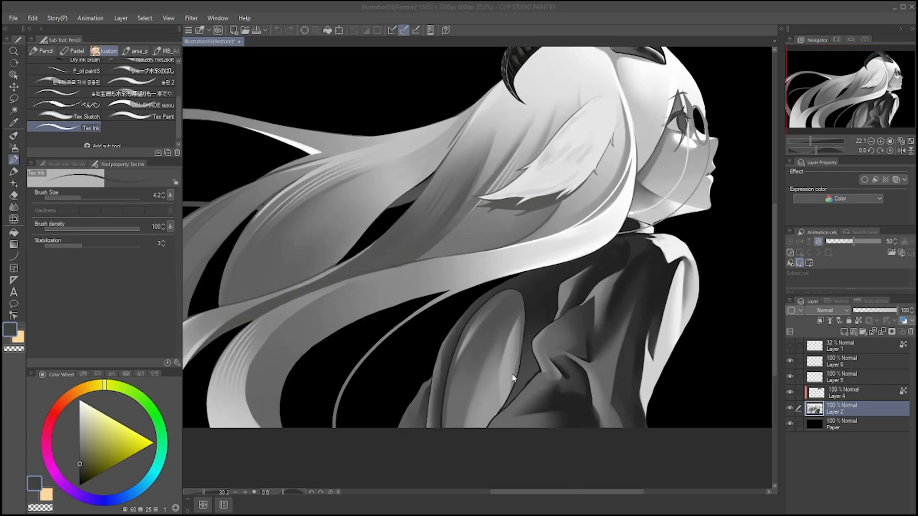
scroll(515, 369, up, 1)
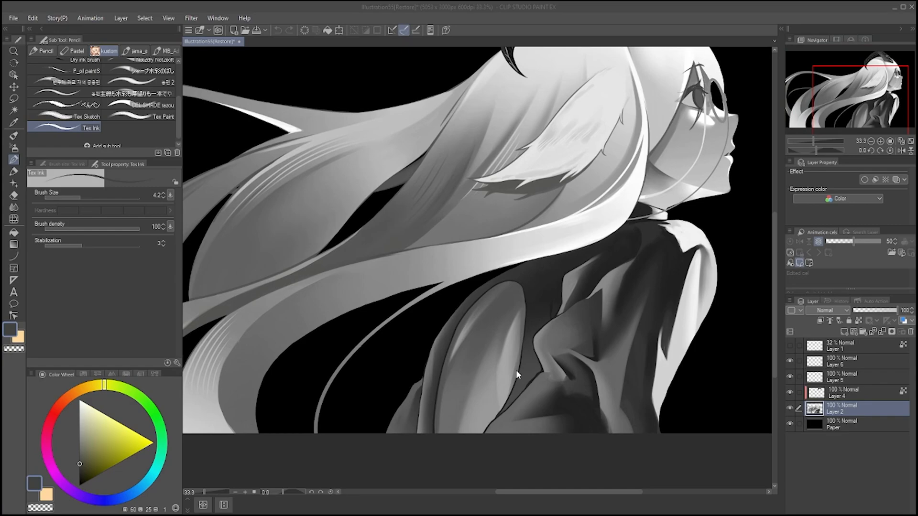
click(13, 98)
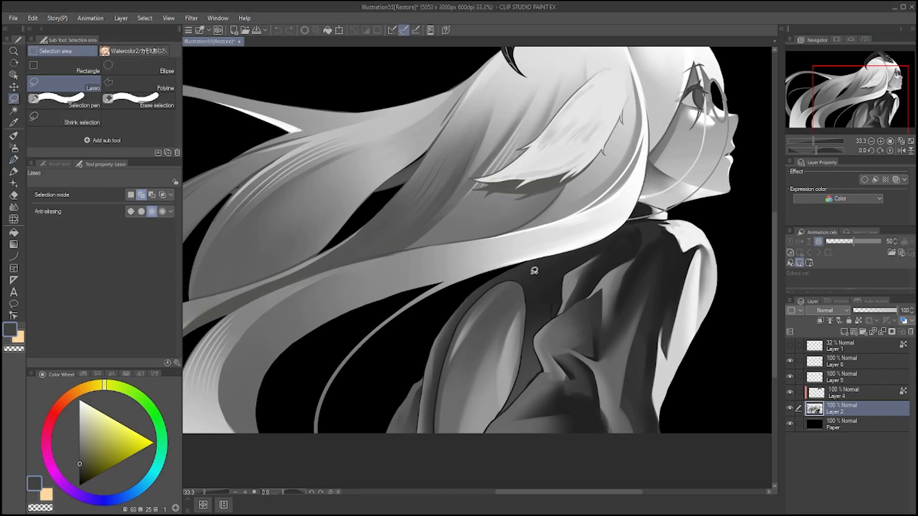
scroll(532, 266, down, 2)
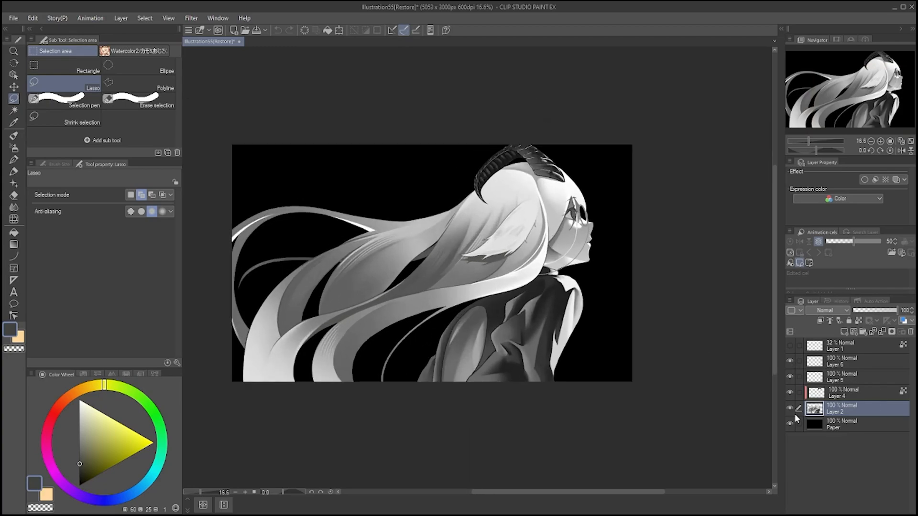
- Examine what Layer 2 and Layer 4 contain by toggling their visibility and Layer 4's clipping, ending with Layer 2 selected
click(788, 407)
click(788, 407)
click(790, 392)
click(790, 392)
click(867, 395)
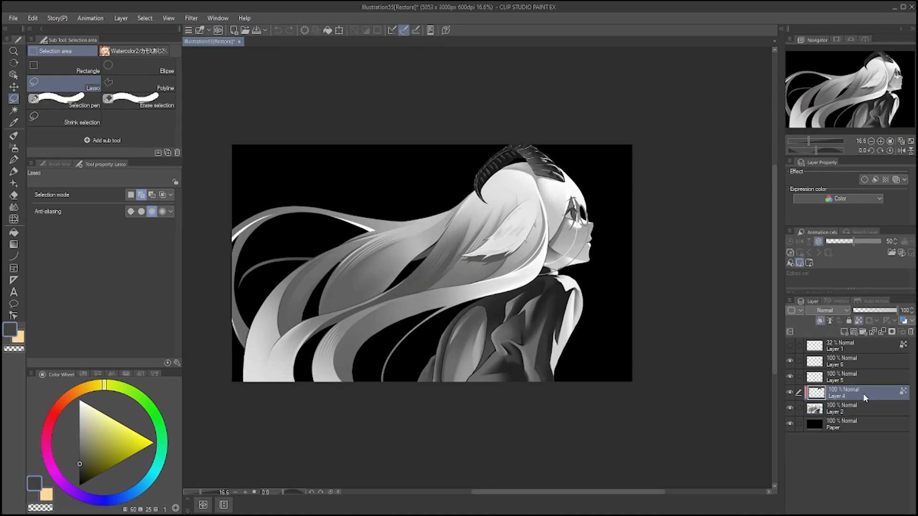
click(789, 408)
click(789, 408)
click(819, 320)
click(819, 321)
click(817, 412)
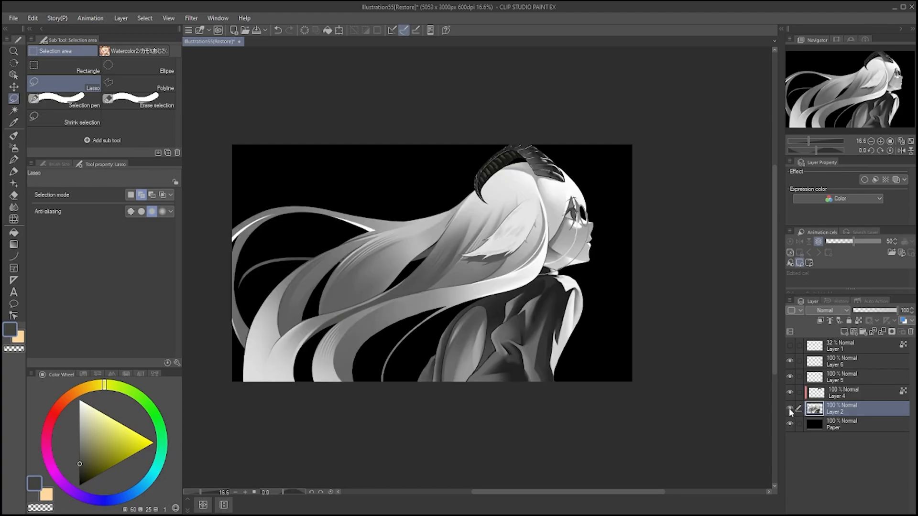
- Lasso-select the character's clothed body on Layer 2, following the lower edge of the hair and including the collar and shoulder
scroll(509, 279, up, 5)
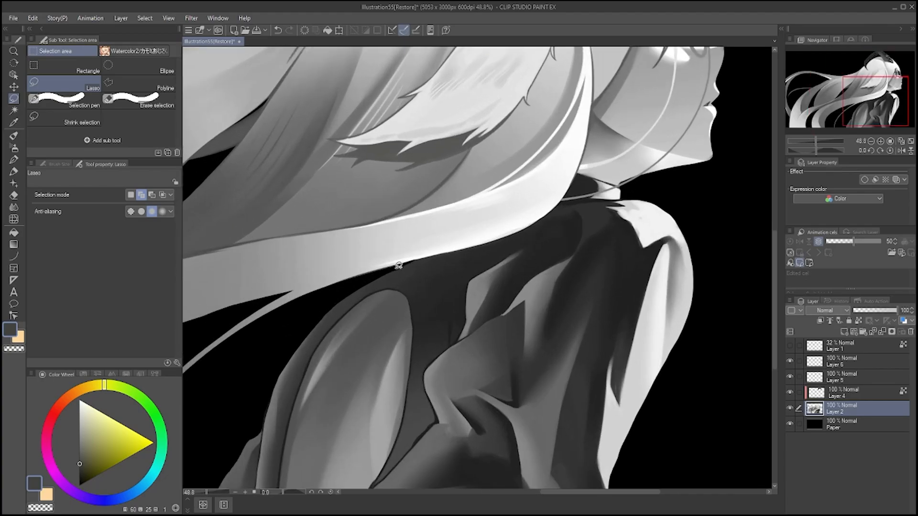
mouse_move(462, 246)
mouse_down()
mouse_move(534, 224)
mouse_move(574, 180)
mouse_up()
key(ctrl+z)
mouse_move(401, 267)
mouse_down()
mouse_move(537, 221)
mouse_move(578, 172)
mouse_move(689, 199)
mouse_move(732, 233)
mouse_move(753, 295)
mouse_move(734, 424)
mouse_move(686, 490)
mouse_move(611, 511)
mouse_move(486, 485)
mouse_move(285, 396)
mouse_move(197, 313)
mouse_move(243, 187)
mouse_move(322, 103)
mouse_move(367, 72)
mouse_up()
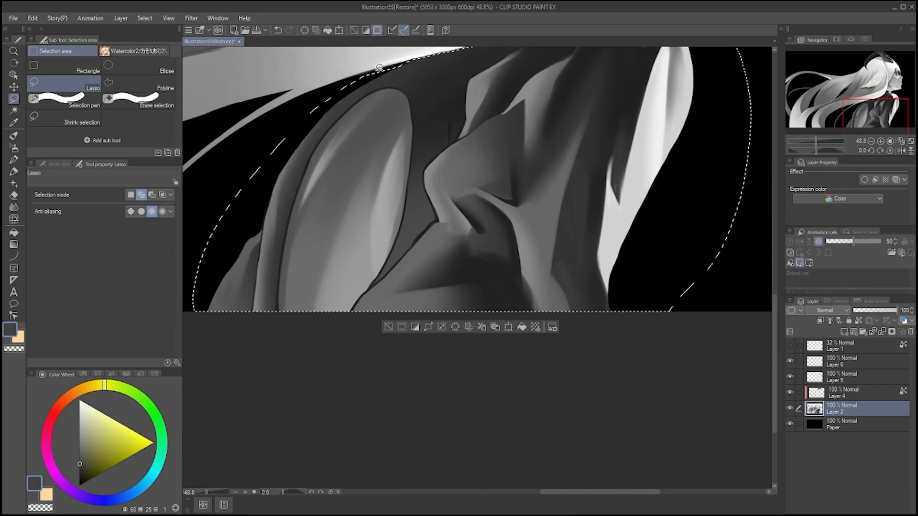
scroll(485, 425, down, 4)
scroll(484, 425, down, 1)
scroll(387, 196, up, 3)
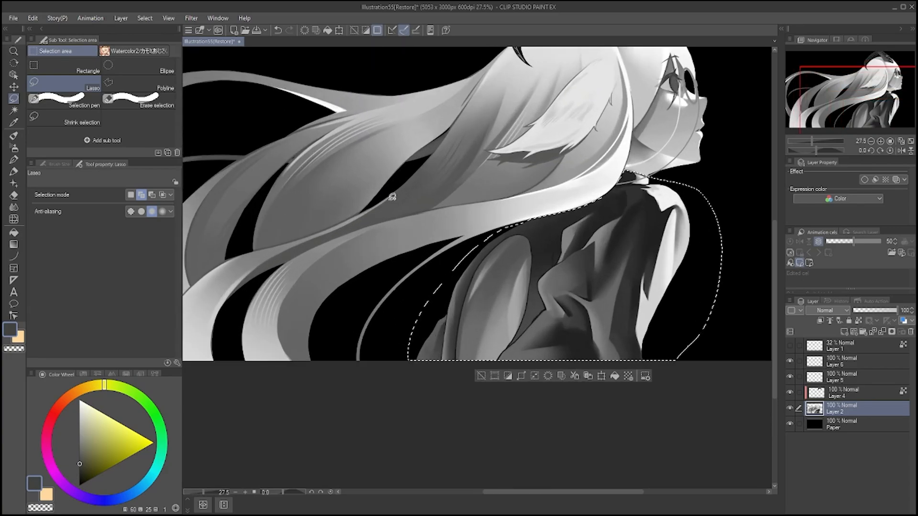
key(ctrl+c)
key(ctrl+v)
click(844, 420)
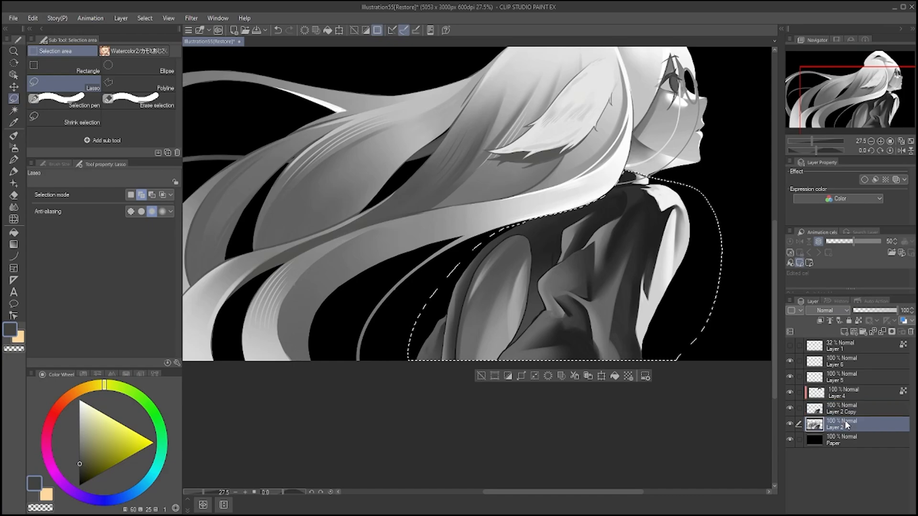
click(850, 408)
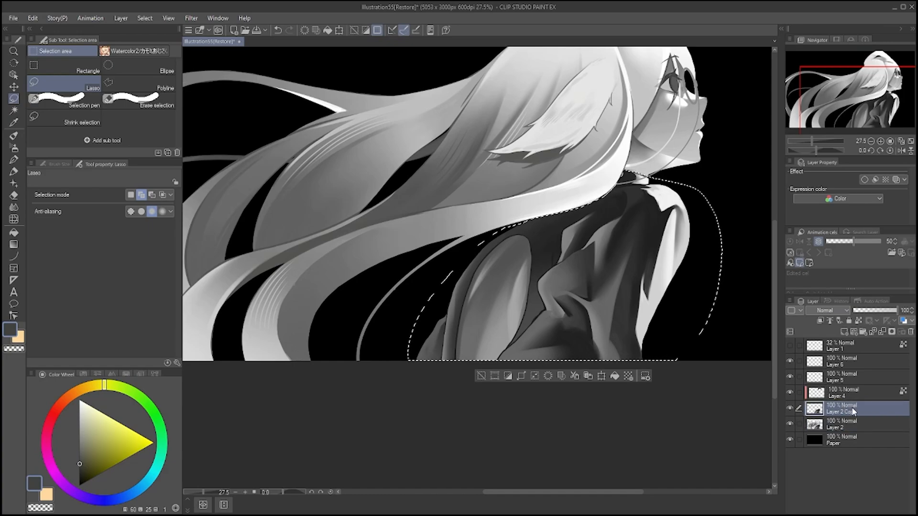
key(ctrl+z)
- Invert the body selection and copy the hair and head area of Layer 2 onto a new layer above it
scroll(457, 407, down, 1)
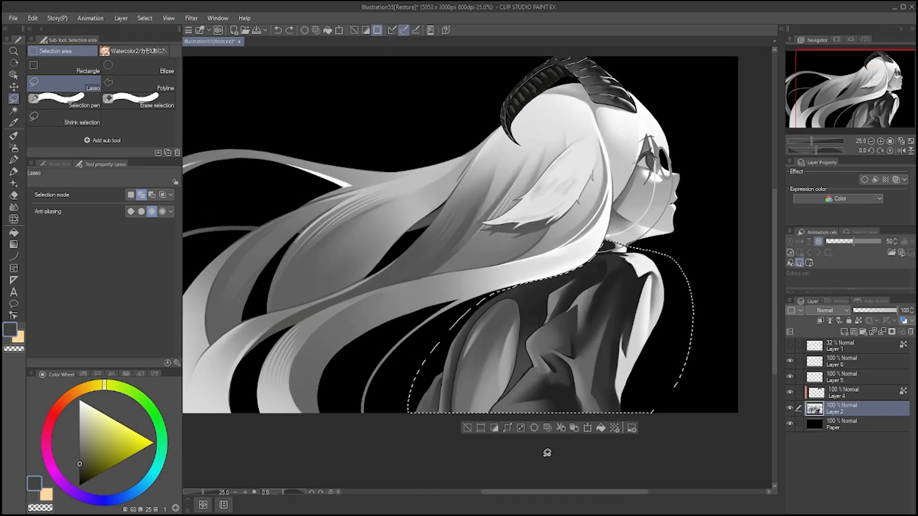
click(497, 431)
scroll(549, 407, down, 2)
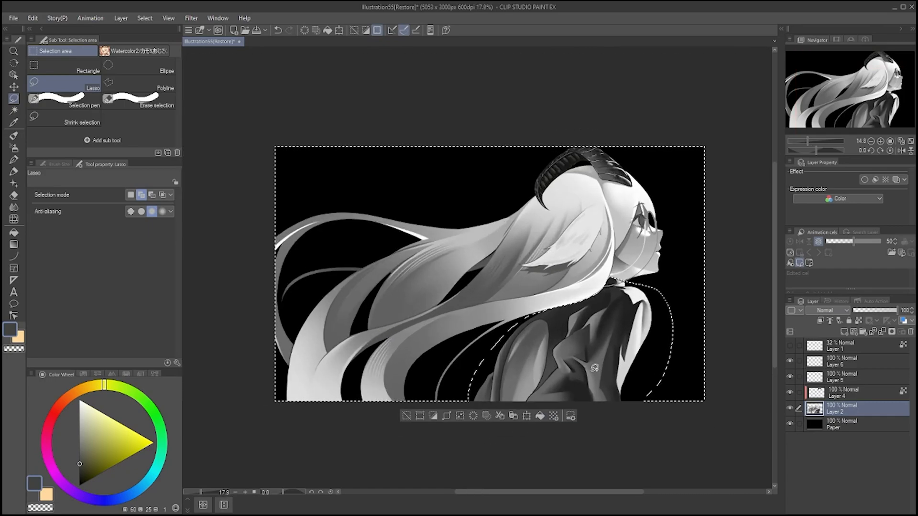
key(ctrl+v)
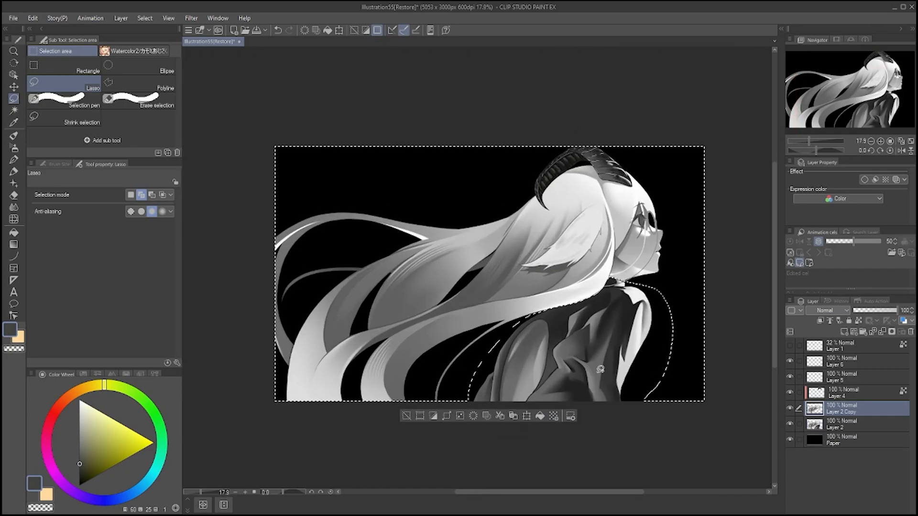
- Delete the hair and head area from the original Layer 2 so it holds only the body, and clear the selection
click(845, 425)
key(Delete)
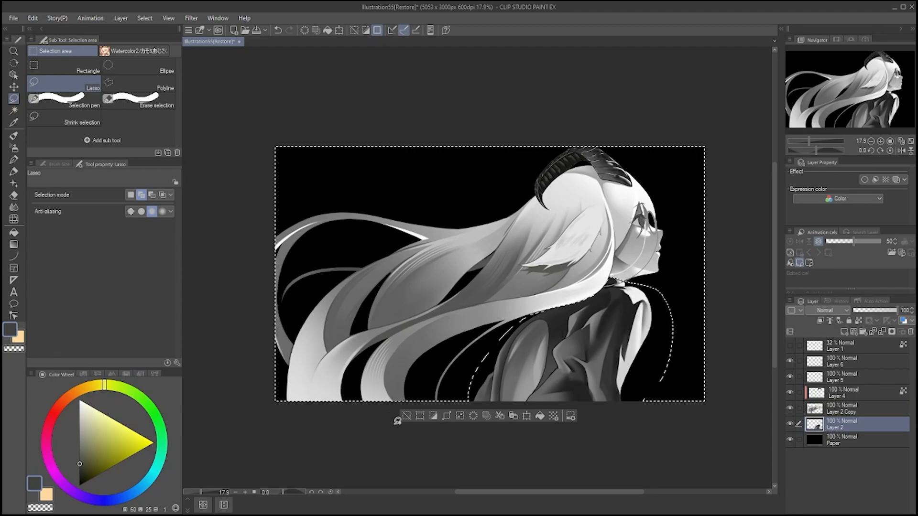
key(ctrl+d)
- Lasso the light shoulder area on Layer 2 and the face on Layer 2 Copy, and combine them on one separate layer
scroll(657, 216, up, 1)
scroll(657, 216, up, 1)
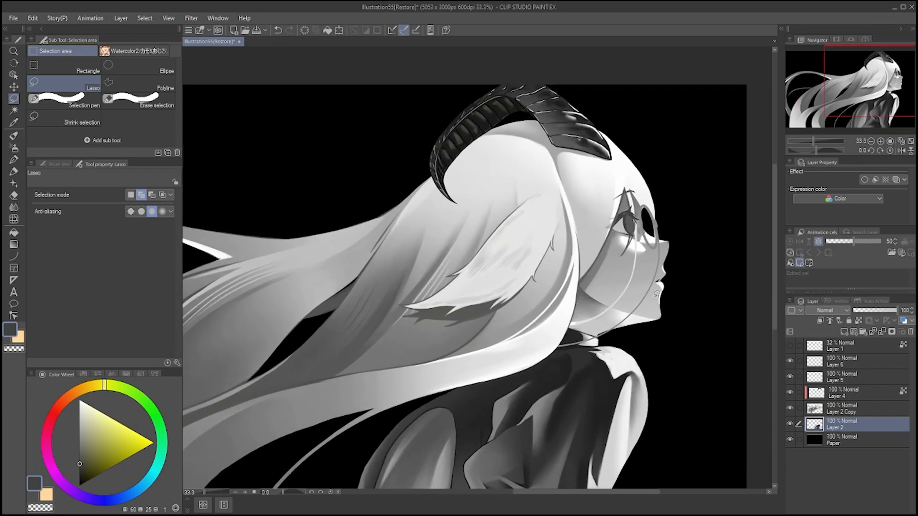
scroll(633, 176, down, 4)
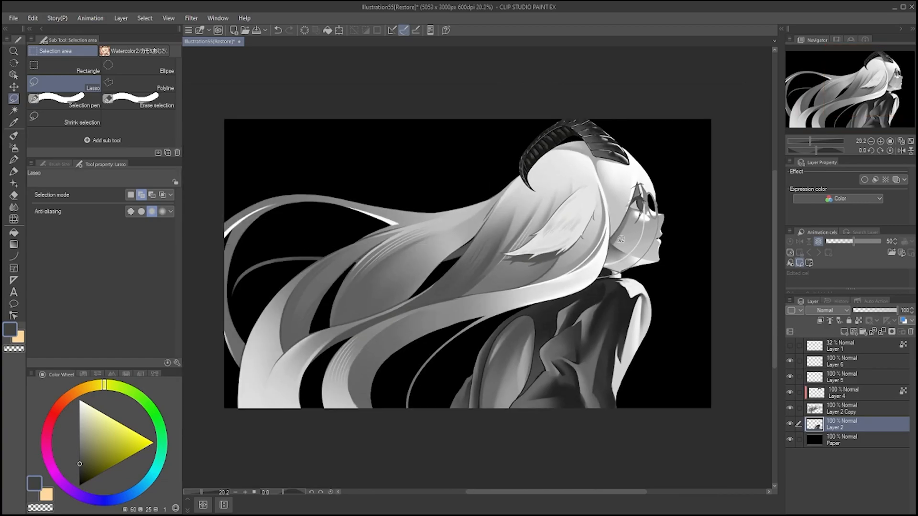
scroll(553, 268, up, 2)
scroll(594, 340, up, 2)
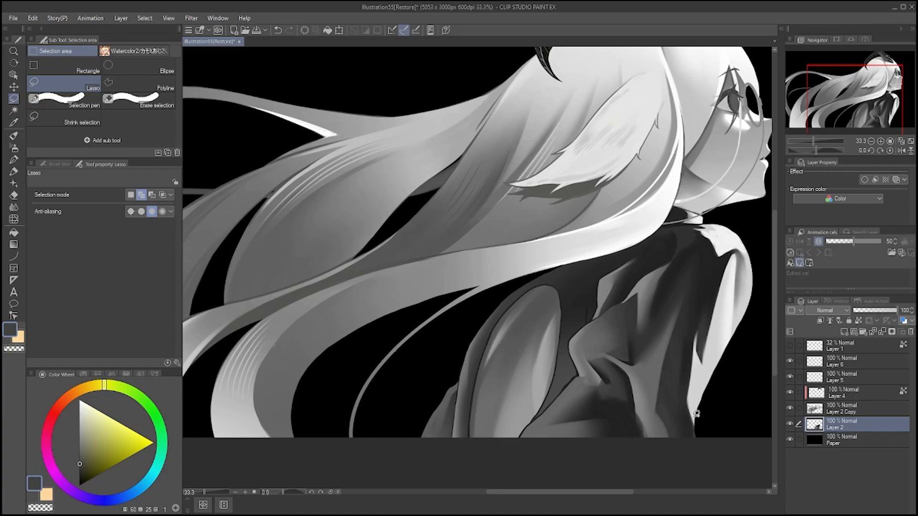
scroll(666, 381, up, 3)
drag(304, 463, 439, 392)
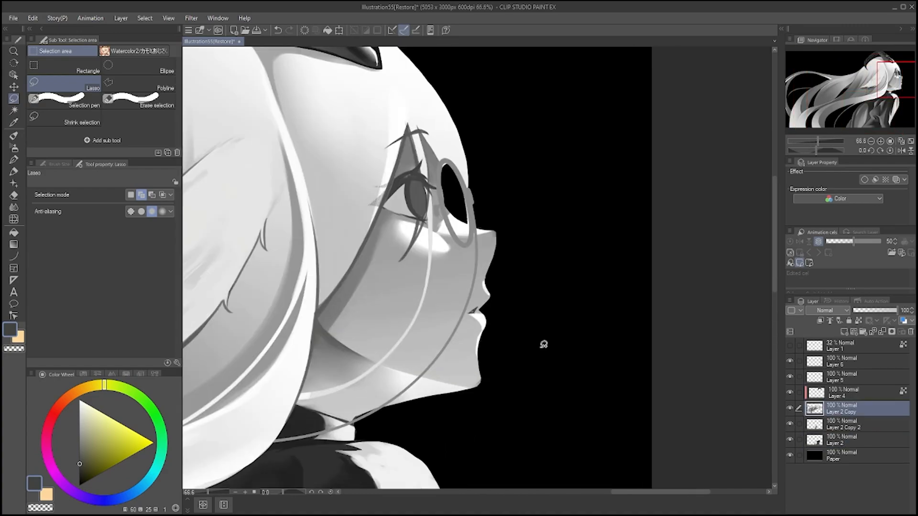
mouse_move(435, 147)
mouse_down()
mouse_move(545, 347)
mouse_move(335, 433)
mouse_up()
drag(841, 425, 858, 445)
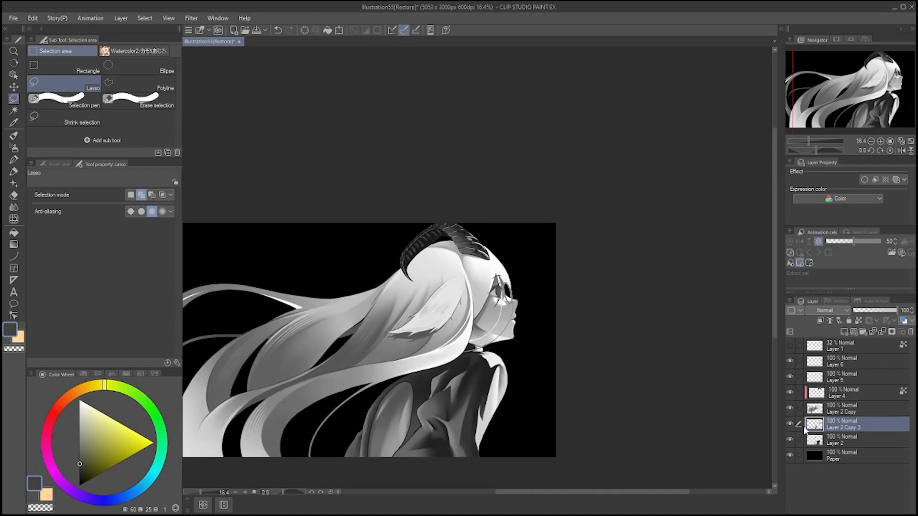
- Lasso the horns on the hair layer and separate them onto their own layer above it, merged with clipped Layer 4
scroll(478, 268, up, 10)
drag(217, 191, 478, 101)
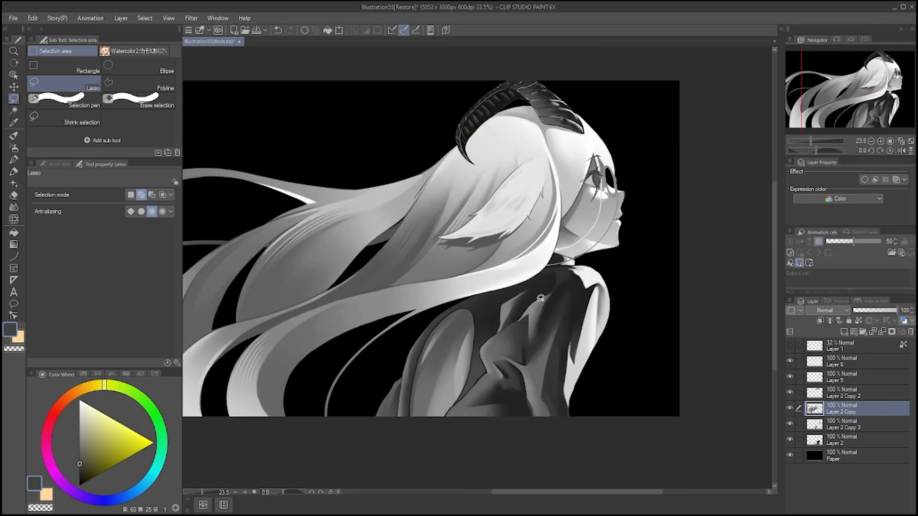
scroll(638, 315, down, 4)
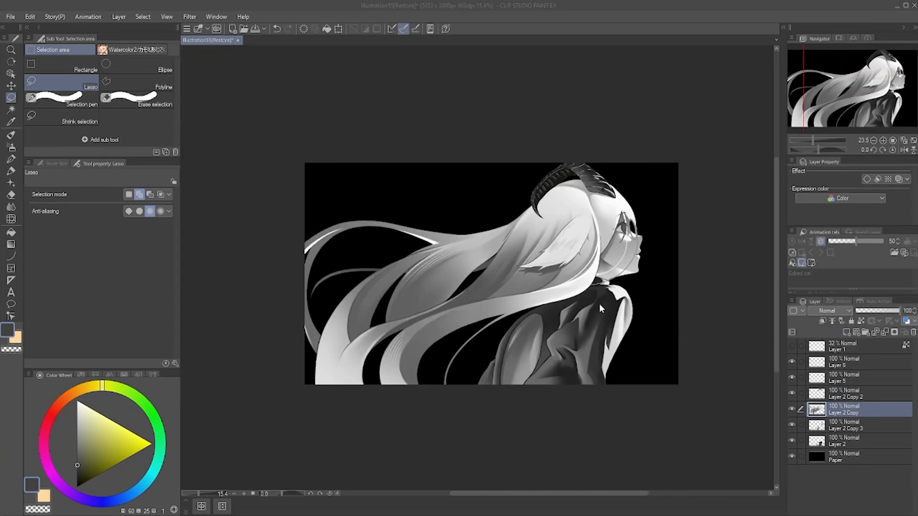
- Toggle the visibility of the separated layers one by one to check which part of the character each holds
scroll(607, 309, up, 5)
click(791, 408)
click(791, 408)
click(791, 393)
click(790, 390)
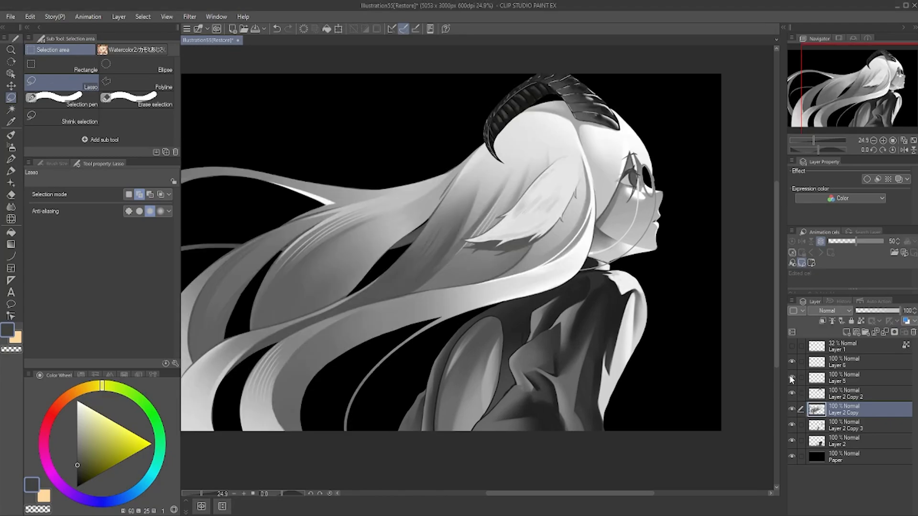
click(791, 358)
click(793, 373)
click(792, 373)
click(791, 390)
click(791, 390)
click(793, 407)
click(792, 409)
click(791, 440)
- Apply an RGB Tone Curve to the clothing on Layer 2 that deepens the shadows and slightly lifts the highlights, and mirror the canvas view
click(846, 441)
scroll(607, 360, down, 2)
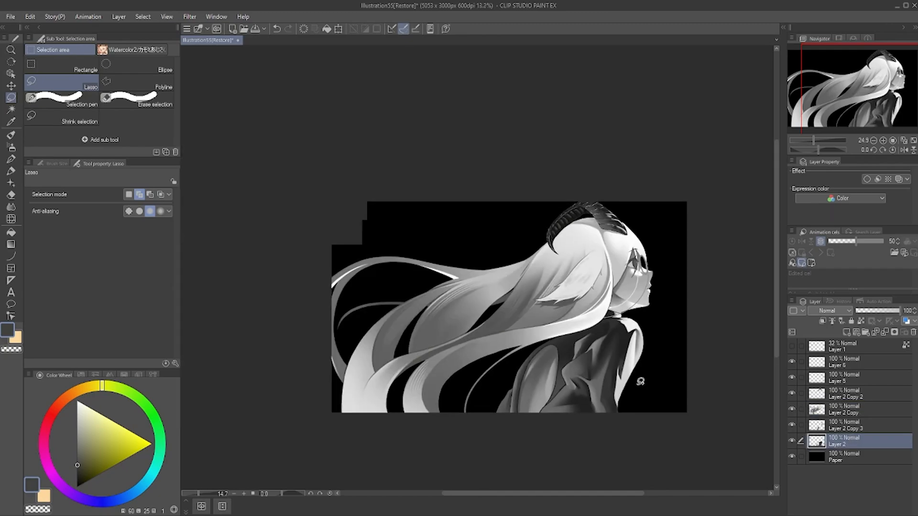
scroll(607, 360, up, 2)
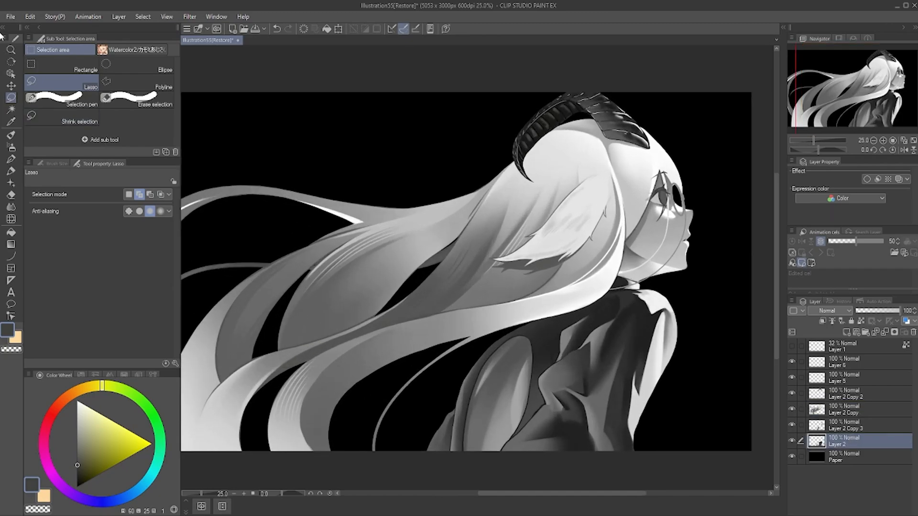
click(31, 18)
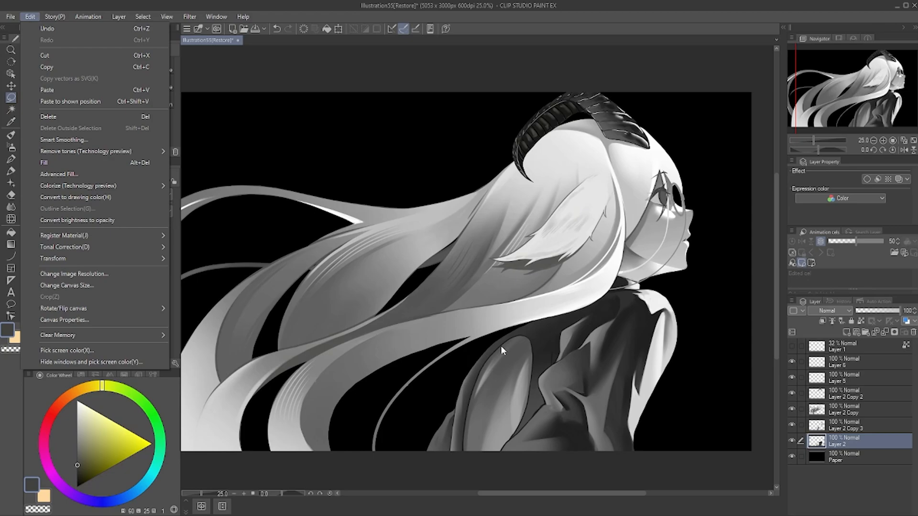
mouse_move(101, 251)
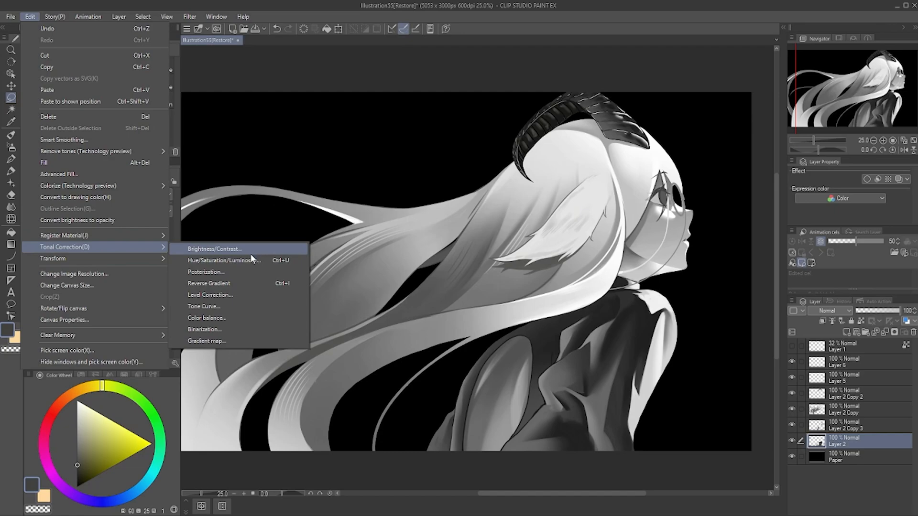
click(213, 307)
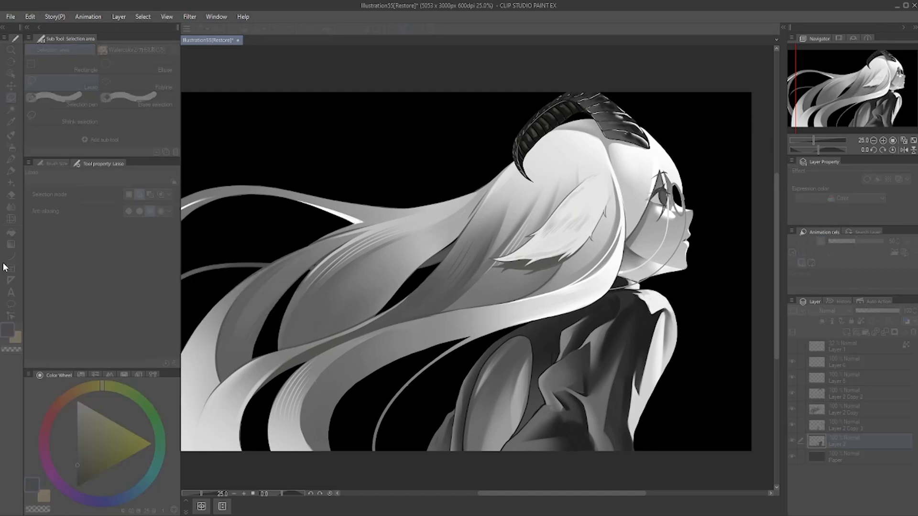
drag(841, 121, 189, 69)
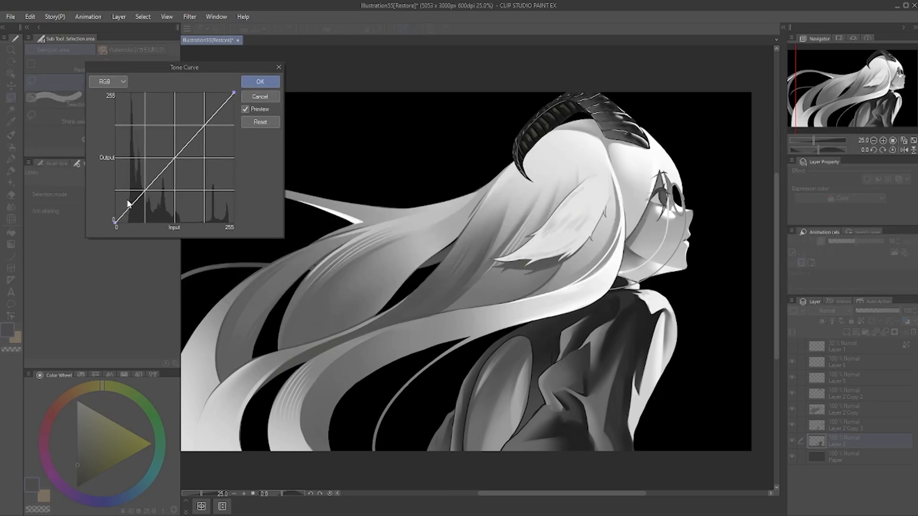
drag(134, 212, 140, 220)
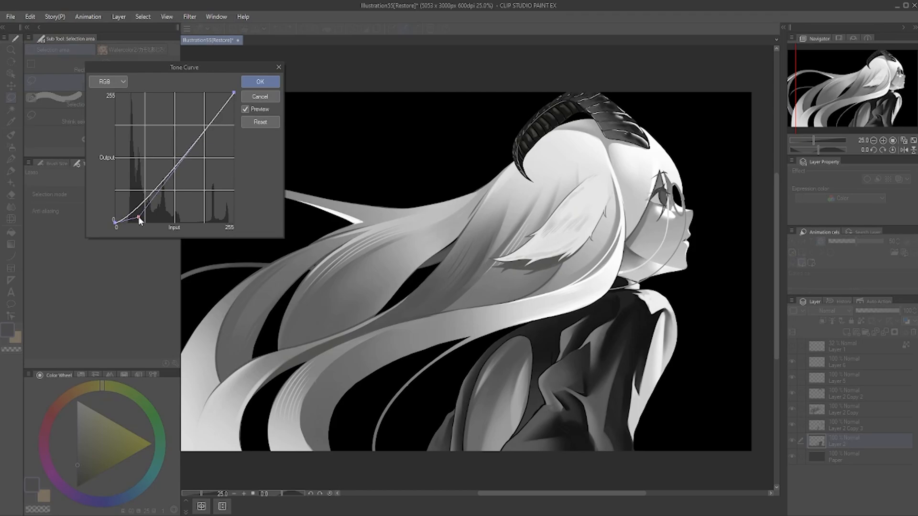
mouse_move(166, 190)
mouse_down()
mouse_move(163, 169)
mouse_move(162, 176)
mouse_up()
drag(214, 114, 210, 129)
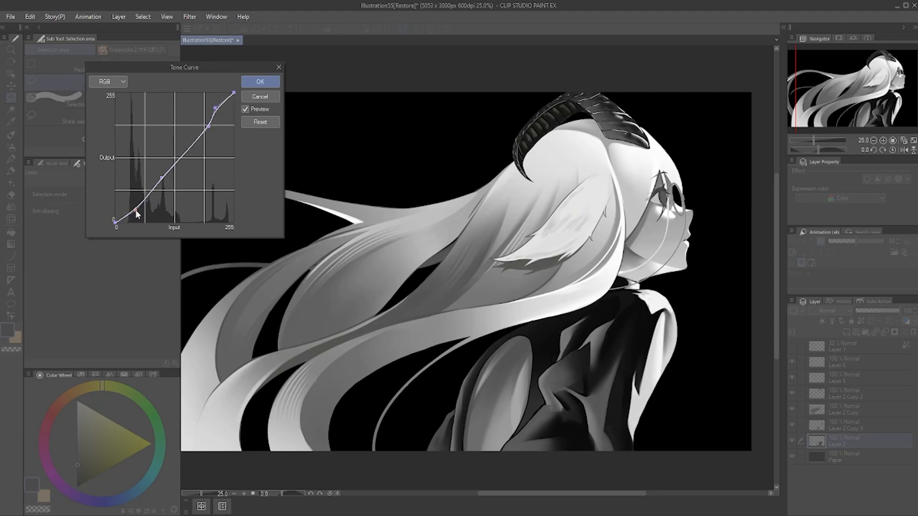
drag(136, 214, 137, 212)
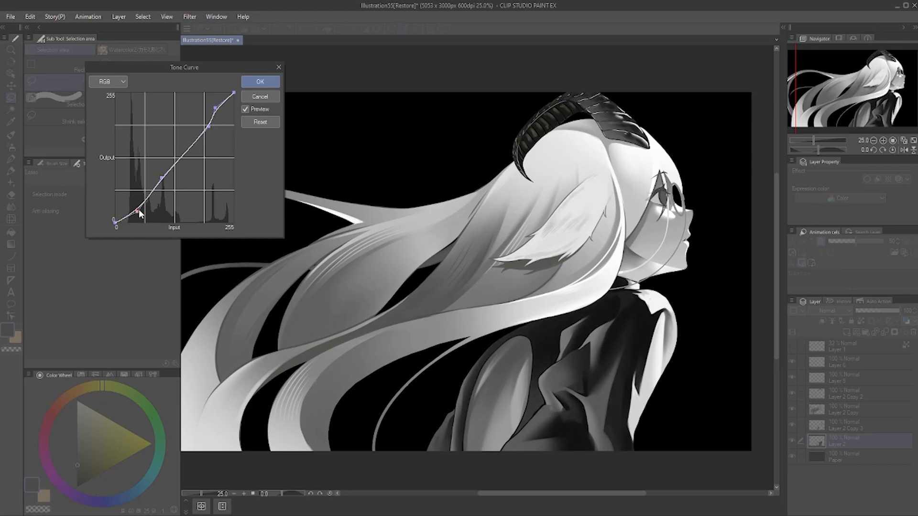
key(h)
click(260, 81)
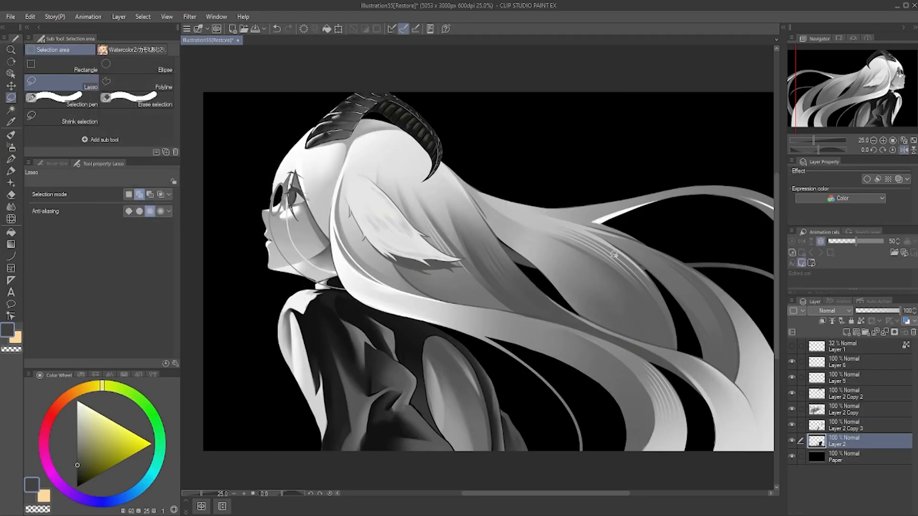
- Compare the adjusted clothing values in mirrored and normal canvas views, and check the hair on Layer 2 Copy by toggling its visibility
key(h)
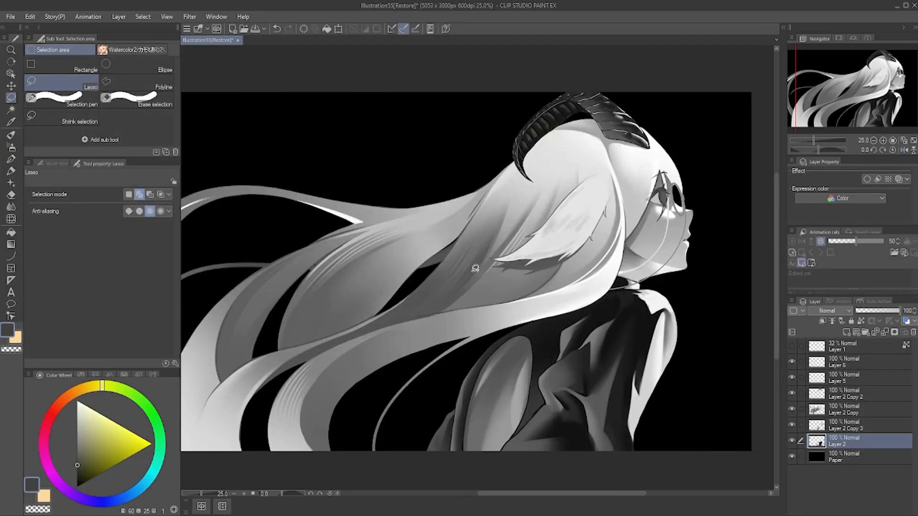
key(h)
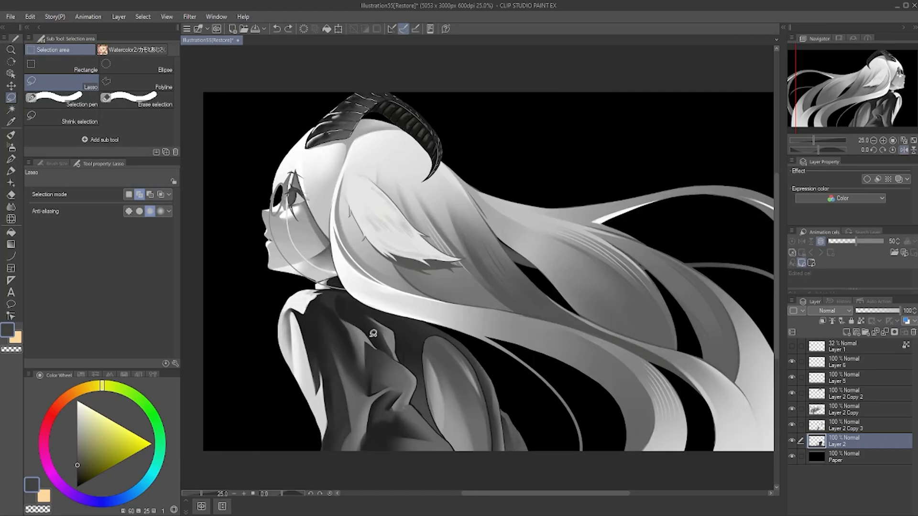
key(h)
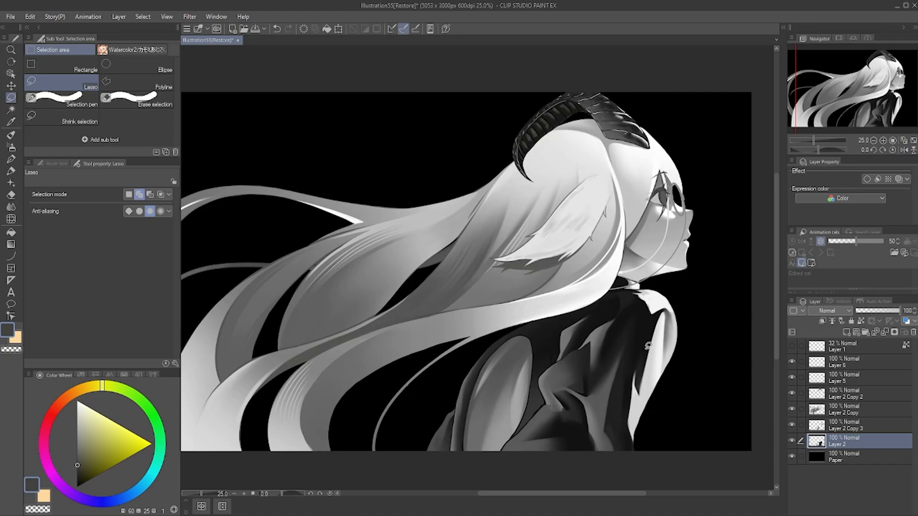
click(846, 410)
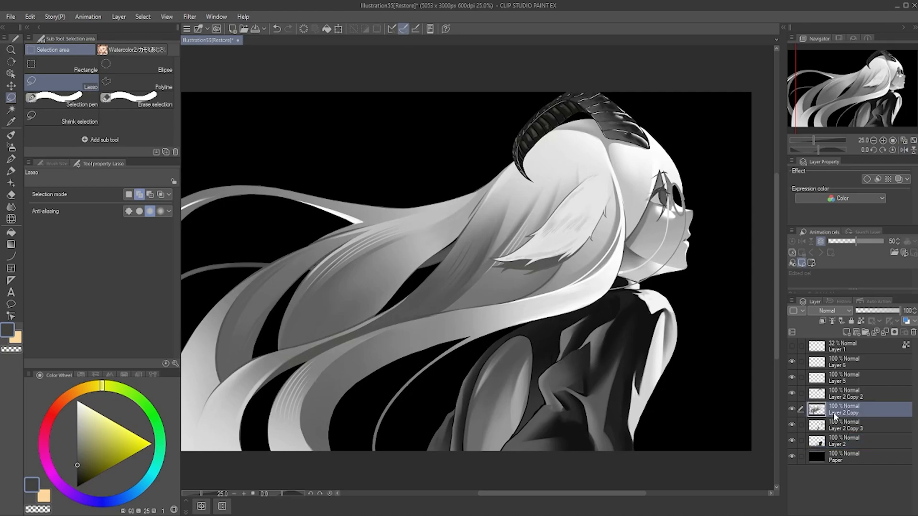
click(792, 410)
click(791, 409)
click(28, 19)
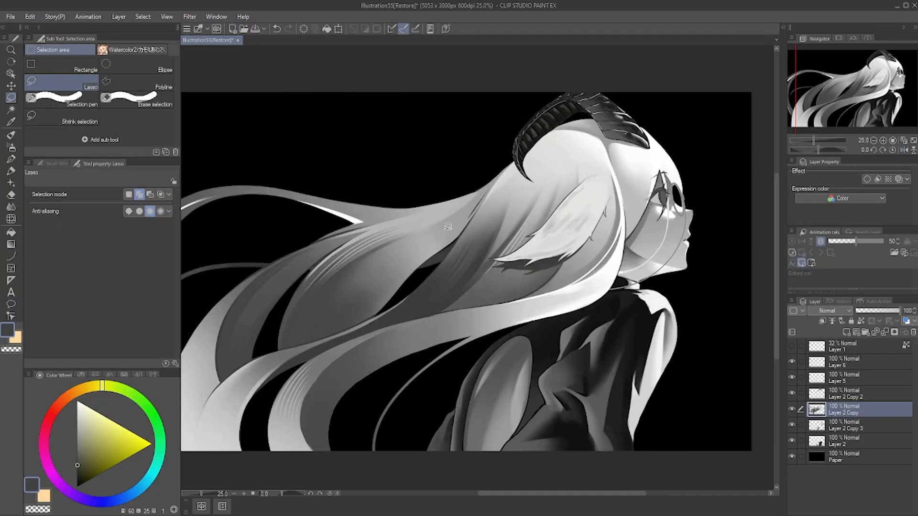
- Compare the skin with Gradient map 1 off and on, check what Layer 2 Copy 3 holds, and review the available correction layer types
click(793, 424)
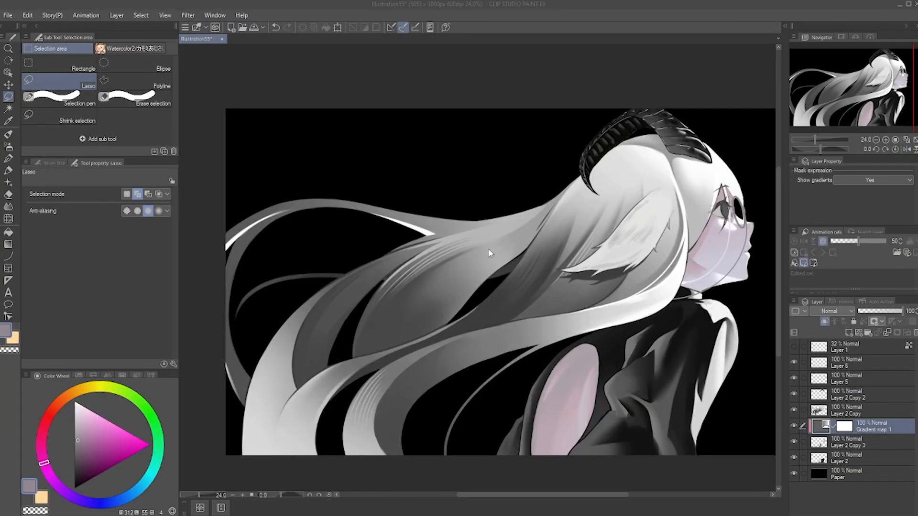
click(793, 425)
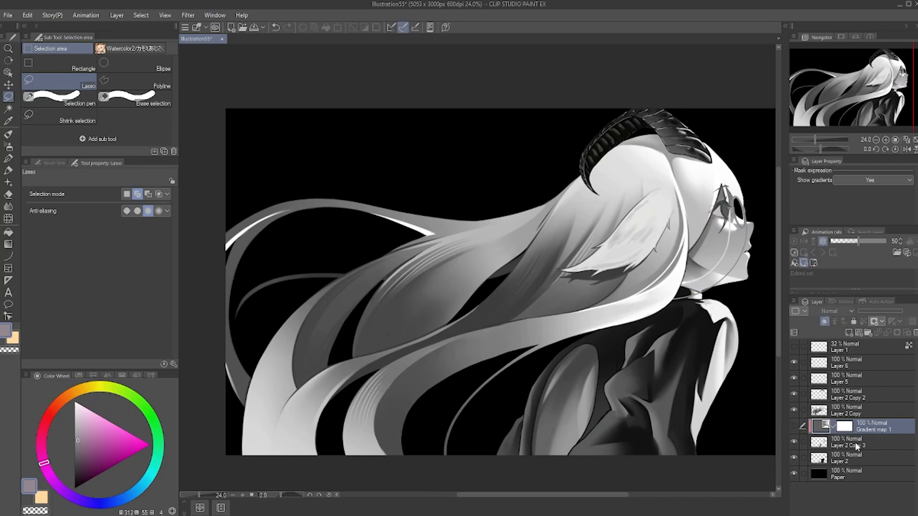
click(853, 442)
click(793, 441)
click(792, 441)
right_click(855, 443)
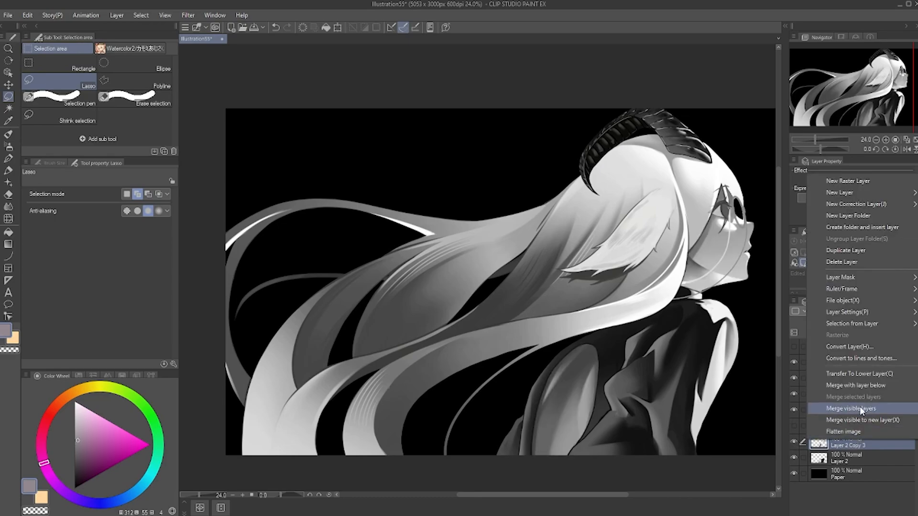
mouse_move(863, 205)
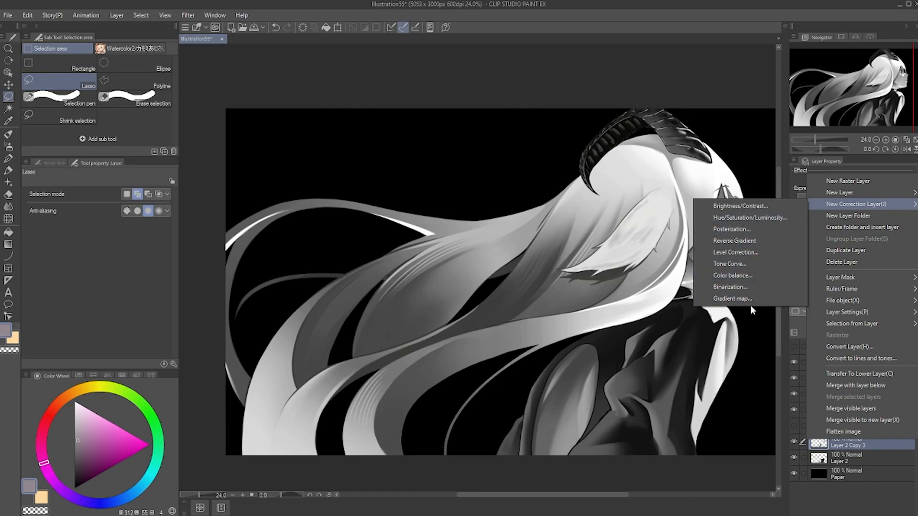
click(877, 440)
click(858, 429)
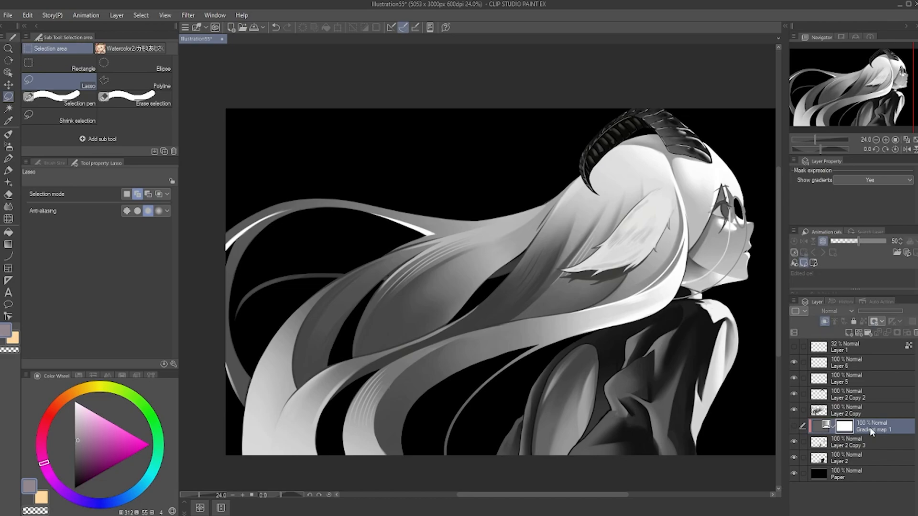
click(793, 425)
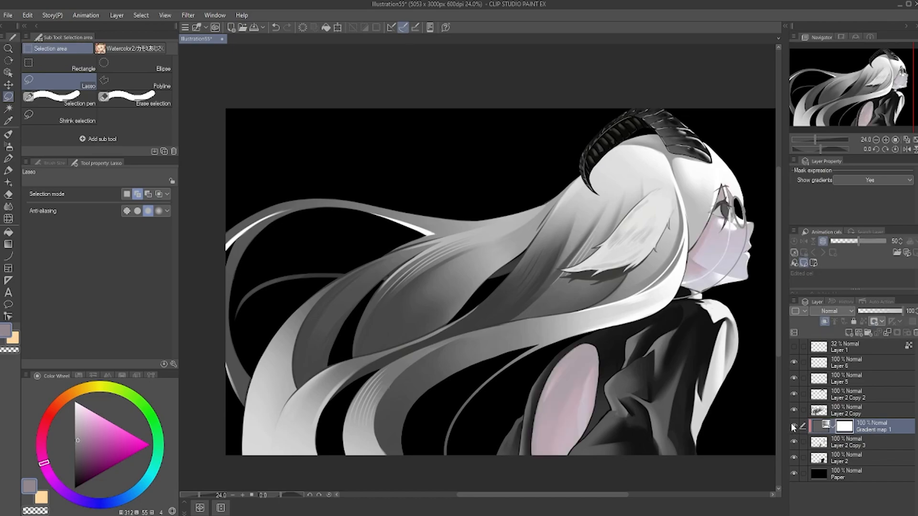
double_click(824, 429)
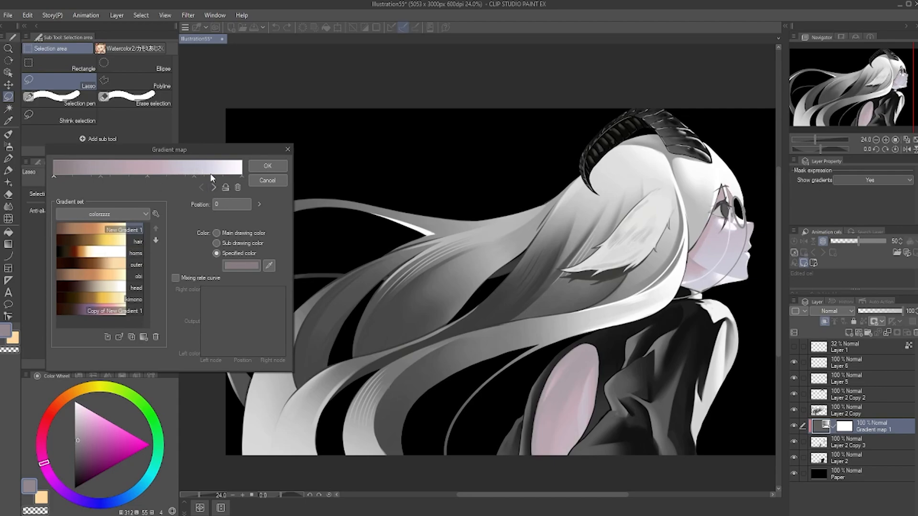
click(194, 177)
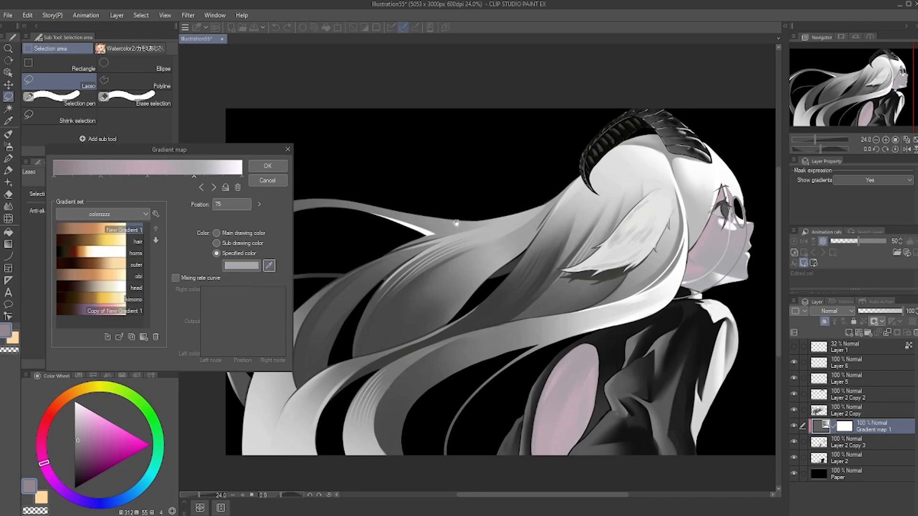
click(268, 182)
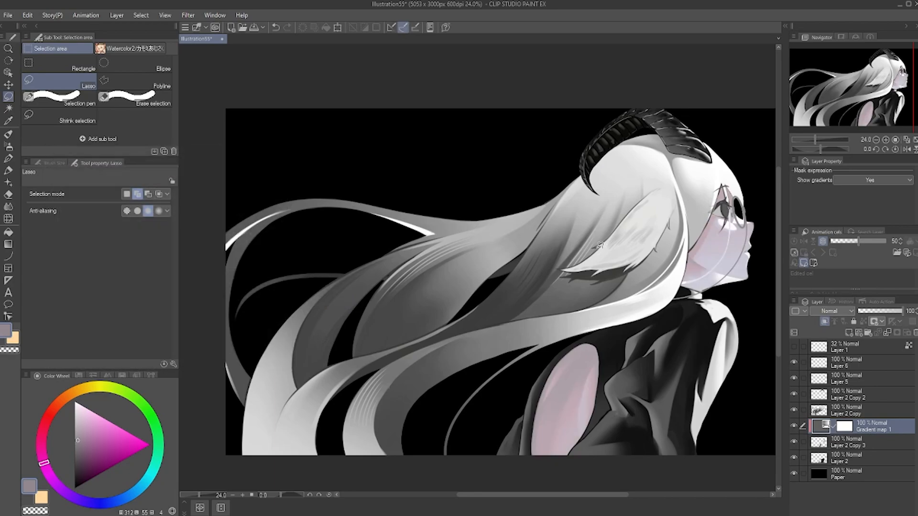
- Recolour the node at position 75 of Gradient map 1 to a slightly darker, more saturated lavender
double_click(822, 425)
click(194, 176)
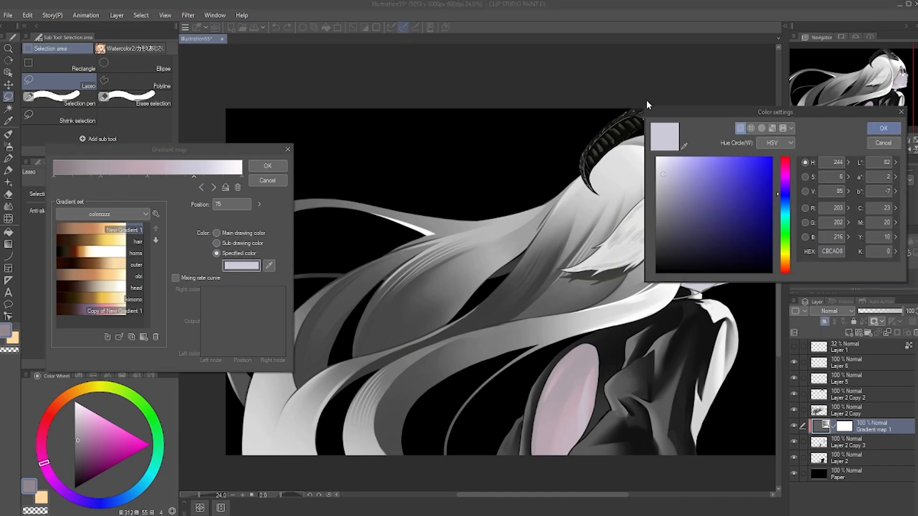
drag(724, 117, 403, 28)
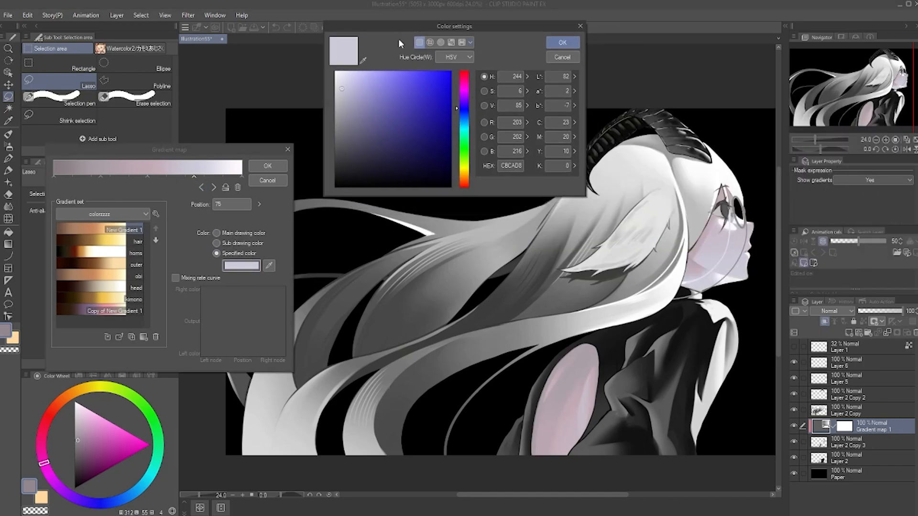
click(348, 95)
click(562, 42)
- Review the middle node's colour in the skin gradient and make the node a quarter of the way along a darker, more saturated mauve
click(148, 176)
click(241, 265)
click(560, 44)
click(101, 177)
click(241, 266)
click(356, 120)
click(560, 44)
- Darken the colour of the skin gradient's node at position 0 to a deep greyish mauve and apply the gradient map
click(54, 176)
click(241, 266)
click(348, 138)
click(559, 44)
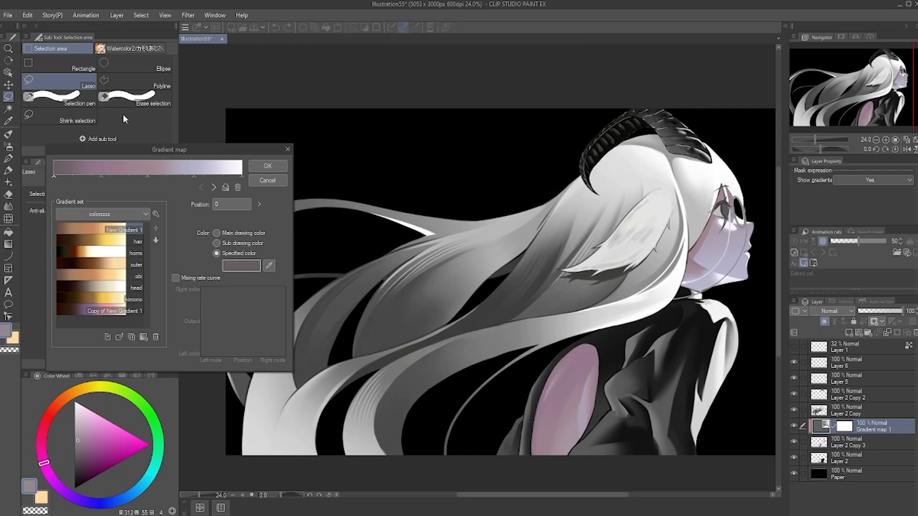
click(267, 166)
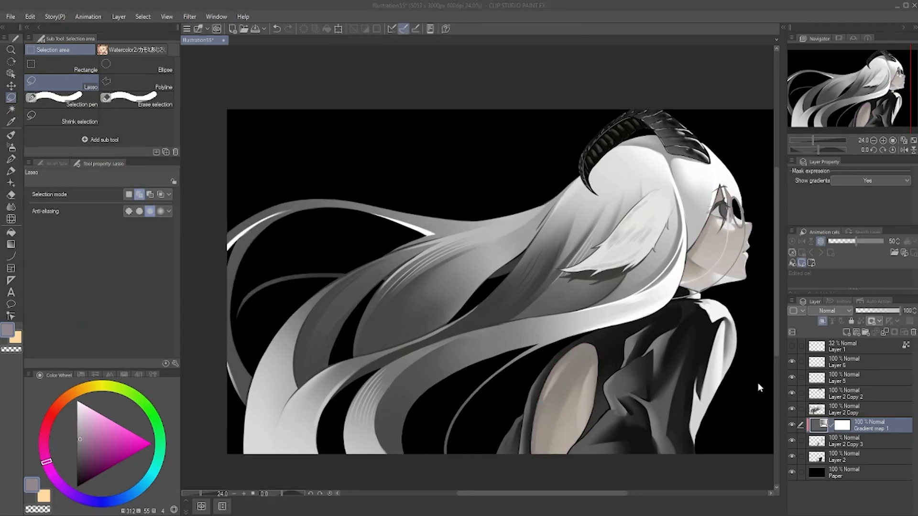
- Move the beige skin gradient's nodes to positions 12, 33 and 50, shift the pale node slightly towards the shadows, and apply the changes
double_click(822, 426)
drag(181, 141, 150, 141)
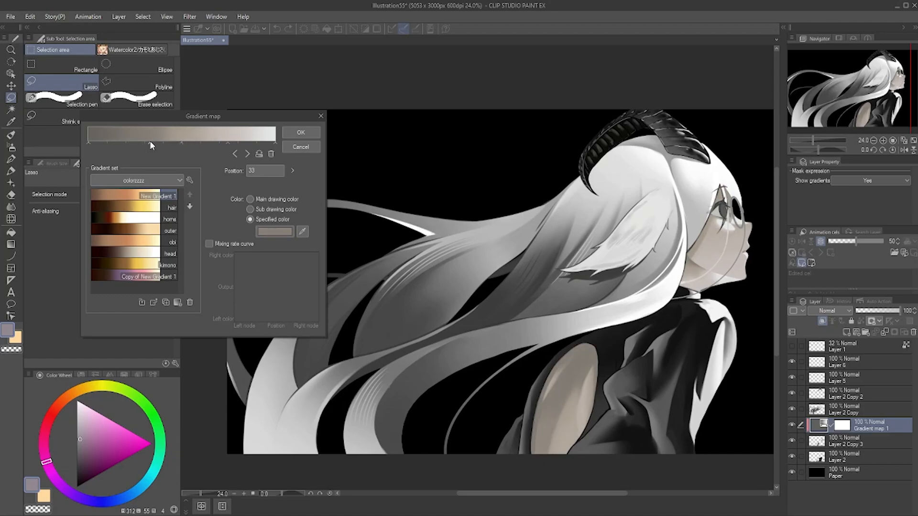
drag(89, 143, 111, 143)
mouse_move(183, 142)
mouse_down()
mouse_move(194, 144)
mouse_move(182, 142)
mouse_up()
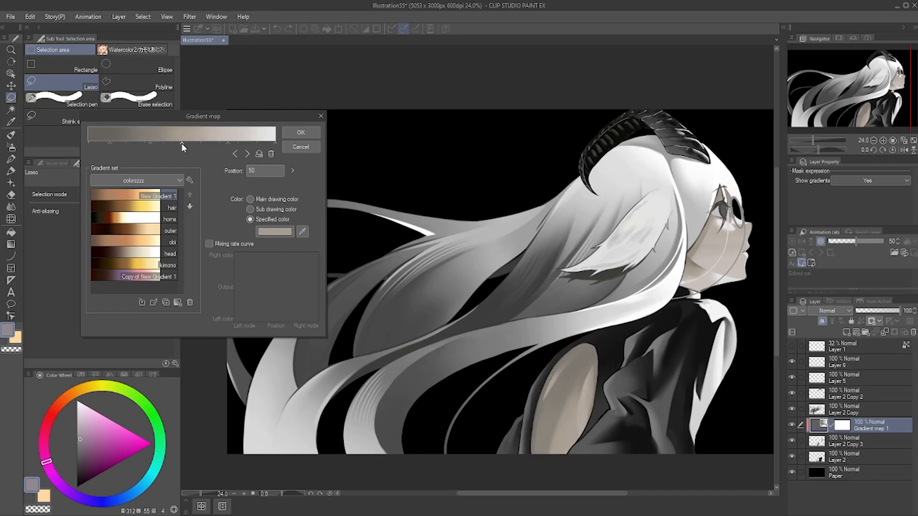
drag(276, 143, 216, 139)
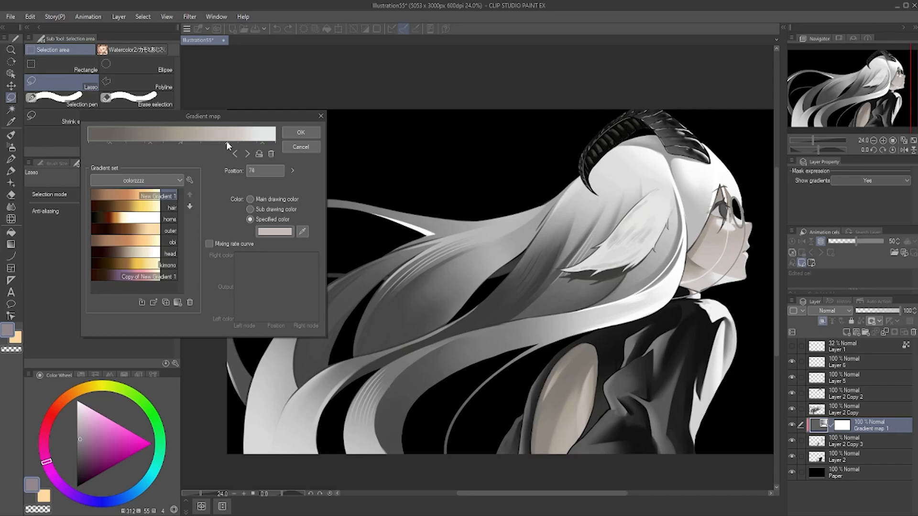
drag(227, 142, 220, 143)
click(299, 133)
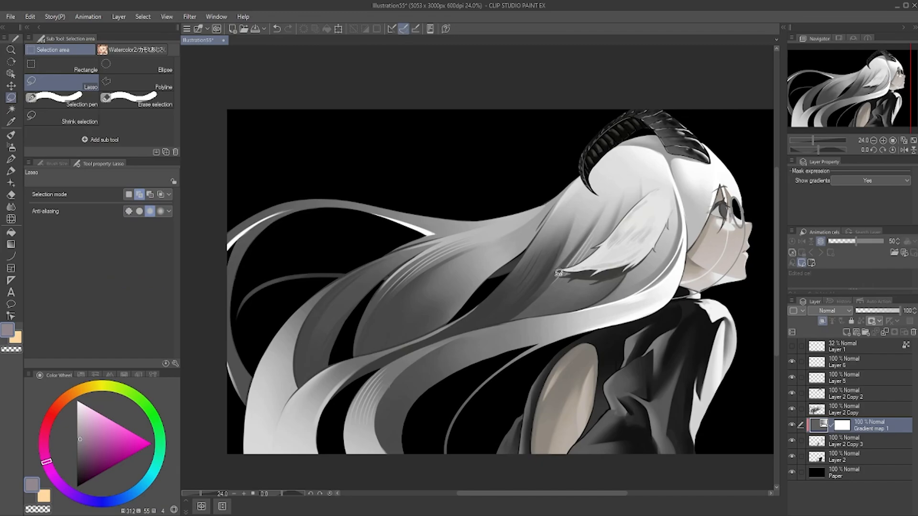
- Set the skin gradient's shadow node at position 12 to a sampled blue-grey and apply the gradient map
scroll(537, 277, up, 3)
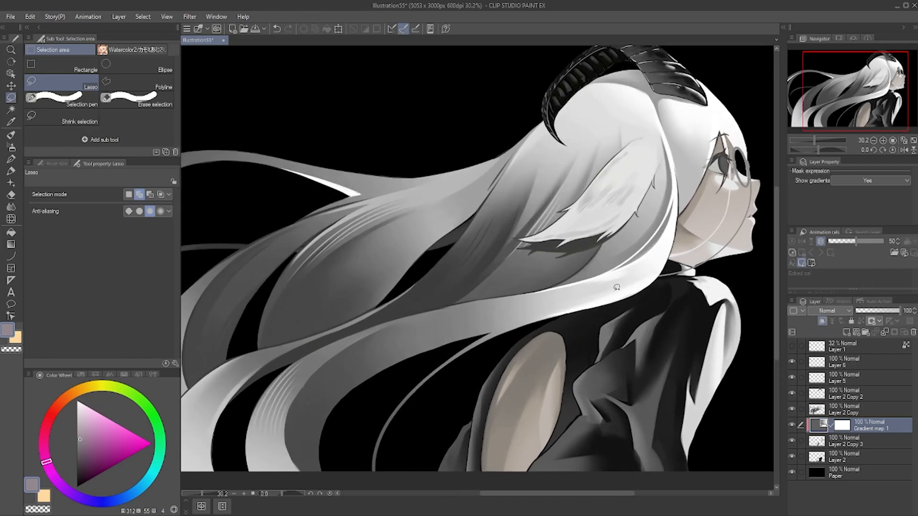
double_click(823, 430)
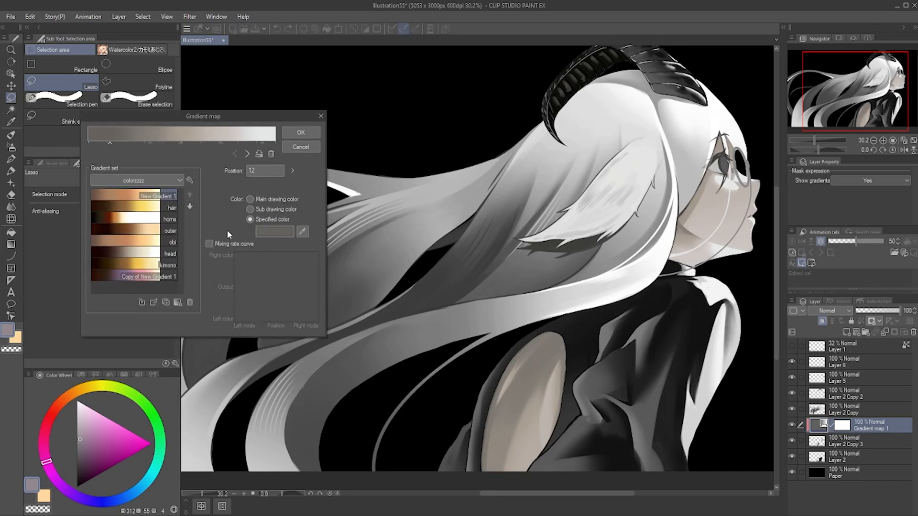
click(302, 232)
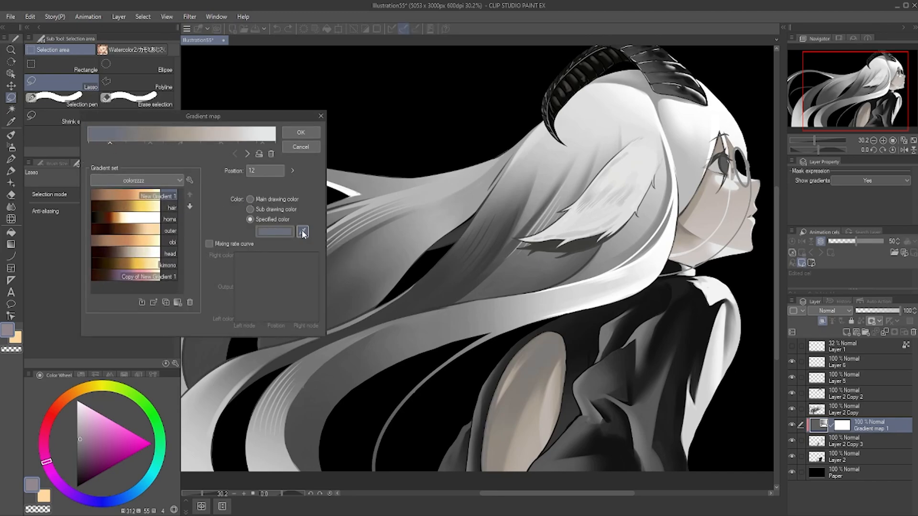
click(301, 134)
- Try yellow and blue hues for the skin gradient's shadow node at position 12, and settle on a muted blue-violet
double_click(819, 424)
click(279, 232)
click(464, 171)
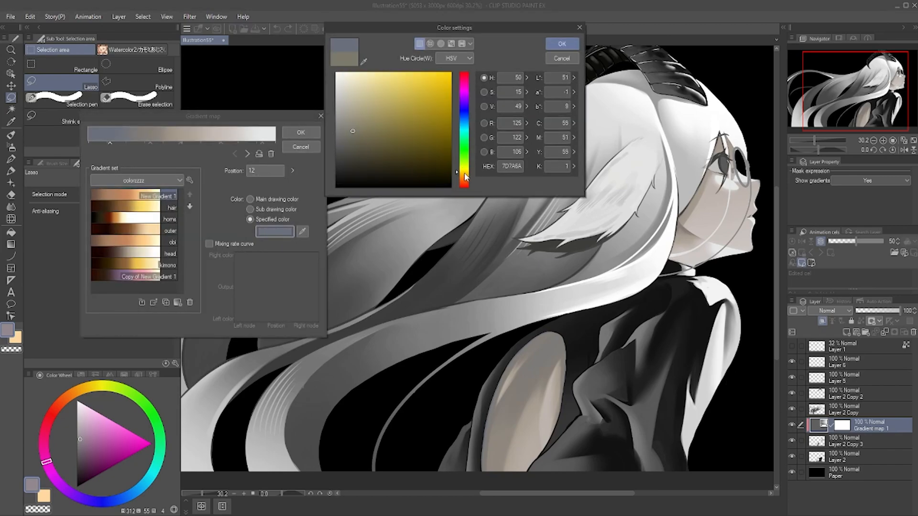
drag(465, 181, 466, 106)
click(464, 173)
click(464, 107)
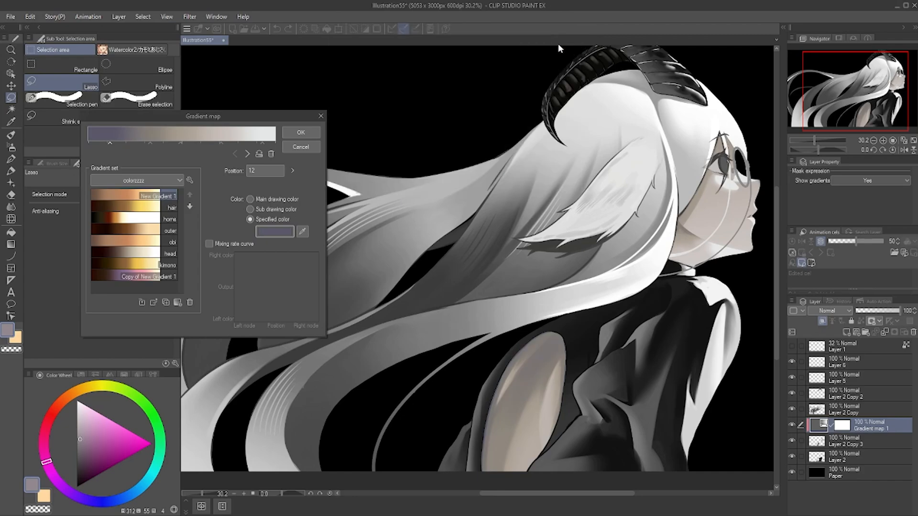
click(370, 153)
click(560, 44)
- Shift the skin gradient's blue-violet shadow node slightly towards the midtones and apply the gradient map
drag(110, 143, 114, 143)
scroll(389, 121, down, 2)
scroll(389, 121, up, 1)
click(312, 138)
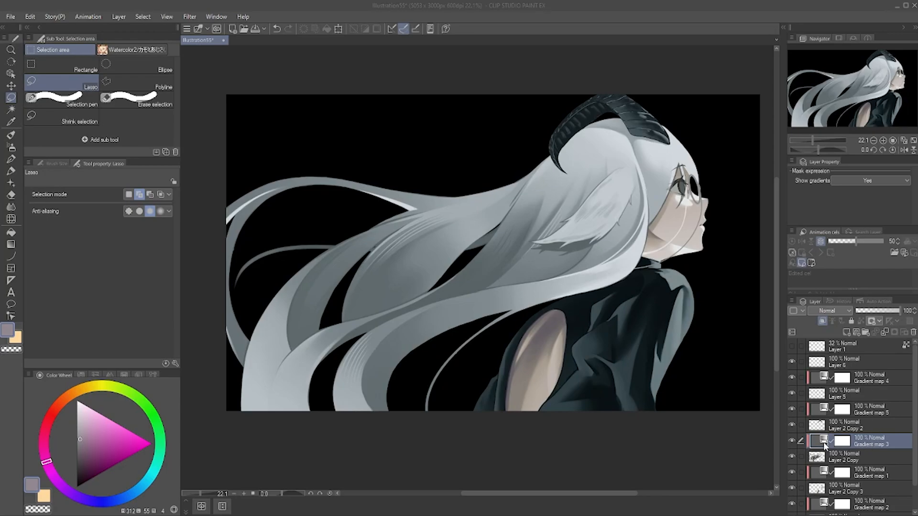
- Compare the hair with Gradient map 3 off and on, and move its dark shadow node to position 25
click(791, 439)
click(791, 439)
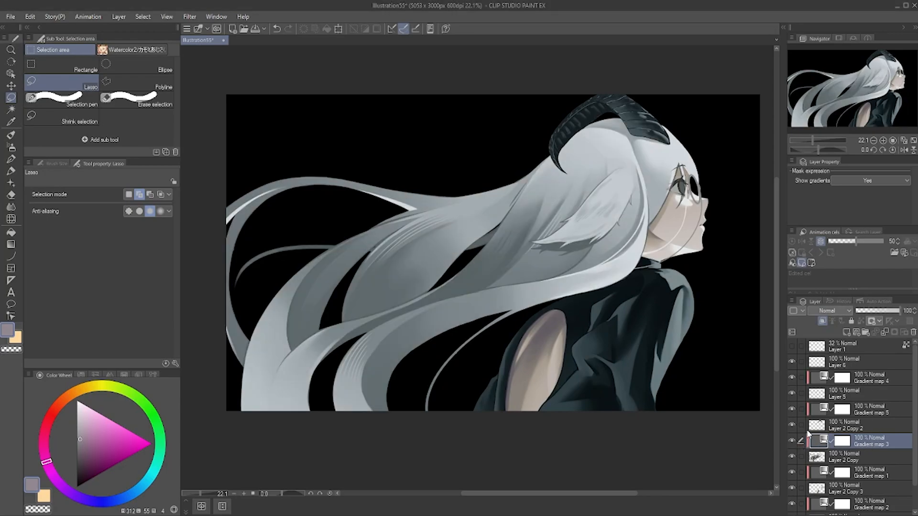
double_click(823, 443)
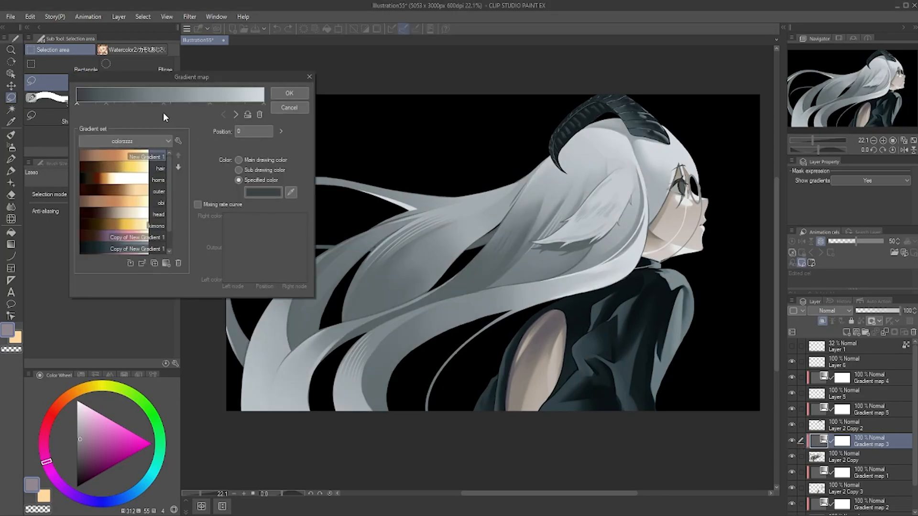
click(105, 103)
mouse_move(106, 102)
mouse_down()
mouse_move(133, 103)
mouse_move(122, 99)
mouse_up()
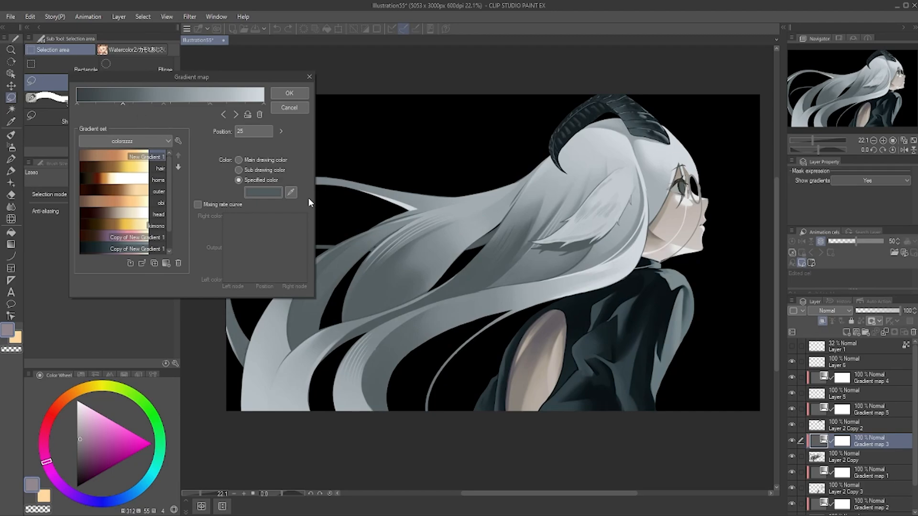
- Set the hair gradient's node at position 25 to dark blue 414959, with hue 219, saturation 27 and value 35
click(287, 193)
click(264, 192)
click(265, 193)
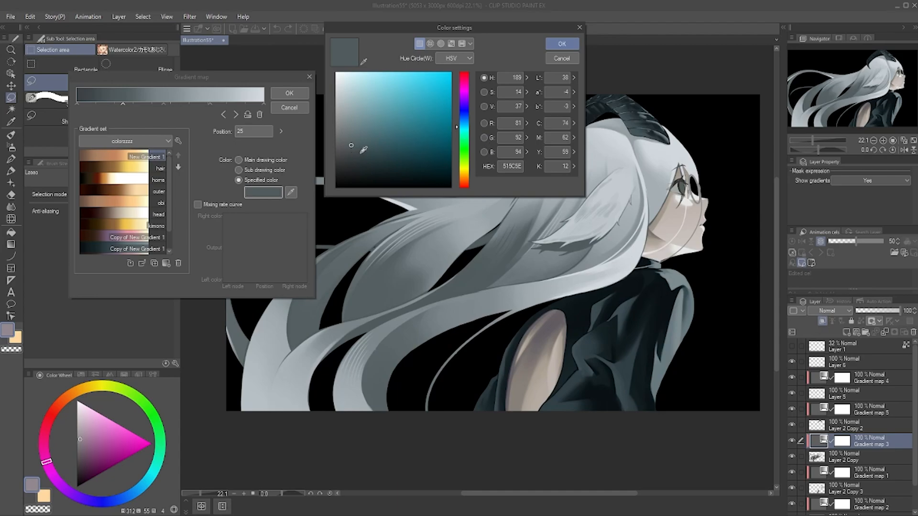
click(462, 117)
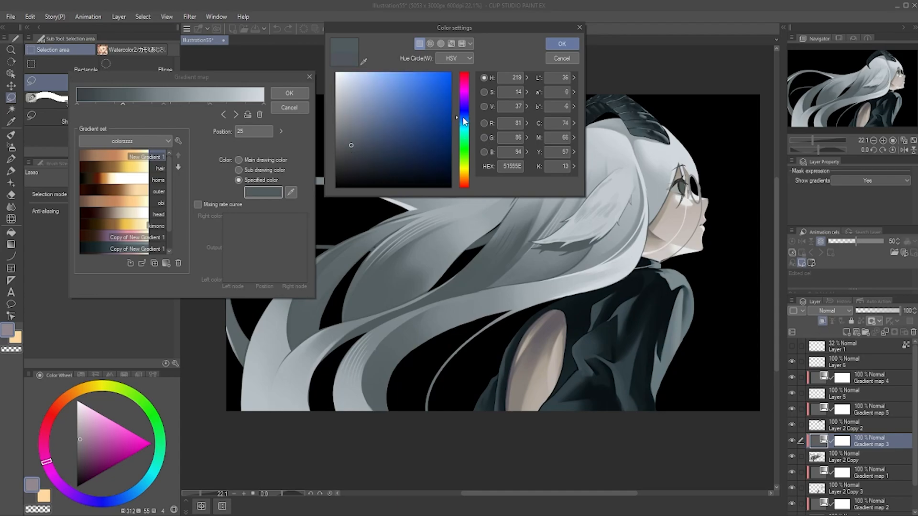
click(363, 150)
drag(363, 151, 366, 147)
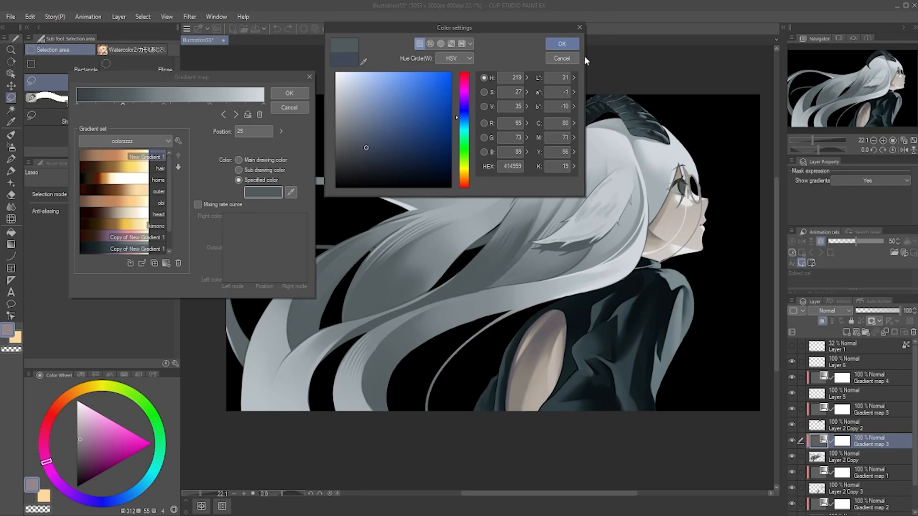
click(561, 44)
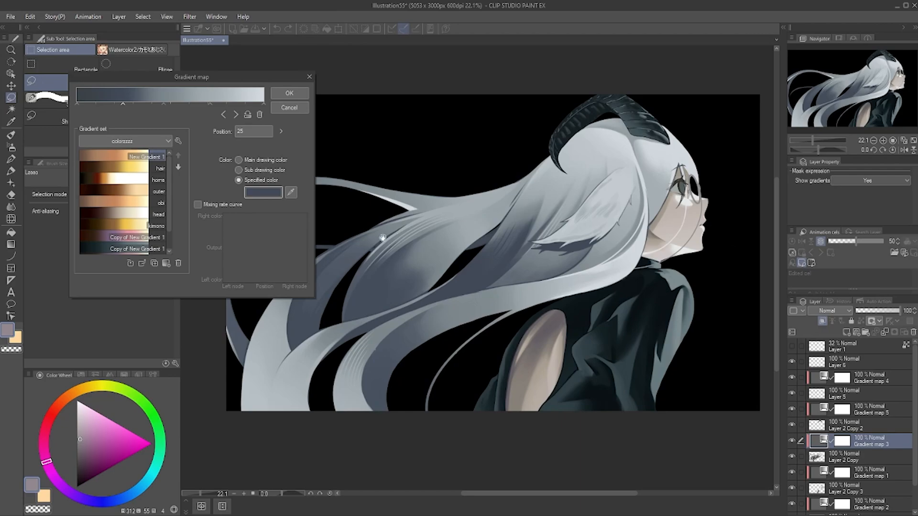
- Discard the hair gradient edit and compare the painting with Gradient map 5 off and on
click(290, 107)
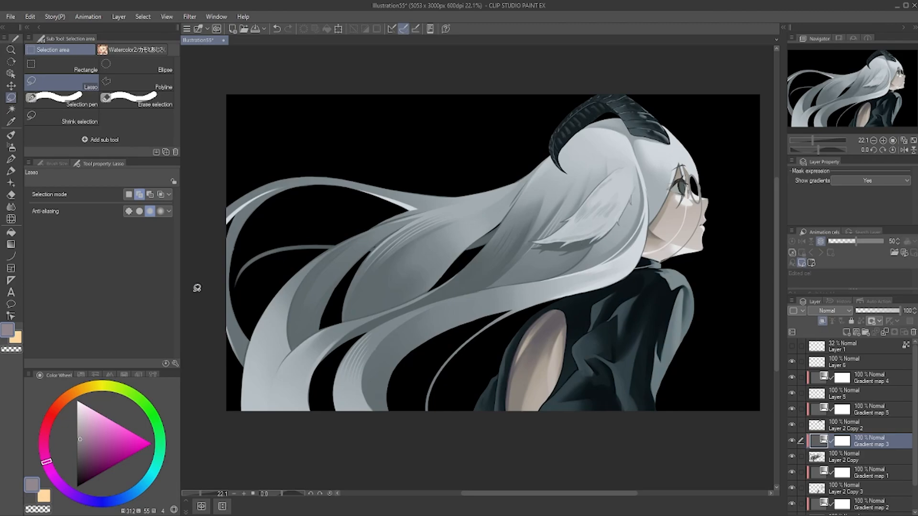
click(853, 412)
click(792, 410)
click(792, 410)
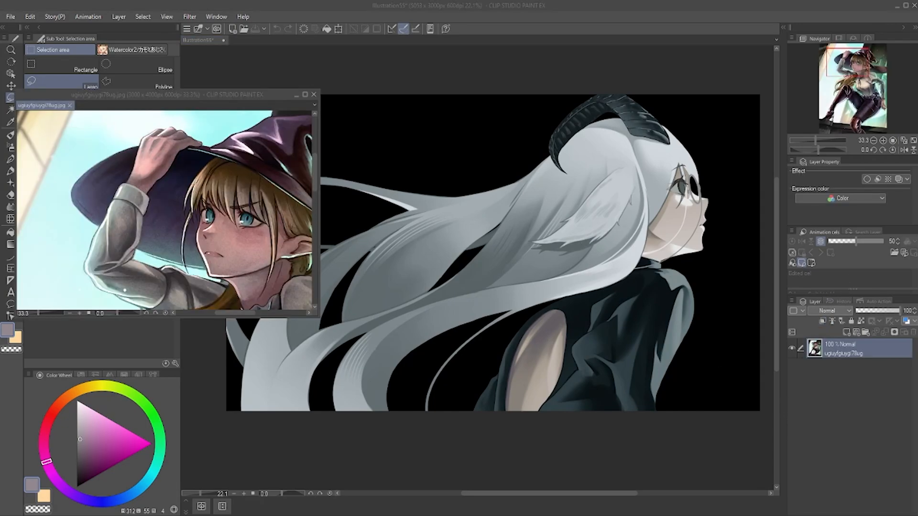
- Return to the painting beside the open witch reference image and compare Gradient map 3 and Gradient map 1 off and on
click(470, 62)
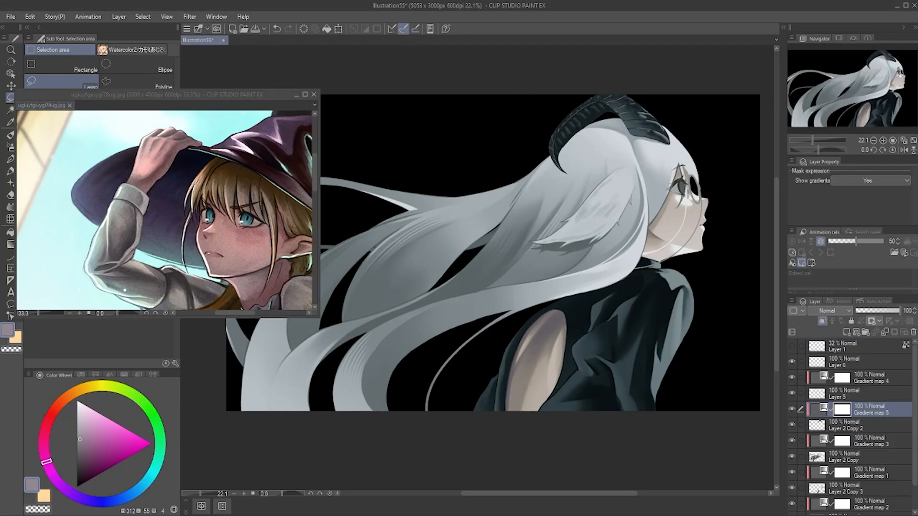
scroll(857, 412, down, 2)
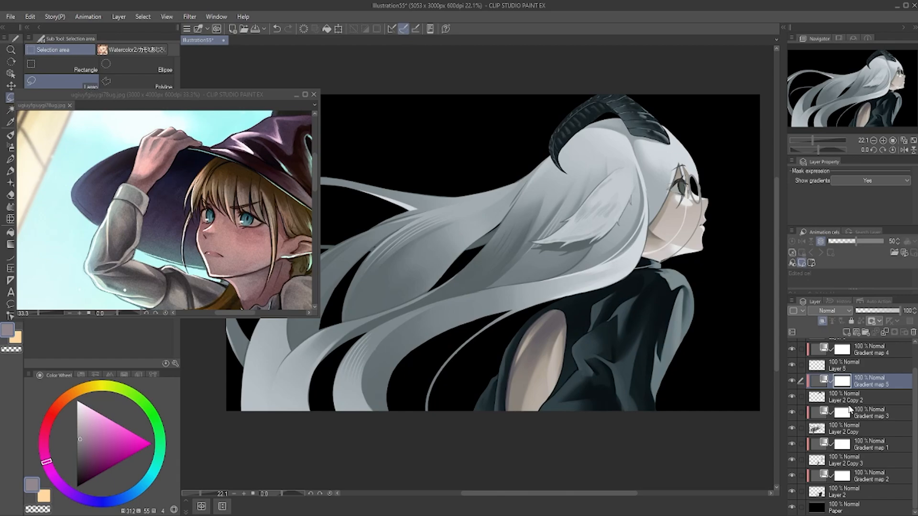
click(792, 411)
click(792, 444)
click(793, 444)
click(792, 445)
click(793, 443)
- Open the skin's Gradient map 1 for editing beside the reference image and load the New Gradient 1 preset from the colorszzz set
click(828, 448)
double_click(827, 447)
drag(213, 84, 515, 85)
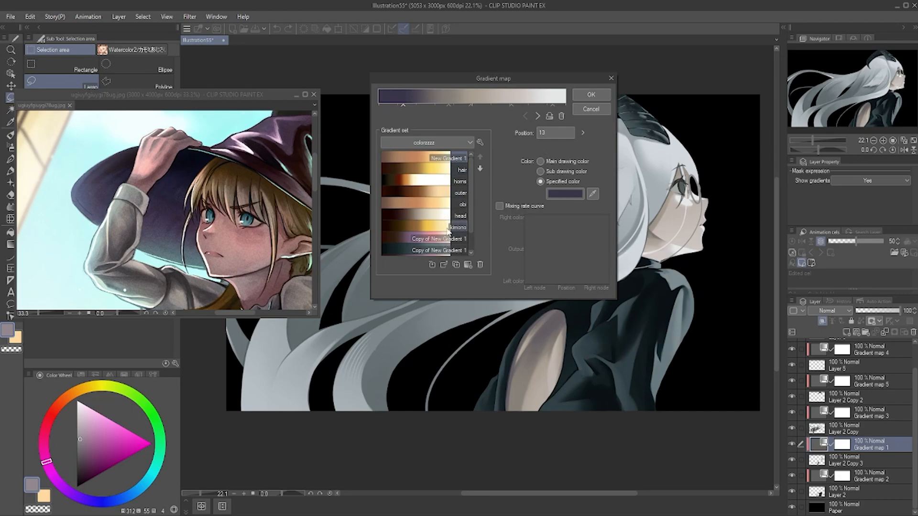
scroll(451, 239, down, 1)
scroll(445, 241, up, 1)
click(436, 160)
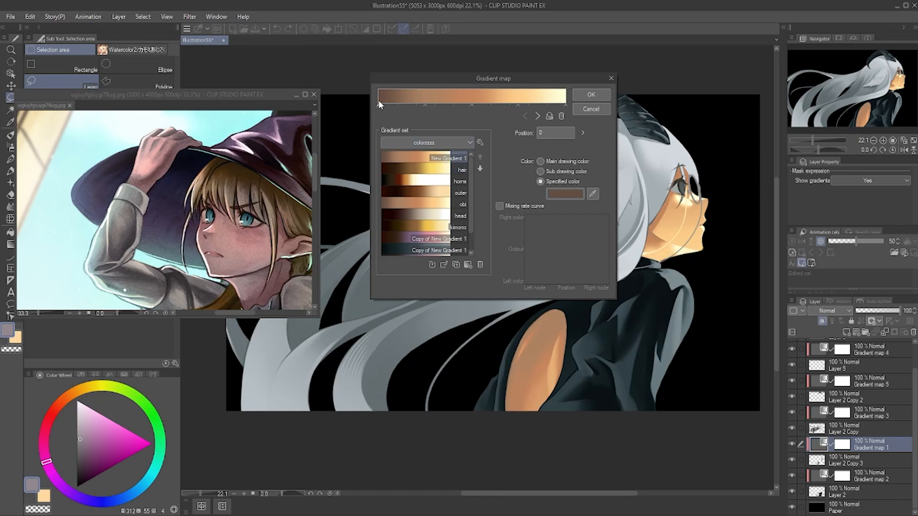
- Try an off-white and a light pink sampled from the reference's raised hand for the skin gradient's nodes at positions 100 and 74
click(564, 105)
click(592, 194)
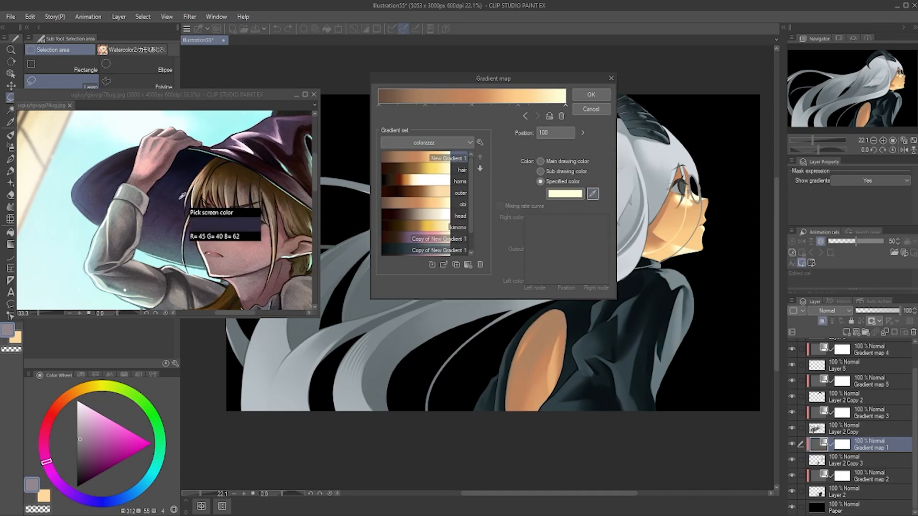
click(146, 142)
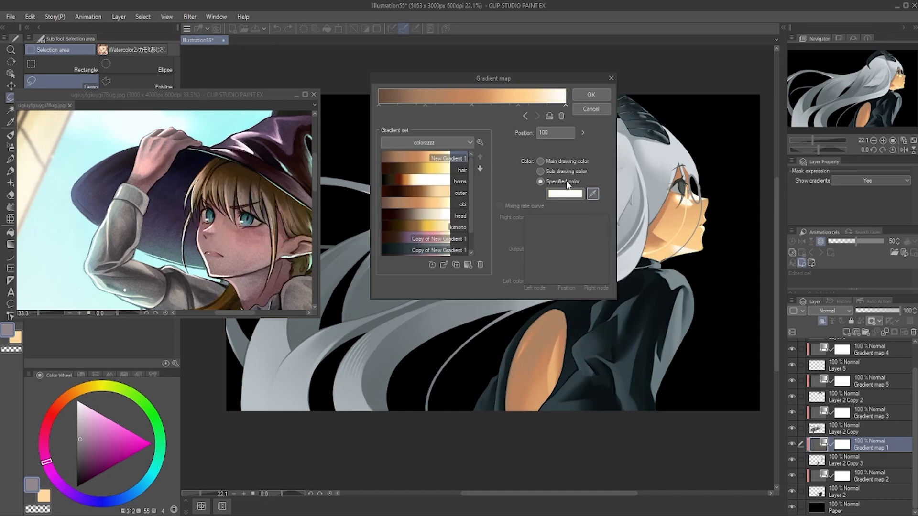
click(516, 104)
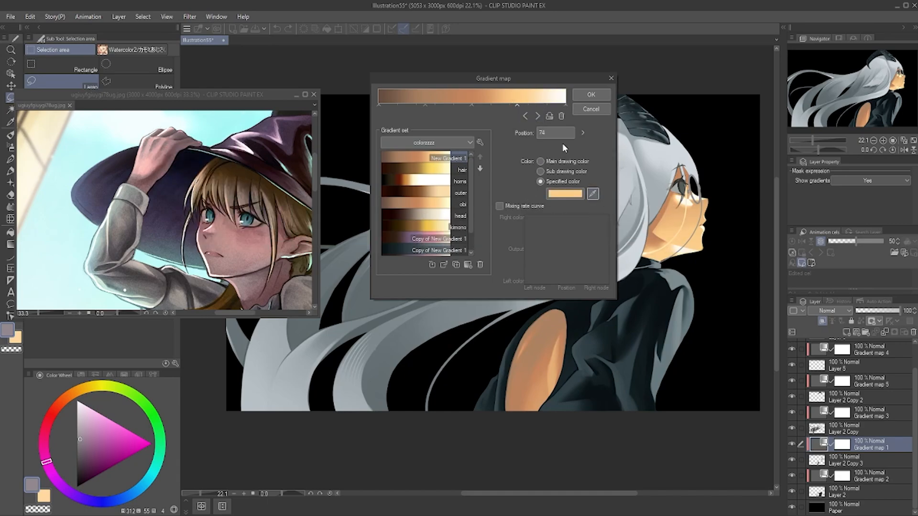
click(593, 194)
click(146, 165)
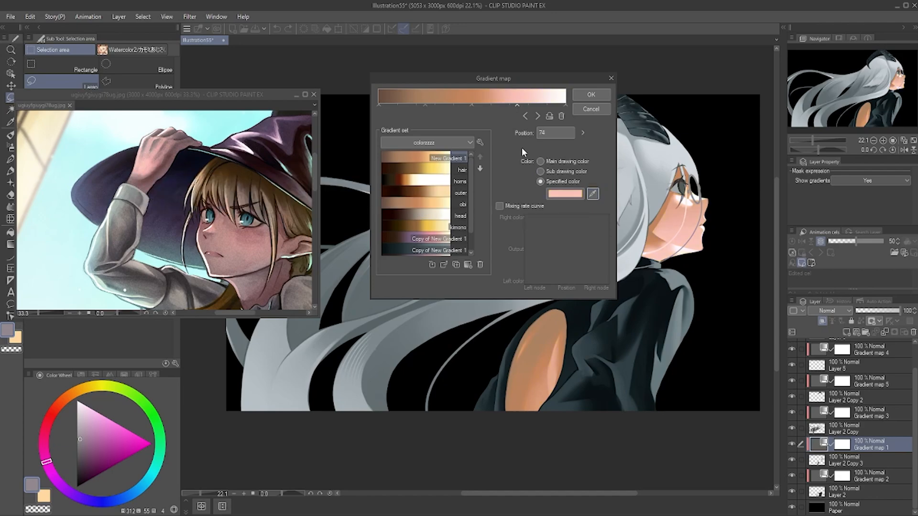
- Try a muted mauve for the skin gradient's node at position 50 and reddish-brown, then dark grey, for the node at 25
click(471, 105)
click(593, 193)
click(232, 177)
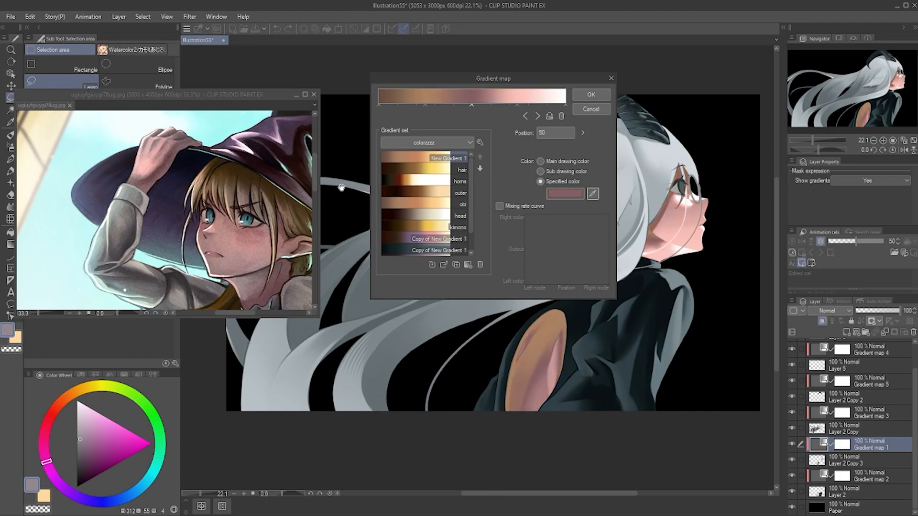
click(426, 104)
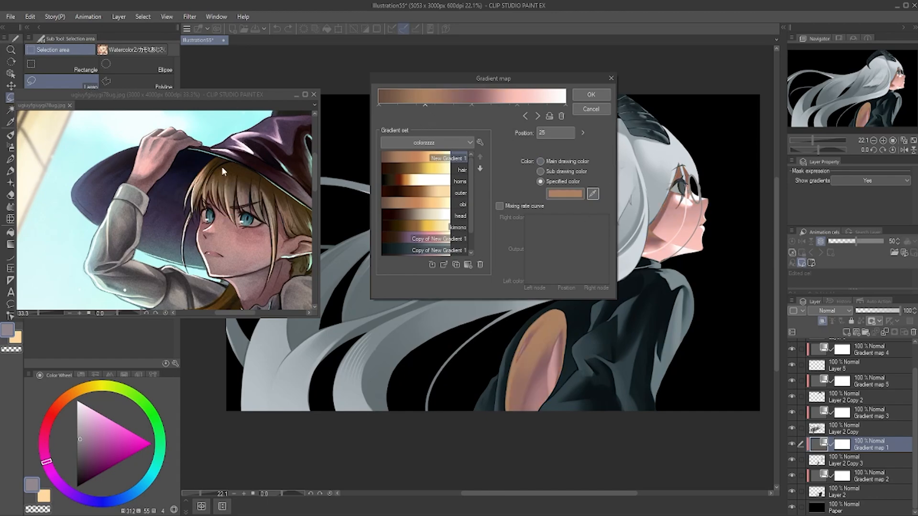
click(592, 193)
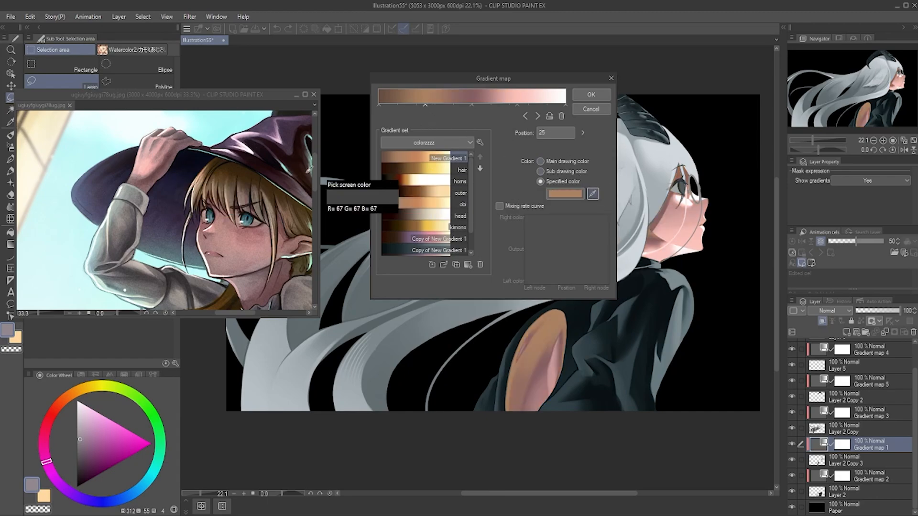
click(156, 171)
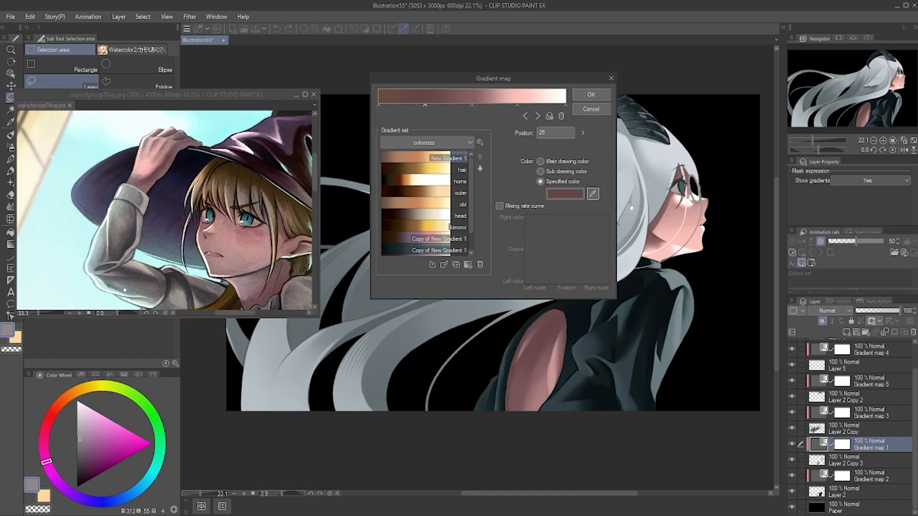
click(593, 193)
click(380, 108)
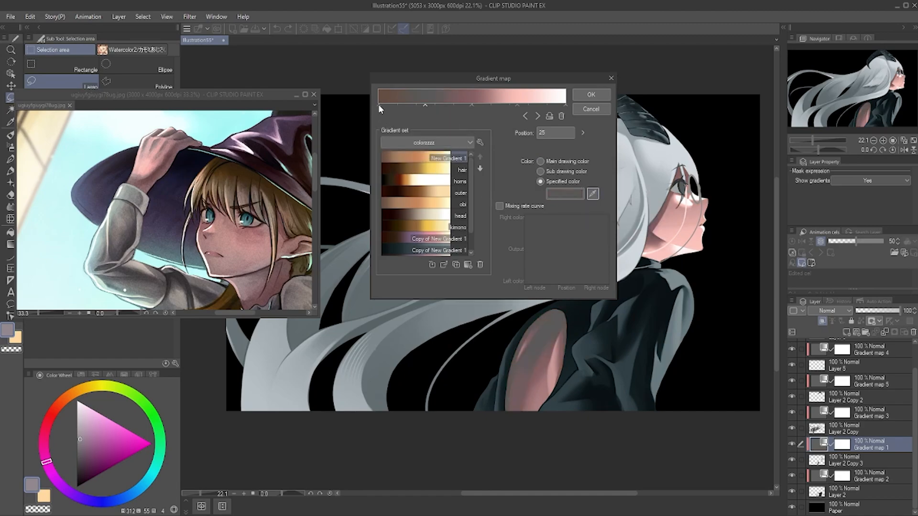
- Try a colour sampled from the reference's neck area for the skin gradient's node at position 0, and apply the gradient map
click(380, 106)
click(592, 193)
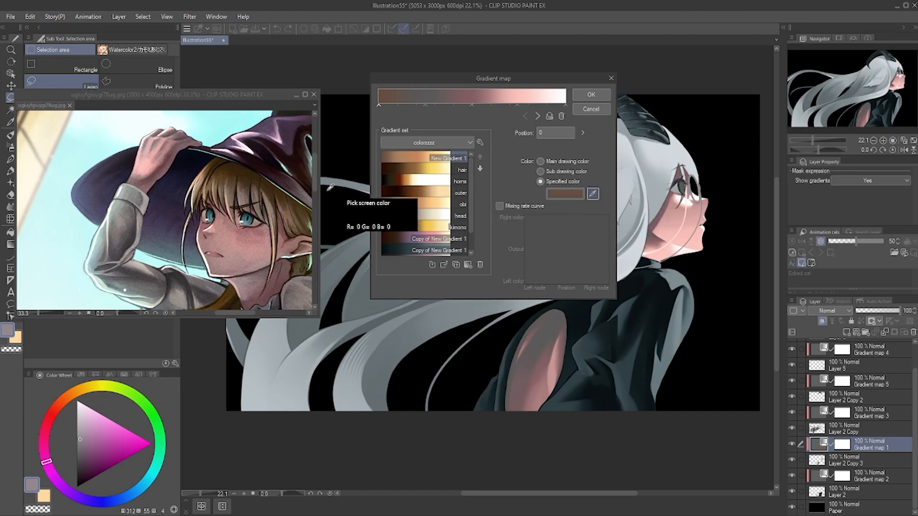
click(251, 271)
click(591, 95)
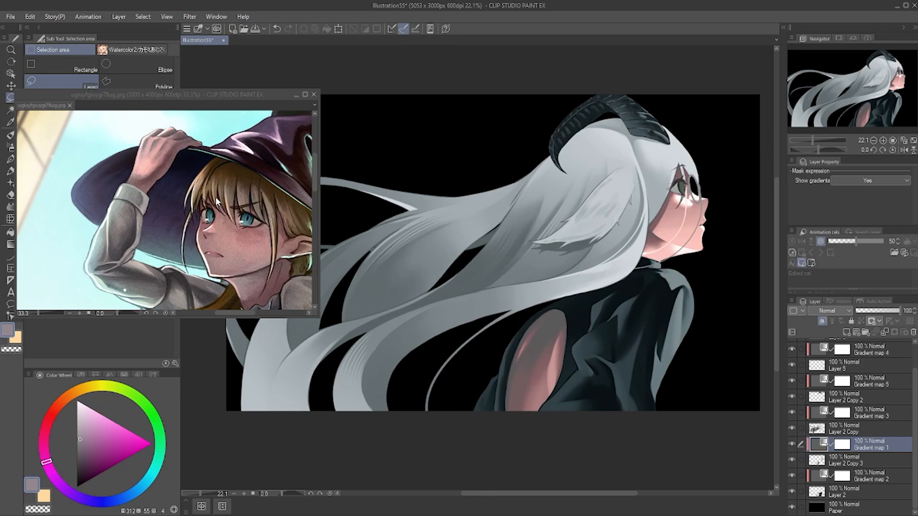
- Close the reference image and revert the document history to before the reference-based skin gradient edit
click(313, 95)
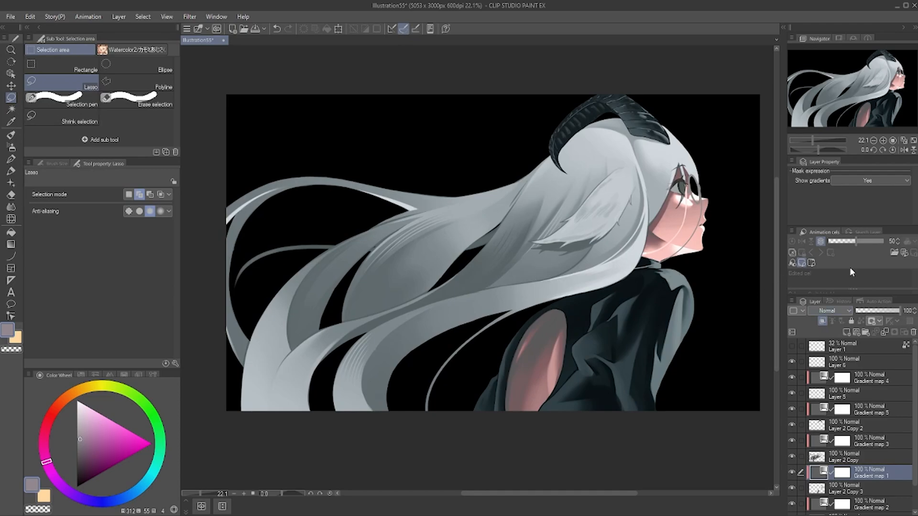
click(831, 300)
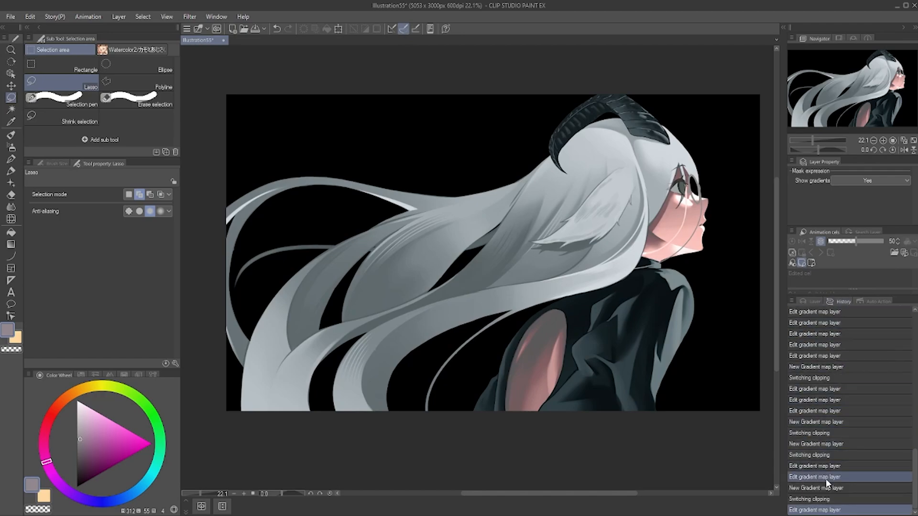
click(821, 499)
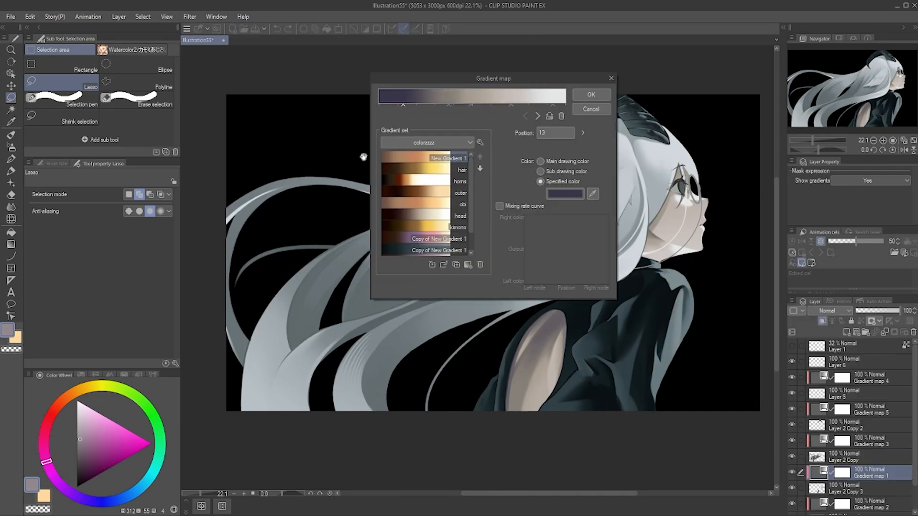
- Start the skin gradient in Gradient map 1 with black at position 0 and move its blue-violet shadow node to position 17
click(564, 193)
click(567, 41)
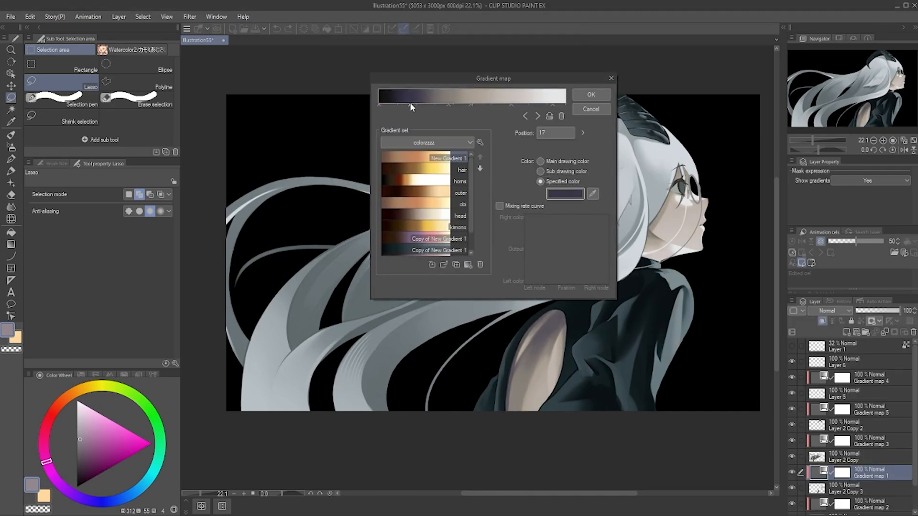
click(564, 193)
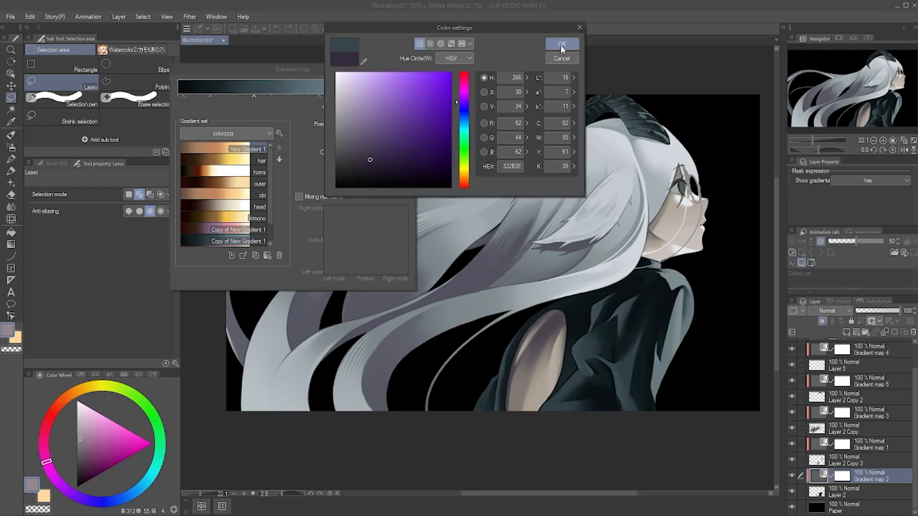
- Set the selected shadow node of the clothing's Gradient map 2 to dark violet 332B3E, with hue 266, saturation 30 and value 24
click(560, 45)
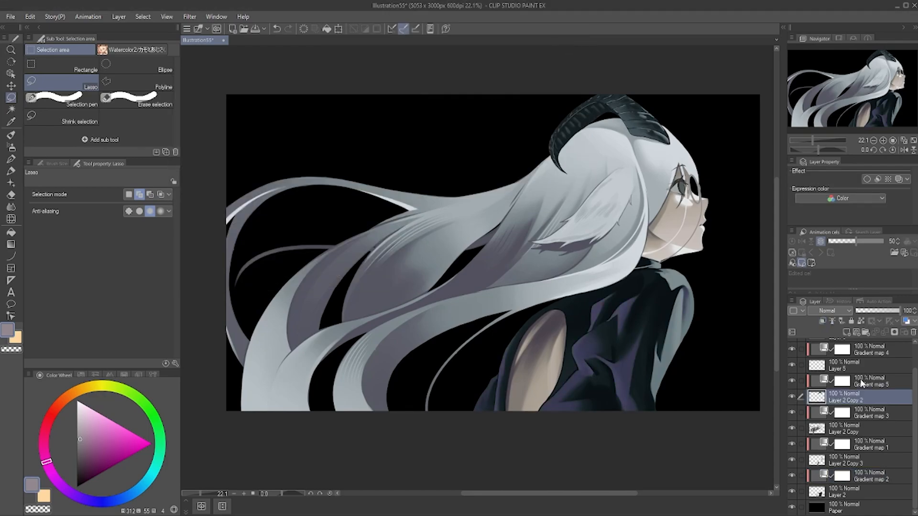
- Tint the horns' shadows violet through Gradient map 5
double_click(842, 381)
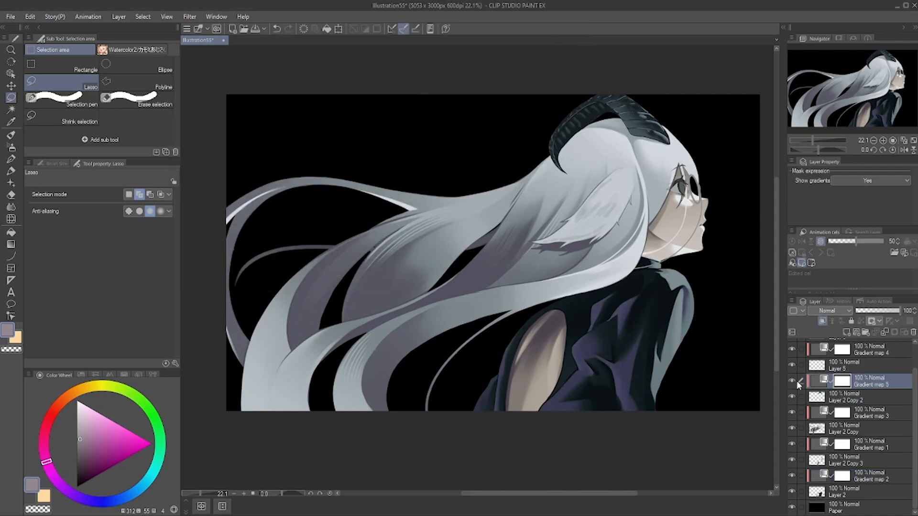
click(382, 81)
click(793, 446)
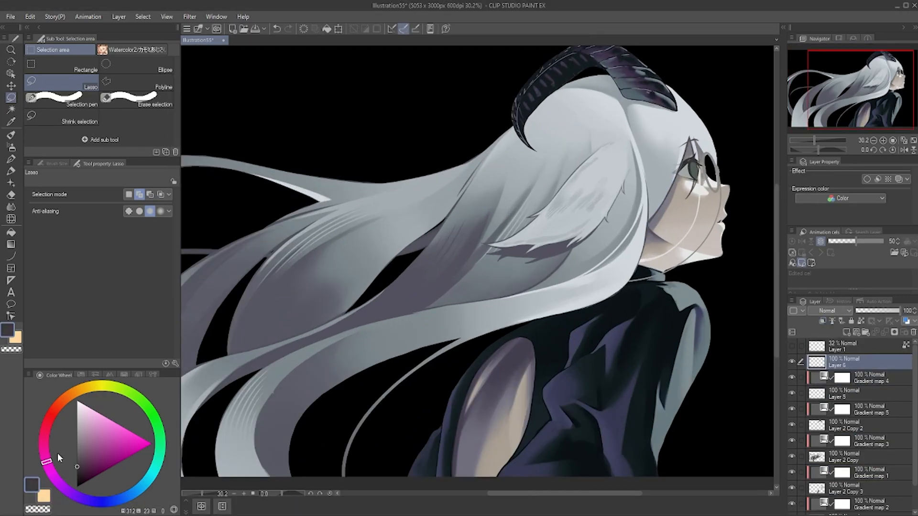
- Switch to the Soft airbrush, select Gradient map 1 and compare its skin layer, Layer 2 Copy 3, off and on
key(b)
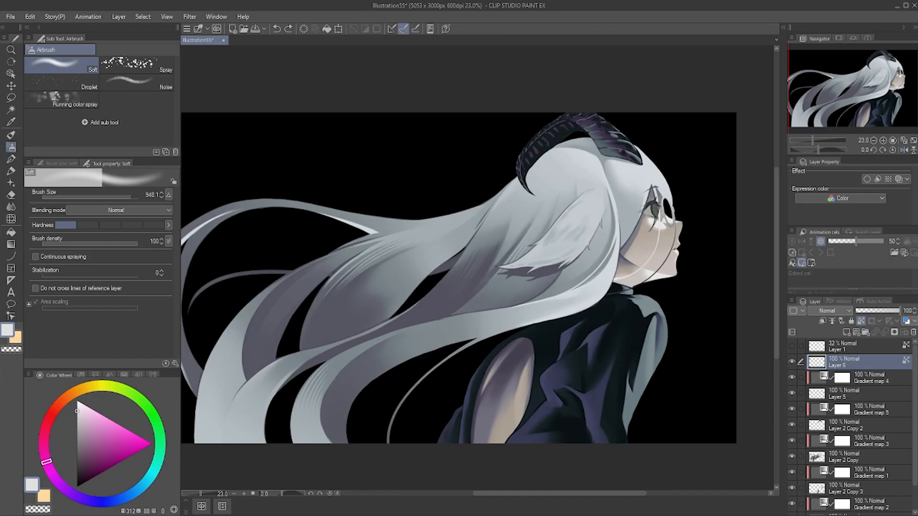
scroll(891, 442, down, 1)
click(820, 448)
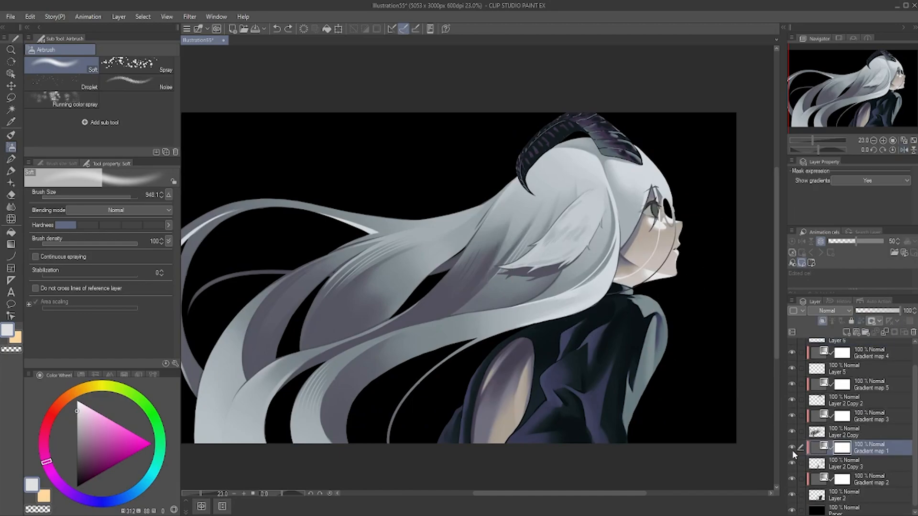
click(791, 462)
click(790, 463)
- Merge Gradient map 2 with the clothing's Layer 2 into one layer
click(843, 481)
ctrl+click(850, 497)
right_click(851, 497)
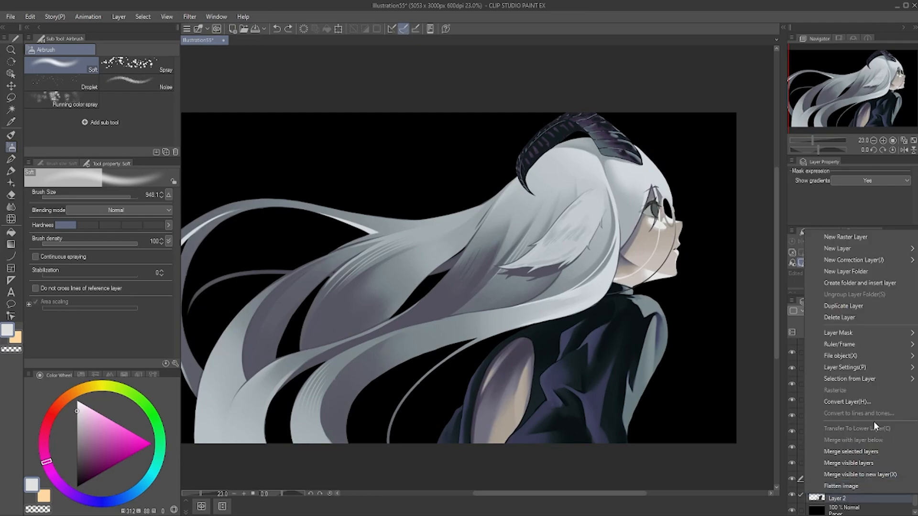
click(866, 451)
- Raise the merged clothing layer's saturation to 8 with a Hue/Saturation/Luminosity correction
click(32, 16)
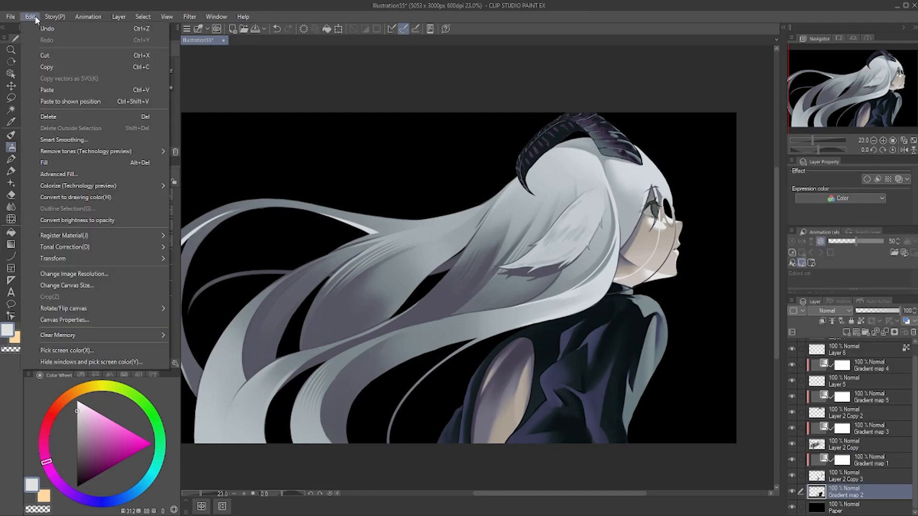
mouse_move(79, 246)
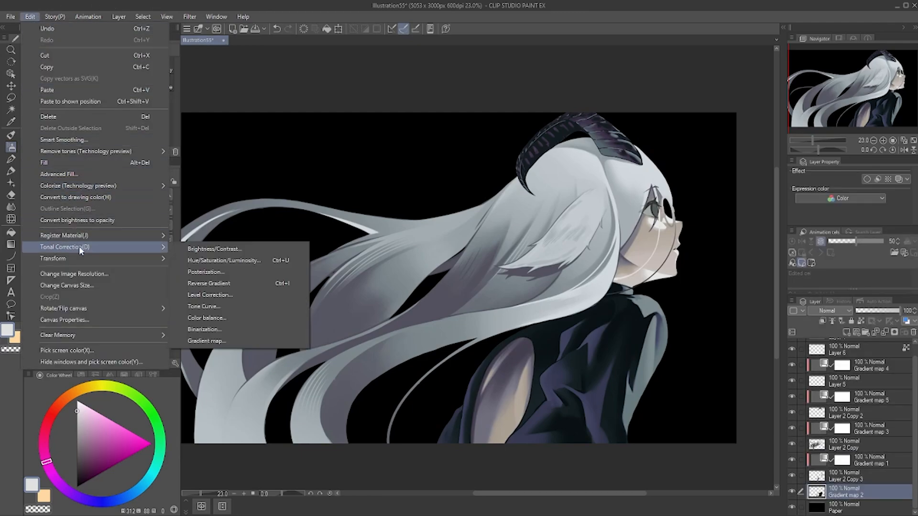
click(229, 261)
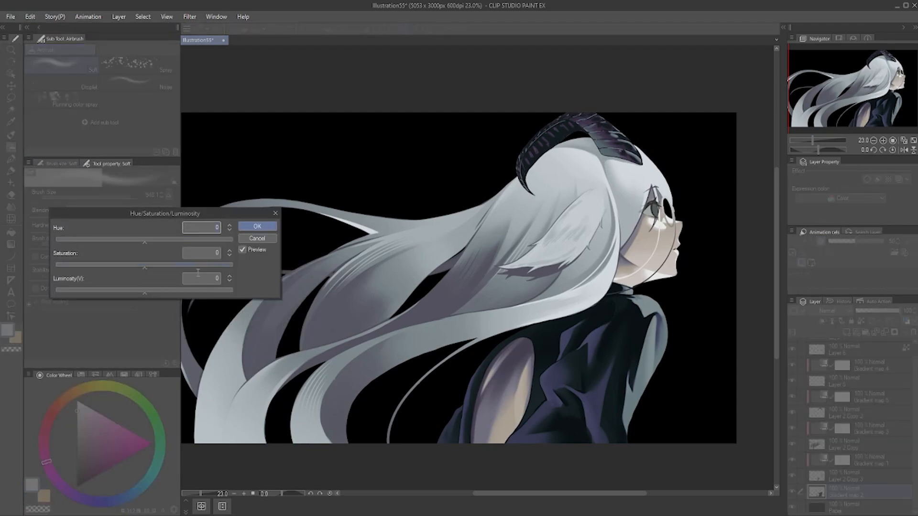
mouse_move(153, 263)
mouse_down()
mouse_move(164, 265)
mouse_move(152, 264)
mouse_up()
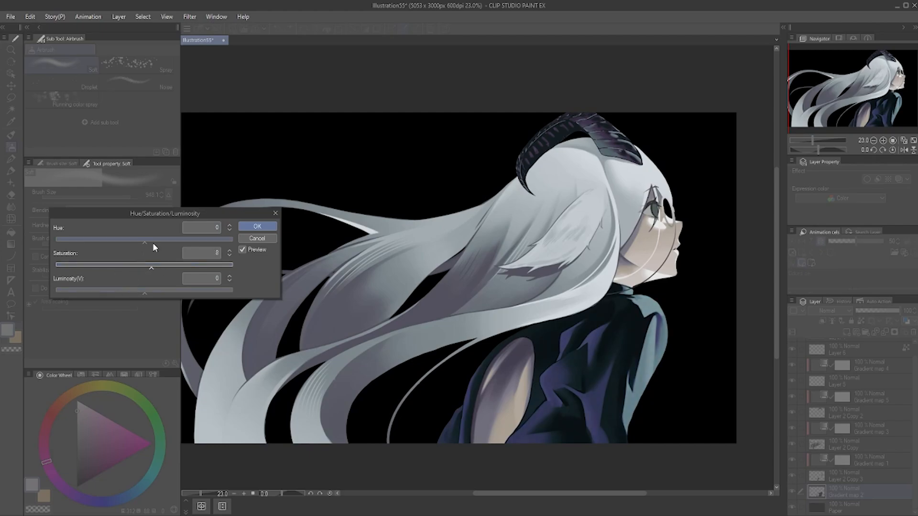
click(257, 226)
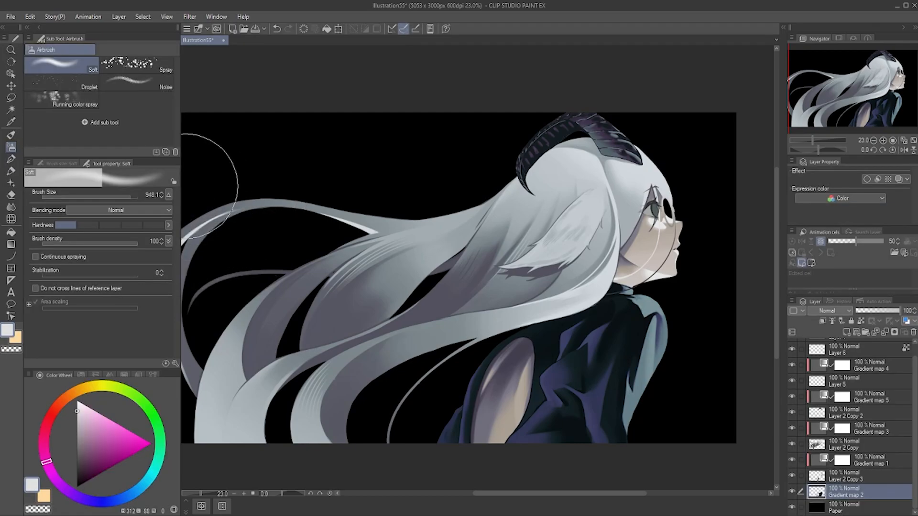
- Raise the merged clothing layer's contrast to 4 with a Brightness/Contrast correction
click(38, 13)
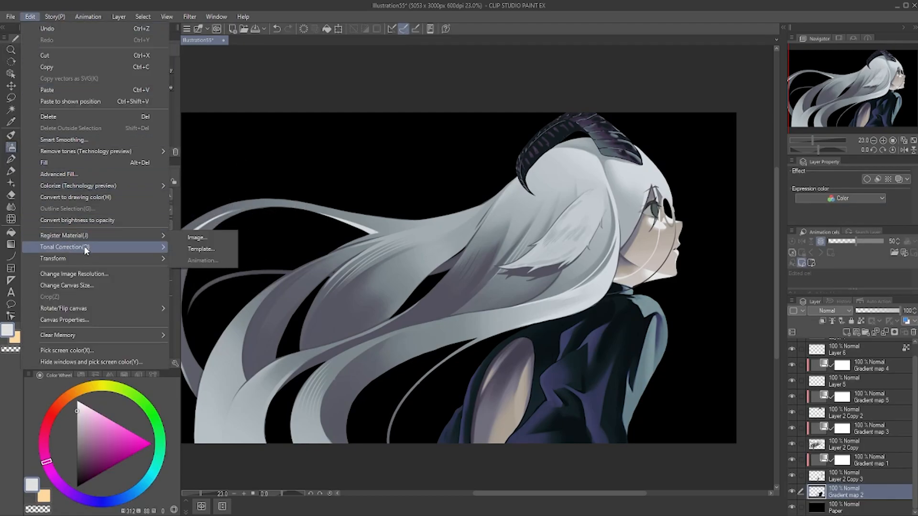
mouse_move(85, 245)
click(238, 253)
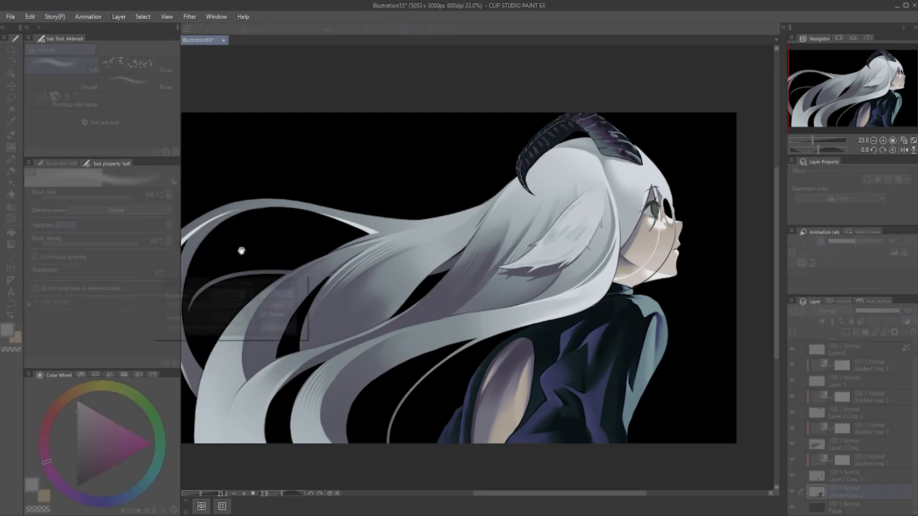
click(214, 331)
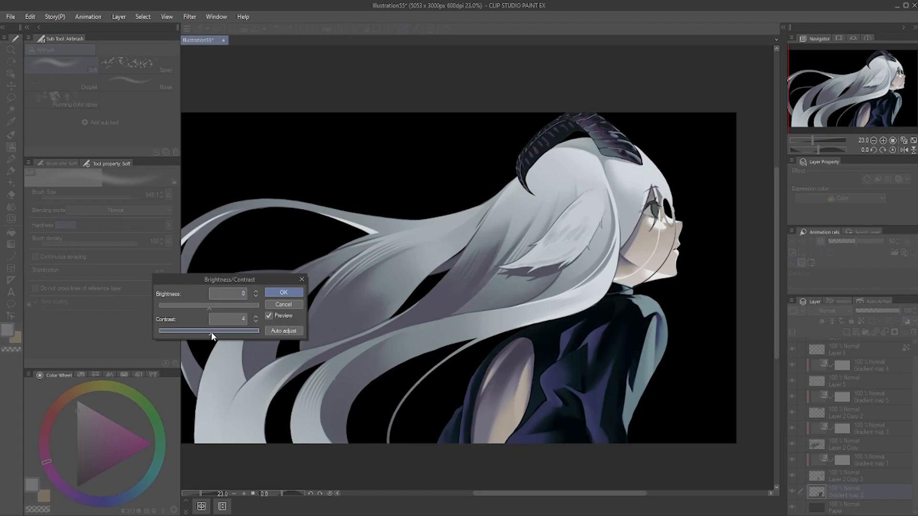
click(287, 292)
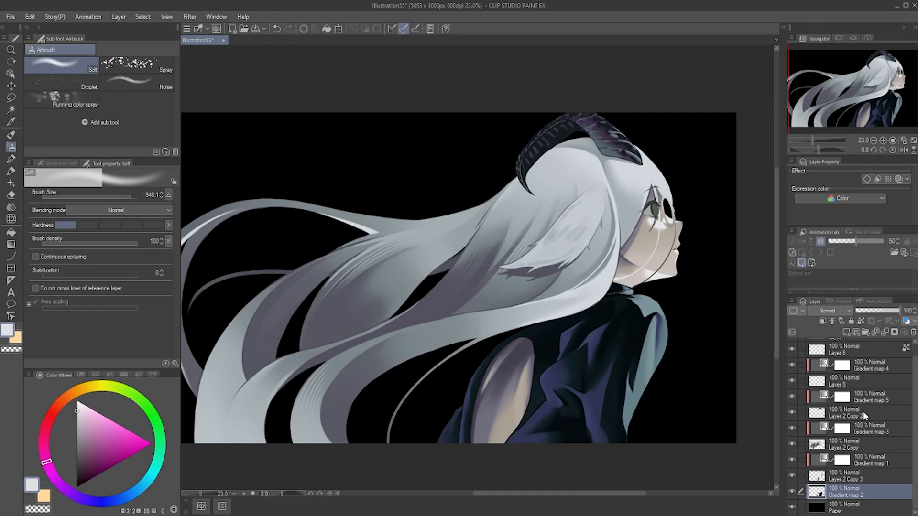
- Toggle the visibility of Layer 2 Copy 2 and Gradient map 3 to check which parts of the painting they cover
scroll(862, 411, up, 1)
click(863, 395)
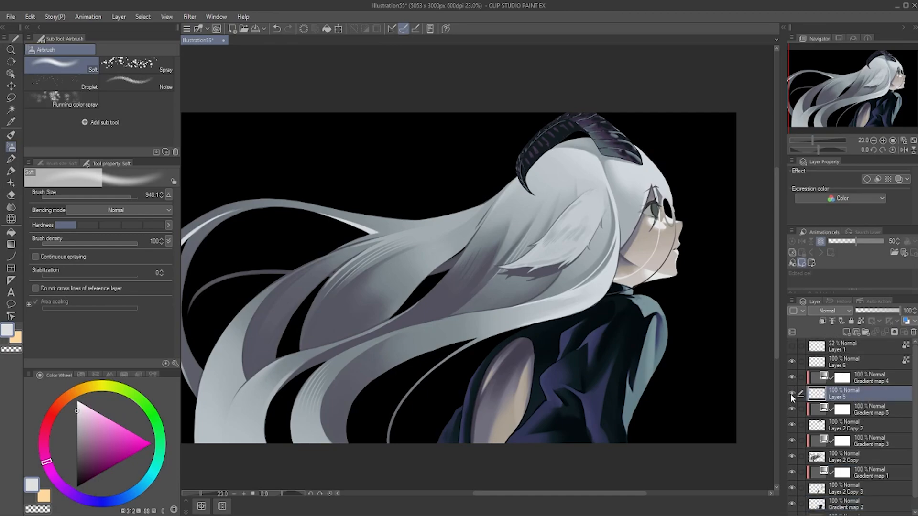
click(790, 408)
click(793, 422)
click(793, 422)
scroll(793, 431, down, 1)
click(794, 430)
click(794, 429)
- Merge Gradient map 3 with the hair's Layer 2 Copy into one layer
click(849, 444)
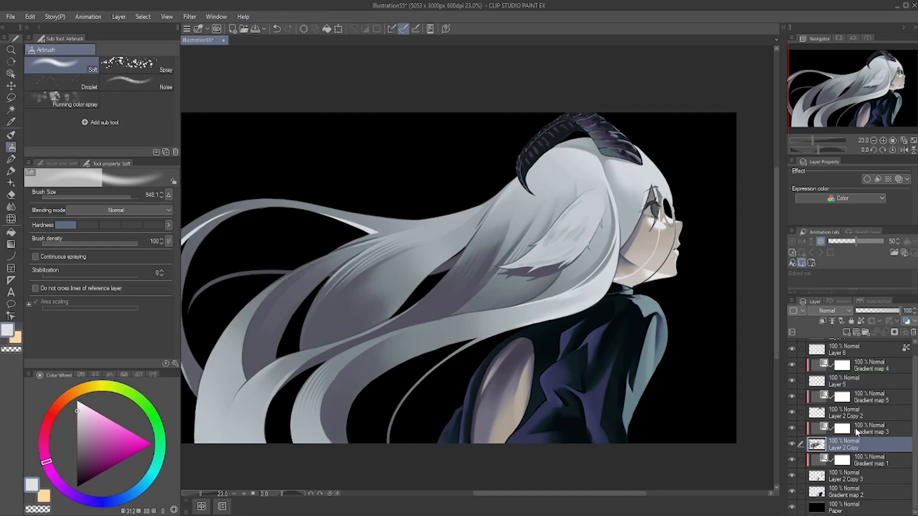
shift+click(856, 430)
right_click(856, 430)
click(867, 385)
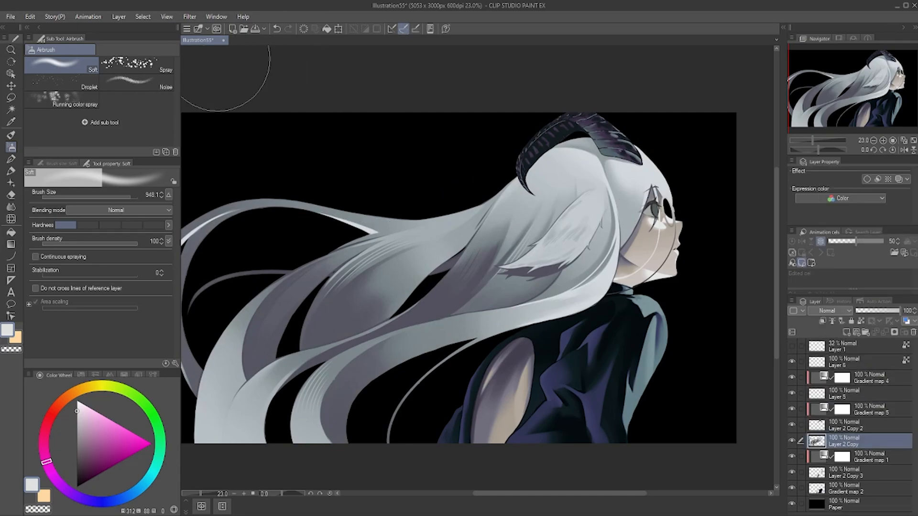
- Raise the merged hair layer's contrast to 14 with a Brightness/Contrast correction
click(30, 16)
mouse_move(89, 243)
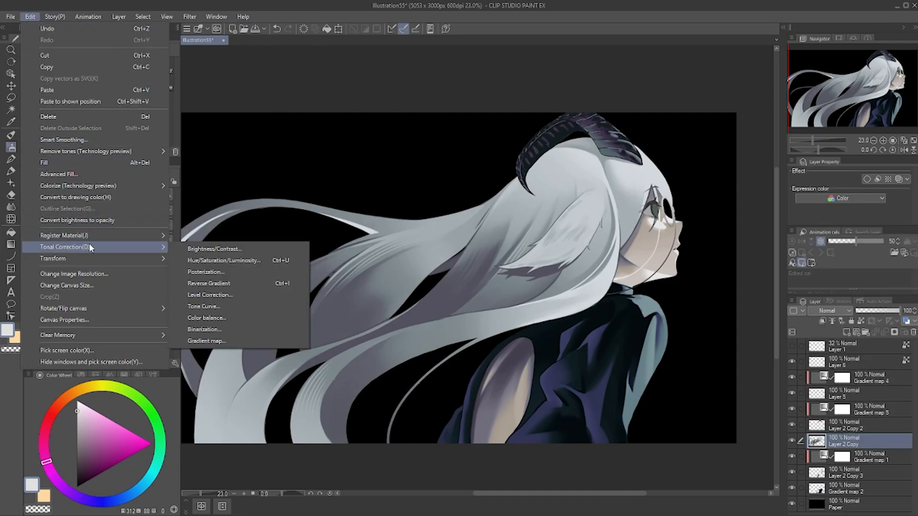
click(228, 249)
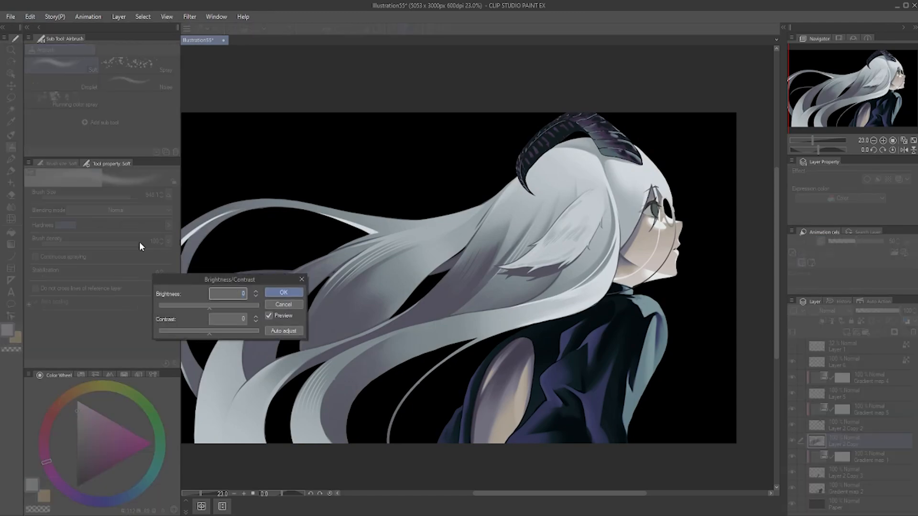
click(216, 332)
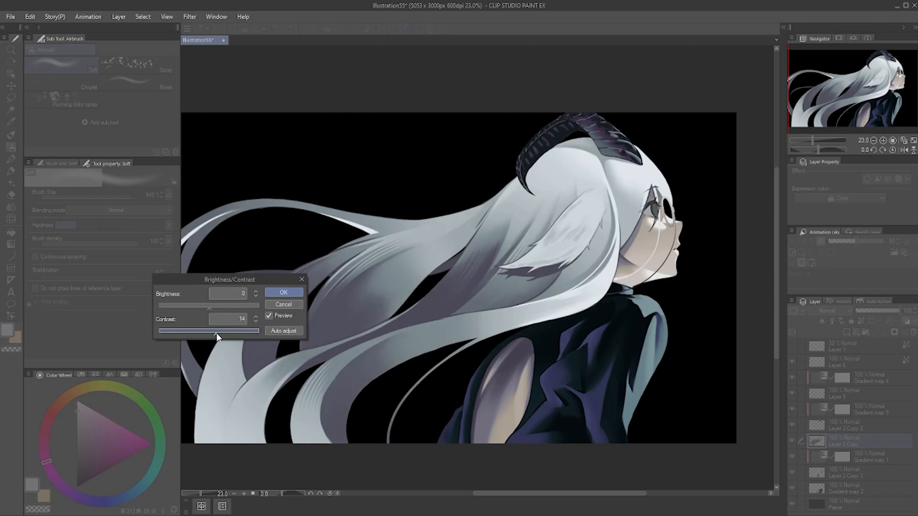
click(284, 293)
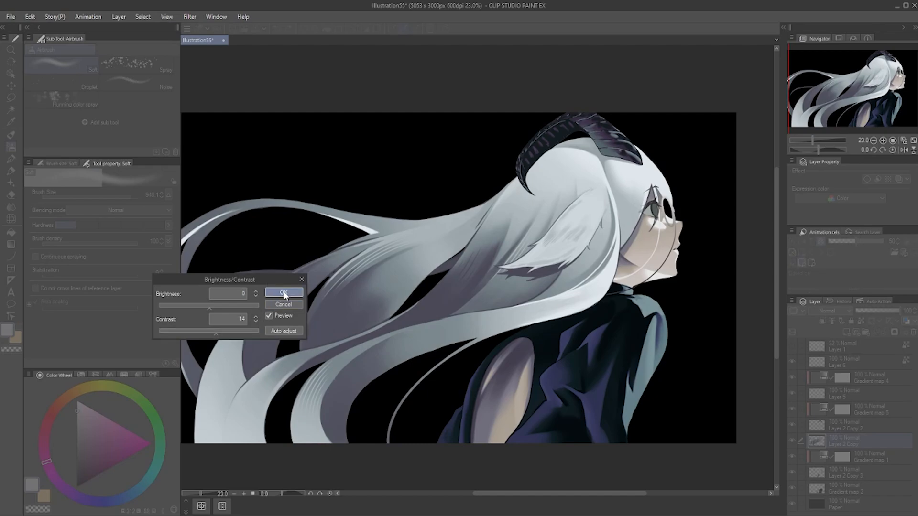
- Slightly raise the merged hair layer's saturation with a Hue/Saturation/Luminosity correction
click(31, 18)
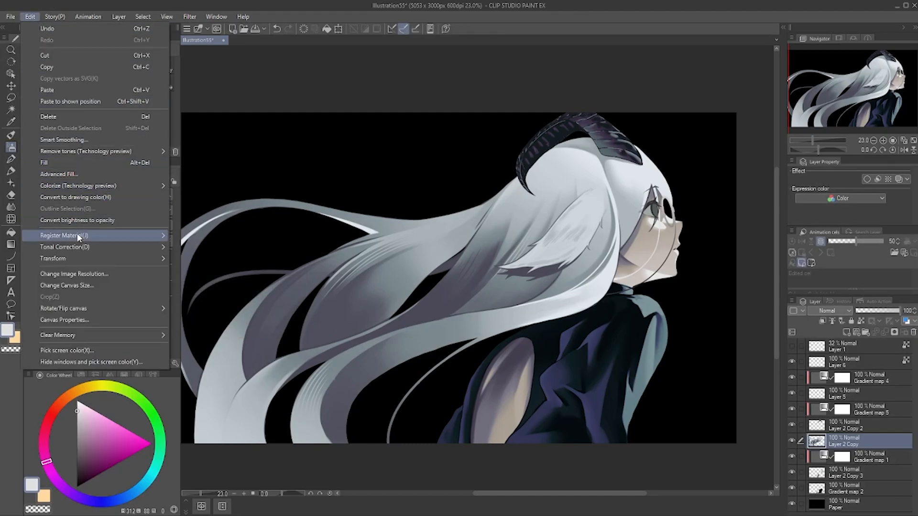
mouse_move(80, 246)
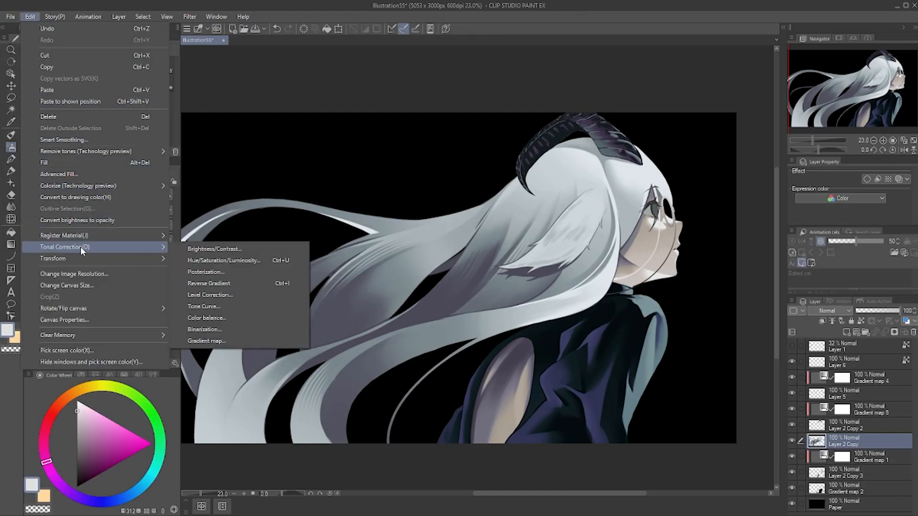
click(222, 261)
drag(155, 267, 153, 266)
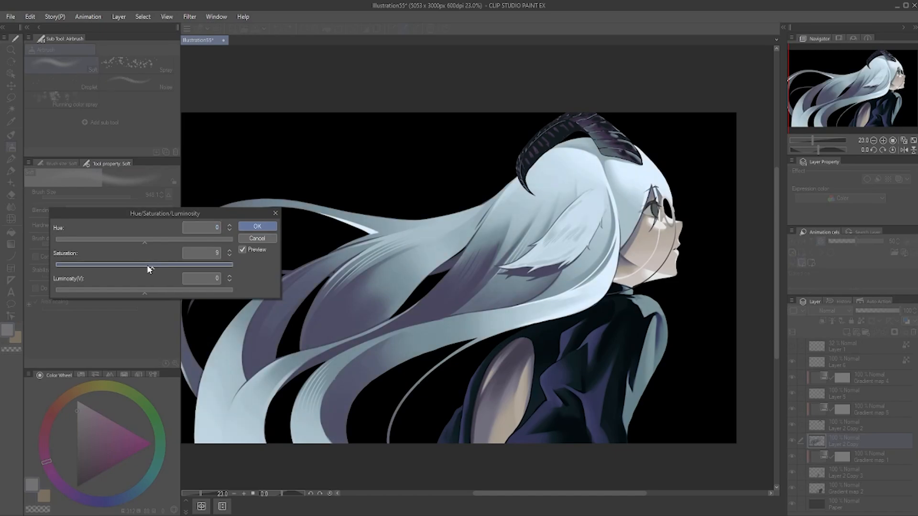
drag(167, 268, 147, 269)
click(257, 227)
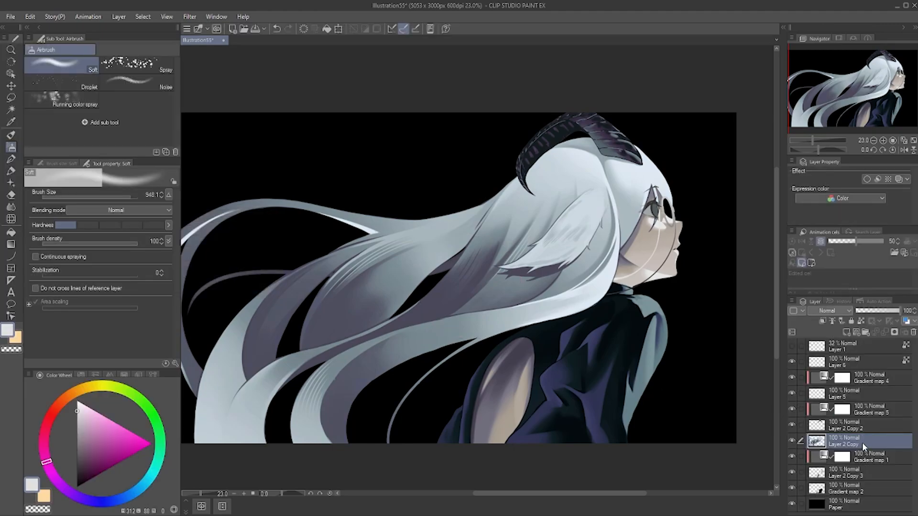
- Compare Gradient map 1 off and on, and merge it with the skin's Layer 2 Copy 3 into one layer
click(791, 456)
click(790, 457)
click(851, 457)
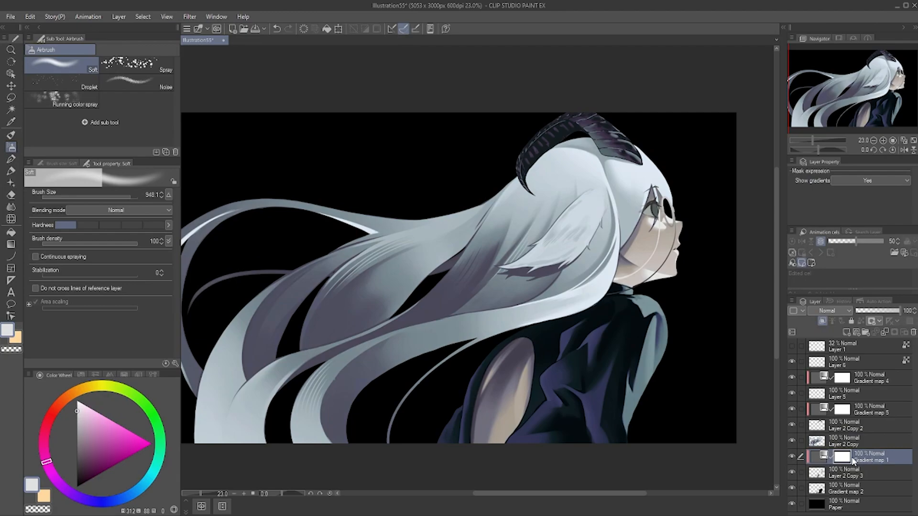
right_click(854, 475)
click(864, 437)
- Raise the merged skin layer's contrast to 11 with a Brightness/Contrast correction
click(29, 17)
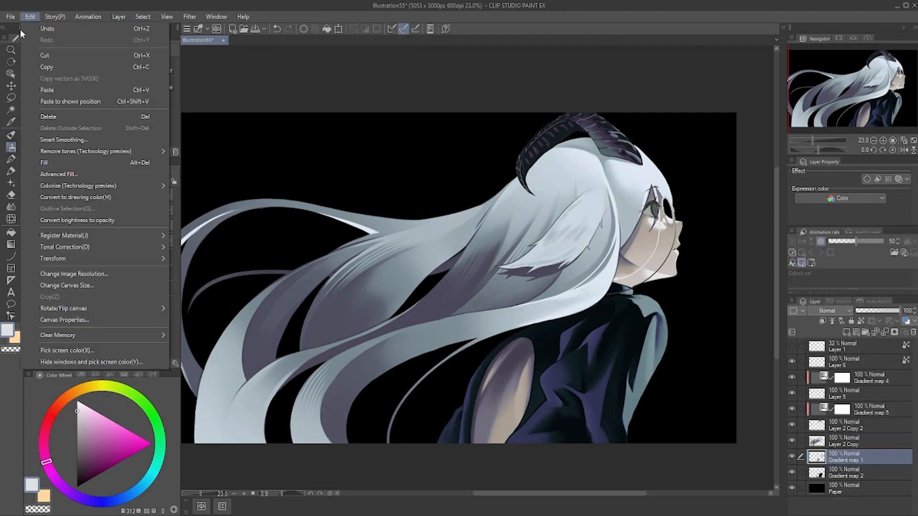
mouse_move(111, 259)
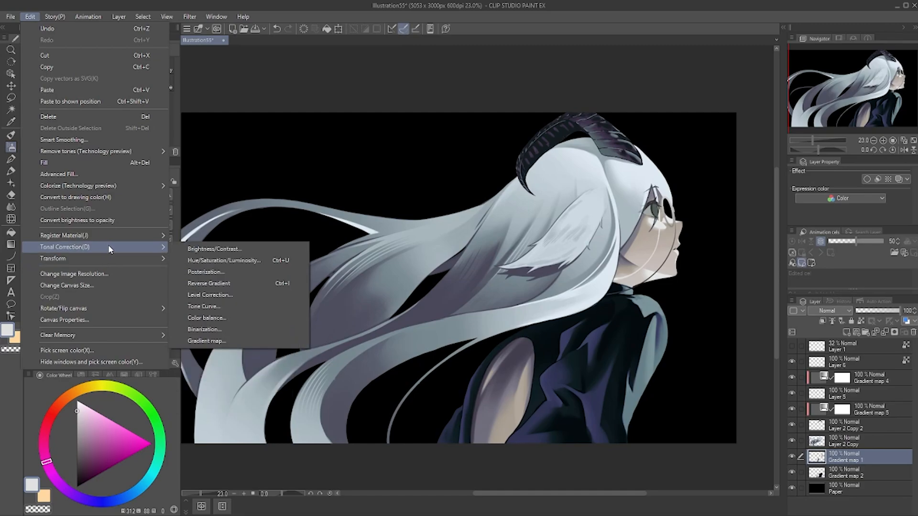
click(193, 249)
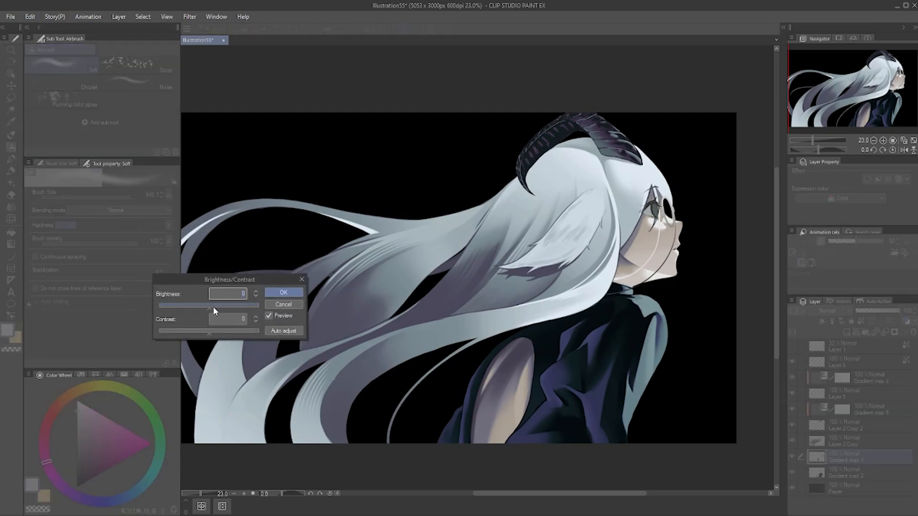
click(215, 334)
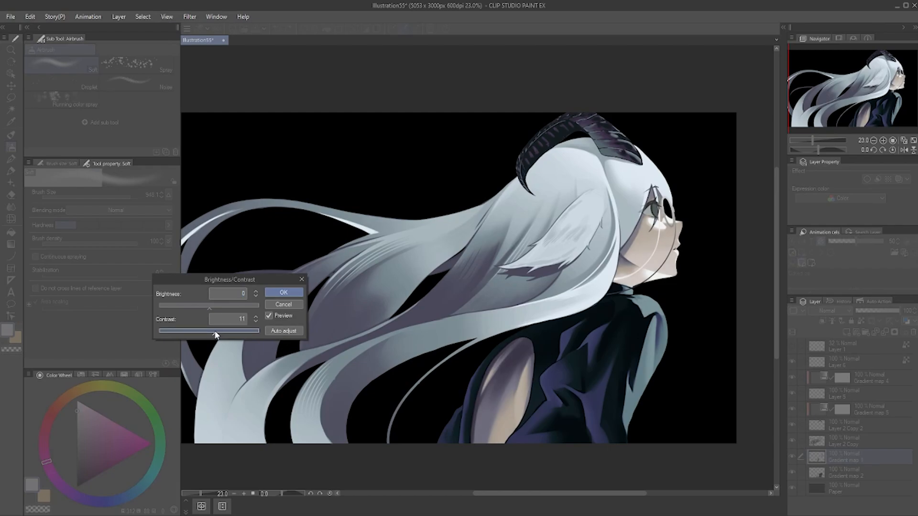
click(276, 291)
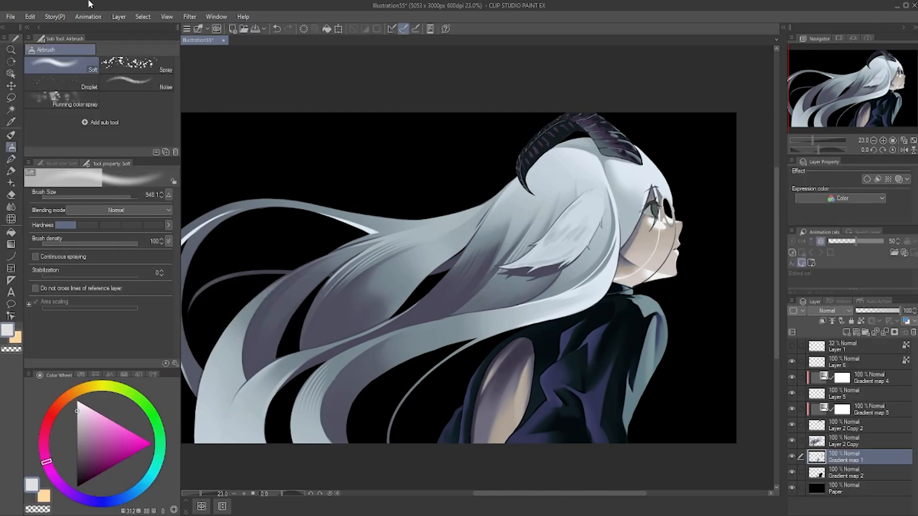
- Slightly raise the merged skin layer's saturation with a Hue/Saturation/Luminosity correction
click(25, 16)
mouse_move(96, 246)
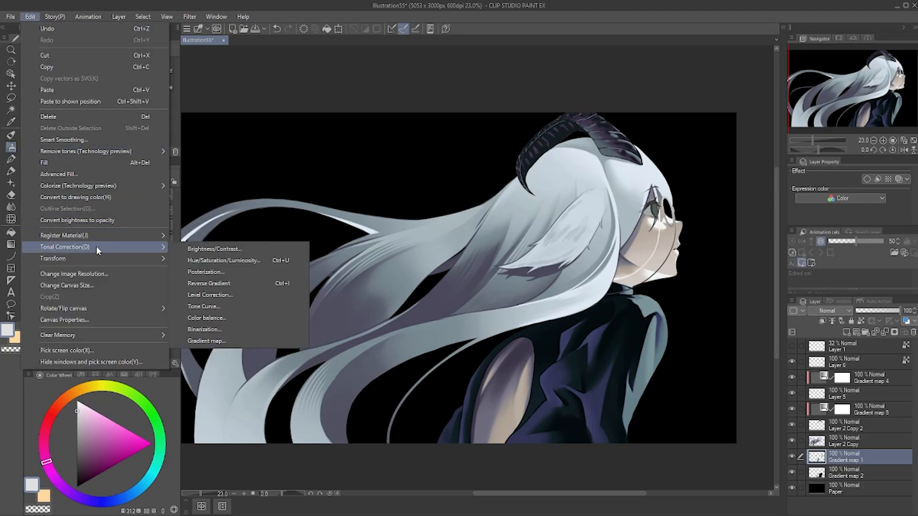
click(229, 259)
click(154, 265)
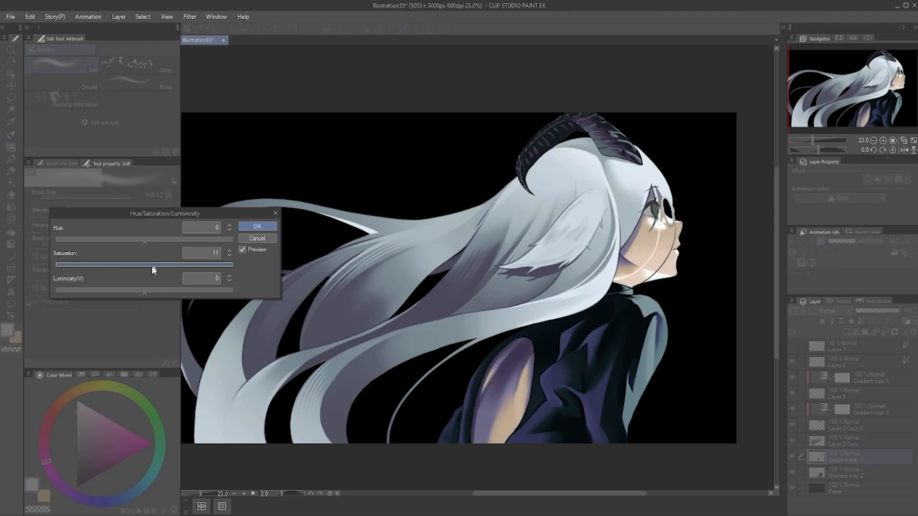
click(149, 265)
click(259, 228)
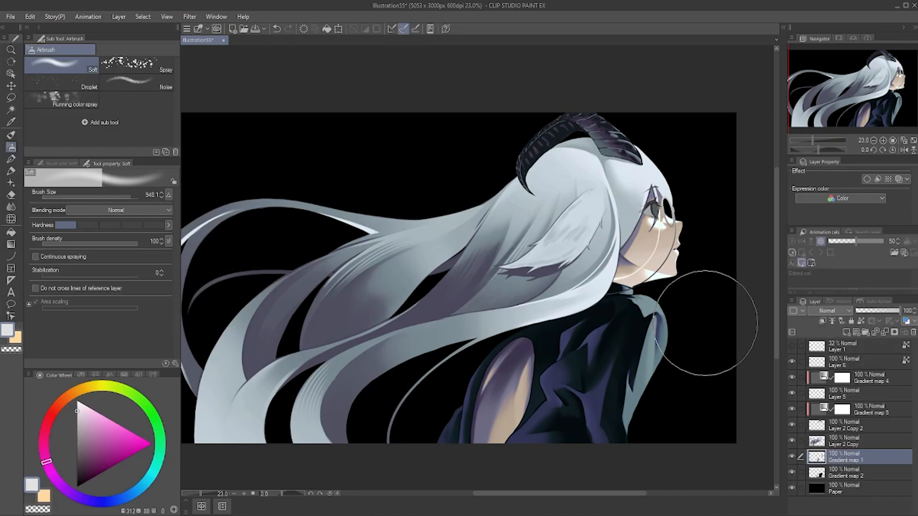
- Merge Gradient map 5 with the horns' Layer 2 Copy 2 into one layer
scroll(682, 344, down, 1)
scroll(683, 344, up, 3)
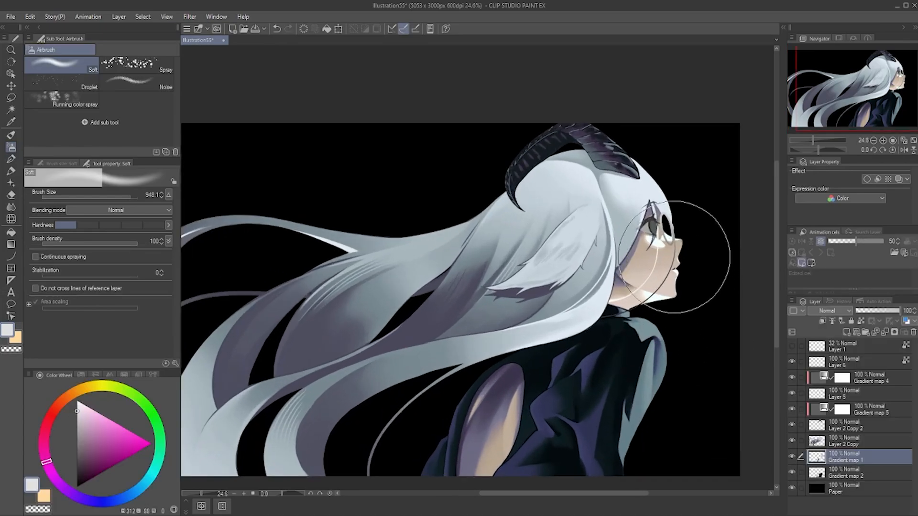
scroll(710, 221, up, 1)
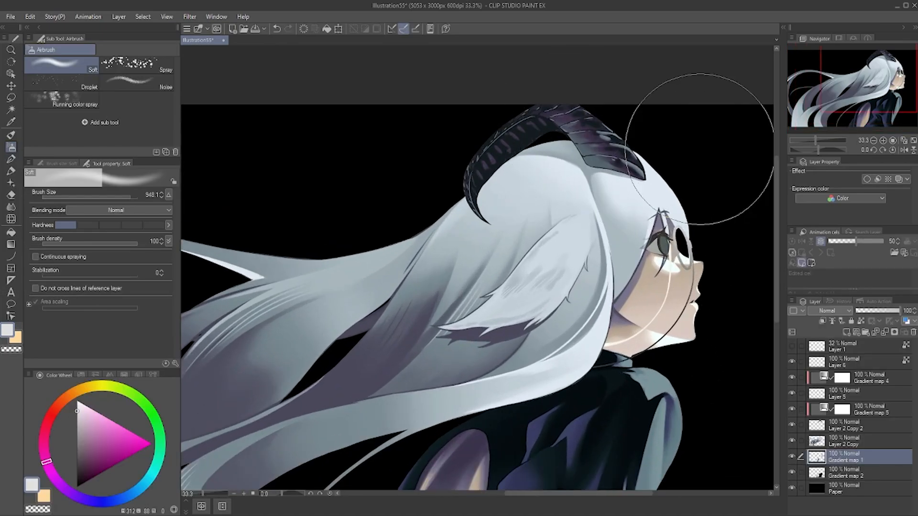
click(881, 381)
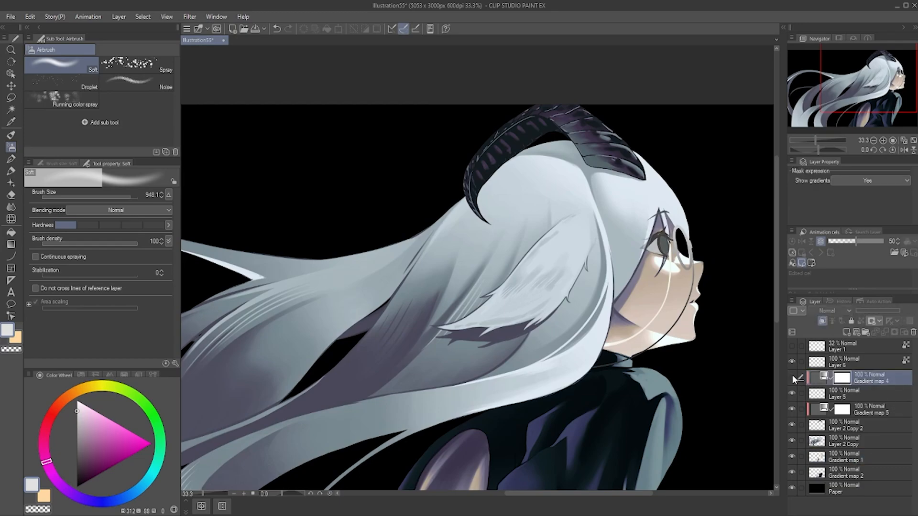
click(850, 409)
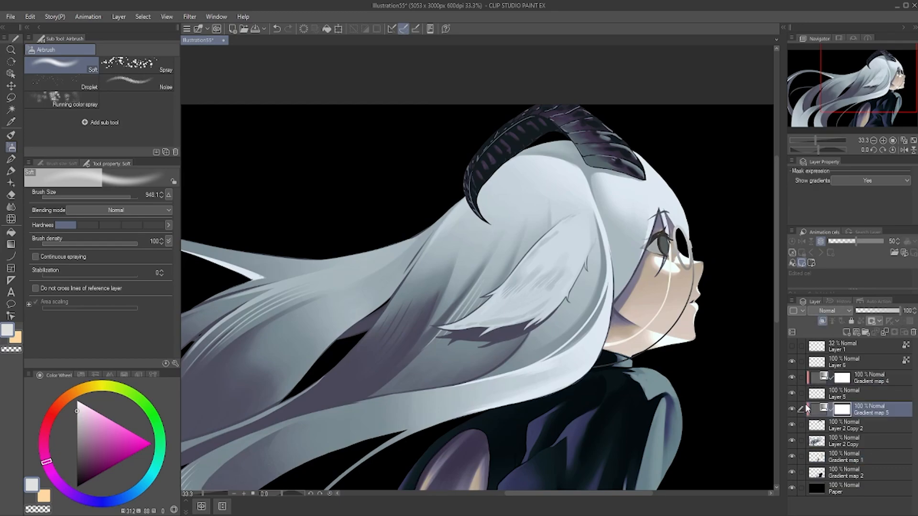
right_click(862, 421)
click(864, 408)
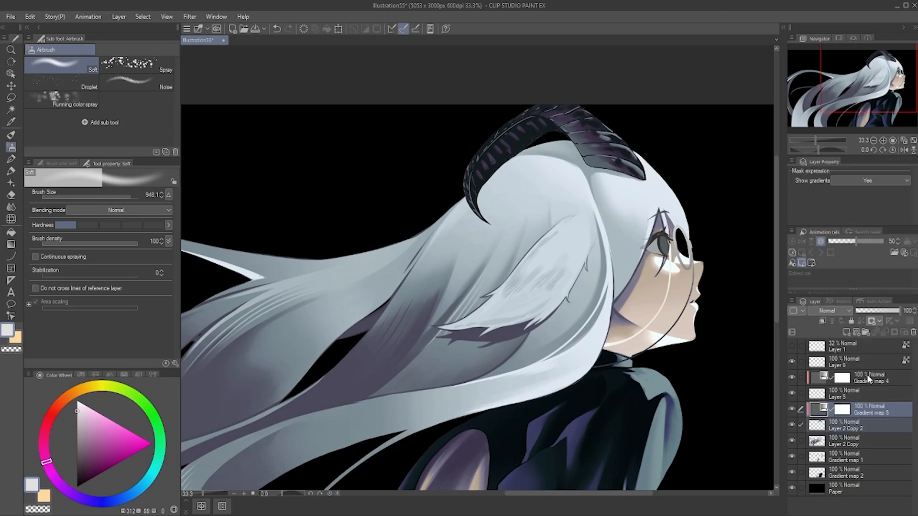
- Raise the merged horn layer's saturation to 6 with a Hue/Saturation/Luminosity correction
click(31, 17)
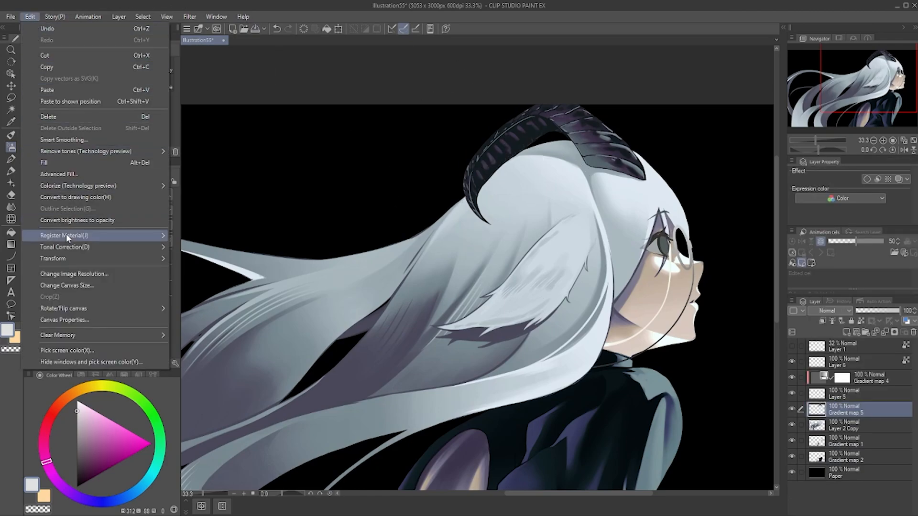
mouse_move(71, 265)
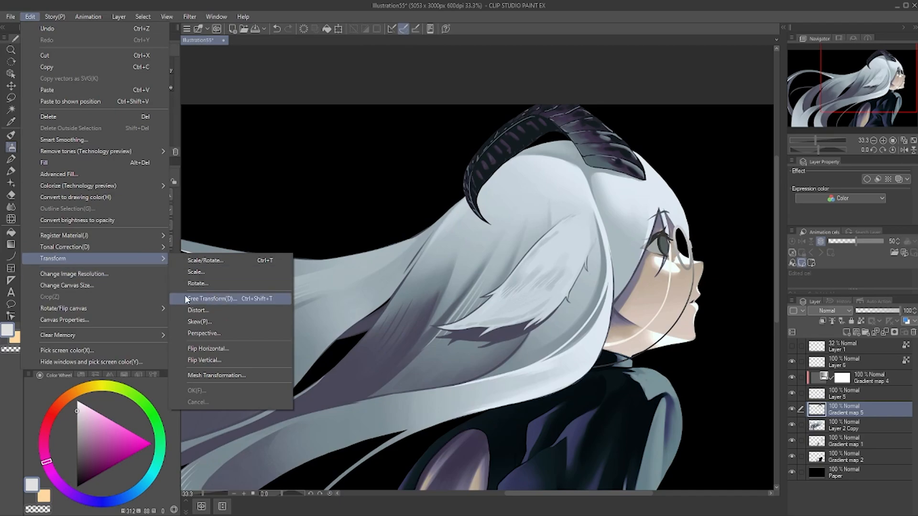
mouse_move(157, 247)
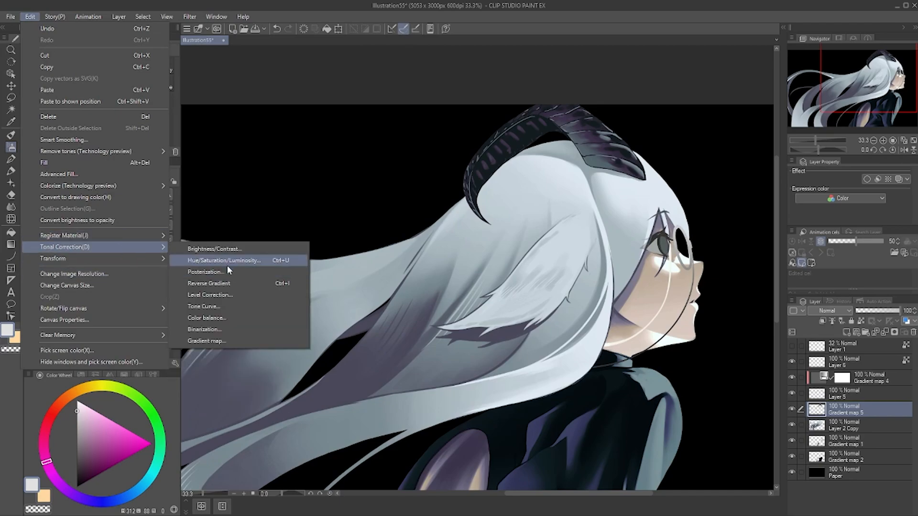
click(227, 261)
click(151, 266)
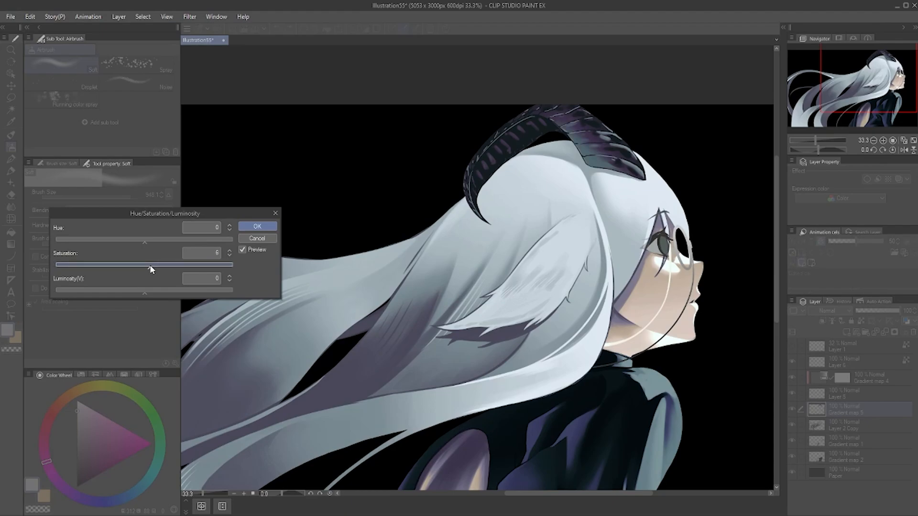
click(267, 224)
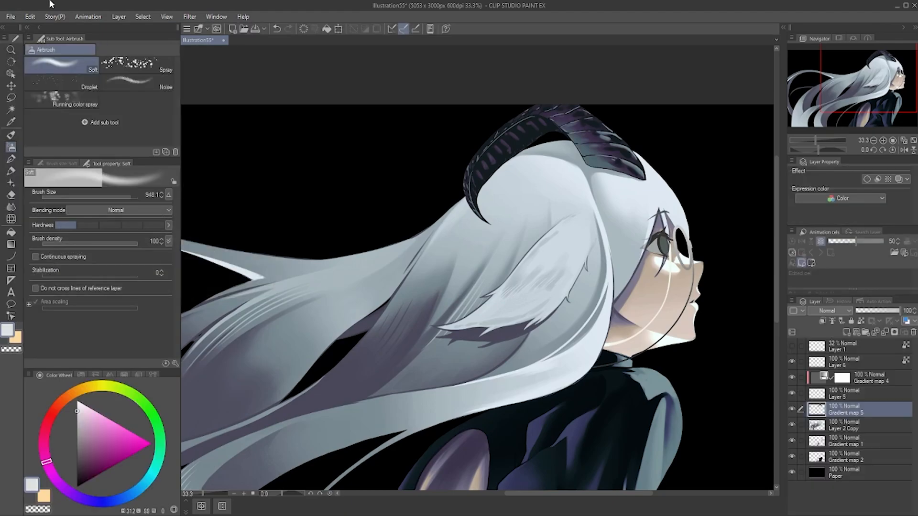
click(30, 17)
mouse_move(143, 247)
click(210, 249)
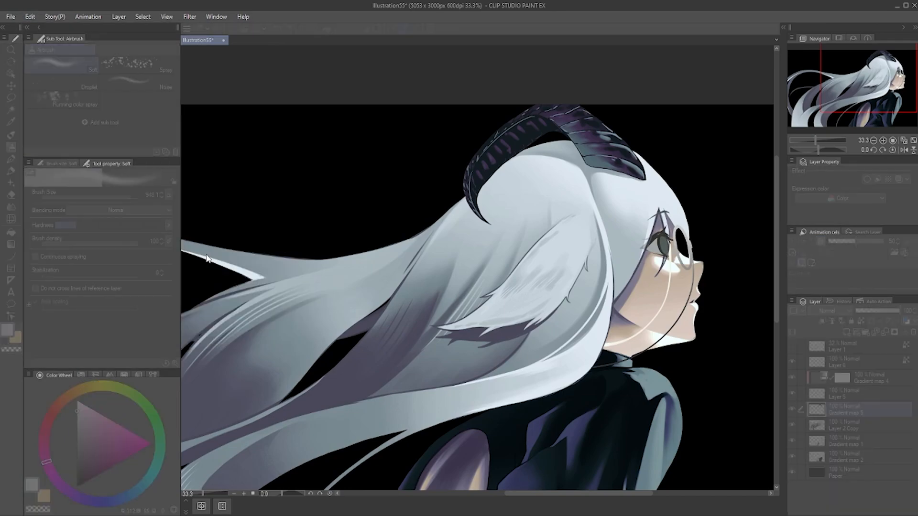
click(212, 331)
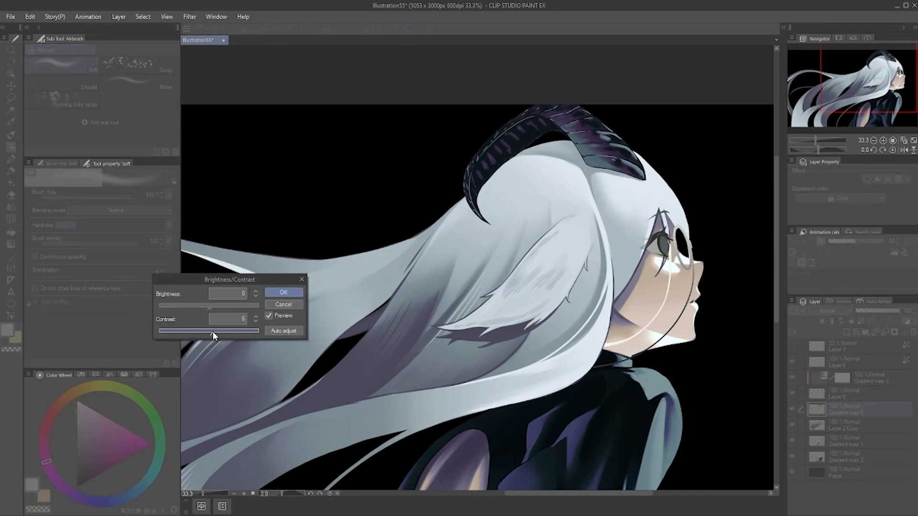
drag(204, 332, 213, 332)
click(289, 305)
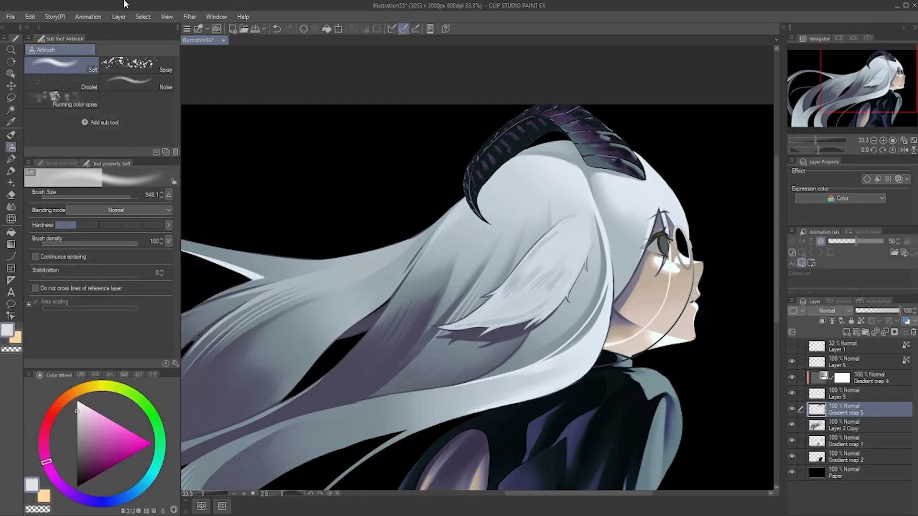
- Apply a Tone Curve correction to the merged horn layer, pulling the darkest tones down and lifting the slightly lighter shadows
click(29, 17)
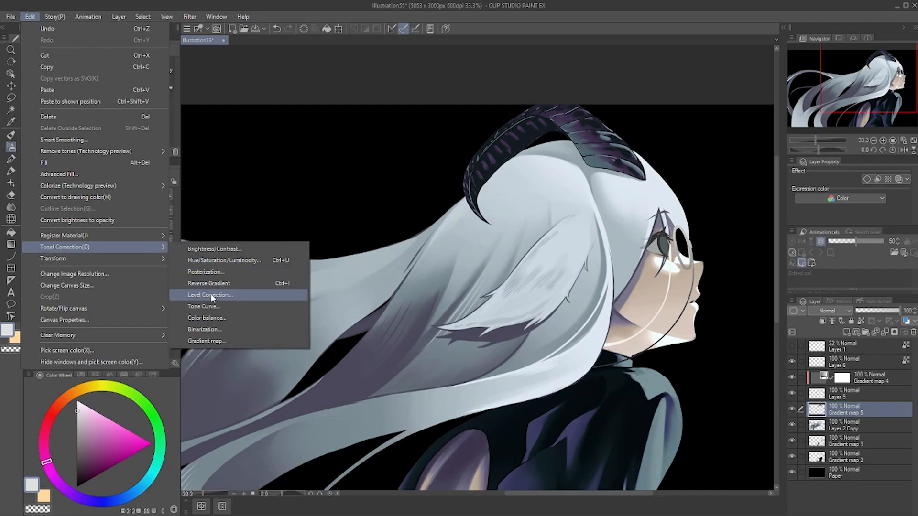
click(210, 306)
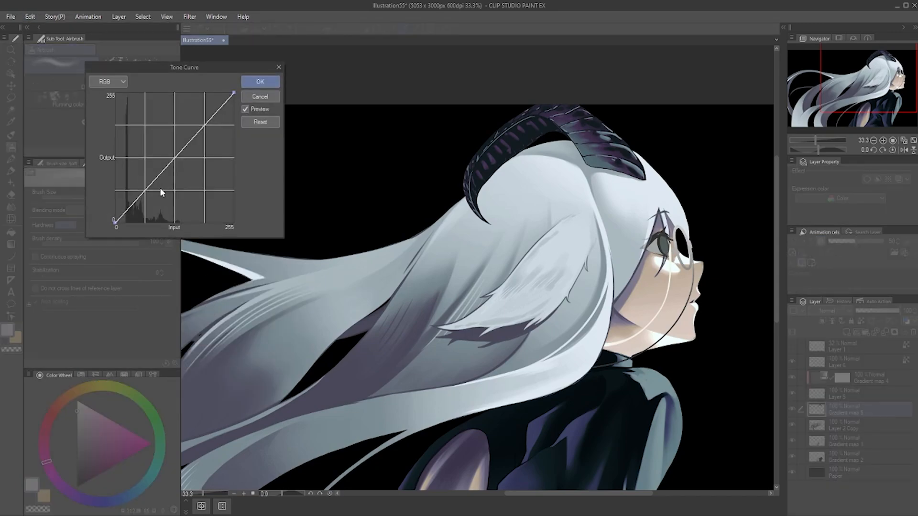
drag(126, 210, 134, 202)
click(124, 219)
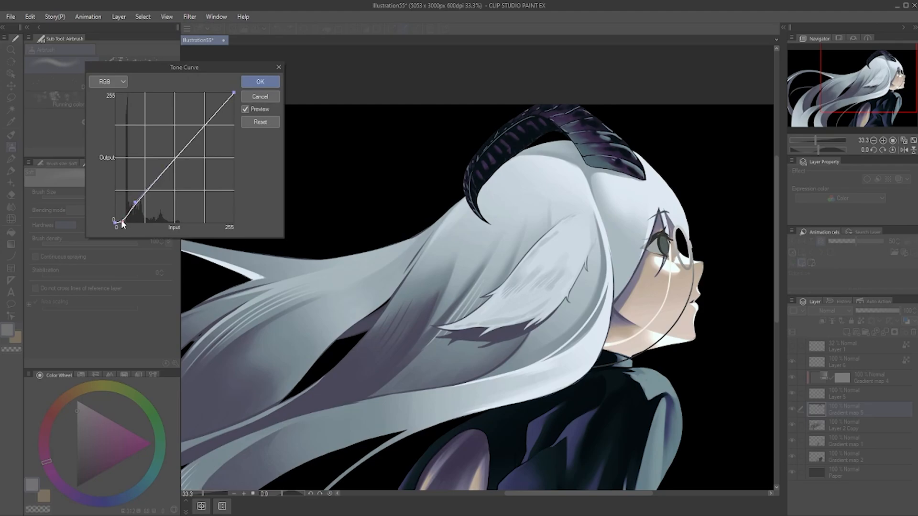
drag(125, 221, 135, 197)
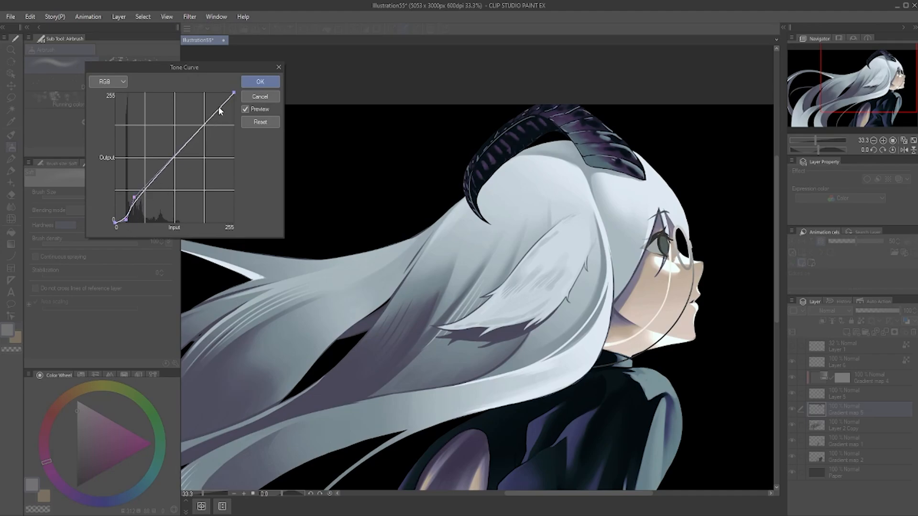
click(259, 81)
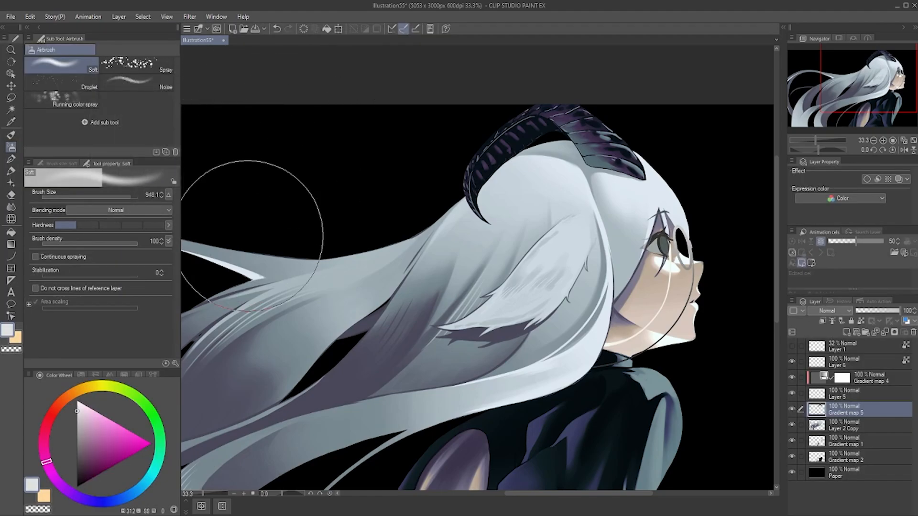
- Try to merge all layers from Gradient map 2 up to Layer 1 into one, compare visibility, and undo the merge
scroll(440, 200, down, 1)
scroll(440, 200, down, 3)
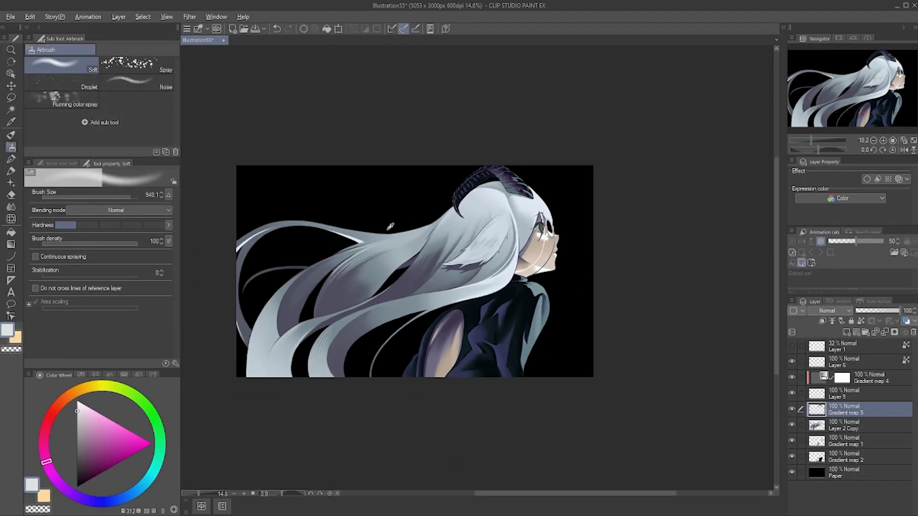
click(861, 457)
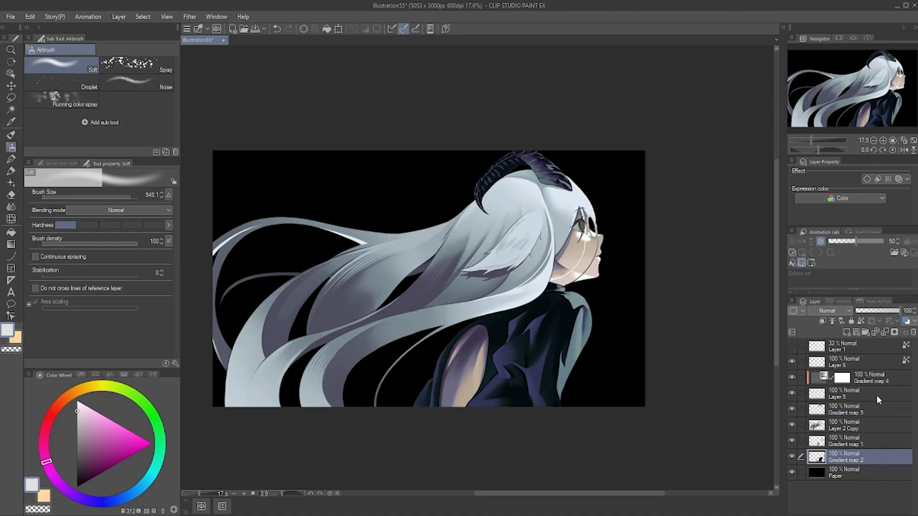
shift+click(865, 343)
right_click(864, 344)
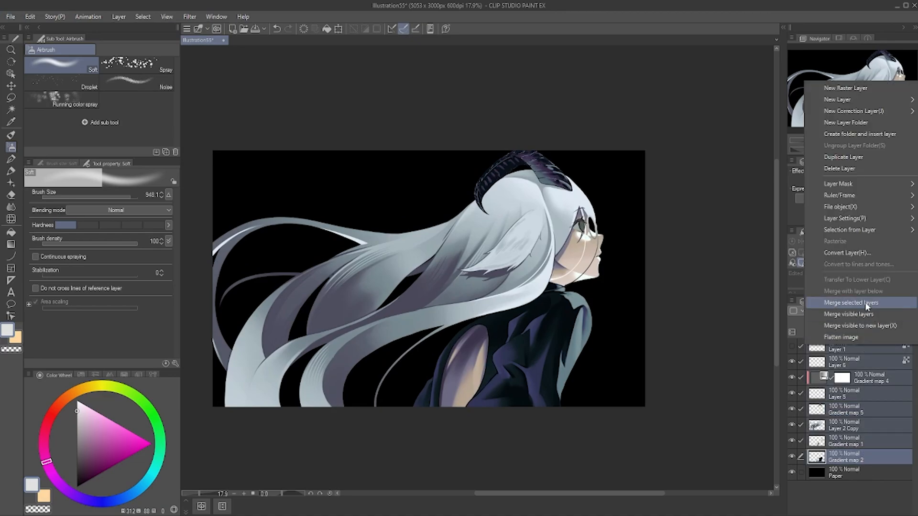
click(864, 302)
click(792, 346)
click(792, 346)
click(792, 345)
click(791, 346)
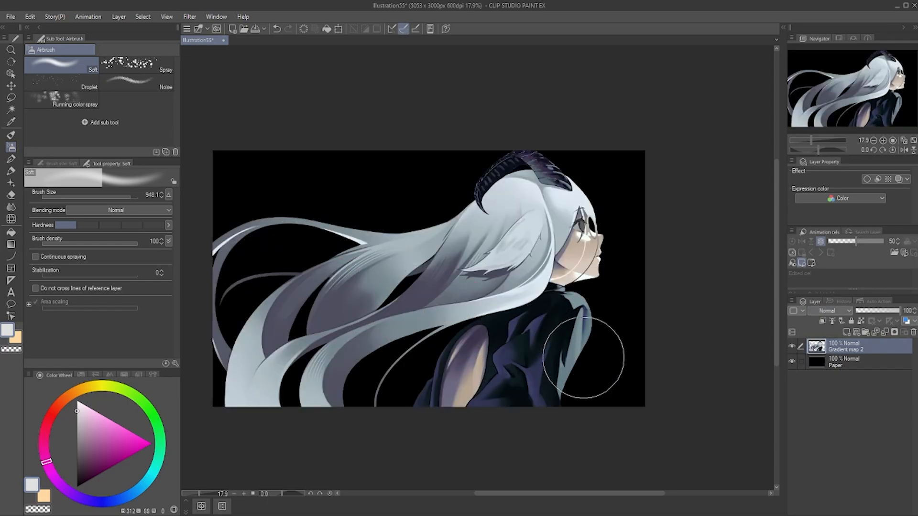
key(ctrl+z)
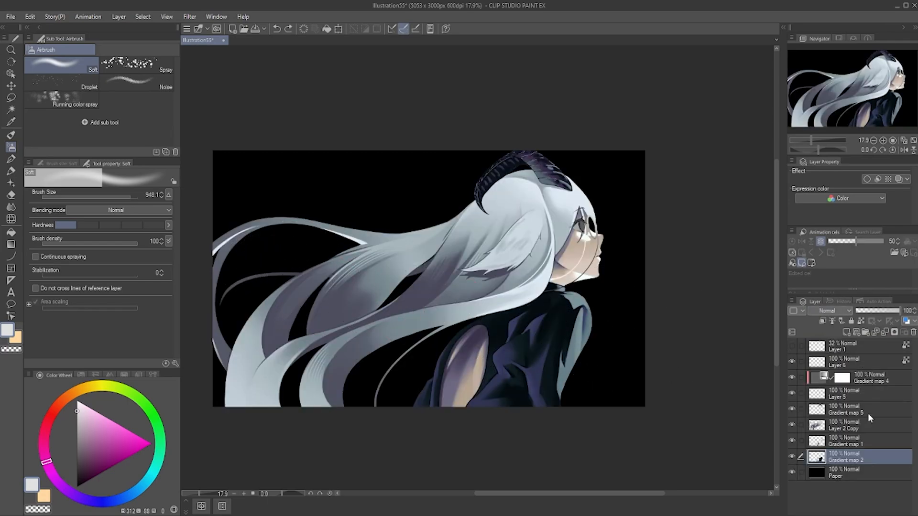
- Group the layers from Gradient map 2 up to Layer 6 into a new layer folder and collapse it
shift+click(855, 355)
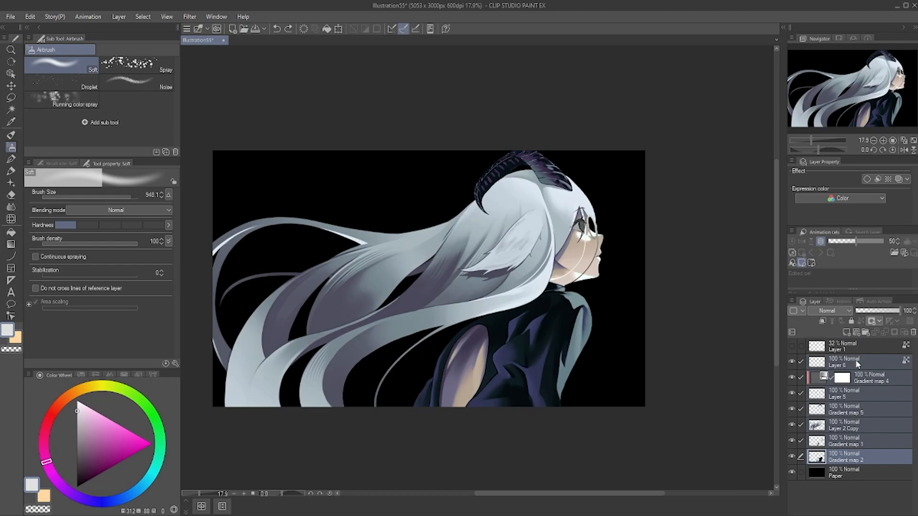
key(ctrl+v)
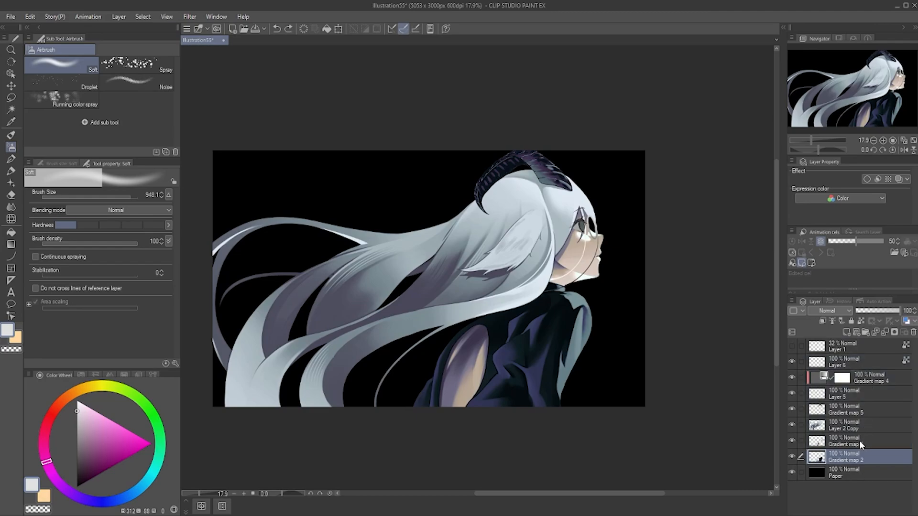
shift+click(857, 359)
right_click(858, 359)
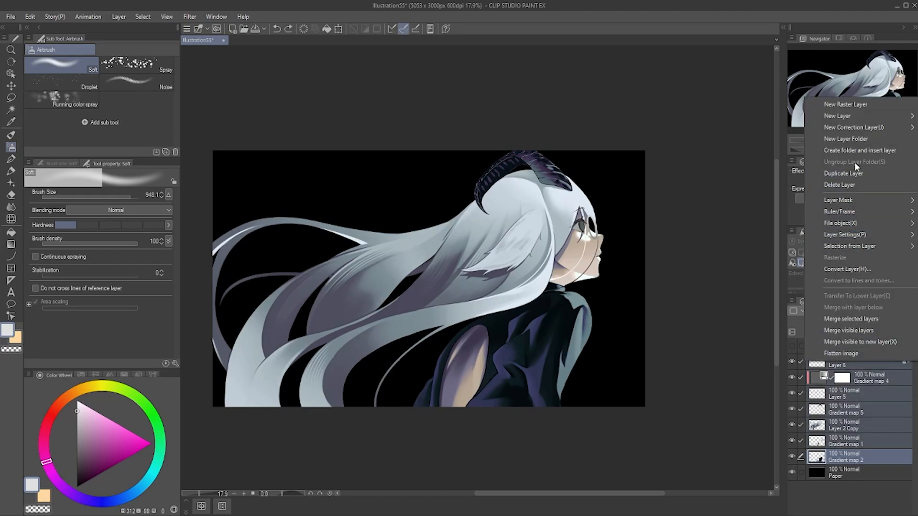
click(854, 151)
click(792, 361)
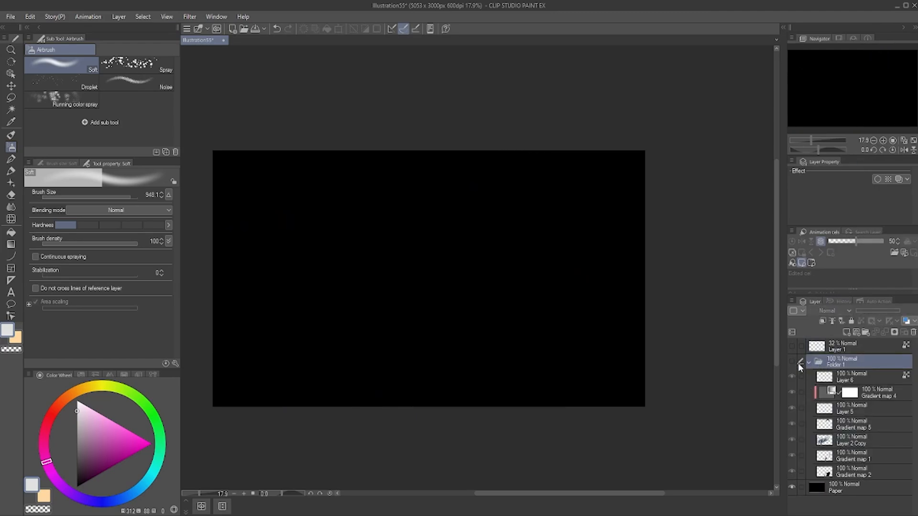
click(792, 362)
click(809, 362)
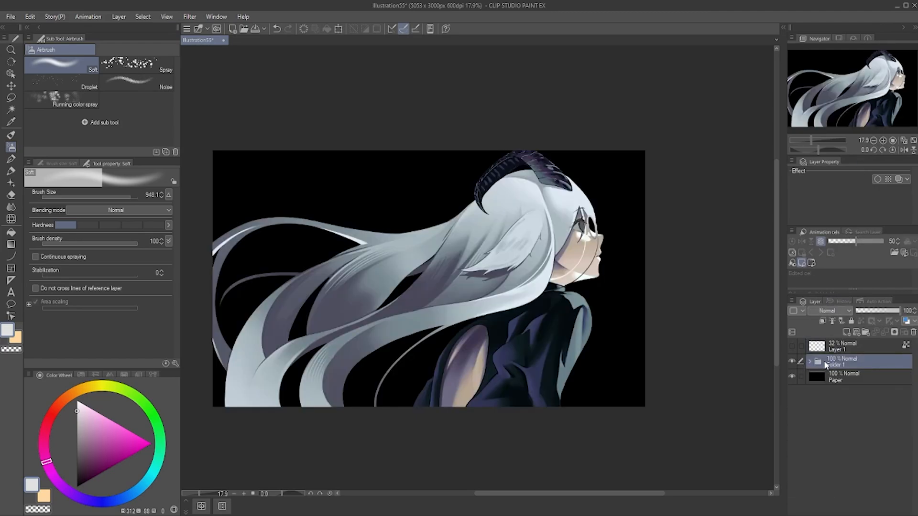
- Duplicate Folder 1 and merge the copy into a single layer
key(ctrl+c)
key(ctrl+v)
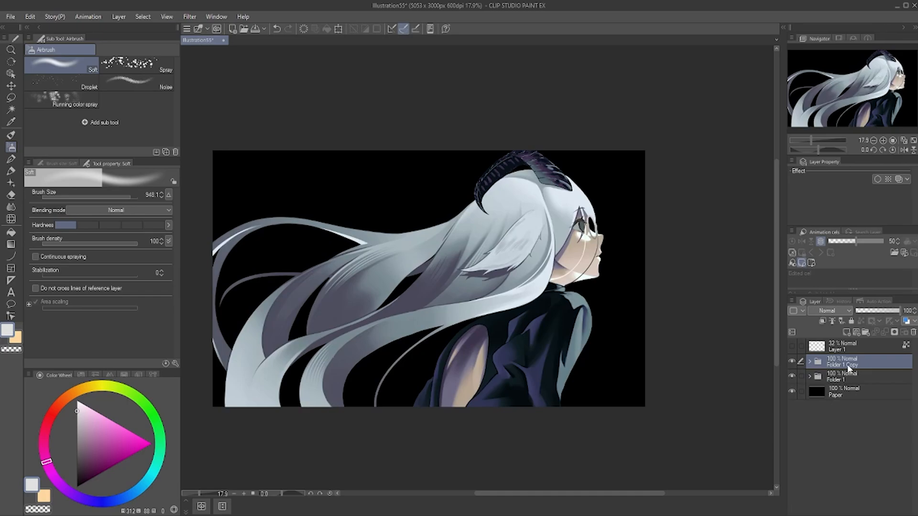
right_click(847, 365)
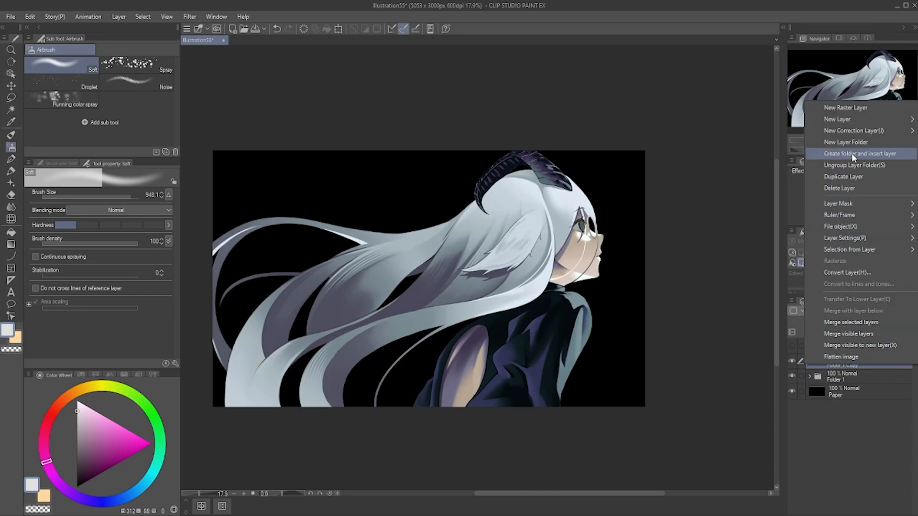
click(865, 322)
- Hide the original Folder 1 and make the merged Folder 1 Copy the active layer
click(821, 380)
click(791, 378)
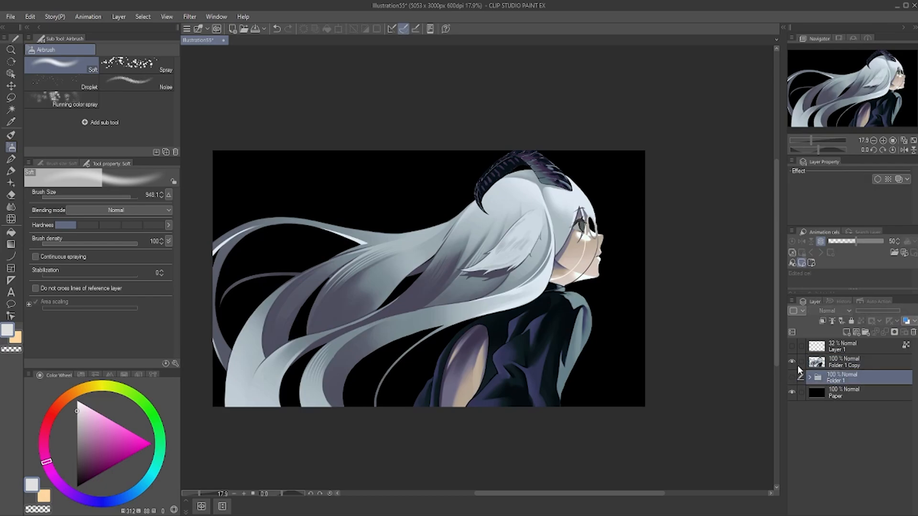
click(791, 362)
click(845, 362)
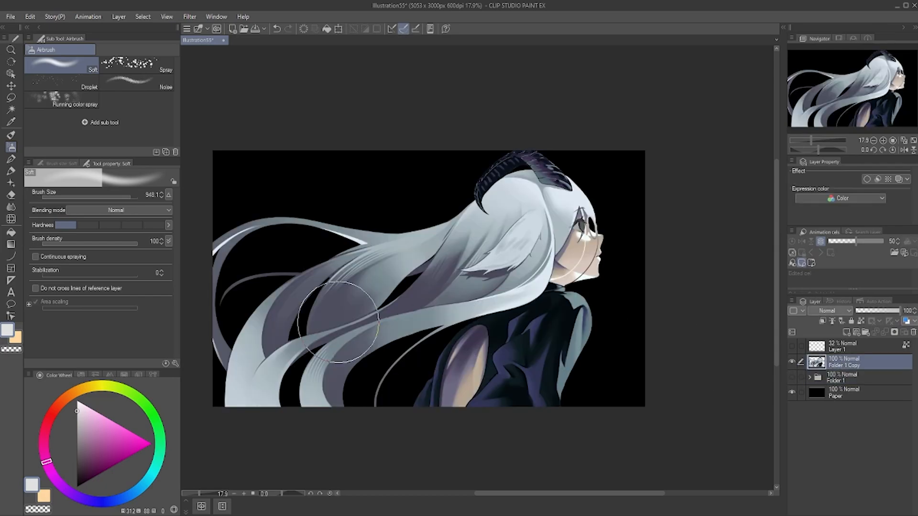
- Compare the painting with and without Layer 6 Copy, and with and without the merged Folder 1 Copy
scroll(324, 322, down, 1)
scroll(324, 321, up, 5)
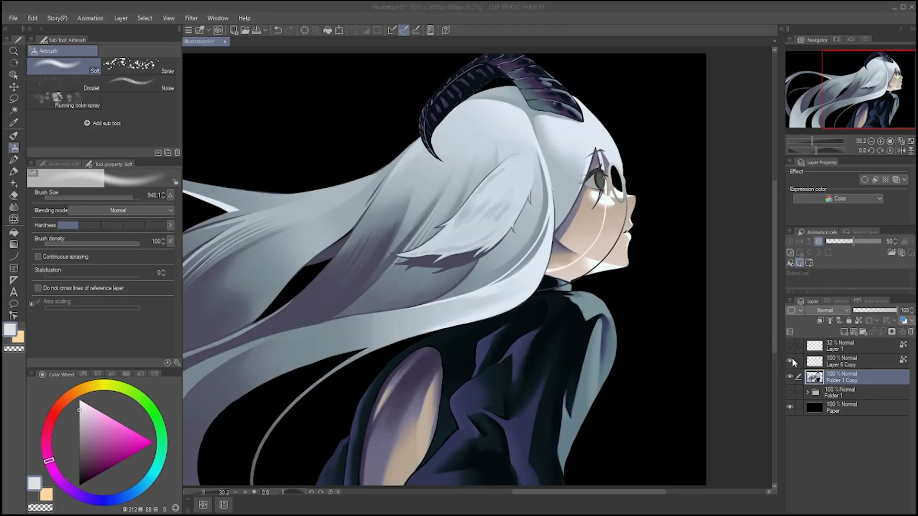
click(791, 360)
click(789, 361)
click(789, 361)
click(789, 360)
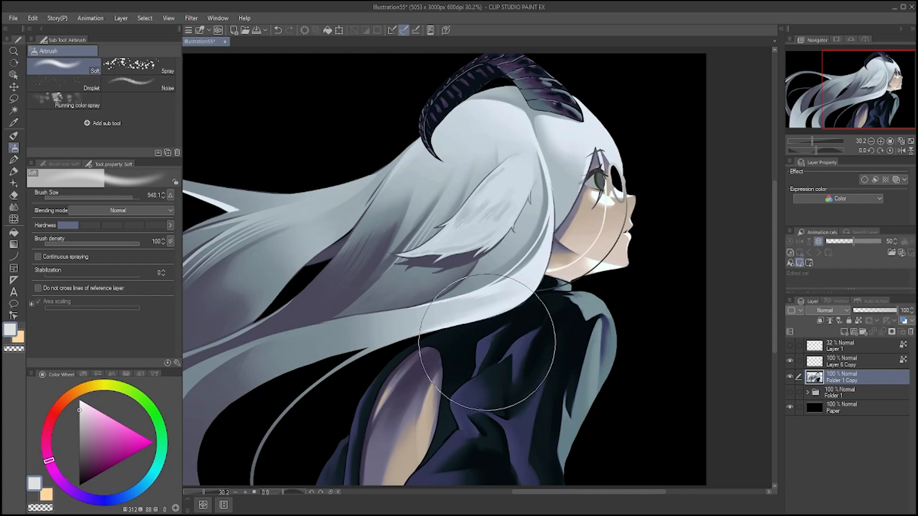
scroll(519, 304, down, 5)
scroll(487, 299, up, 2)
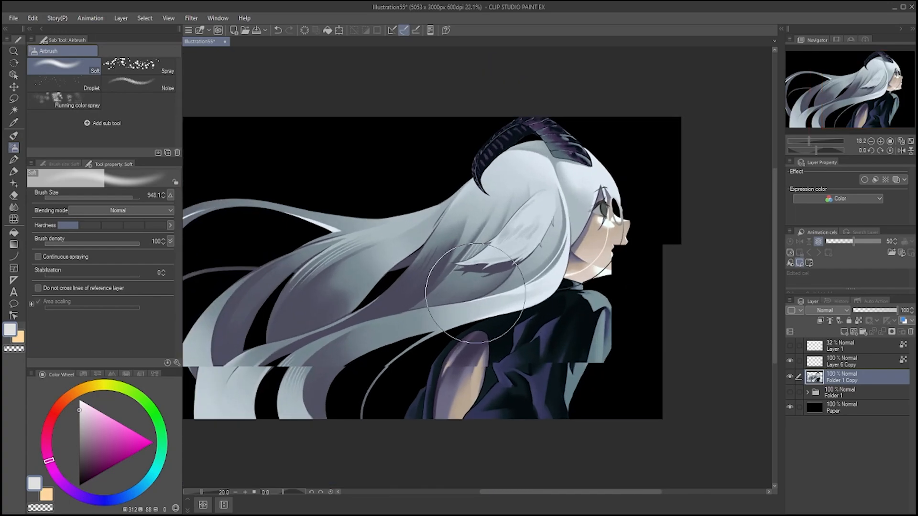
click(788, 375)
click(789, 376)
- Add a new raster layer above Folder 1 Copy and set its blending mode to Overlay
right_click(843, 377)
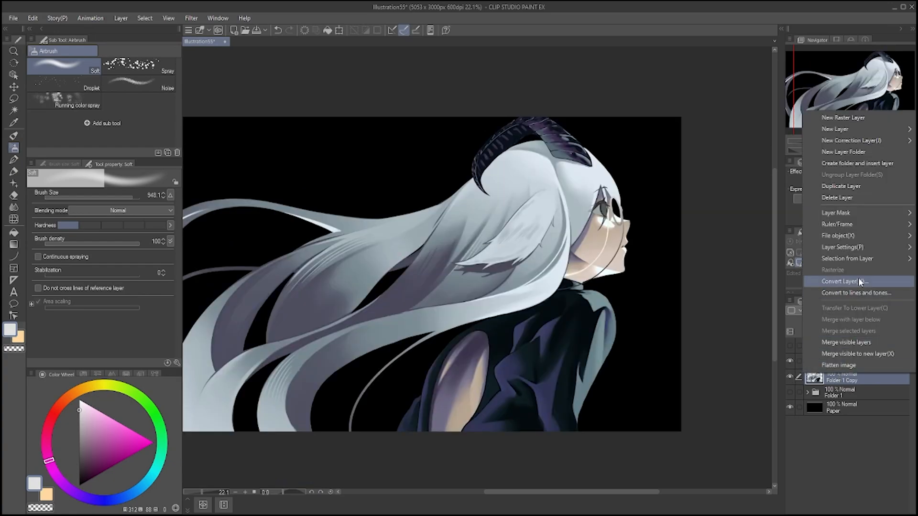
click(852, 119)
scroll(676, 236, down, 1)
scroll(676, 276, up, 2)
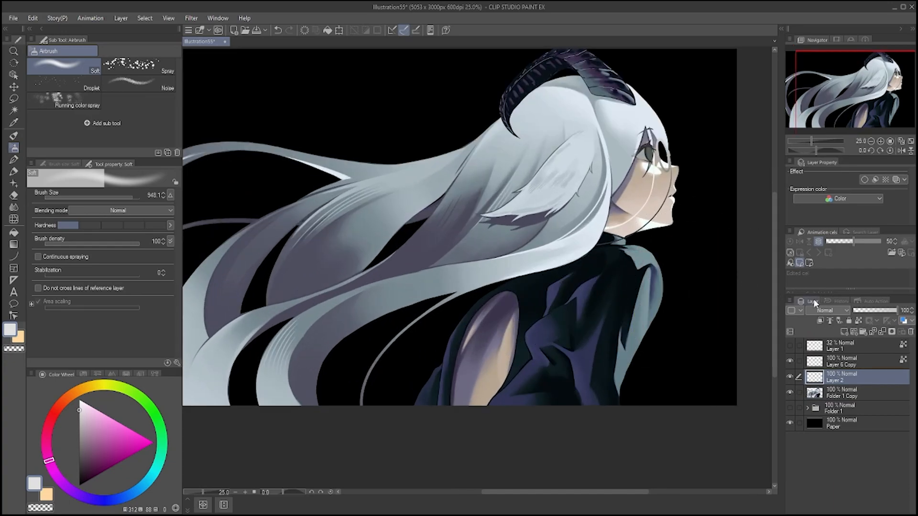
click(821, 310)
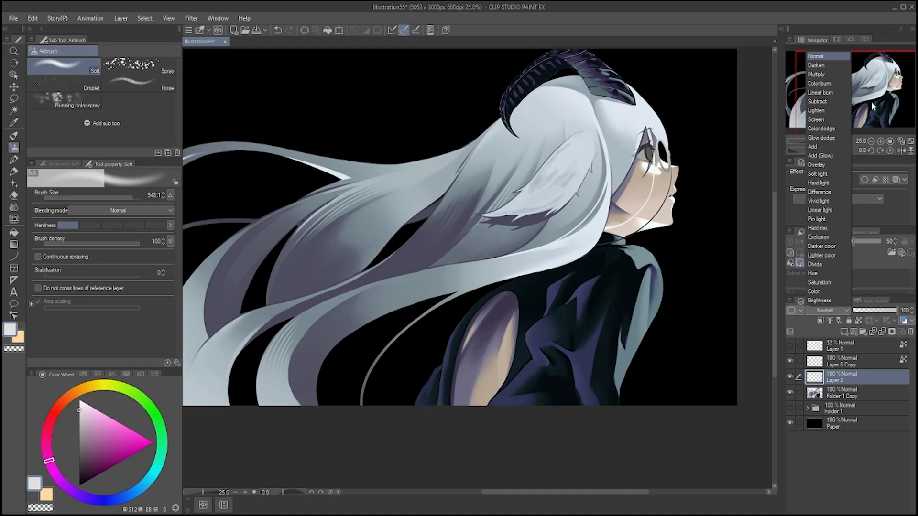
click(829, 165)
- Lasso-select the back of the dark jacket, following the fold edge beside the sleeve opening up to the shoulder
drag(570, 331, 596, 296)
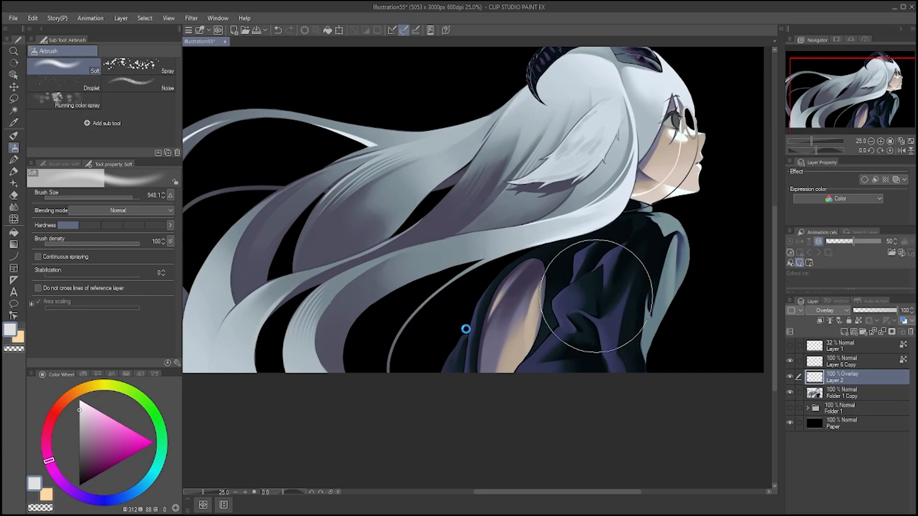
scroll(541, 339, up, 1)
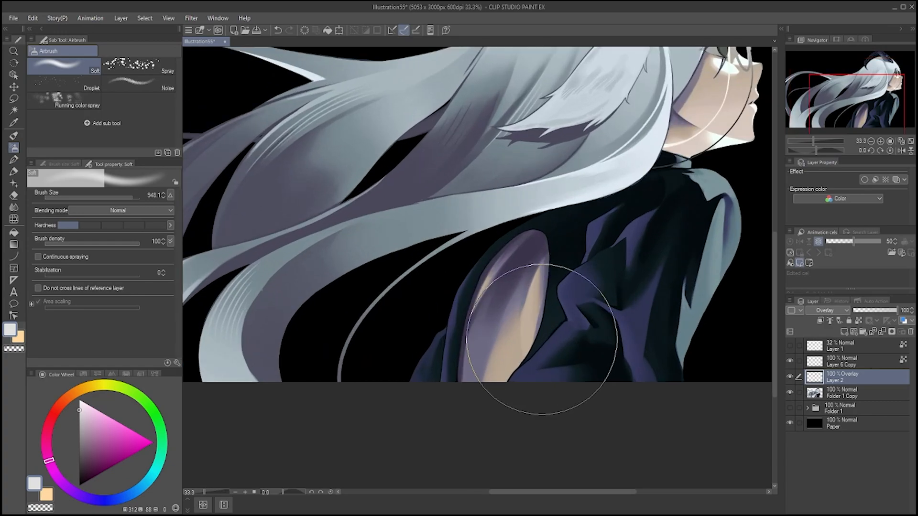
click(14, 99)
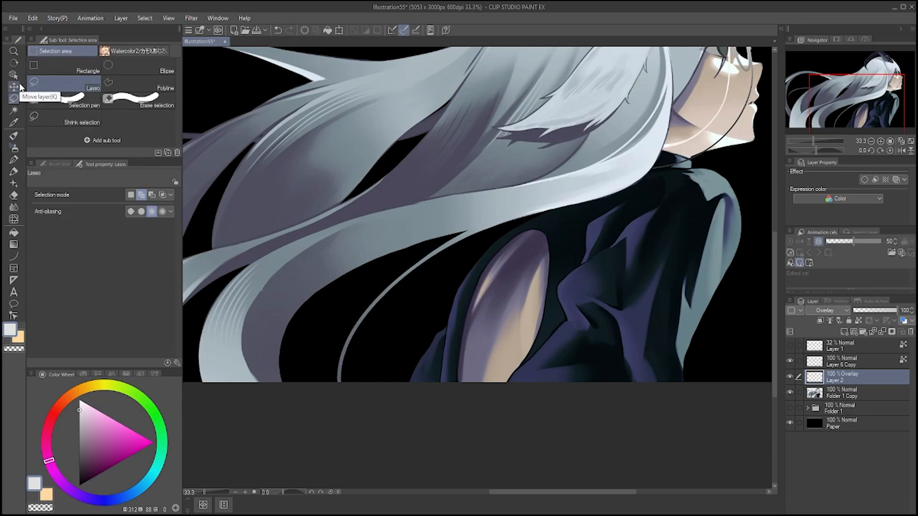
drag(505, 395, 510, 379)
drag(568, 318, 506, 391)
key(ctrl+z)
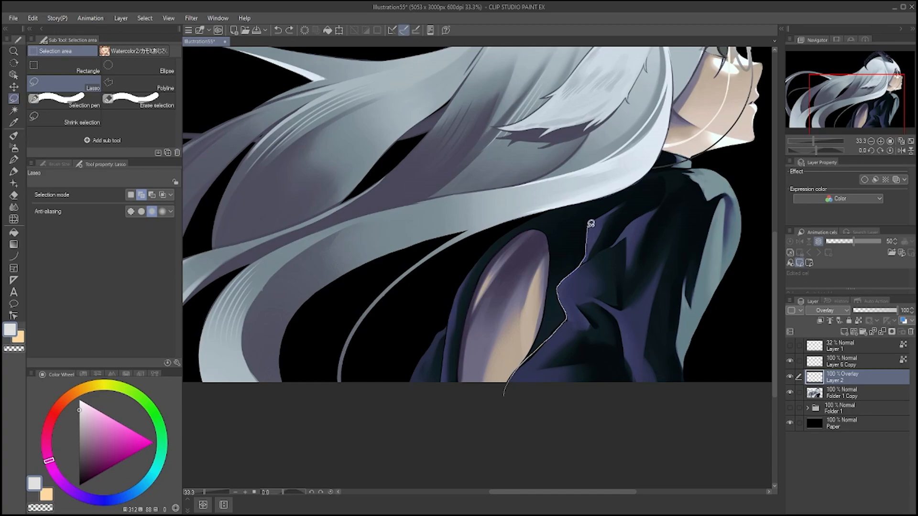
mouse_move(699, 175)
mouse_down()
mouse_move(774, 265)
mouse_move(699, 385)
mouse_move(538, 397)
mouse_up()
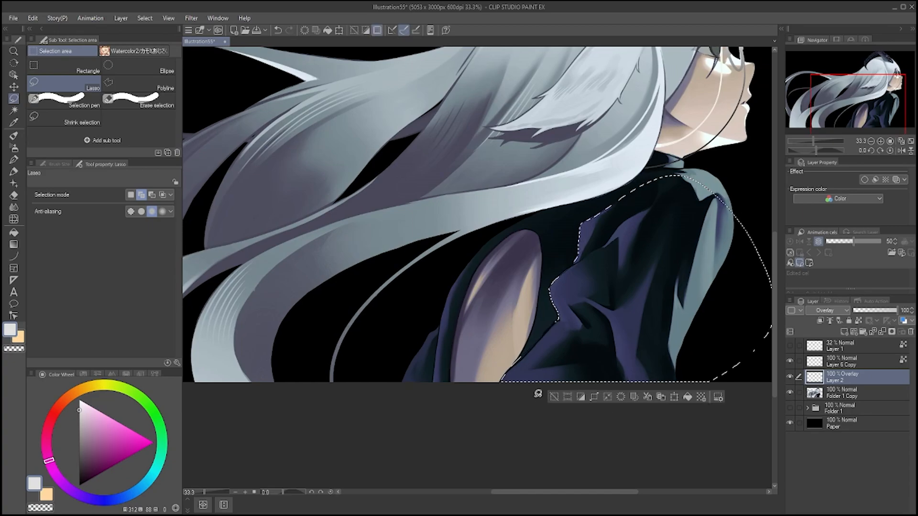
- Switch to the Soft airbrush and choose a pale lavender drawing colour with hue 265, undoing the trial stroke made with a stronger purple
scroll(547, 375, down, 3)
scroll(554, 297, up, 3)
key(h)
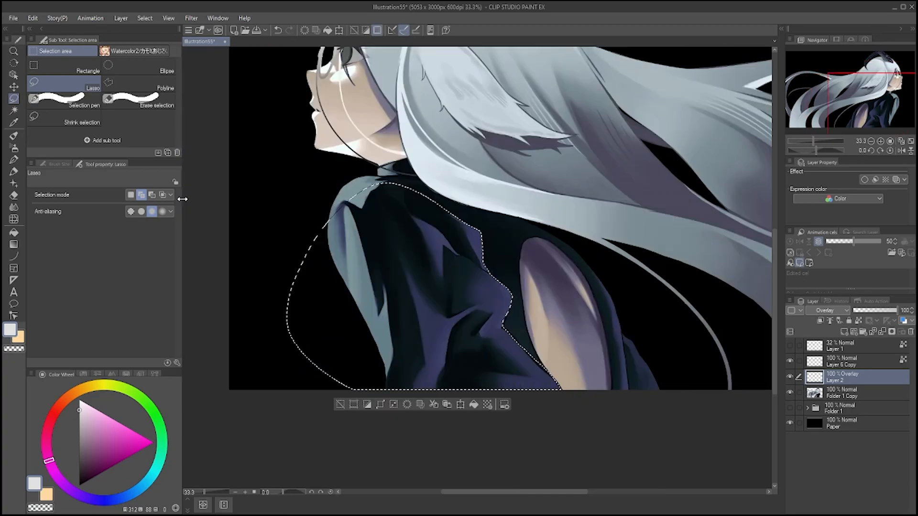
click(14, 149)
key(h)
key(ctrl+minus)
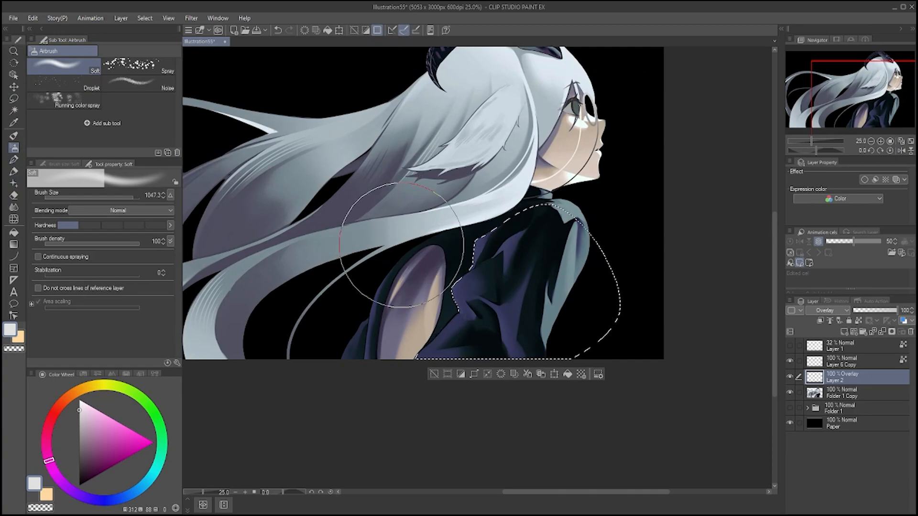
click(101, 434)
drag(101, 434, 105, 425)
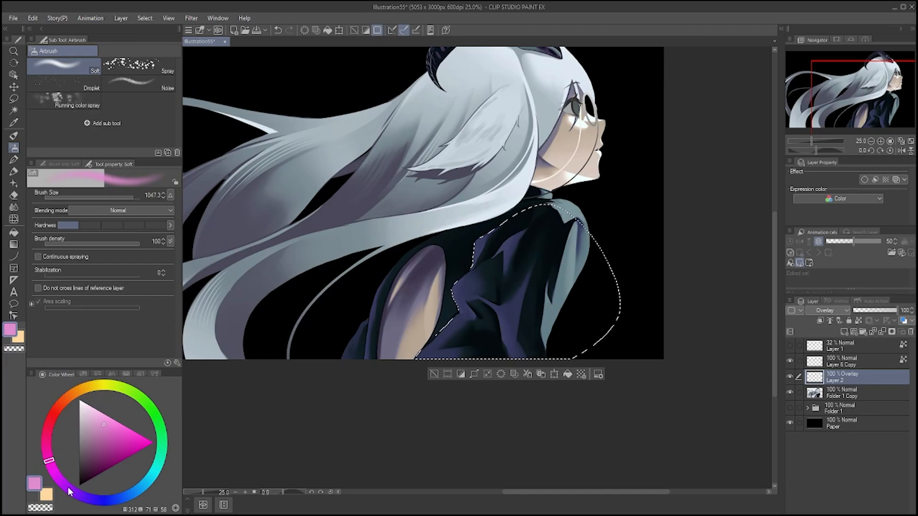
click(78, 499)
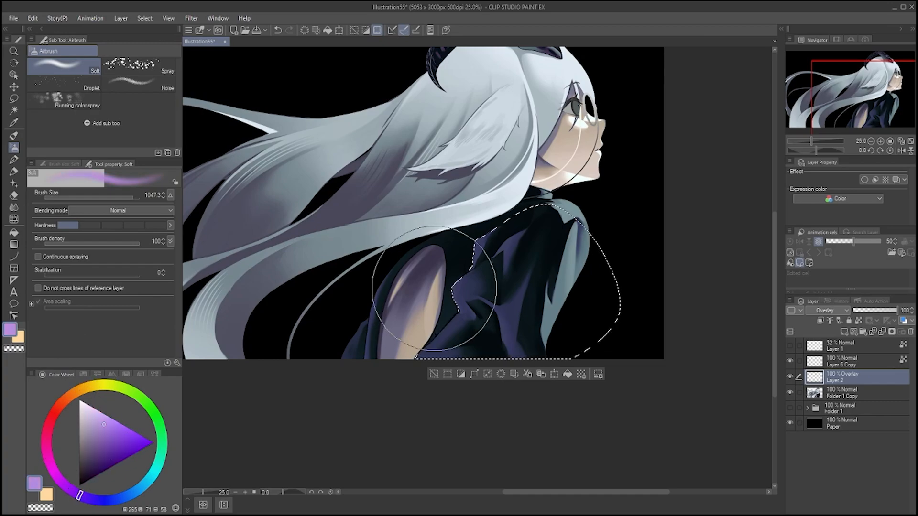
drag(419, 413, 445, 282)
key(ctrl+z)
click(87, 413)
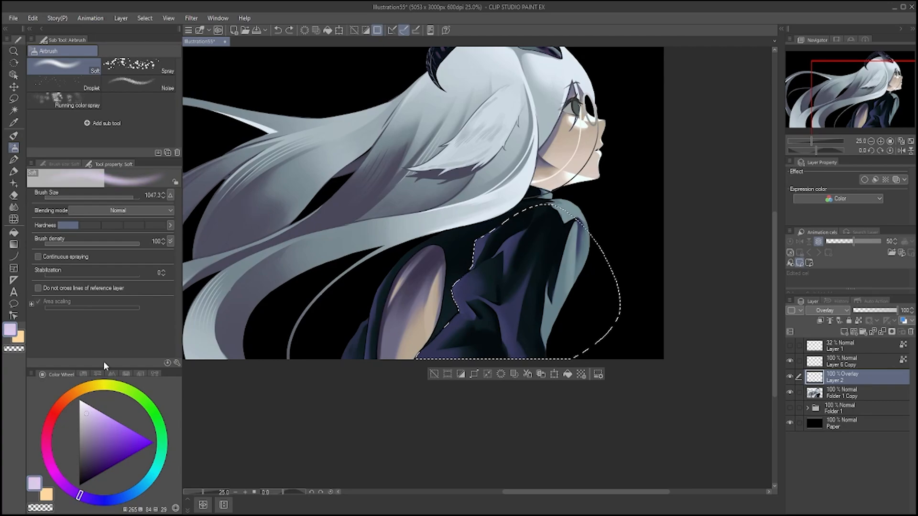
- Airbrush lavender light over the selected jacket back with a brush size of about 1900, and clear the selection
drag(128, 196, 137, 196)
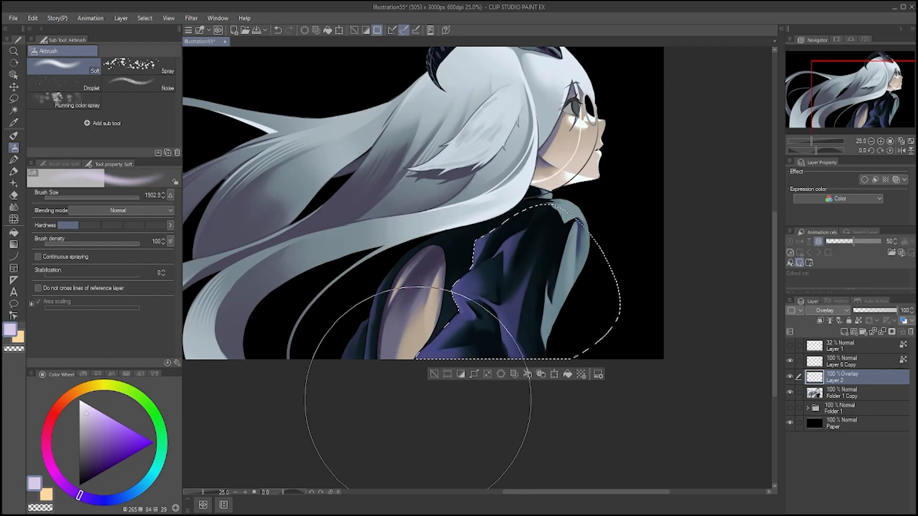
mouse_move(400, 352)
mouse_down()
mouse_move(518, 276)
mouse_move(480, 283)
mouse_move(409, 387)
mouse_move(447, 321)
mouse_up()
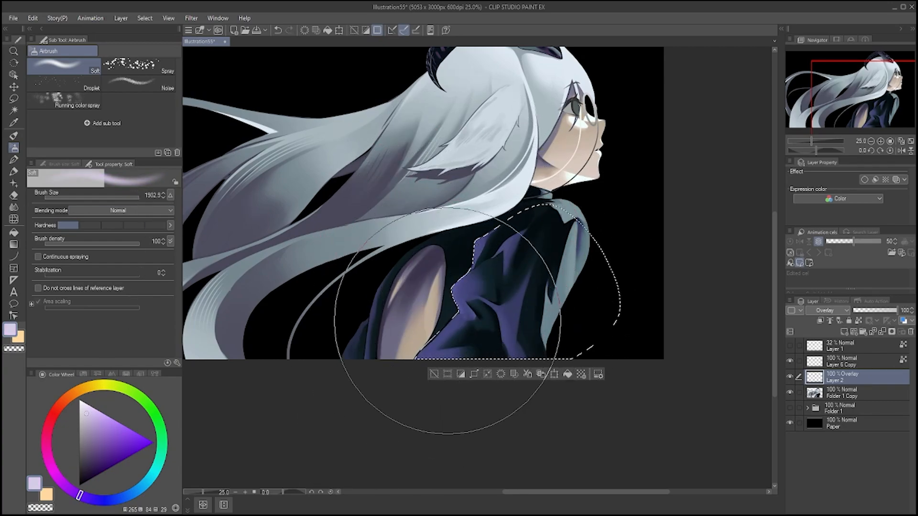
click(434, 374)
key(h)
scroll(667, 265, down, 3)
scroll(640, 287, up, 4)
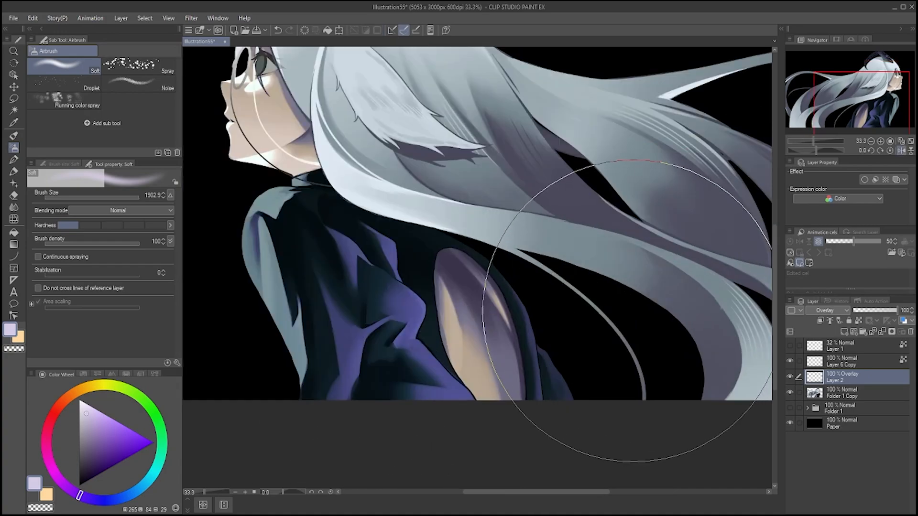
key(h)
- Lasso-select the bare arm inside the sleeve opening and airbrush lavender light along its outer side at brush size 739.2
click(14, 99)
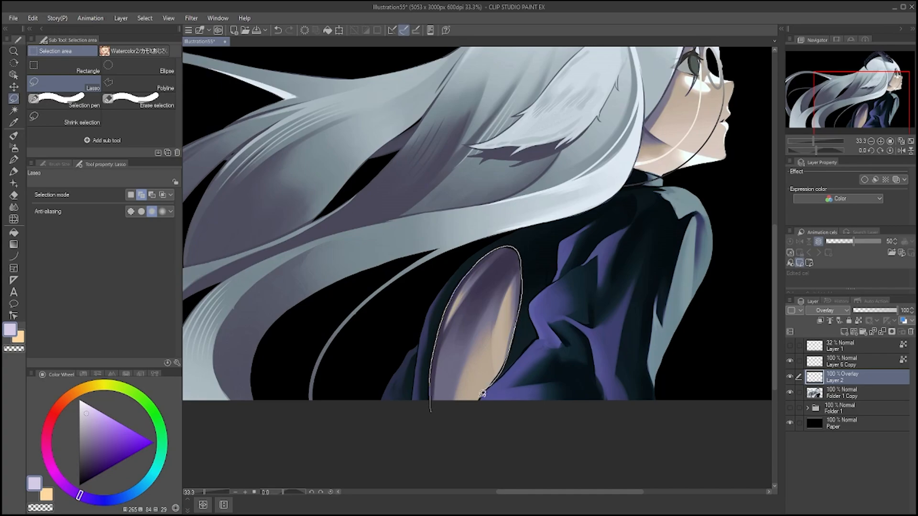
drag(471, 421, 449, 395)
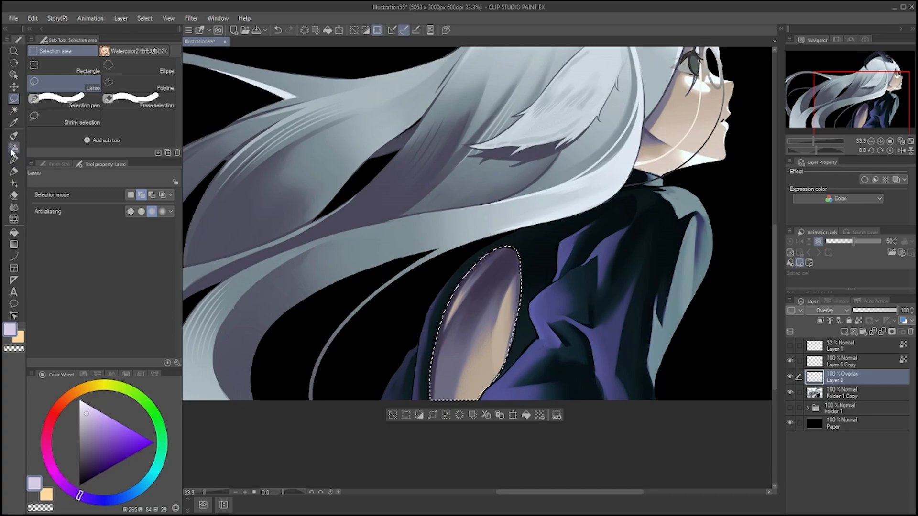
click(14, 149)
drag(134, 197, 130, 196)
drag(442, 222, 432, 335)
key(ctrl+z)
drag(450, 236, 413, 484)
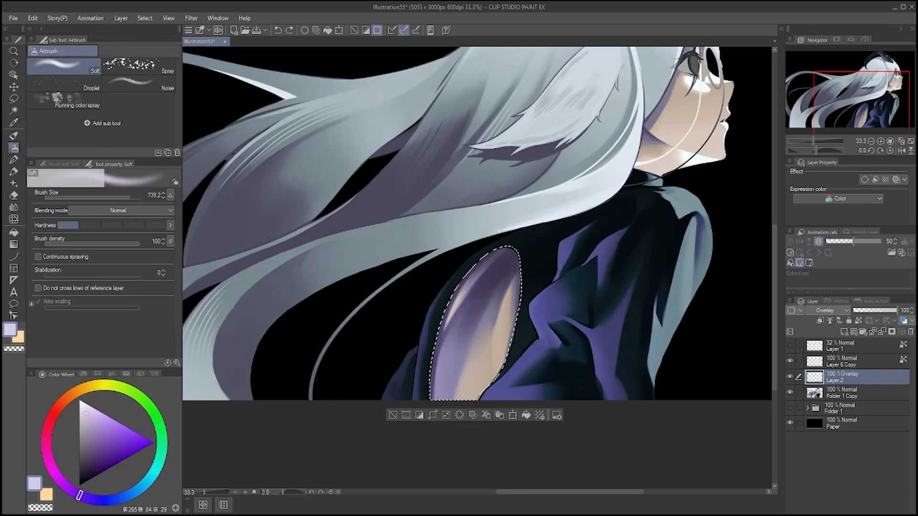
- Brighten the lower part of the selected arm with the airbrush at size 1100.7, and clear the selection
drag(131, 196, 139, 194)
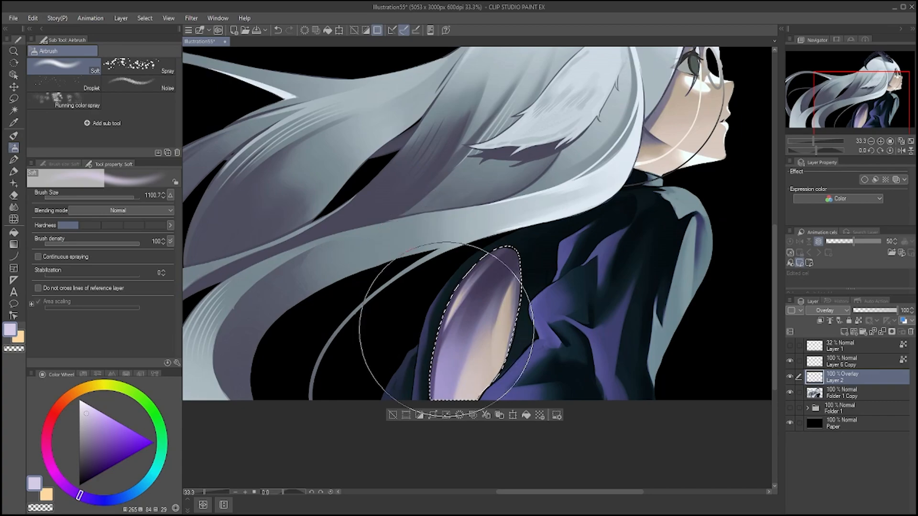
click(394, 416)
key(h)
scroll(580, 320, down, 1)
scroll(592, 320, up, 1)
key(h)
- Lasso-select the narrow strip of cloth behind the sleeve opening, airbrush it with lavender at brush size 301.8, and deselect it
click(14, 98)
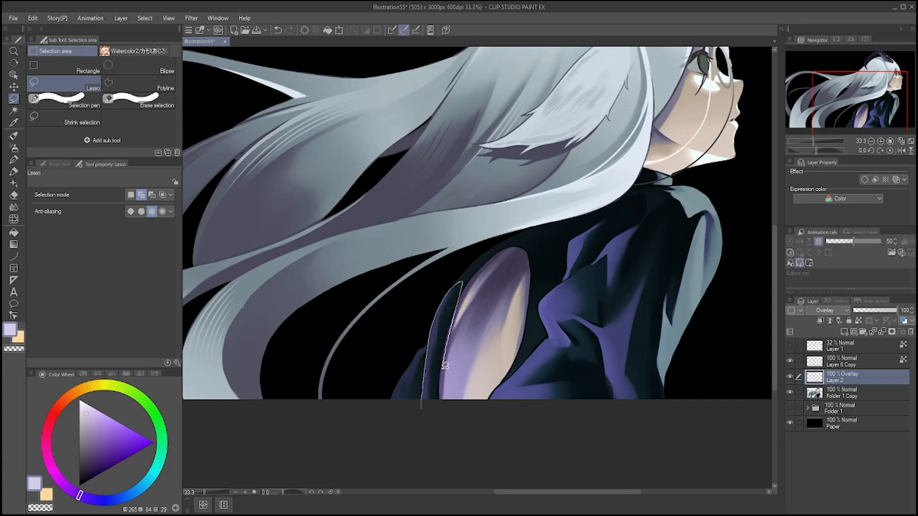
drag(439, 432, 426, 399)
click(14, 147)
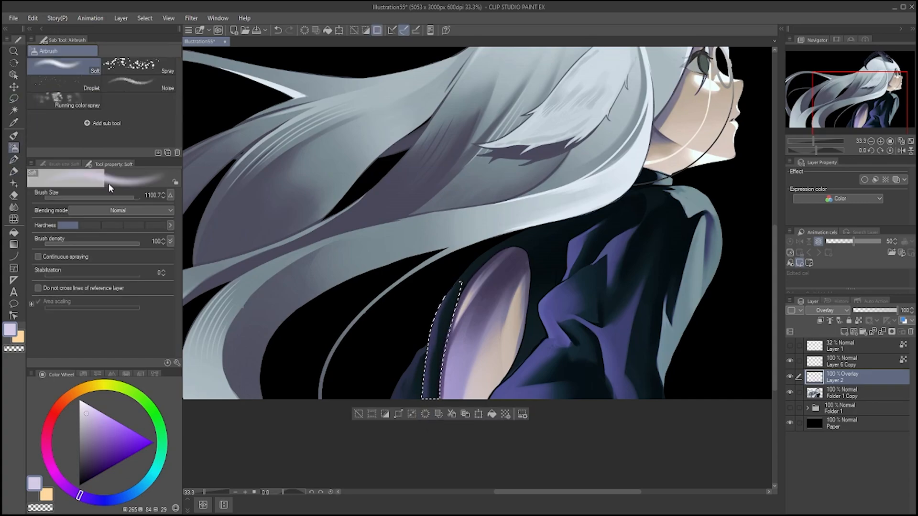
mouse_move(408, 383)
mouse_down()
mouse_move(399, 462)
mouse_move(422, 270)
mouse_move(396, 384)
mouse_move(400, 439)
mouse_up()
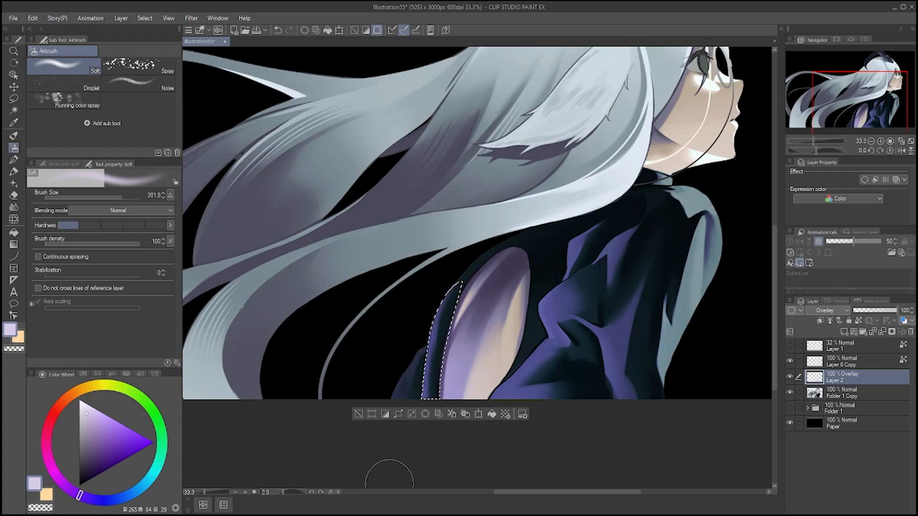
click(358, 414)
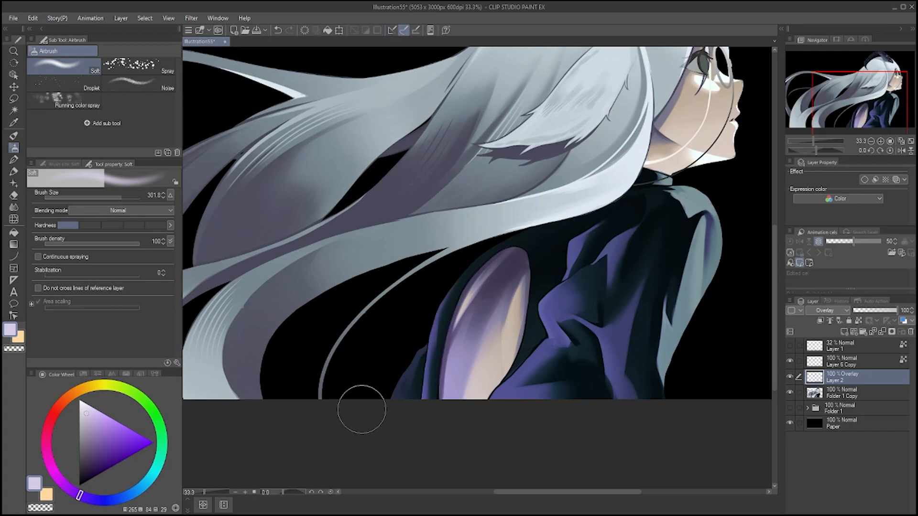
- Lasso-select the small cloth fold at the jacket's rear lower edge, airbrush lavender light along it, and deselect it
click(14, 99)
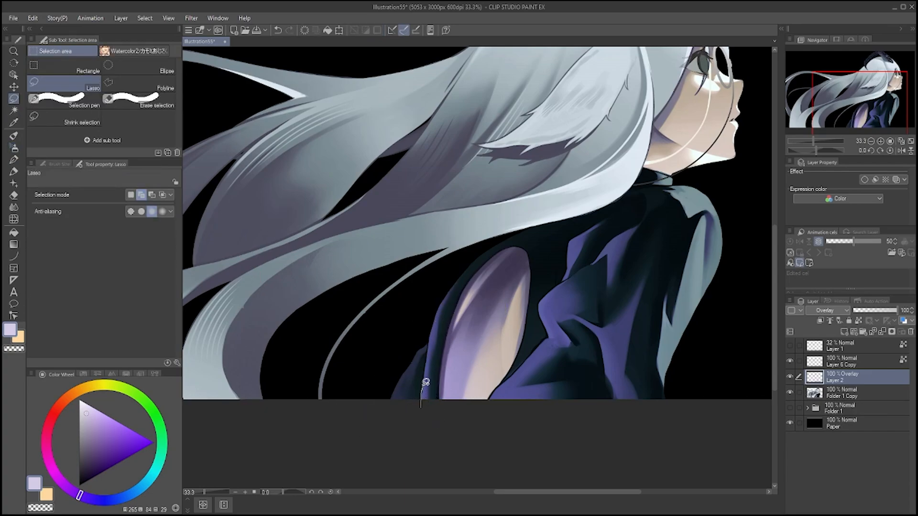
drag(378, 393, 403, 443)
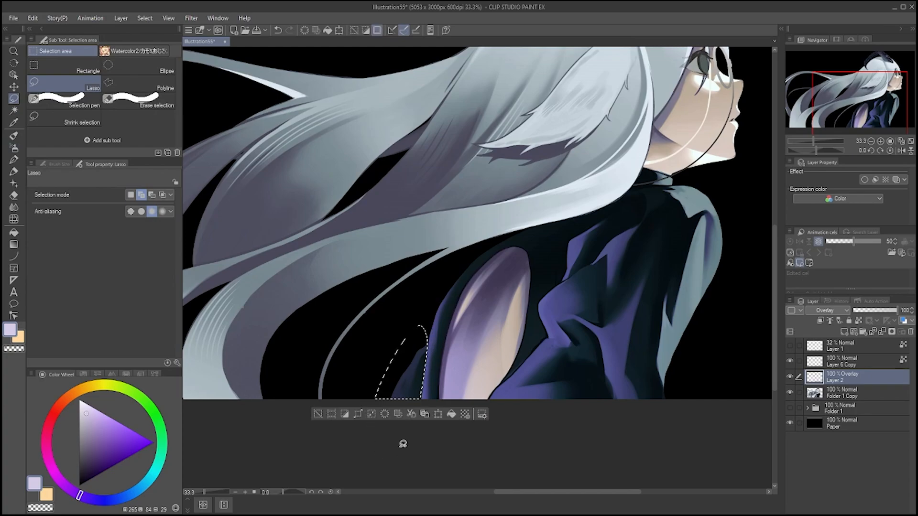
click(14, 148)
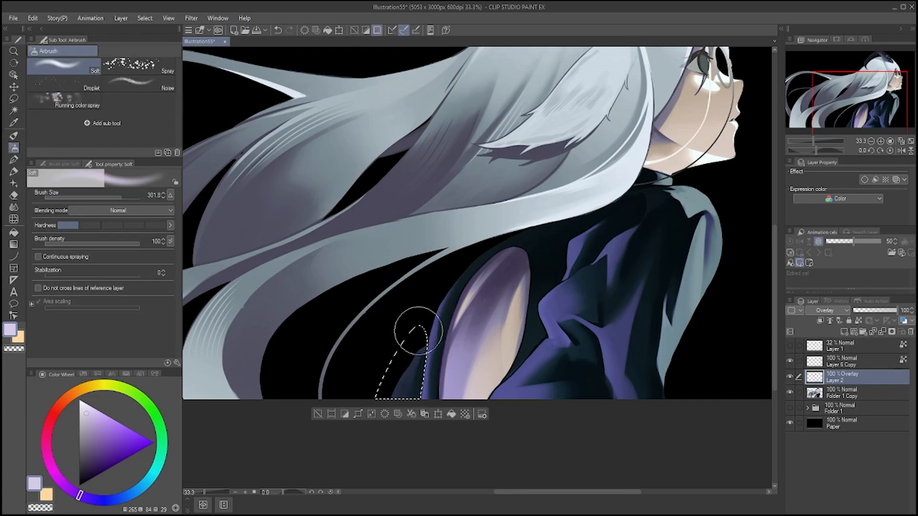
drag(405, 338, 365, 425)
drag(417, 316, 344, 468)
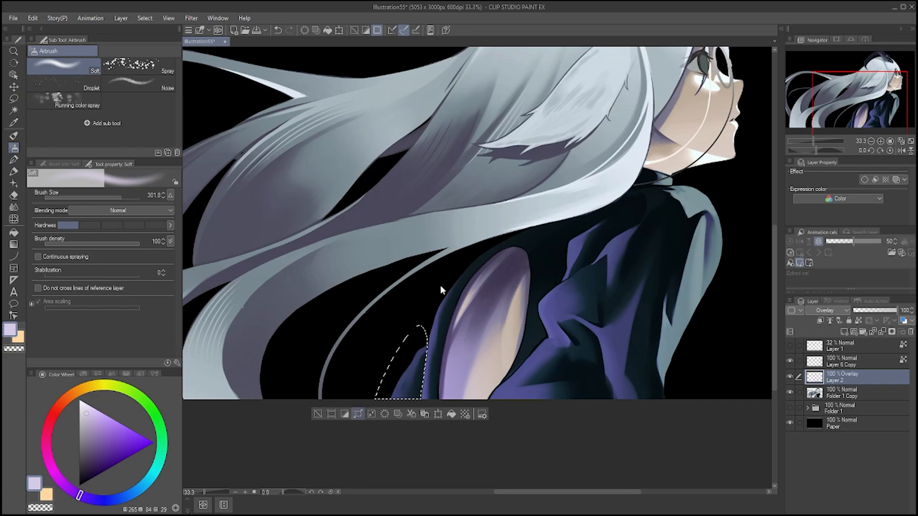
click(317, 414)
- Check the jacket lighting against the whole painting, both mirrored and unmirrored
key(h)
scroll(553, 394, down, 3)
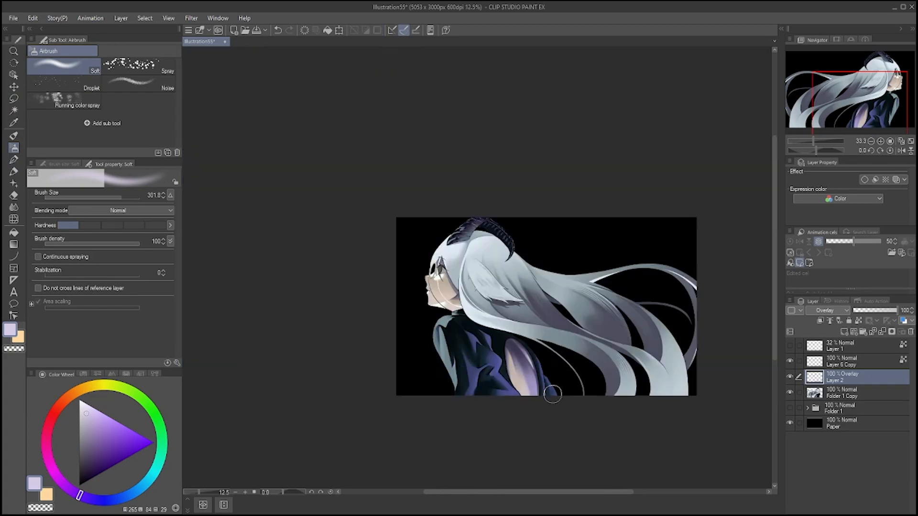
scroll(553, 394, down, 2)
scroll(551, 394, up, 4)
key(h)
scroll(559, 361, down, 2)
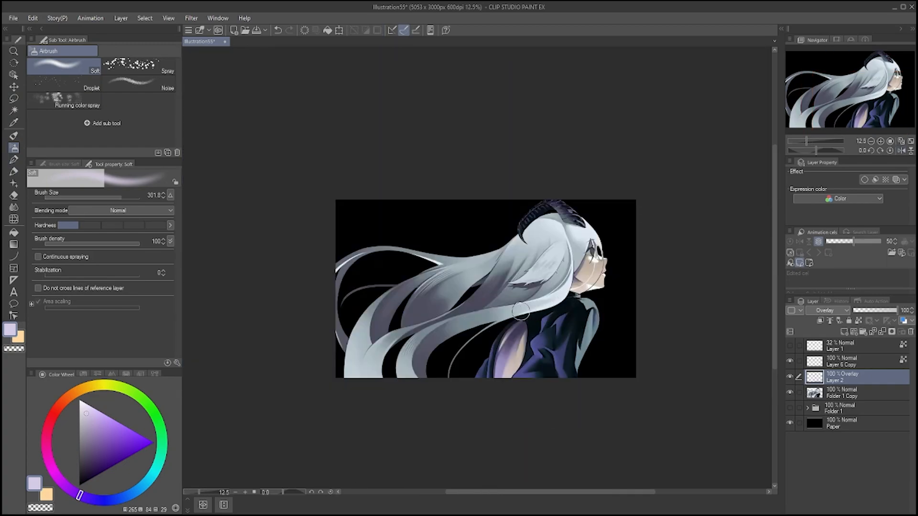
scroll(520, 311, up, 2)
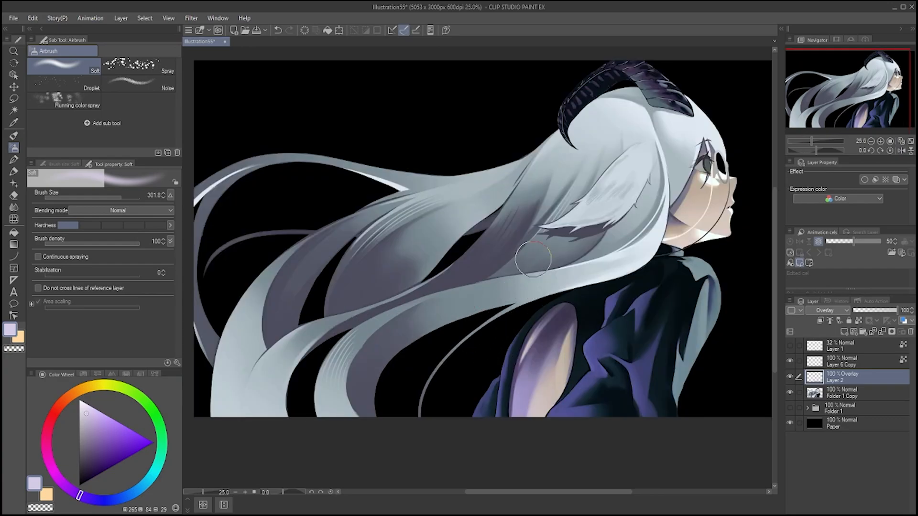
- Lasso-select the shaded inner hair locks, airbrush lavender light over their lower parts at brush size 2000, and clear the selection
click(13, 99)
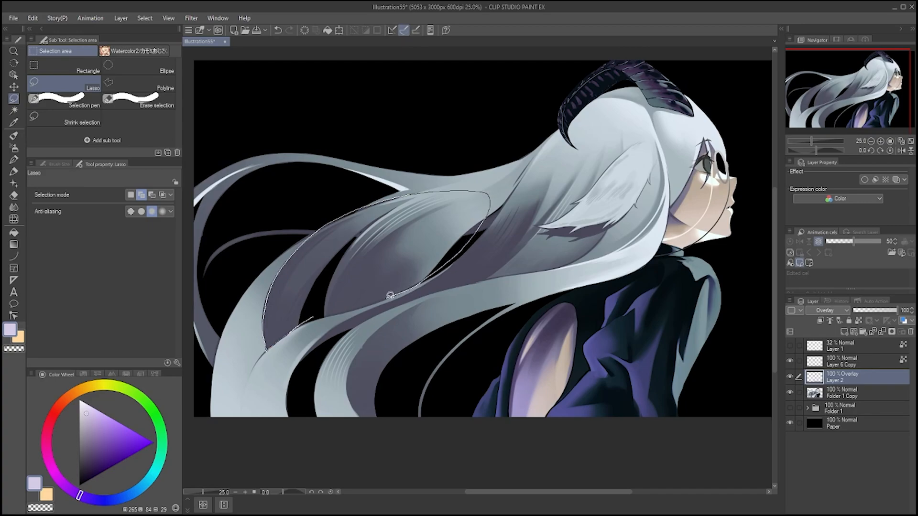
drag(325, 314, 323, 316)
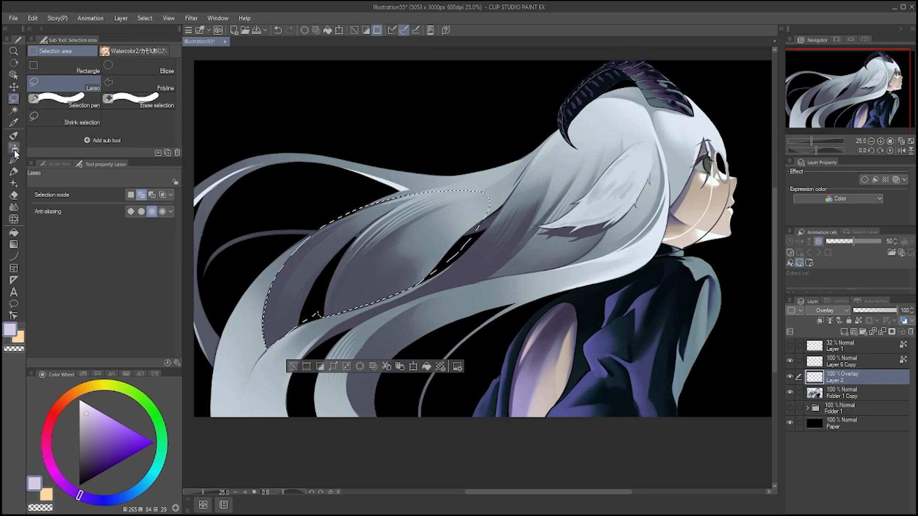
key(b)
drag(128, 202, 141, 201)
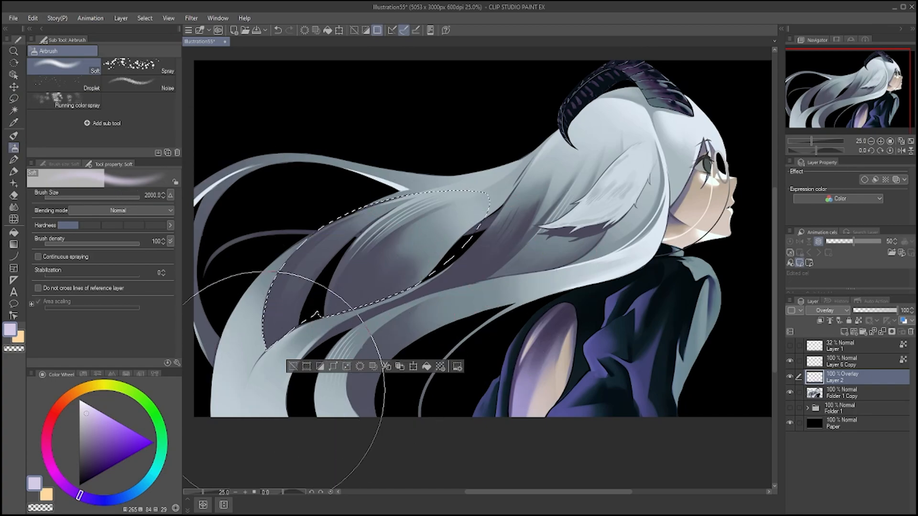
drag(267, 388, 497, 372)
key(ctrl+z)
drag(205, 423, 454, 400)
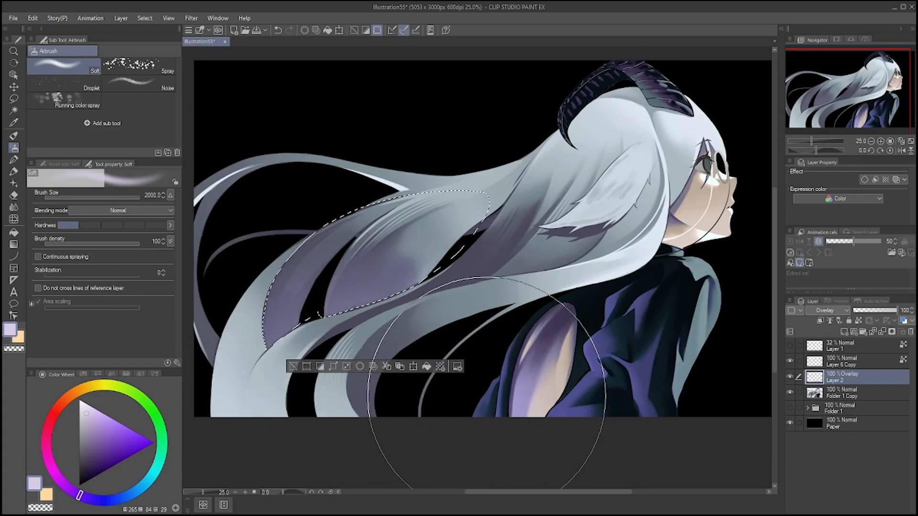
key(ctrl+d)
- Examine the lighting on the hair up close and across the whole painting, both mirrored and unmirrored
key(h)
scroll(538, 325, down, 4)
scroll(541, 340, up, 4)
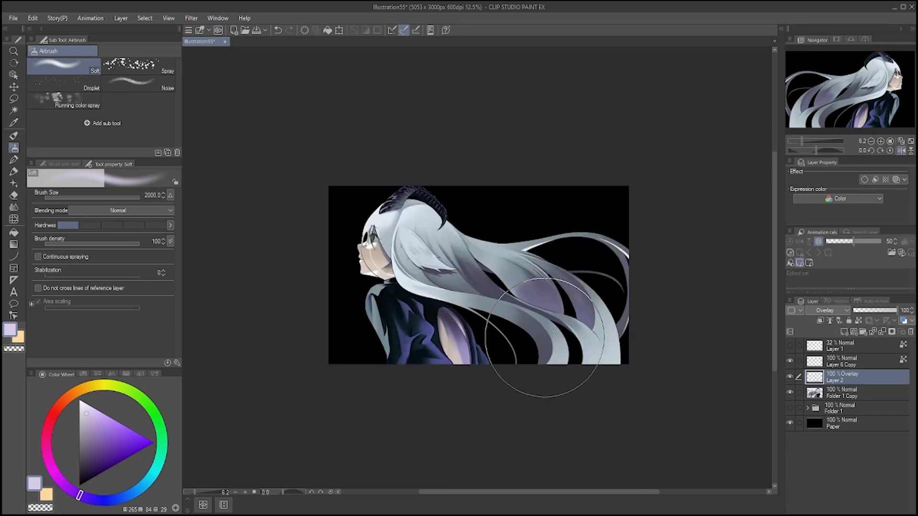
key(h)
scroll(449, 290, down, 4)
scroll(439, 291, up, 3)
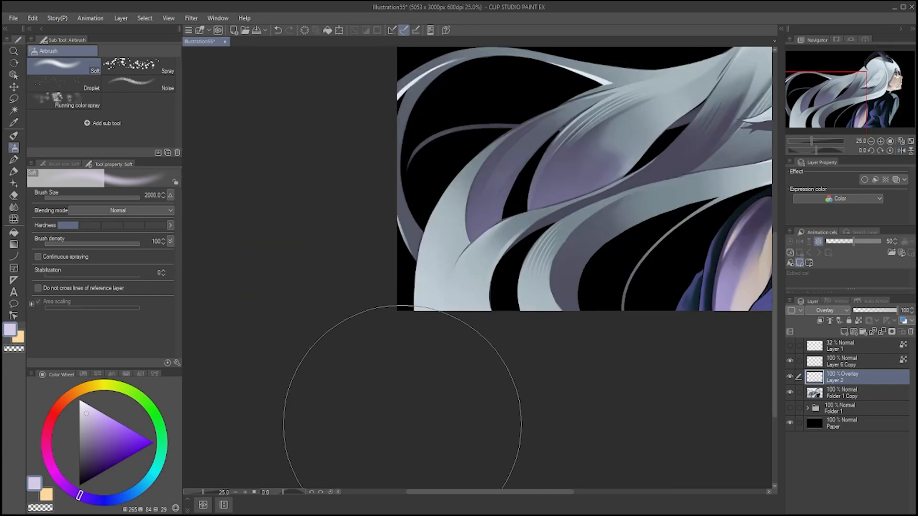
scroll(387, 410, down, 3)
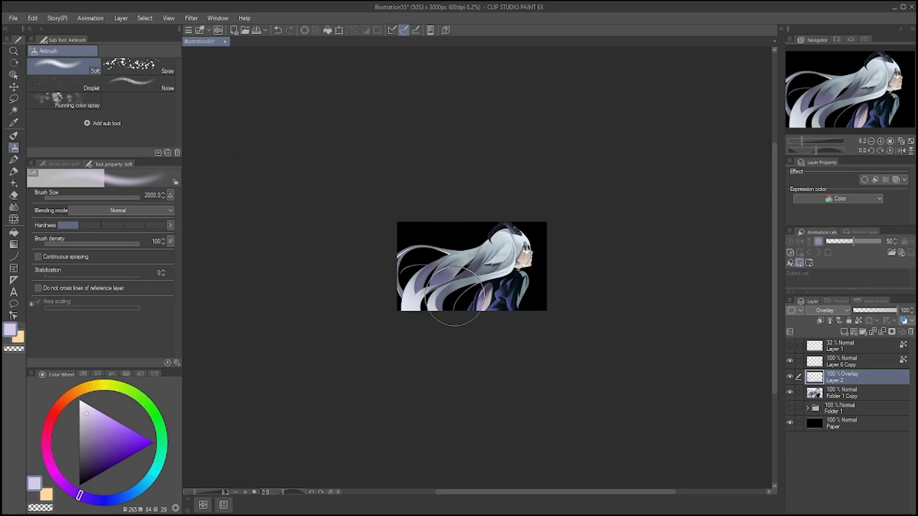
scroll(478, 340, up, 3)
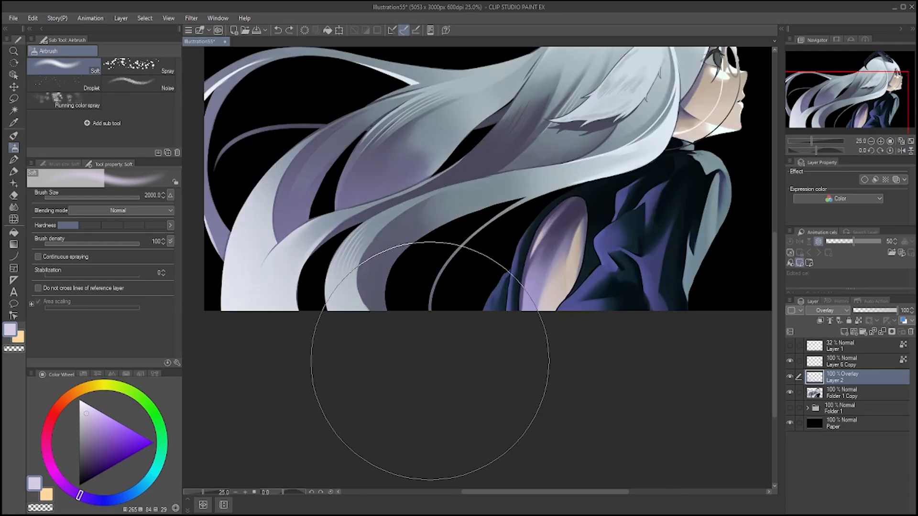
scroll(473, 375, down, 3)
scroll(466, 322, up, 2)
key(h)
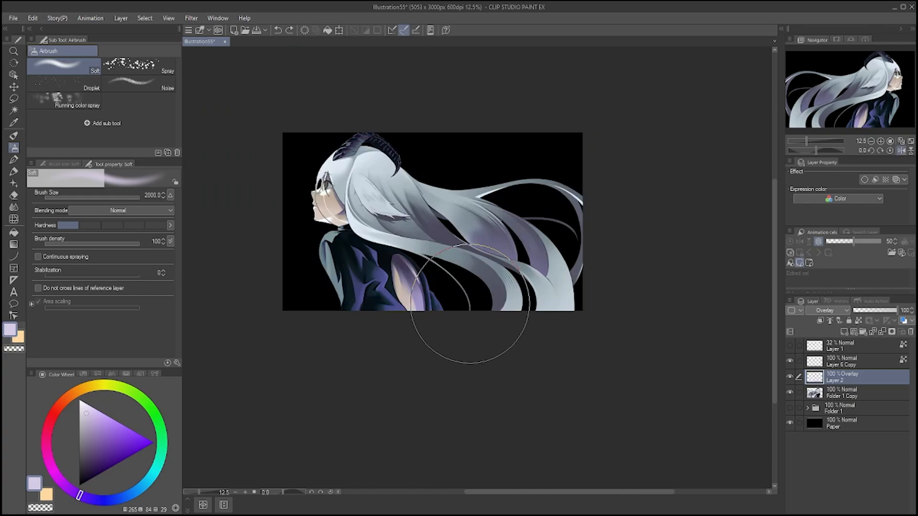
- Airbrush a broad lavender light across the lower ends of the hair at brush size 2000, undoing and repeating the stroke as needed
drag(579, 231, 498, 406)
key(ctrl+z)
drag(604, 315, 394, 411)
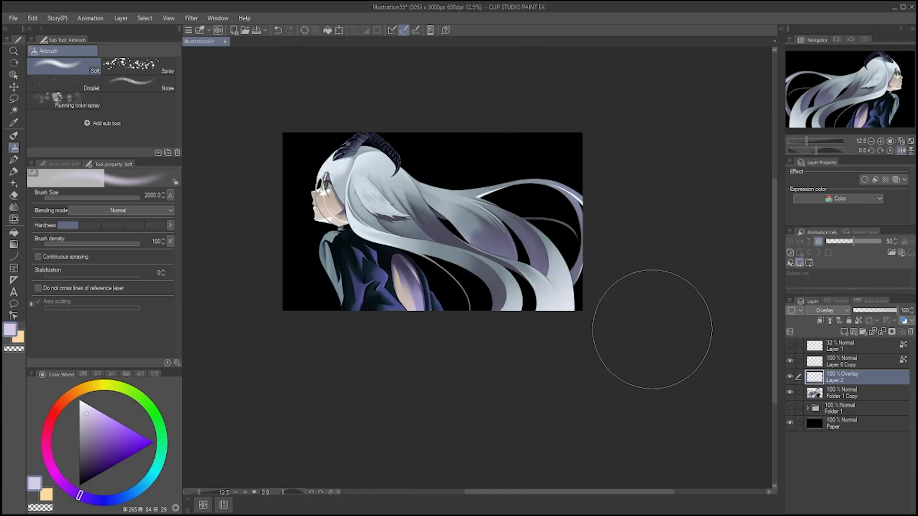
key(ctrl+z)
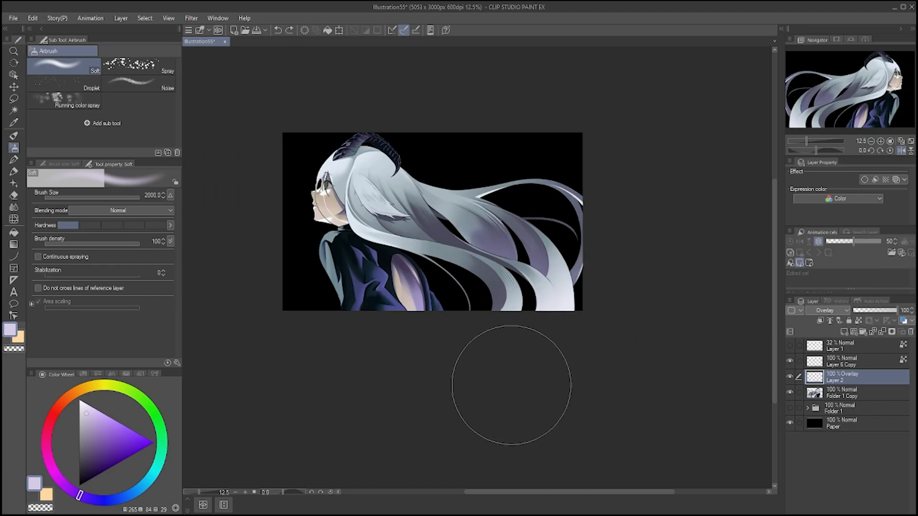
mouse_move(590, 318)
mouse_down()
mouse_move(486, 338)
mouse_move(471, 358)
mouse_move(350, 370)
mouse_up()
key(h)
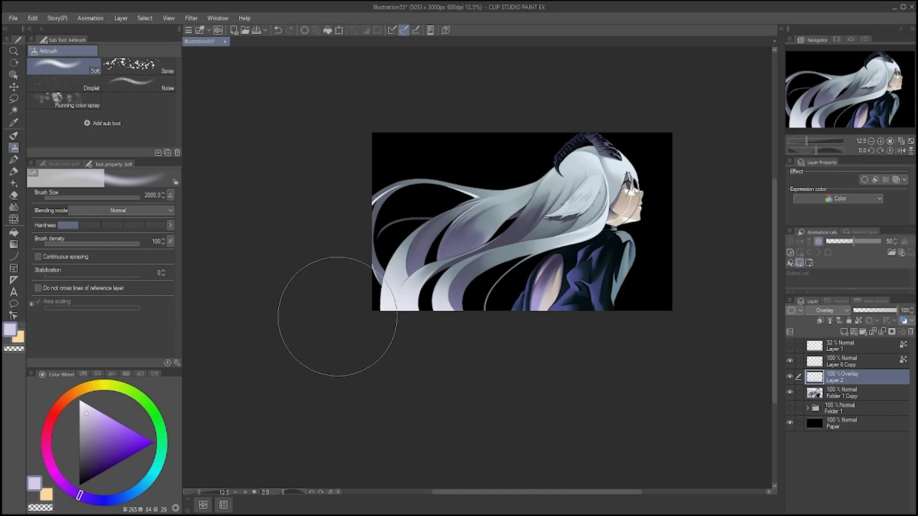
key(h)
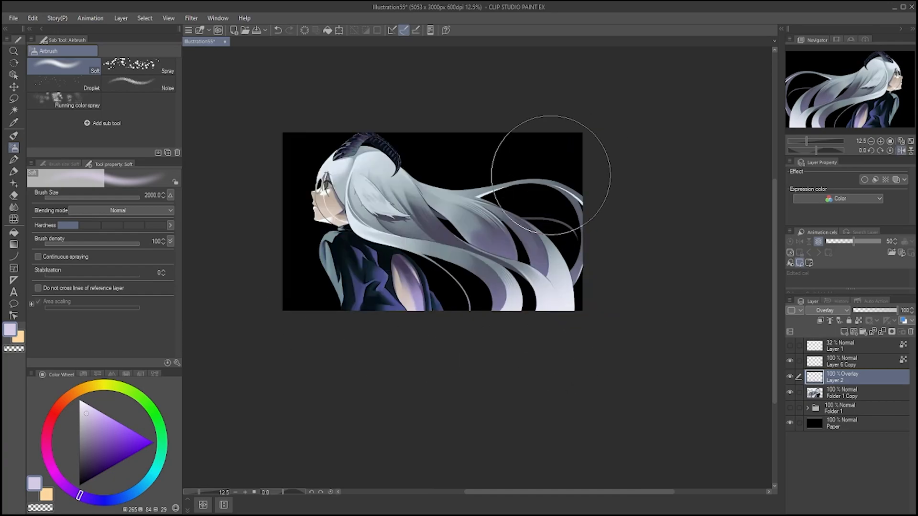
scroll(583, 134, up, 2)
scroll(535, 219, down, 2)
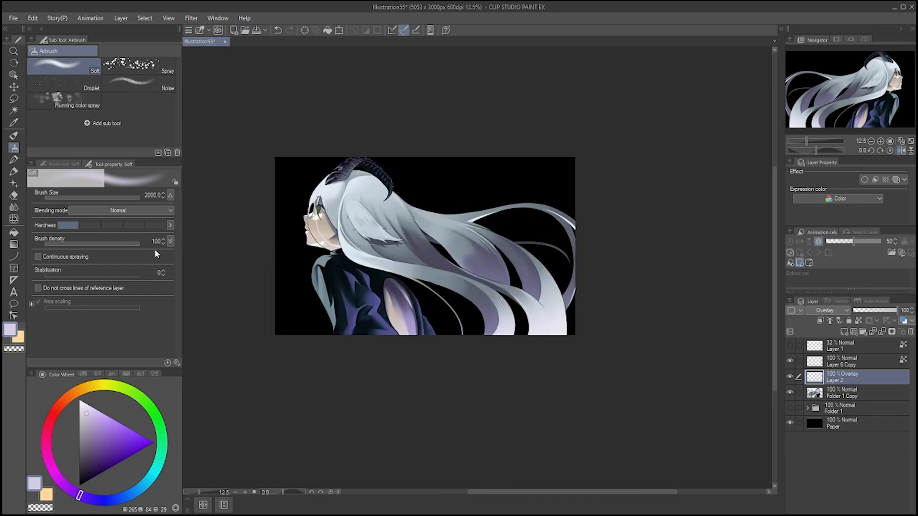
click(92, 440)
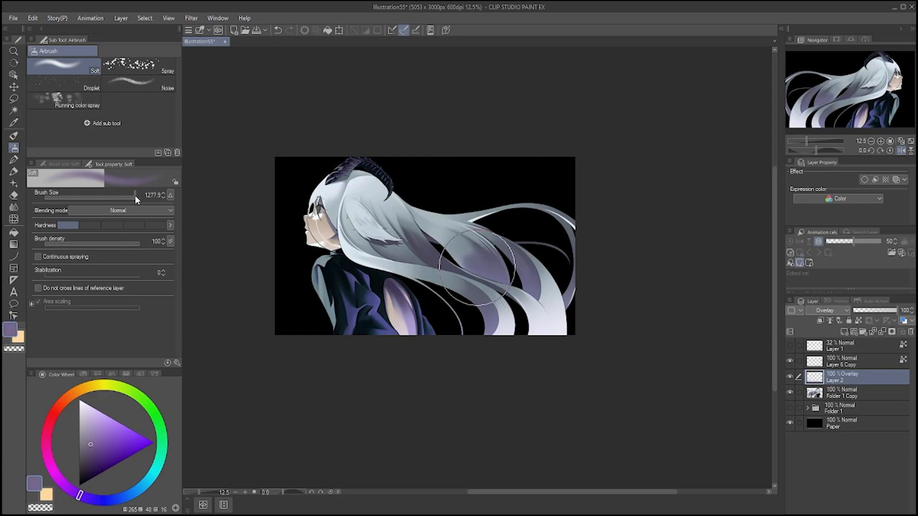
key(h)
key(ctrl+z)
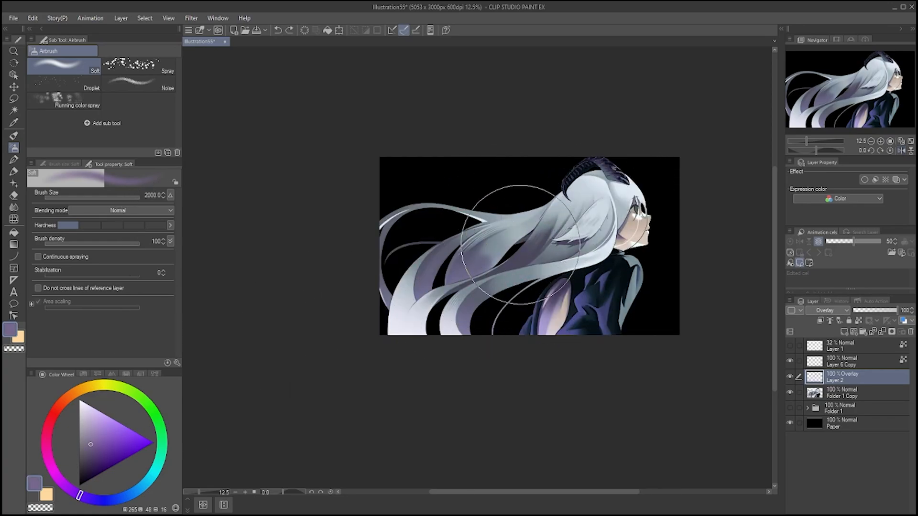
- Sample a blue-grey from the hair, darken it to a slate tone, and try broad airbrush strokes over the upper hair at brush size 2000
alt+click(501, 238)
click(89, 444)
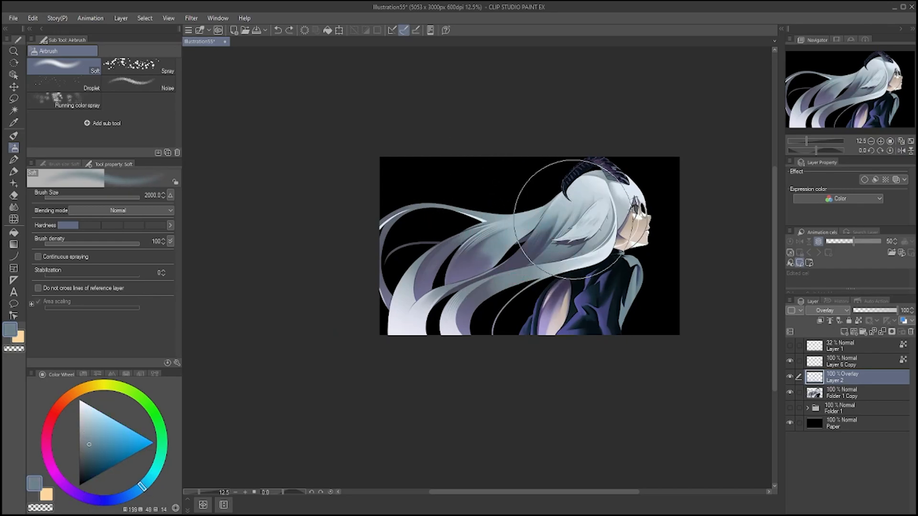
click(80, 455)
drag(504, 222, 620, 225)
key(ctrl+z)
drag(487, 218, 624, 220)
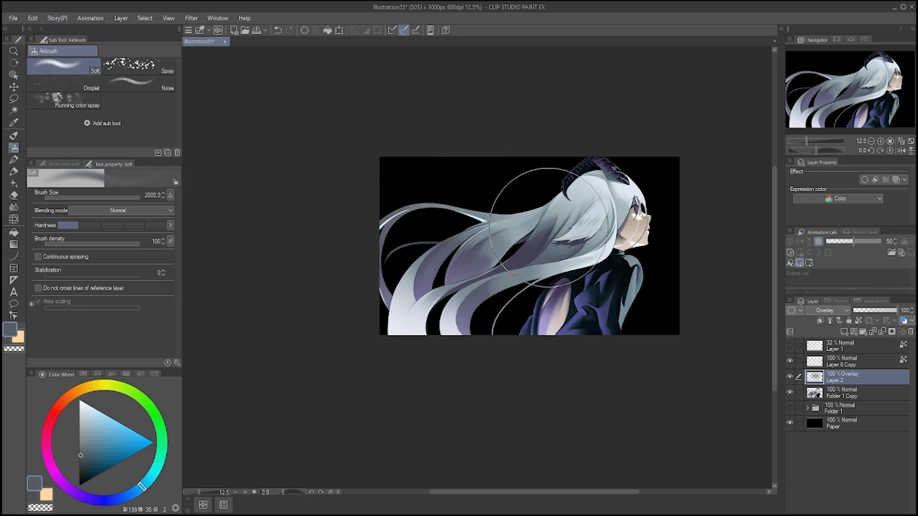
key(ctrl+z)
drag(487, 225, 627, 241)
key(h)
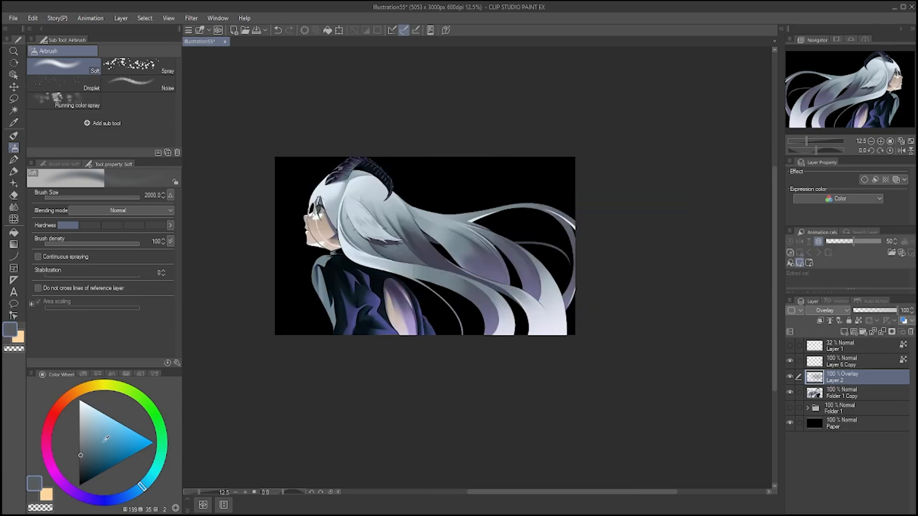
- Lighten the slate-blue paint colour slightly and test a broad airbrush stroke across the upper hair and head
click(82, 447)
key(h)
mouse_move(595, 215)
mouse_down()
mouse_move(495, 212)
mouse_move(702, 231)
mouse_up()
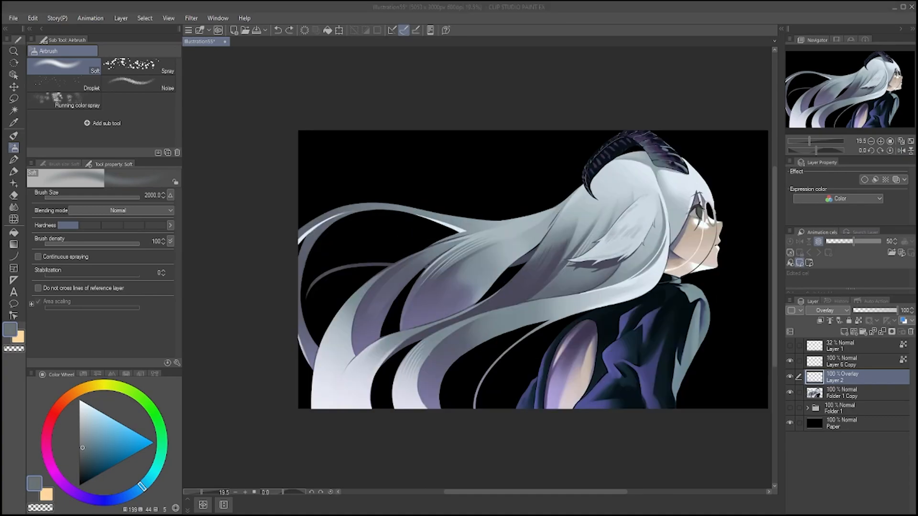
- Lasso-select the upper hair around the ear, following its lower edge above the jacket, and extend the selection along the face-side edge toward the horn
click(14, 98)
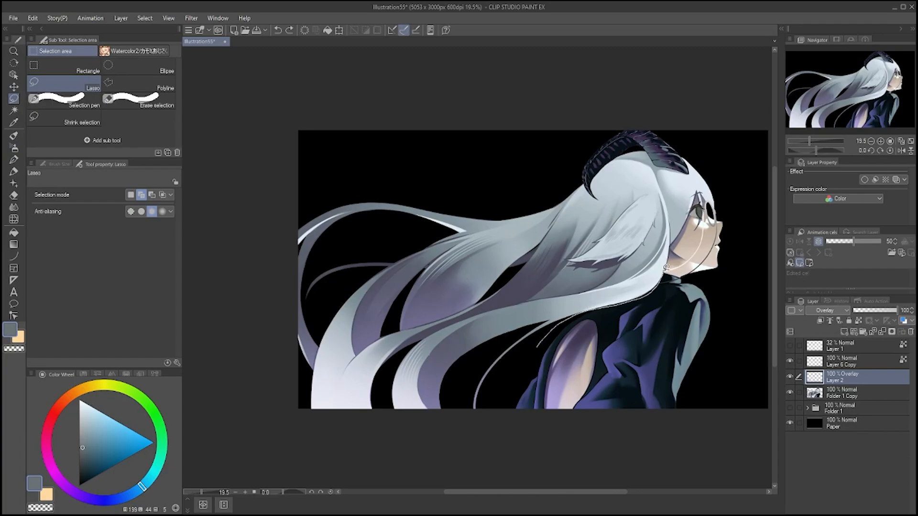
mouse_move(513, 141)
mouse_down()
mouse_move(311, 291)
mouse_move(538, 348)
mouse_up()
key(h)
key(shift+space)
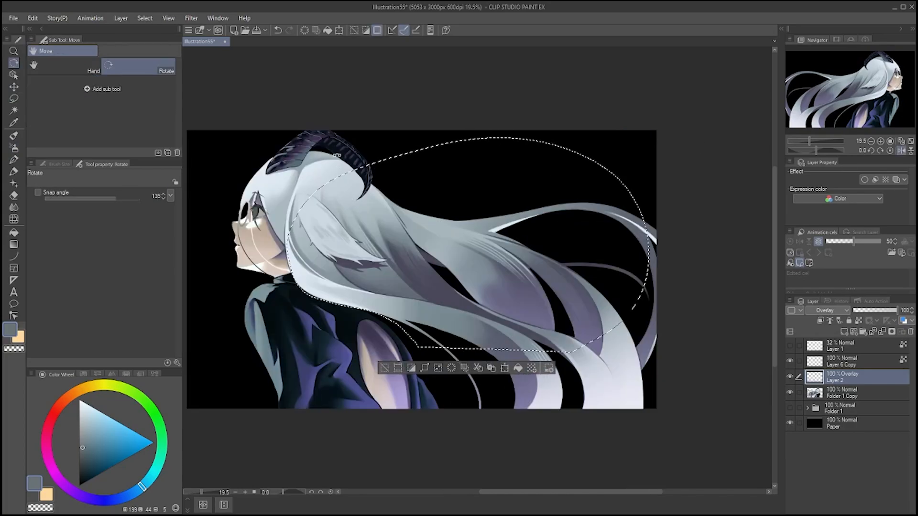
drag(302, 282, 308, 220)
drag(354, 108, 358, 105)
key(ctrl+z)
mouse_move(302, 226)
mouse_down()
mouse_move(322, 142)
mouse_move(372, 102)
mouse_move(368, 136)
mouse_up()
key(ctrl+at)
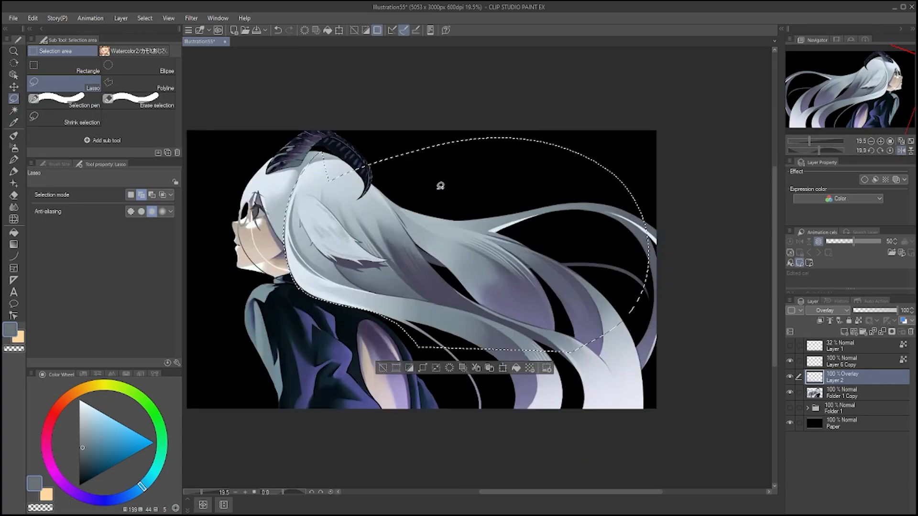
- Shade the lassoed hair on the Overlay layer in grey-blue with the Soft airbrush at size 2000, and clear the selection
key(h)
click(14, 159)
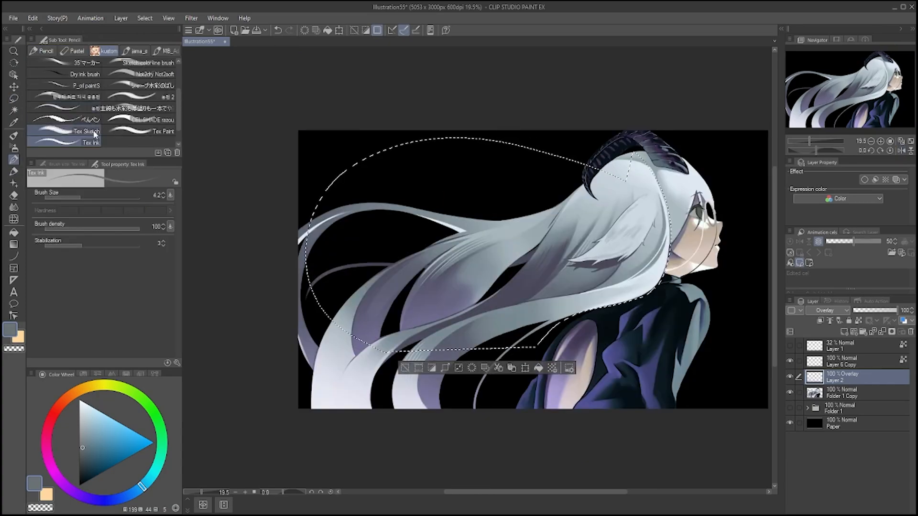
click(14, 148)
drag(136, 200, 147, 197)
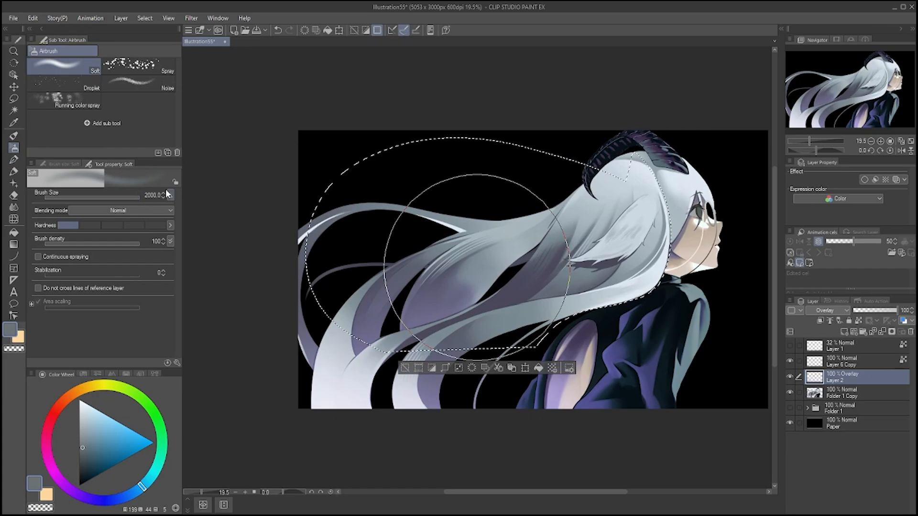
key(h)
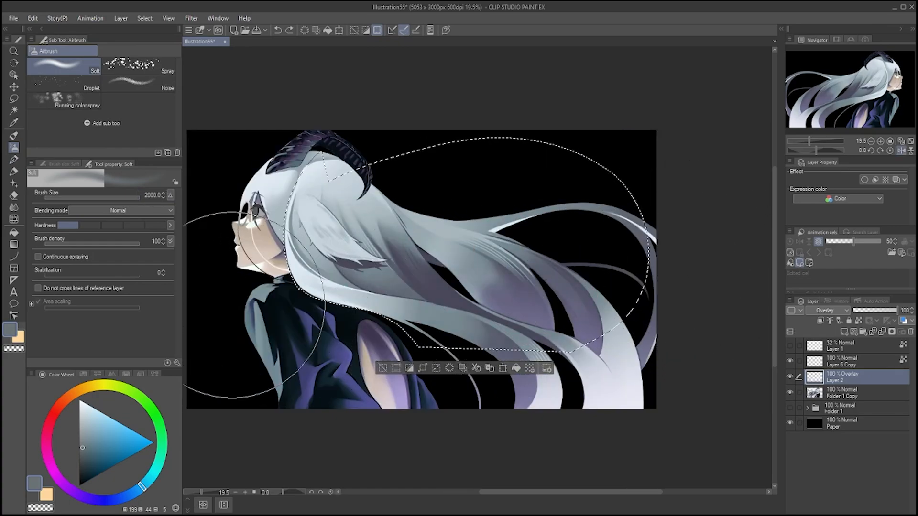
mouse_move(664, 115)
mouse_down()
mouse_move(299, 312)
mouse_move(649, 117)
mouse_up()
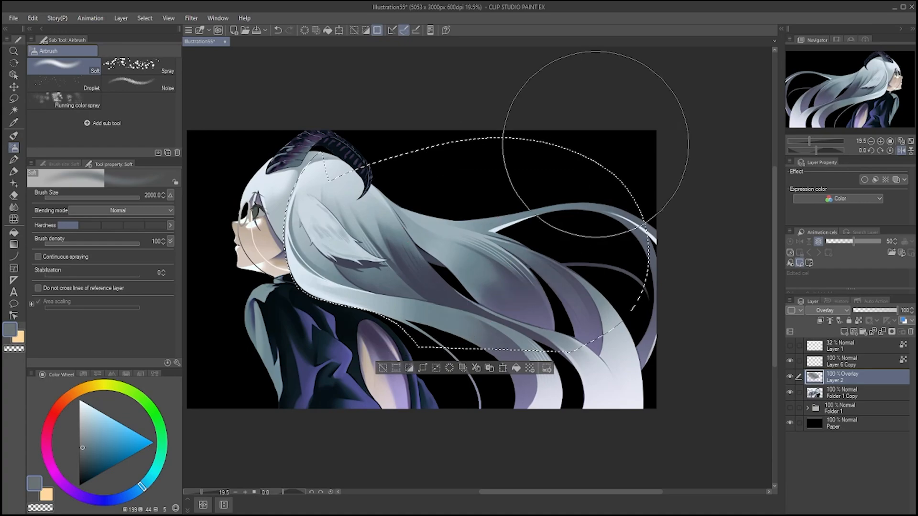
key(ctrl+d)
scroll(583, 287, down, 4)
scroll(578, 282, up, 5)
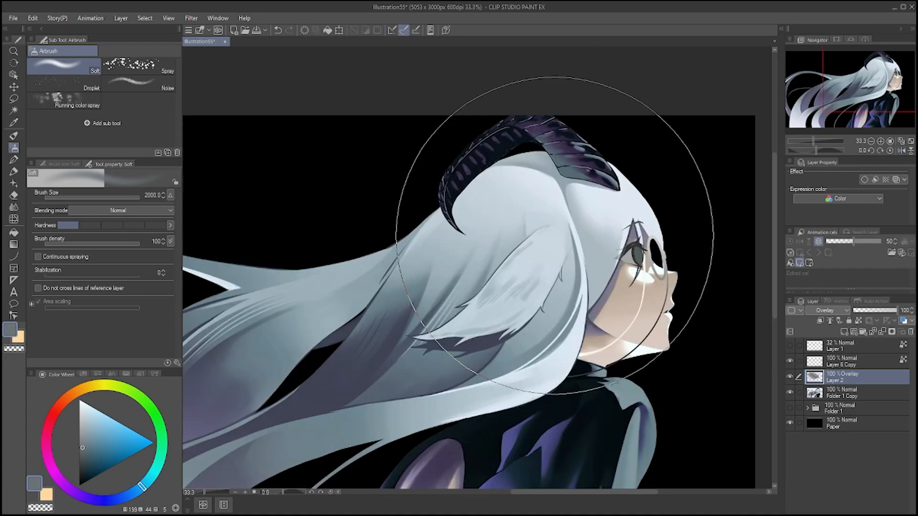
- Lasso the far, curling horn and choose a light purple drawing color
click(15, 97)
mouse_move(616, 138)
mouse_down()
mouse_move(651, 191)
mouse_move(426, 311)
mouse_up()
scroll(523, 152, up, 2)
key(h)
click(81, 496)
click(107, 423)
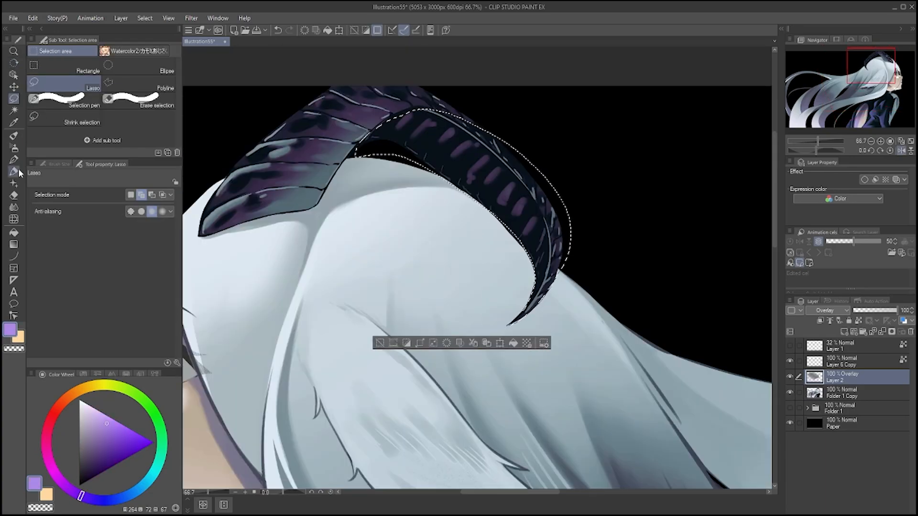
- Tint the selected far horn purple with the Soft airbrush on the Overlay layer, and clear the selection
click(14, 148)
key(h)
scroll(411, 293, down, 1)
click(411, 293)
alt+click(404, 287)
drag(424, 359, 370, 363)
key(ctrl+d)
key(h)
scroll(497, 233, up, 2)
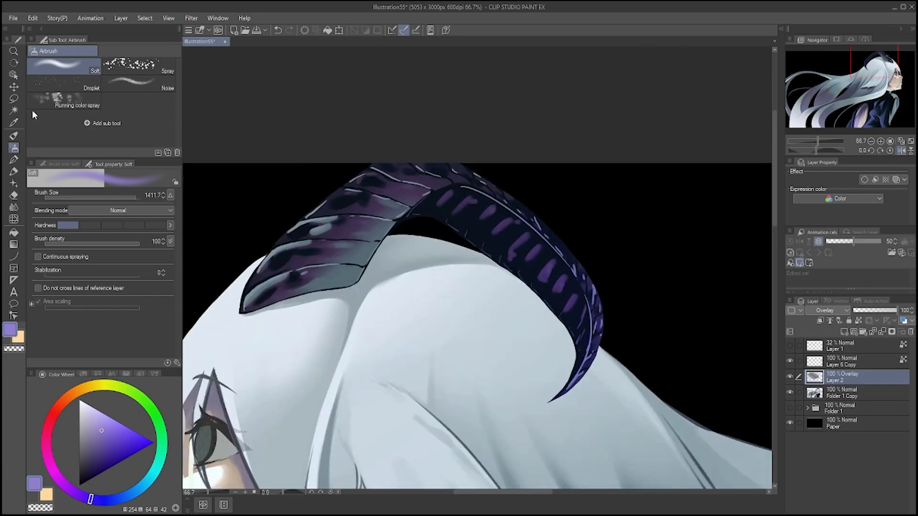
- Undo the first lasso attempt and lasso the near horn along its outline down to the tip
drag(521, 177, 456, 170)
key(m)
key(ctrl+z)
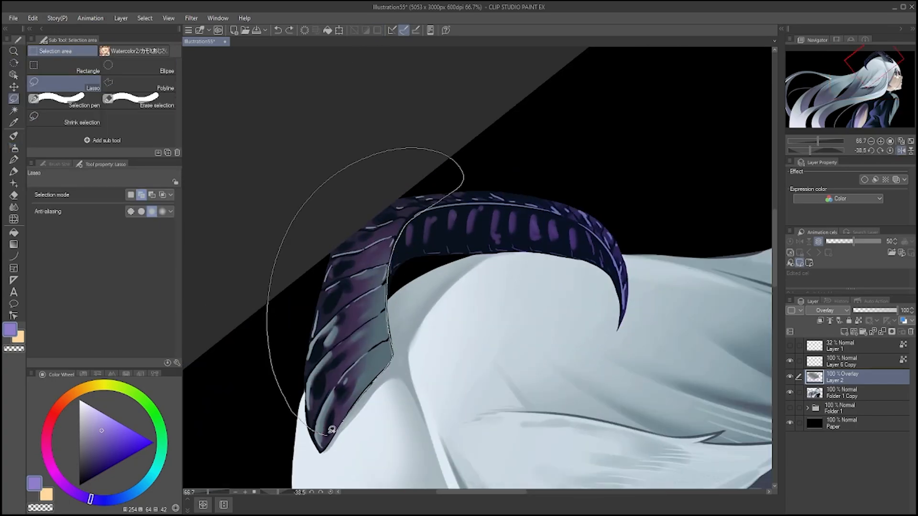
drag(328, 432, 328, 433)
- Airbrush blue at size 636.7 and purple over the selected near horn, and enlarge the Soft airbrush to 1215.9
click(14, 148)
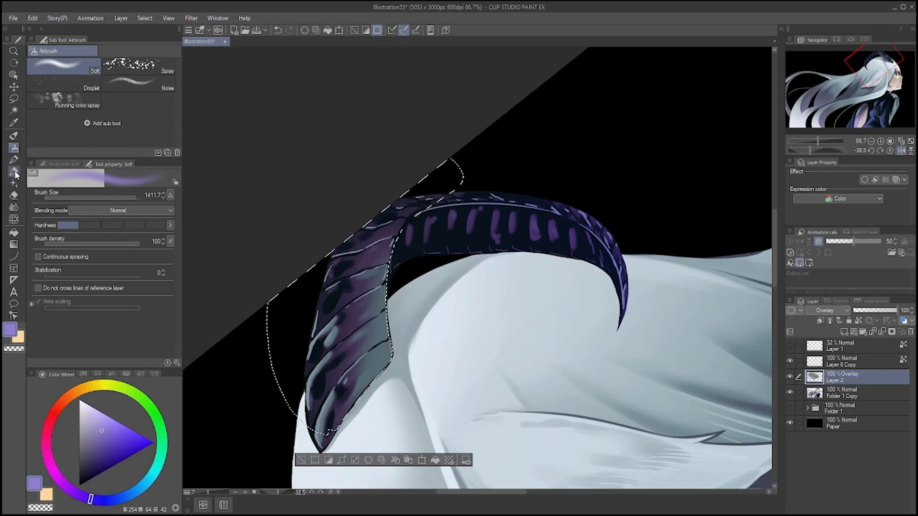
drag(118, 203, 129, 204)
click(128, 496)
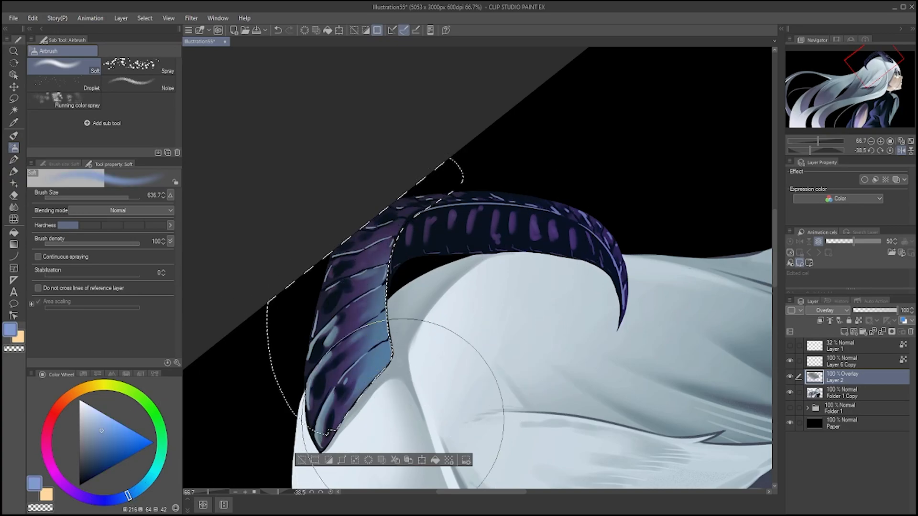
click(87, 498)
drag(468, 263, 446, 385)
click(130, 196)
drag(129, 196, 135, 196)
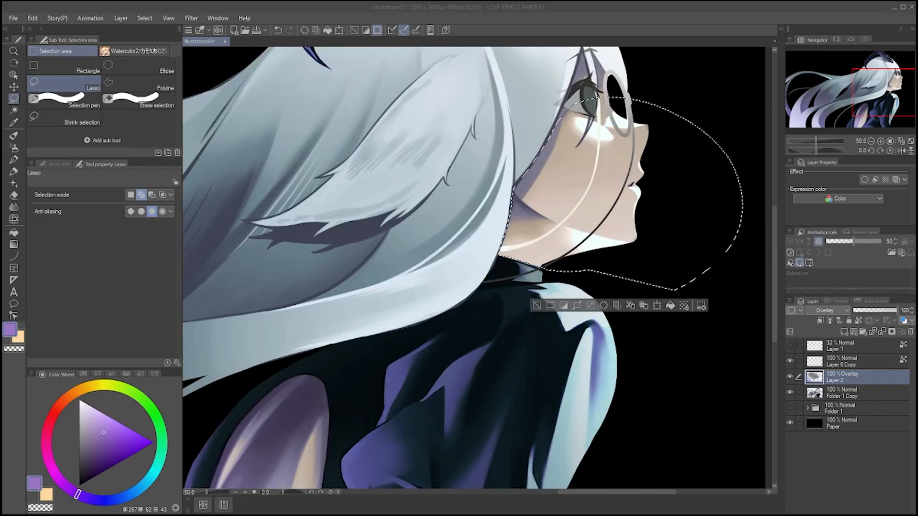
- Airbrush purple over the lower part of the selected face and neck at brush size 1411.7, and clear the selection
click(814, 447)
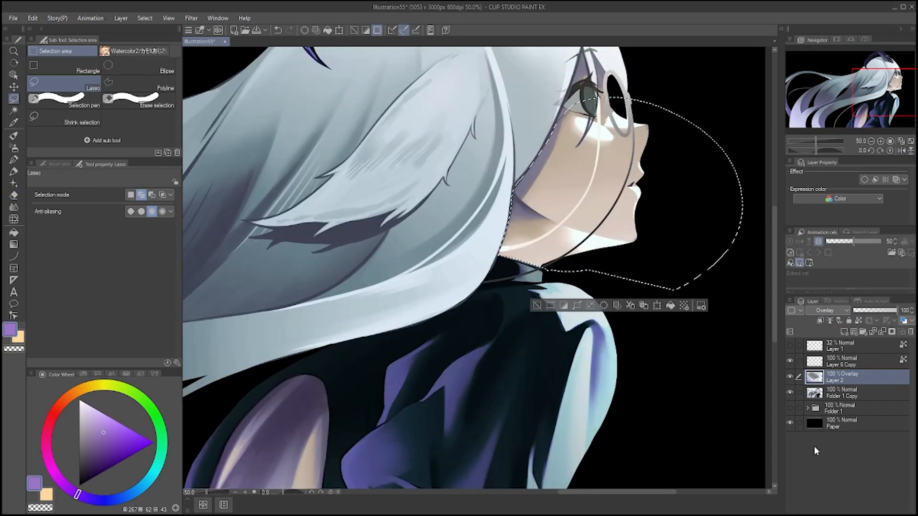
key(h)
scroll(597, 314, up, 2)
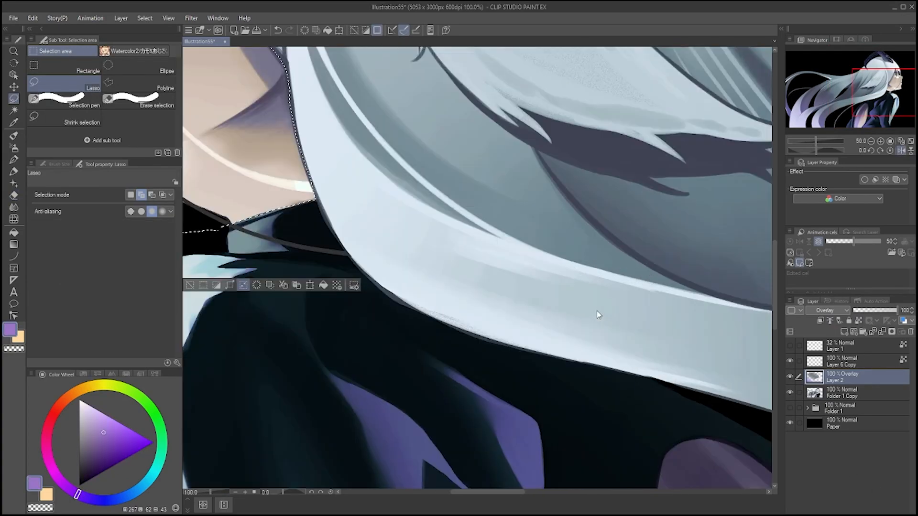
scroll(597, 314, down, 1)
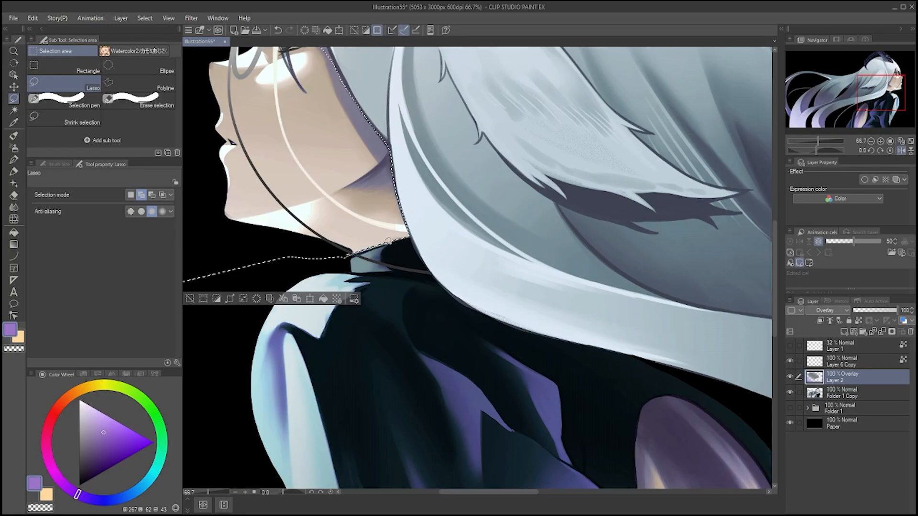
scroll(450, 248, down, 1)
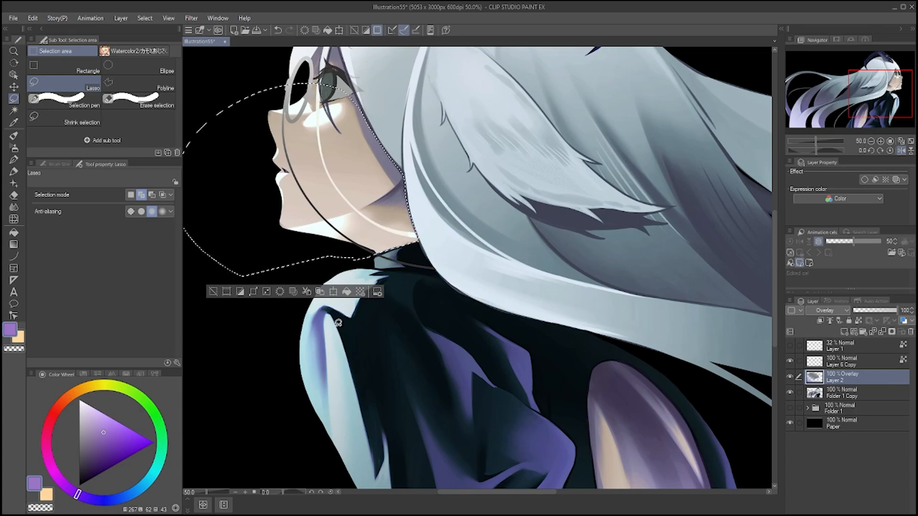
scroll(440, 223, down, 1)
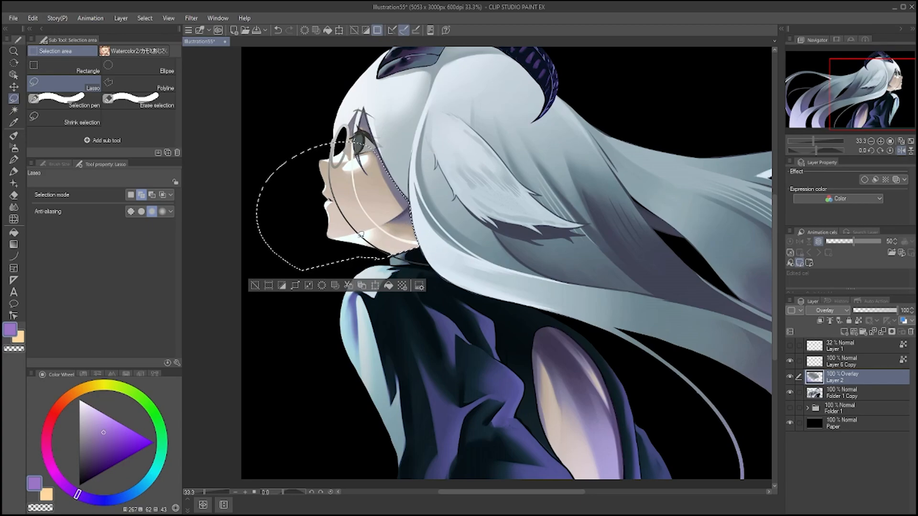
click(14, 148)
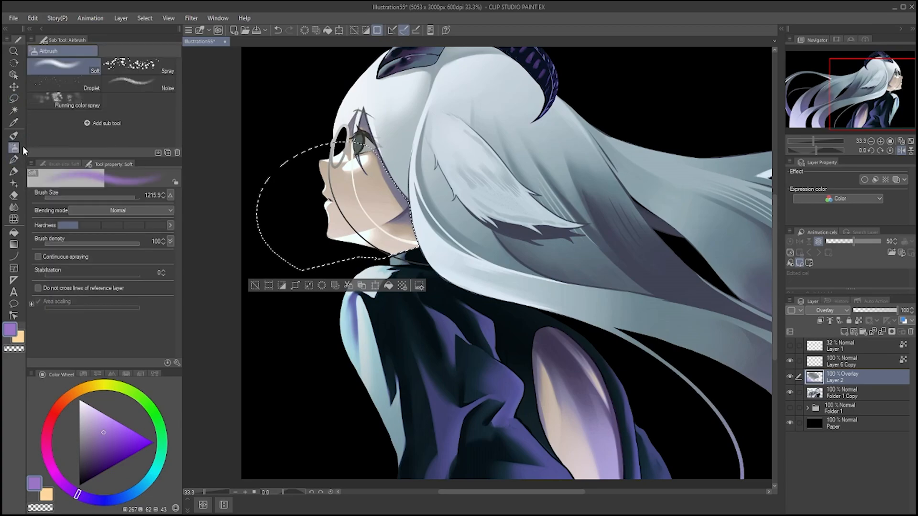
drag(127, 197, 136, 198)
mouse_move(348, 325)
mouse_down()
mouse_move(464, 297)
mouse_move(336, 307)
mouse_move(340, 322)
mouse_move(589, 293)
mouse_move(420, 227)
mouse_up()
click(255, 286)
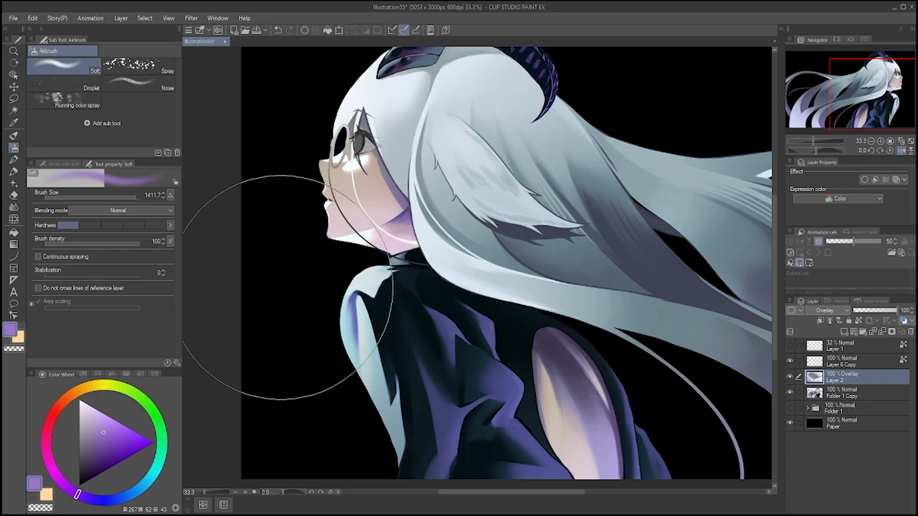
- Undo the purple face shading, tint the lower face and neck more lightly, and clear the selection
key(h)
scroll(526, 324, down, 5)
scroll(535, 322, up, 5)
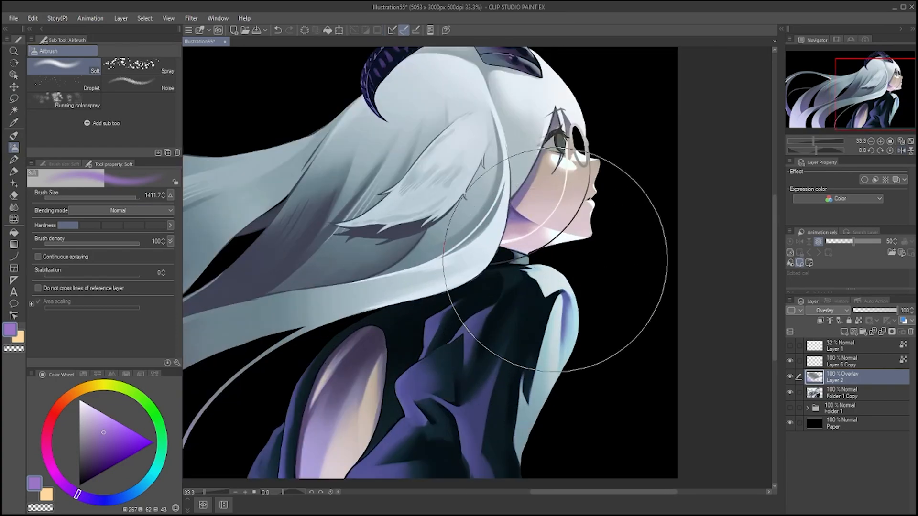
key(h)
key(ctrl+z)
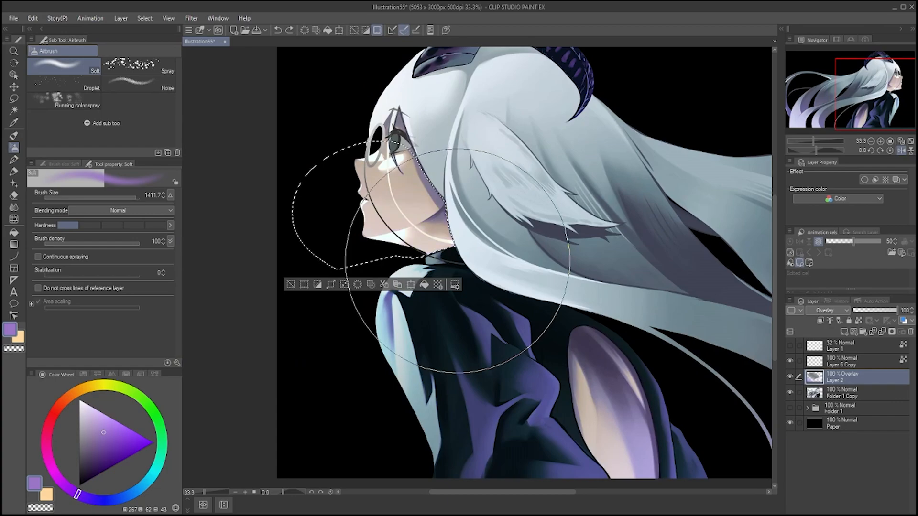
click(291, 284)
key(h)
scroll(499, 268, down, 5)
scroll(499, 269, up, 4)
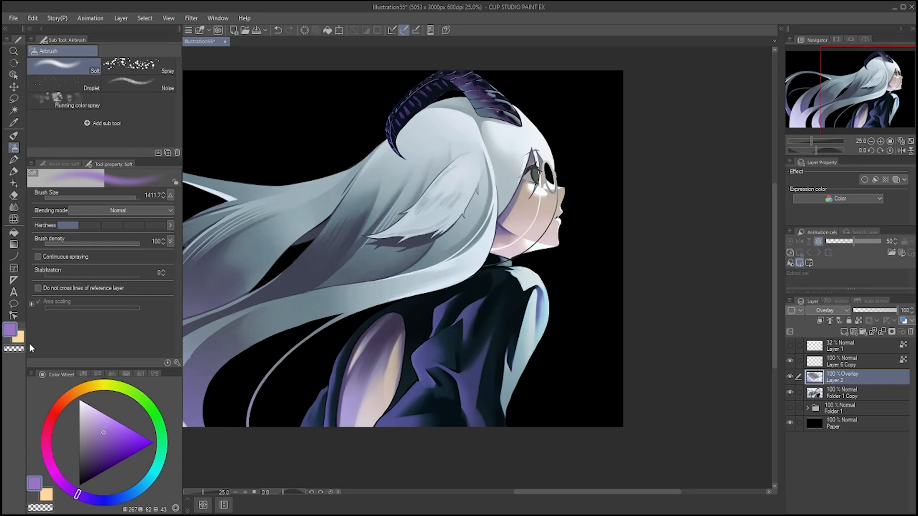
- Erase overlay shading from the hair beside the face with the Soft airbrush in transparent color at size 636.7, undoing the last stroke
click(15, 348)
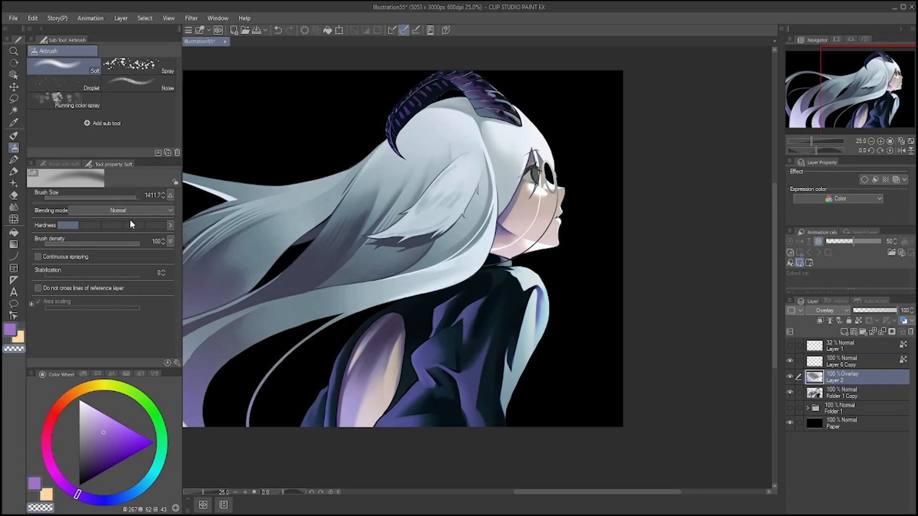
drag(129, 198, 128, 197)
key(h)
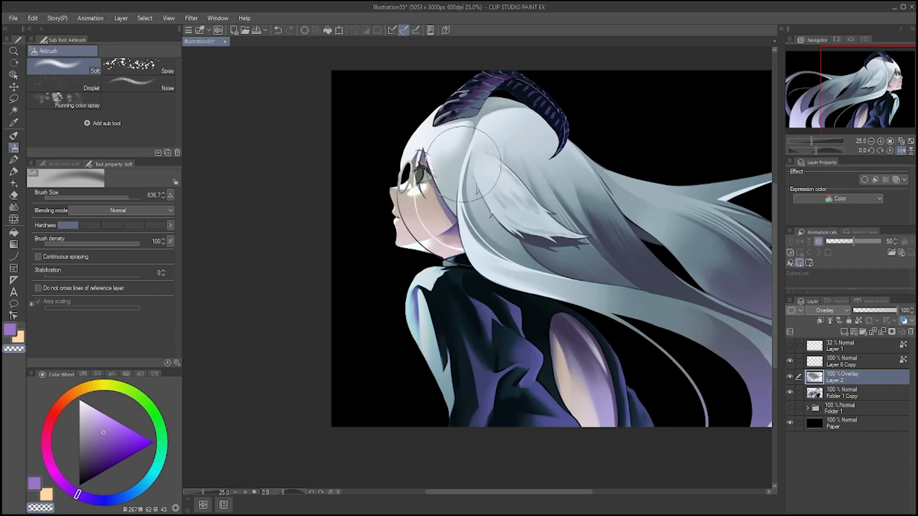
mouse_move(463, 126)
mouse_down()
mouse_move(451, 144)
mouse_move(452, 118)
mouse_up()
mouse_move(473, 219)
mouse_down()
mouse_move(480, 122)
mouse_move(457, 223)
mouse_move(470, 218)
mouse_move(463, 204)
mouse_up()
key(ctrl+z)
key(h)
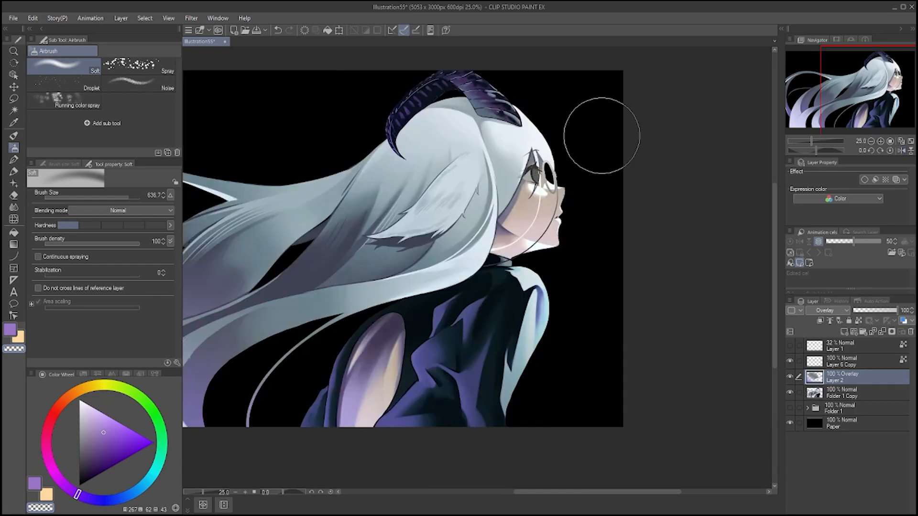
- Paint a small light grey highlight at the edge of the green iris on the Folder 1 Copy layer with the Tex Ink brush at size 9.7
scroll(600, 136, down, 4)
scroll(587, 188, up, 4)
scroll(589, 186, down, 4)
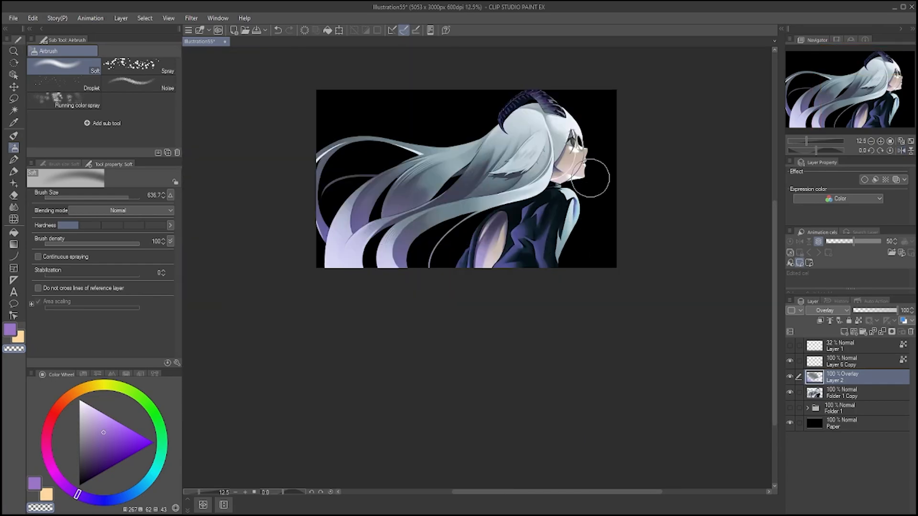
scroll(592, 145, up, 4)
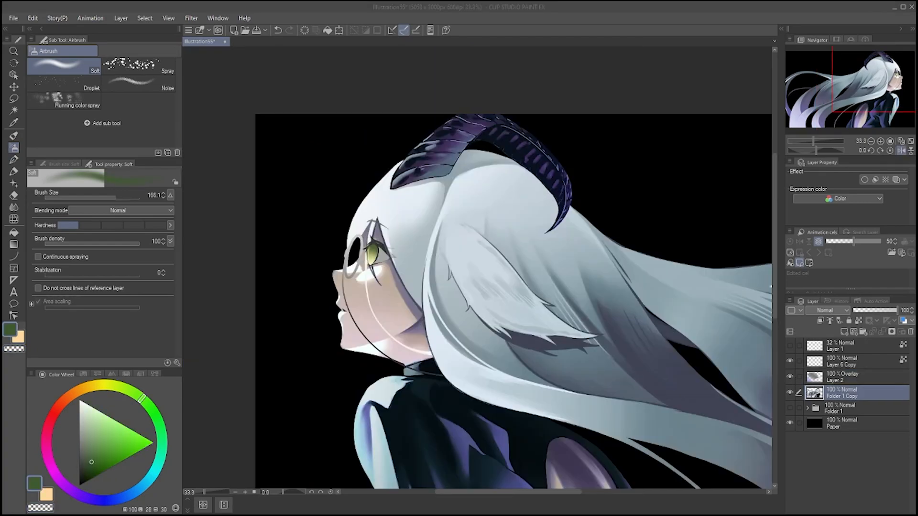
scroll(389, 254, up, 3)
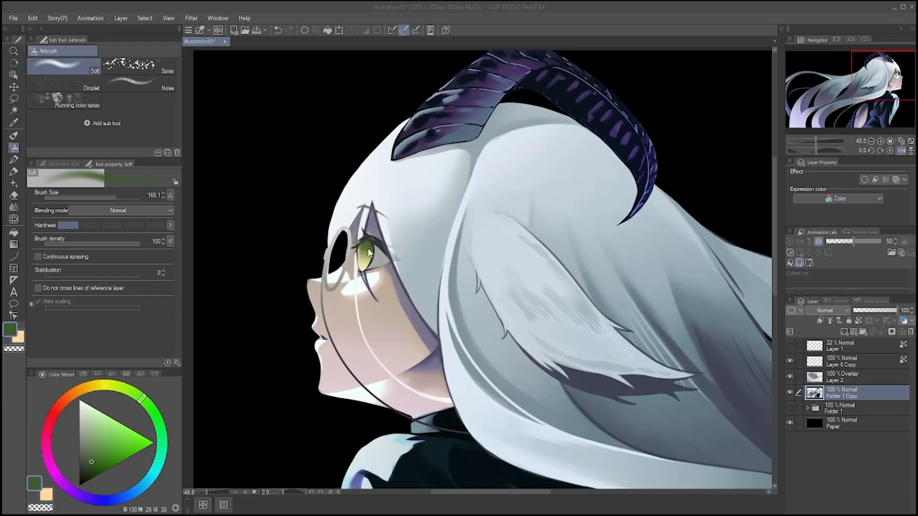
scroll(428, 236, down, 4)
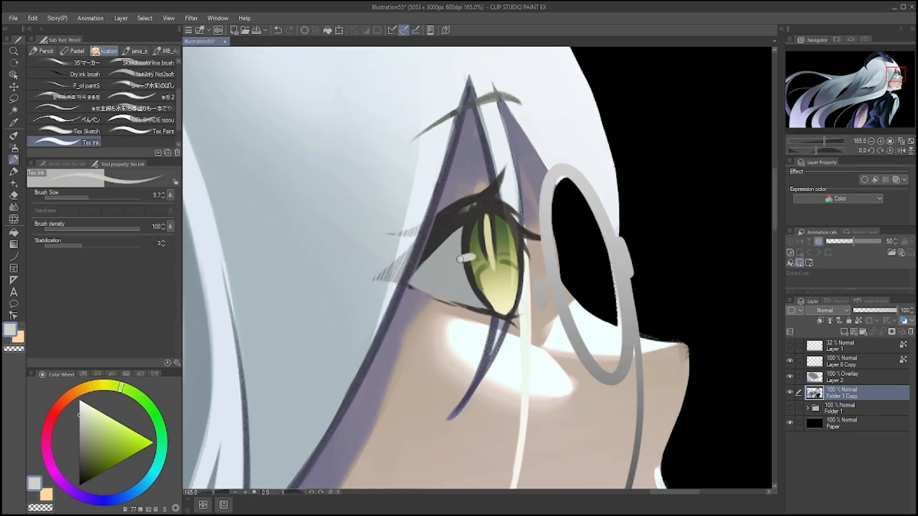
drag(460, 259, 472, 258)
scroll(525, 239, down, 2)
scroll(460, 259, down, 1)
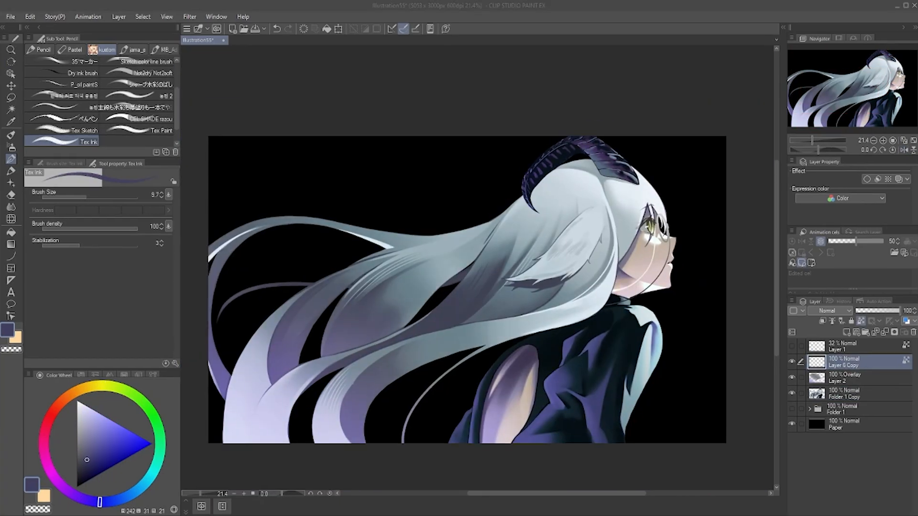
- Create a new raster layer directly above the Overlay layer and set its blending mode to Hard light
click(792, 378)
click(792, 377)
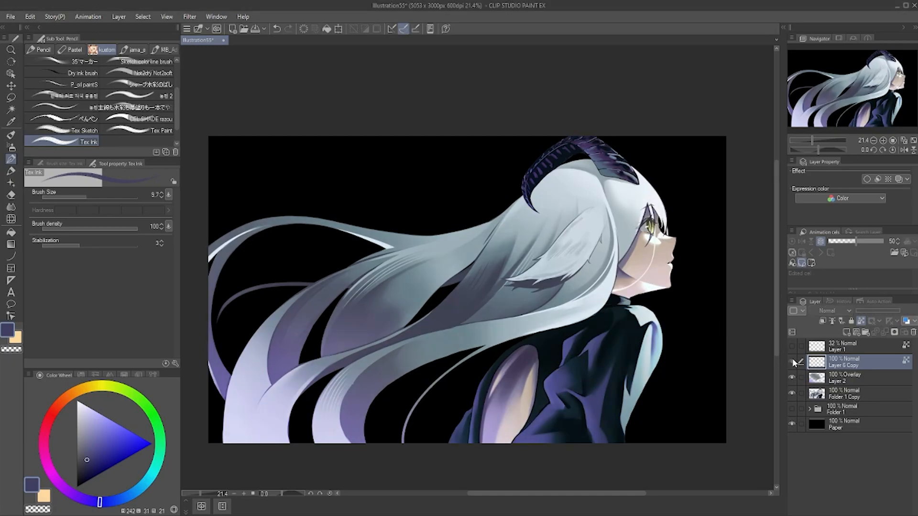
right_click(846, 377)
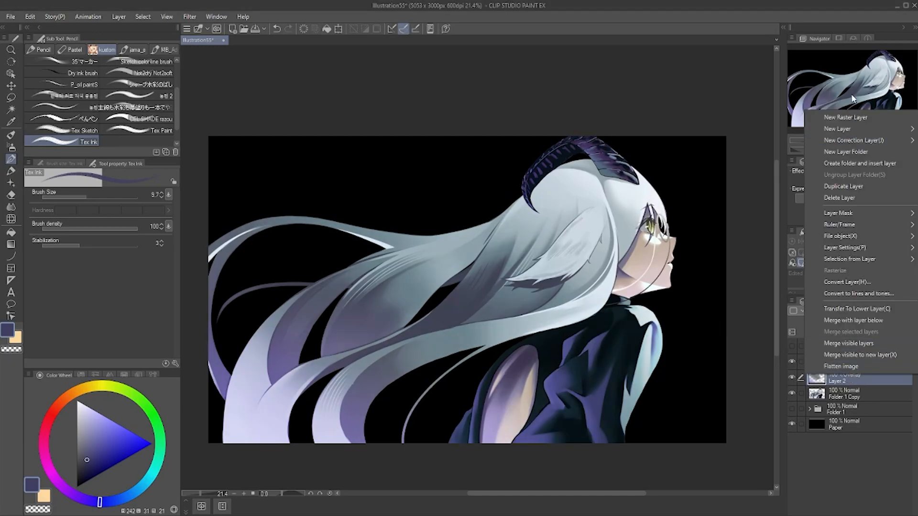
click(857, 117)
click(826, 311)
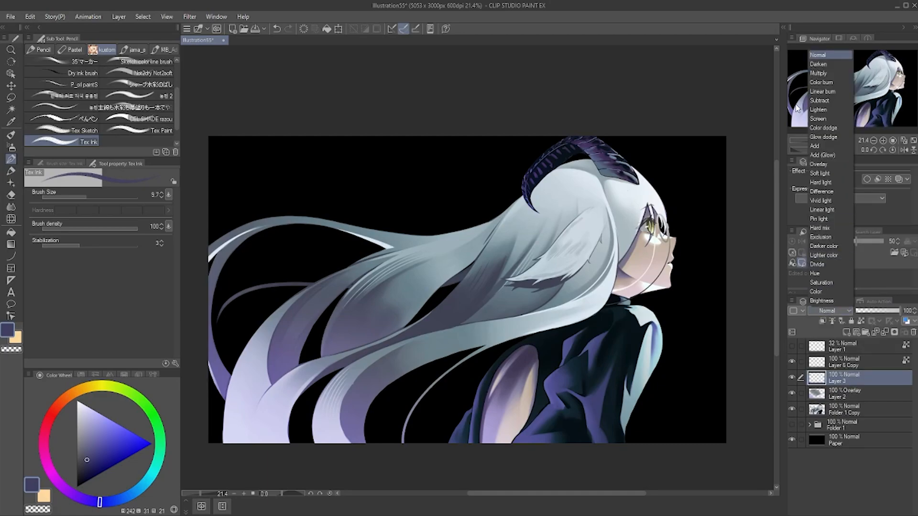
click(837, 183)
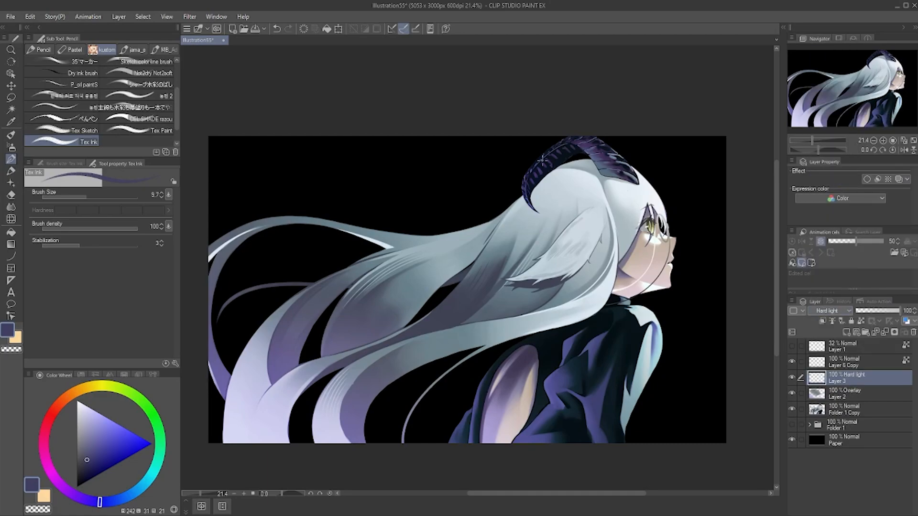
scroll(625, 186, down, 1)
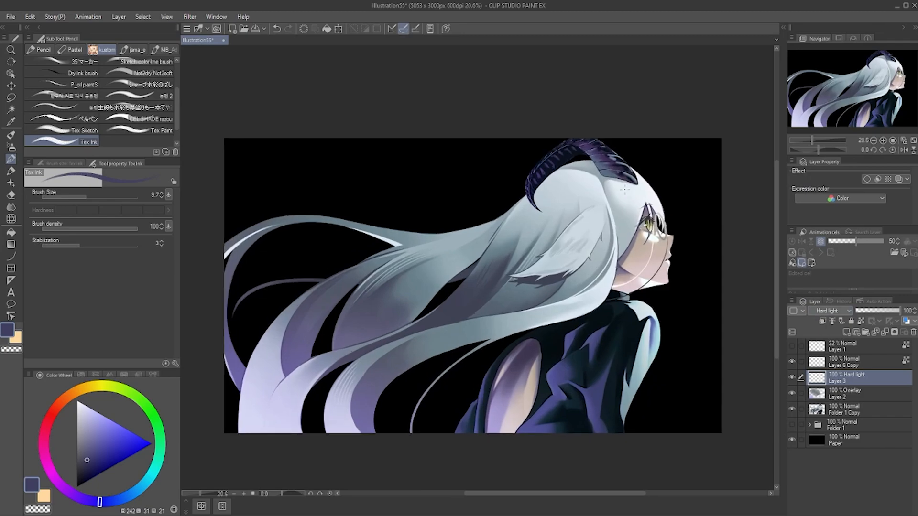
scroll(623, 190, up, 4)
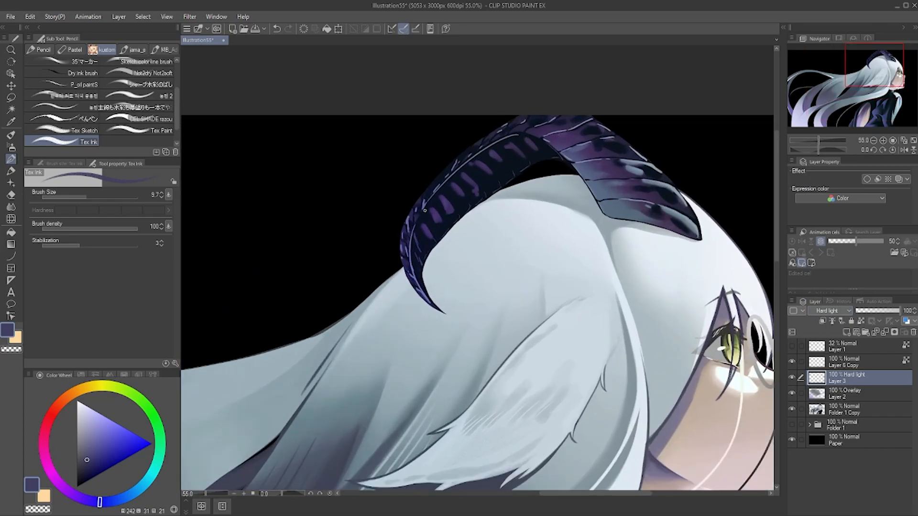
- Sample pale lavender from the hair tips and paint thin highlights along the curved horn's outer edge with Tex Ink at size 15.2
scroll(424, 211, down, 4)
alt+click(252, 448)
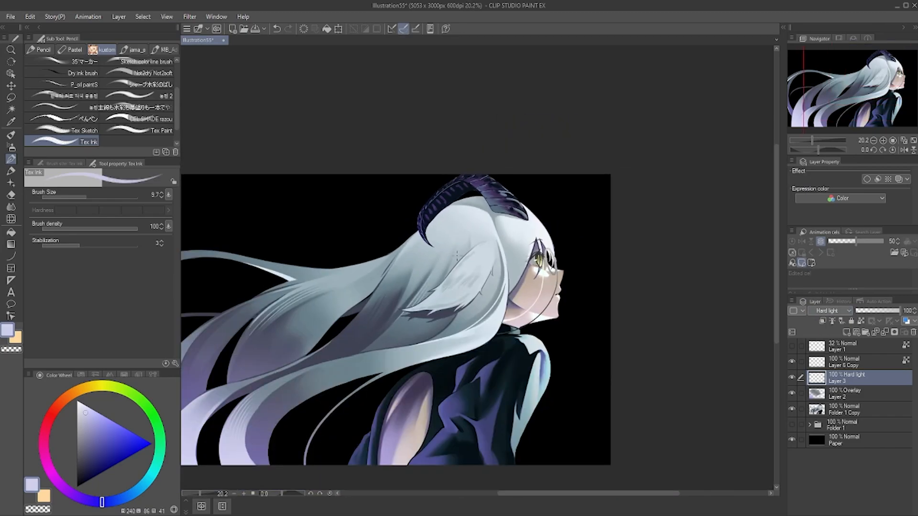
scroll(391, 227, up, 4)
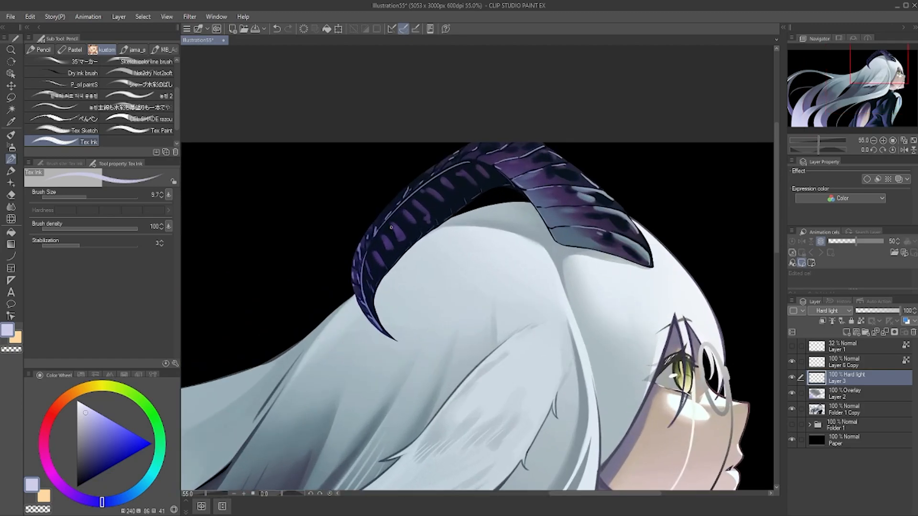
drag(85, 195, 98, 193)
key(shift+space)
drag(590, 141, 631, 197)
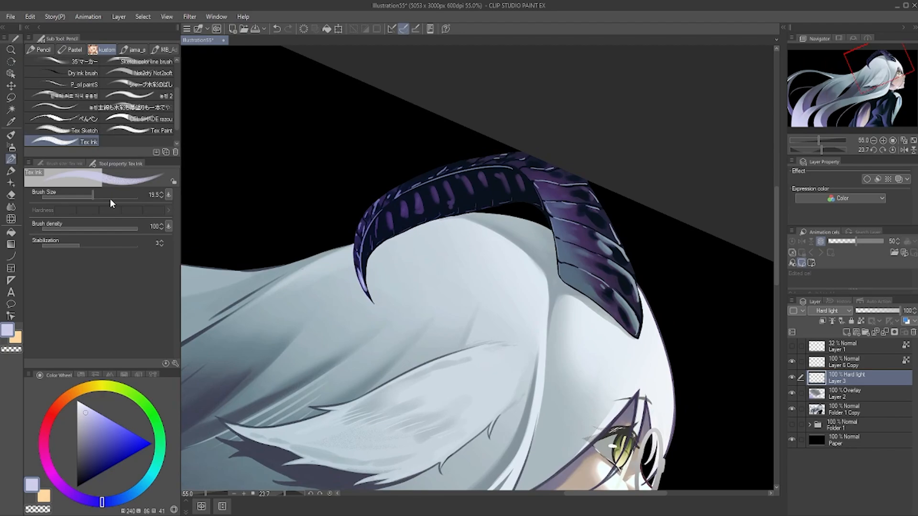
drag(91, 199, 87, 198)
key(ctrl+z)
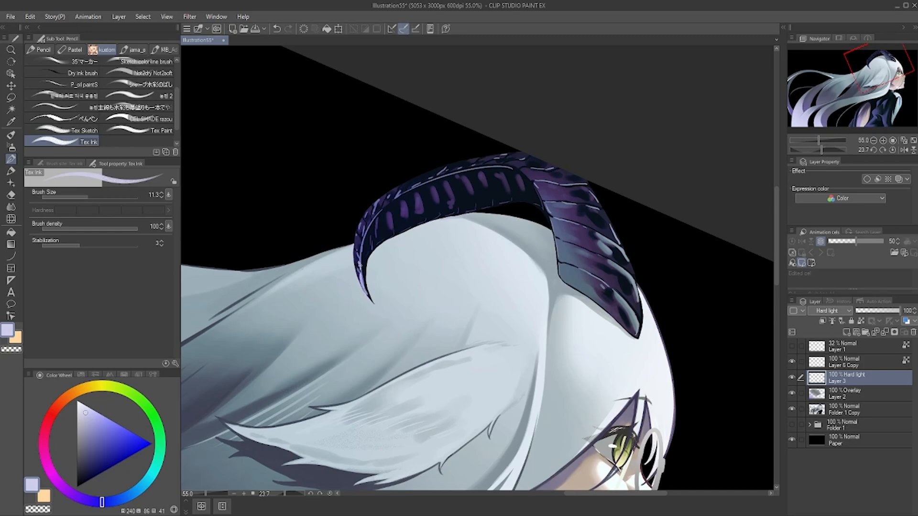
click(90, 196)
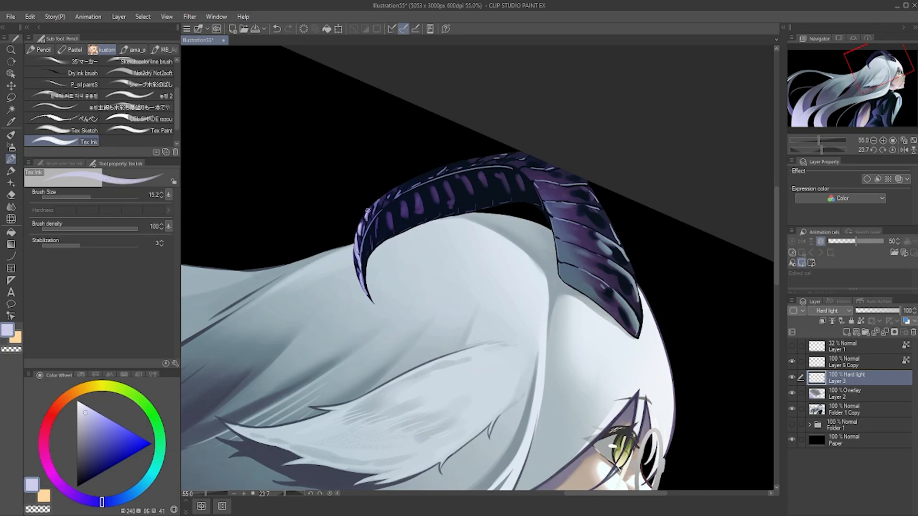
drag(387, 202, 408, 185)
- Paint lavender highlights along the segment ridges on the front of the horn and soften them with the Blend tool at size 58.4
key(h)
key(ctrl+plus)
key(h)
drag(491, 288, 505, 342)
drag(497, 283, 518, 235)
key(ctrl+at)
key(h)
key(h)
key(h)
drag(88, 196, 111, 198)
key(j)
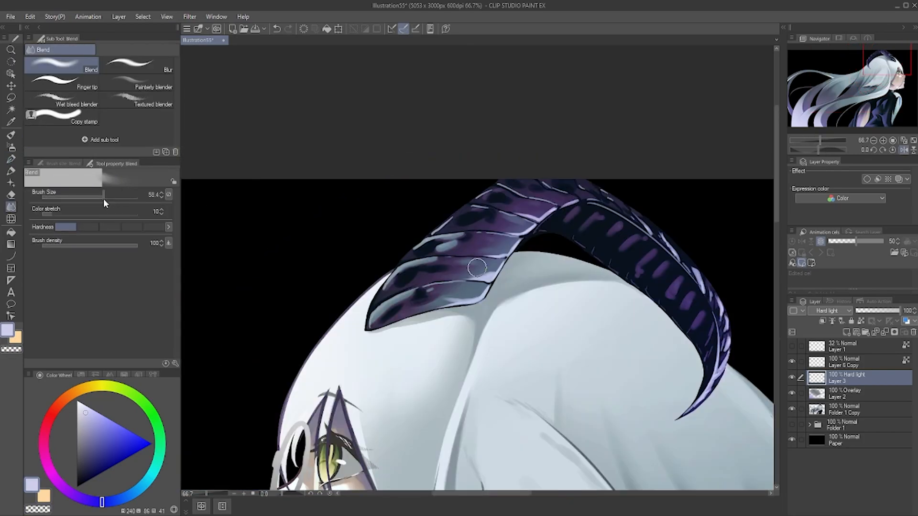
key(h)
- Brighten the purple marks on the horn's dark underside with lavender Tex Ink strokes at size 55.6
key(p)
key(ctrl+minus)
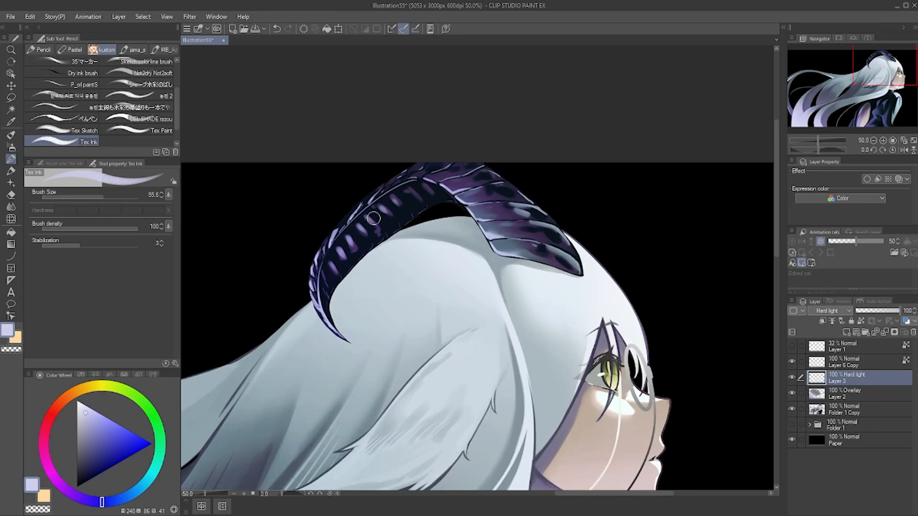
key(ctrl+plus)
- Sample grey-blue from the hair, lighten and desaturate it, and paint marks between the purple ones on the horn's underside at size 43.3
alt+click(471, 220)
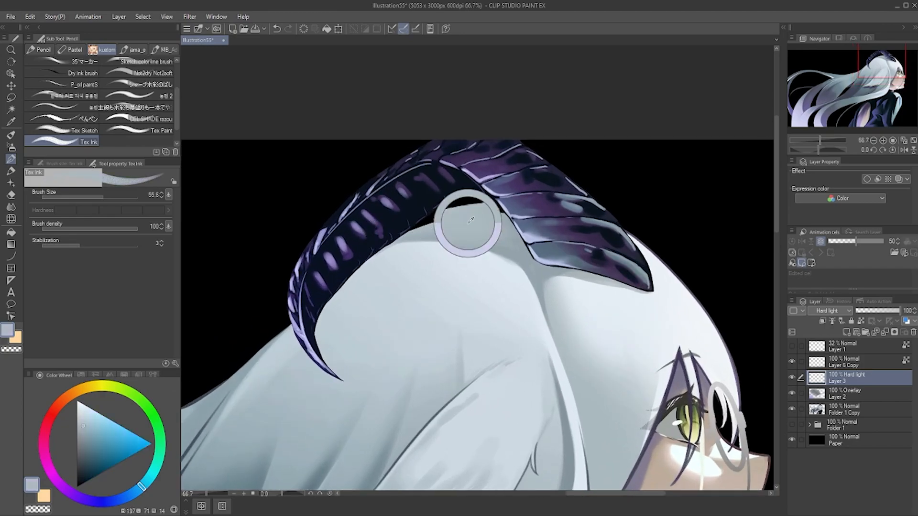
alt+click(538, 270)
key(h)
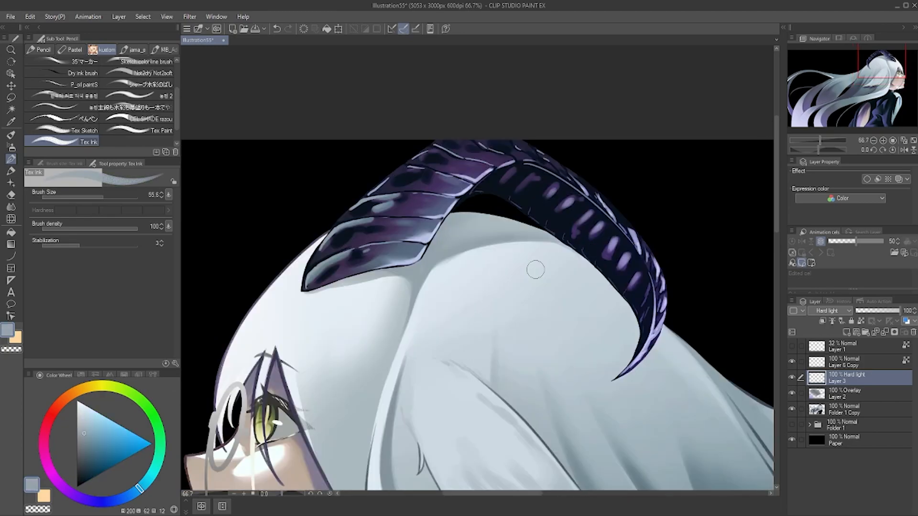
drag(85, 430, 88, 438)
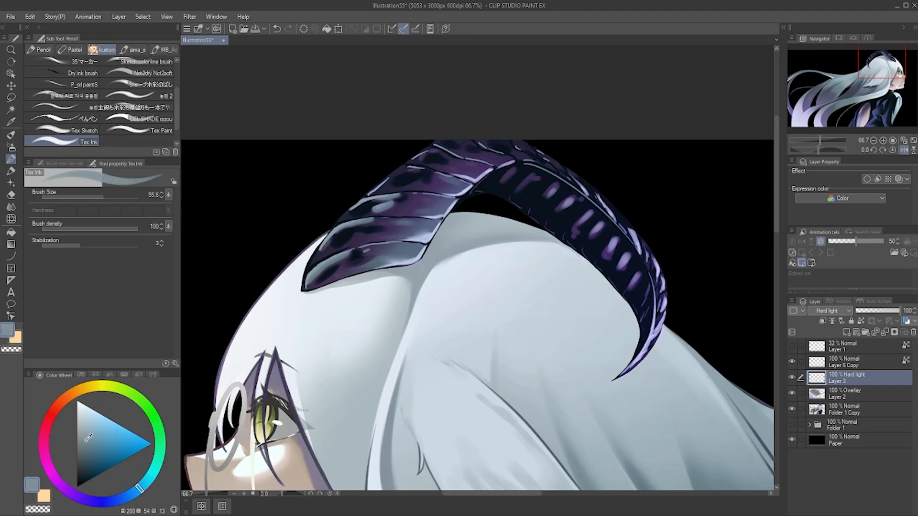
key(h)
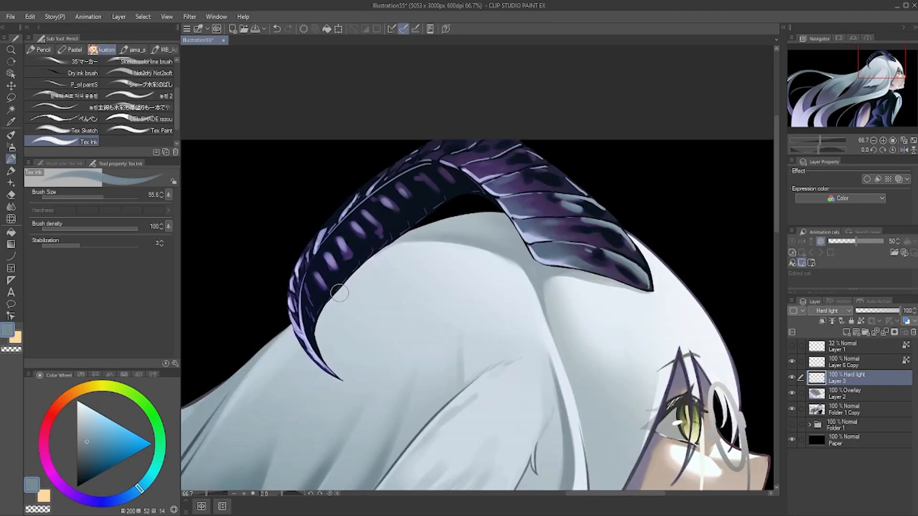
drag(101, 195, 103, 195)
click(88, 433)
drag(85, 437, 85, 429)
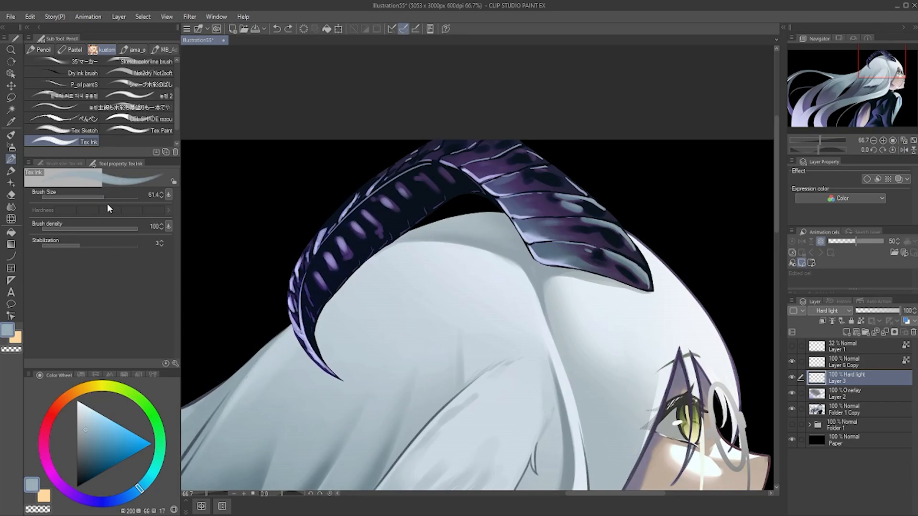
click(81, 429)
mouse_move(309, 310)
mouse_down()
mouse_move(326, 266)
mouse_move(327, 280)
mouse_move(335, 258)
mouse_move(342, 261)
mouse_move(337, 253)
mouse_move(343, 262)
mouse_move(356, 246)
mouse_move(347, 230)
mouse_move(353, 242)
mouse_move(373, 235)
mouse_move(359, 217)
mouse_move(404, 205)
mouse_up()
key(ctrl+z)
key(h)
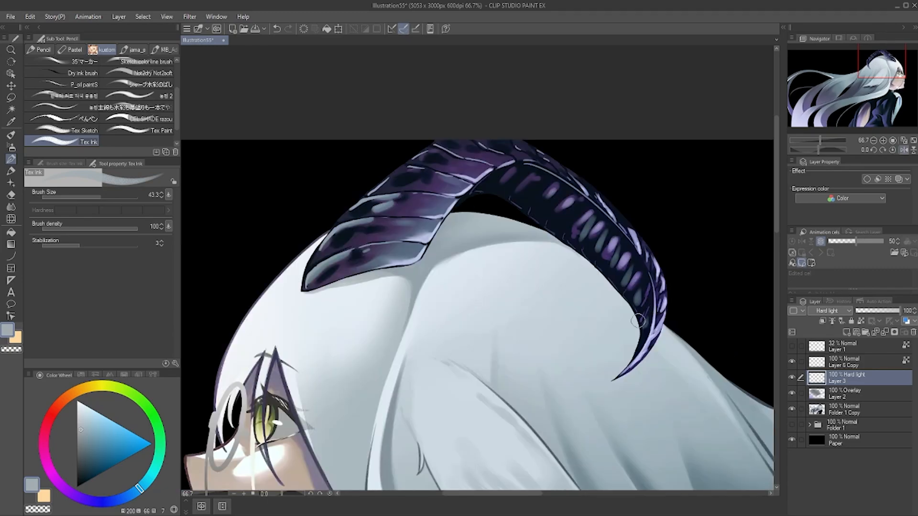
- Extend the grey-blue marks along the horn's underside toward its front section, undoing the unwanted strokes
mouse_move(561, 218)
mouse_down()
mouse_move(542, 211)
mouse_move(553, 201)
mouse_move(539, 211)
mouse_move(557, 191)
mouse_move(523, 198)
mouse_move(541, 180)
mouse_move(522, 200)
mouse_move(541, 176)
mouse_move(508, 190)
mouse_move(517, 168)
mouse_move(498, 175)
mouse_up()
key(ctrl+z)
key(ctrl+z)
key(h)
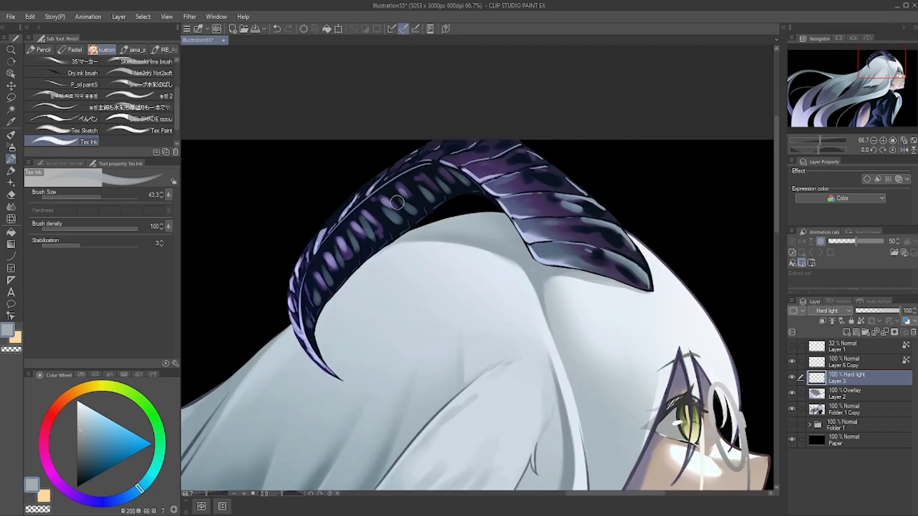
key(ctrl+z)
- Fade the marks on the upper underside of the horn with the Soft airbrush in transparent color at size 301.8
click(11, 148)
click(114, 194)
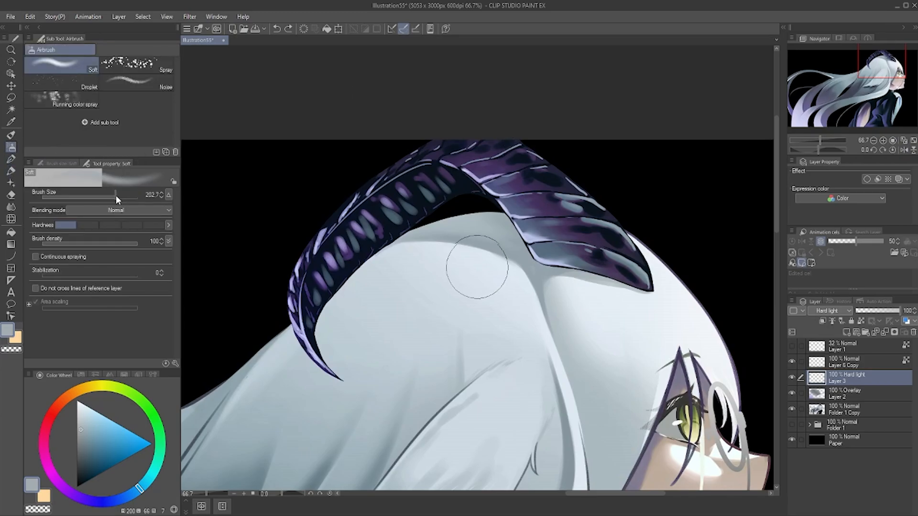
click(120, 198)
mouse_move(447, 198)
mouse_down()
mouse_move(444, 192)
mouse_move(421, 211)
mouse_move(378, 215)
mouse_move(405, 204)
mouse_move(352, 237)
mouse_move(360, 234)
mouse_up()
key(h)
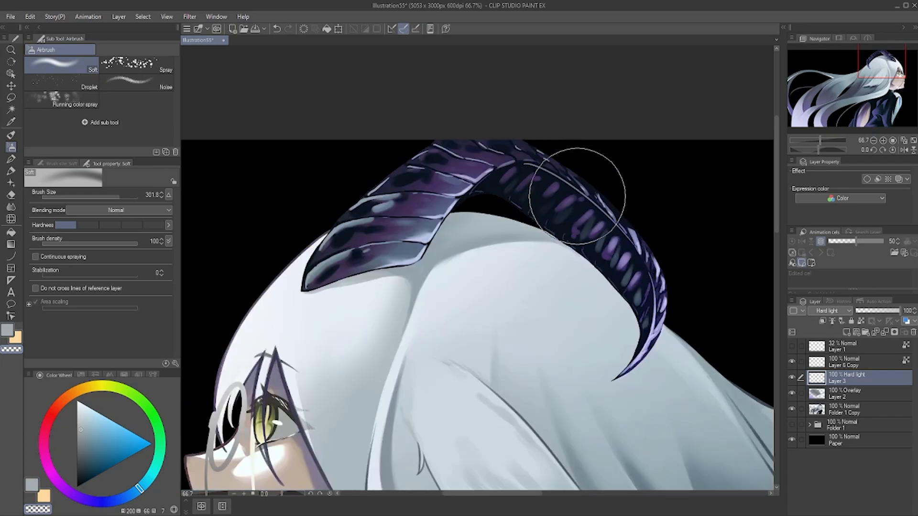
scroll(633, 217, down, 5)
scroll(632, 234, up, 4)
scroll(485, 223, down, 3)
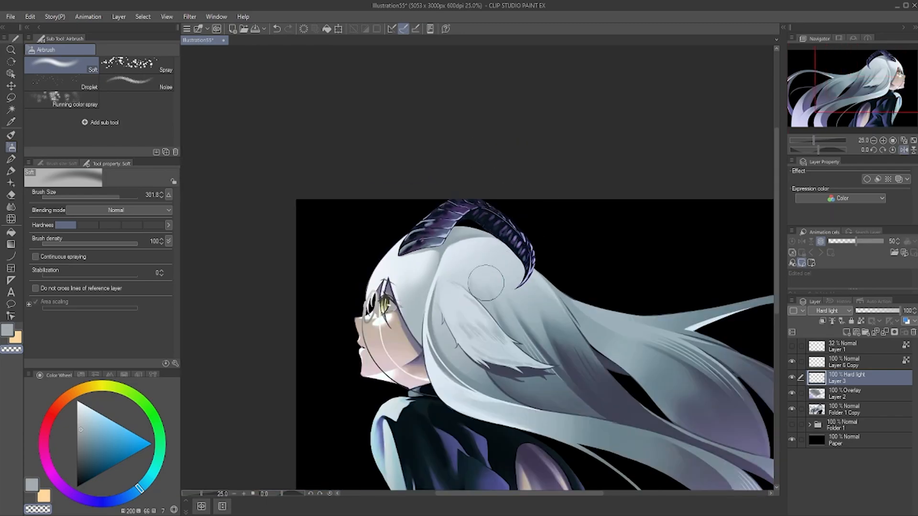
- On the Folder 1 Copy layer, select the hair area beneath the horn, airbrush it with sampled grey-blue shading, and clear the selection
key(h)
key(h)
scroll(468, 245, up, 4)
key(m)
ctrl+shift+click(409, 211)
mouse_move(281, 329)
mouse_down()
mouse_move(597, 232)
mouse_move(449, 313)
mouse_up()
key(b)
alt+click(298, 343)
key(/)
drag(343, 263, 489, 279)
key(ctrl+d)
- Soften the hair shading beneath the horn with the Blur tool at size 61.4 and touch it up with a brush stroke
key(j)
scroll(550, 219, down, 9)
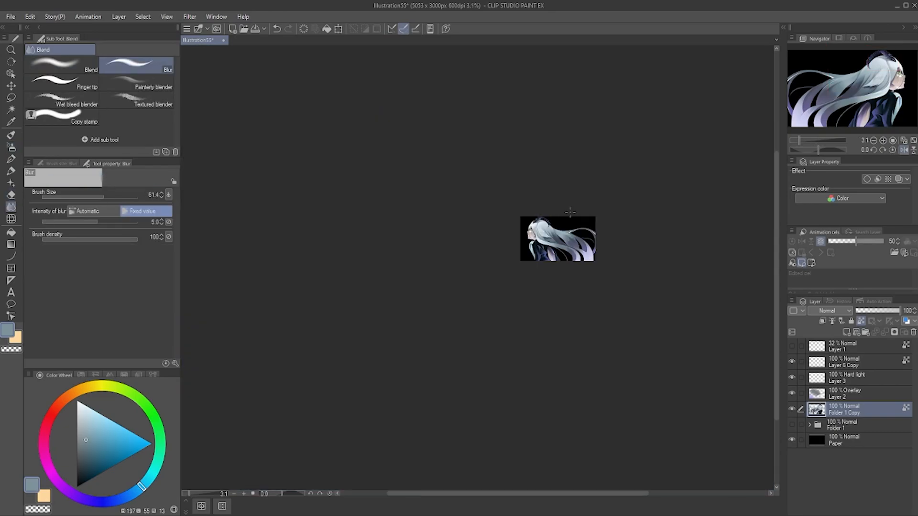
scroll(550, 220, up, 9)
key(p)
mouse_move(344, 273)
mouse_down()
mouse_move(258, 363)
mouse_move(395, 297)
mouse_up()
- Try to erase Overlay layer shading near the horn with the Soft airbrush in transparent color at size 273.2, and undo the stroke
click(813, 394)
key(b)
key(c)
key(ctrl+z)
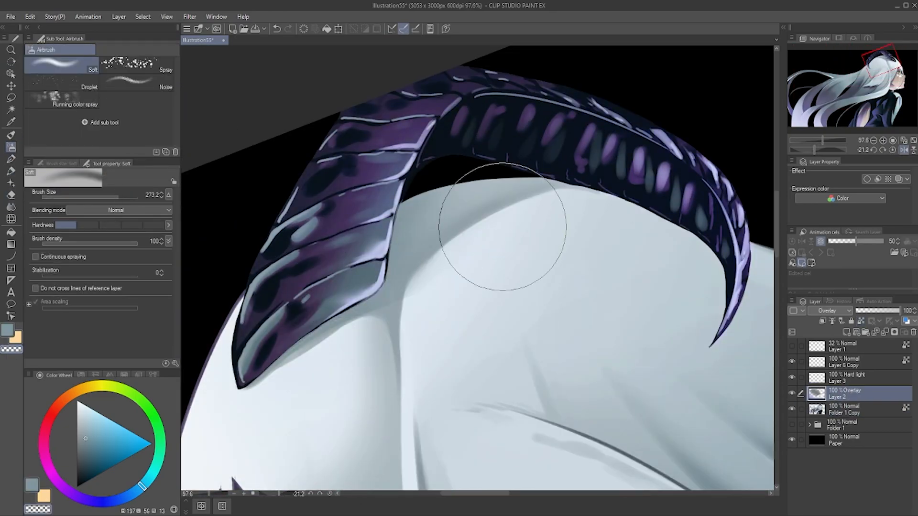
key(ctrl+at)
scroll(460, 338, down, 2)
- Make the Hard light layer active and sample the blue-violet of the jacket fold beside the sleeve opening
click(843, 376)
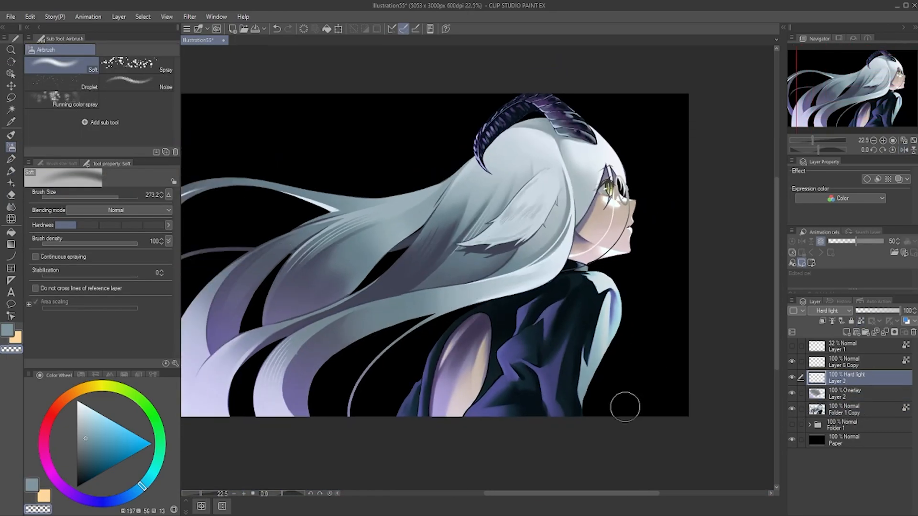
scroll(478, 334, up, 4)
alt+click(473, 334)
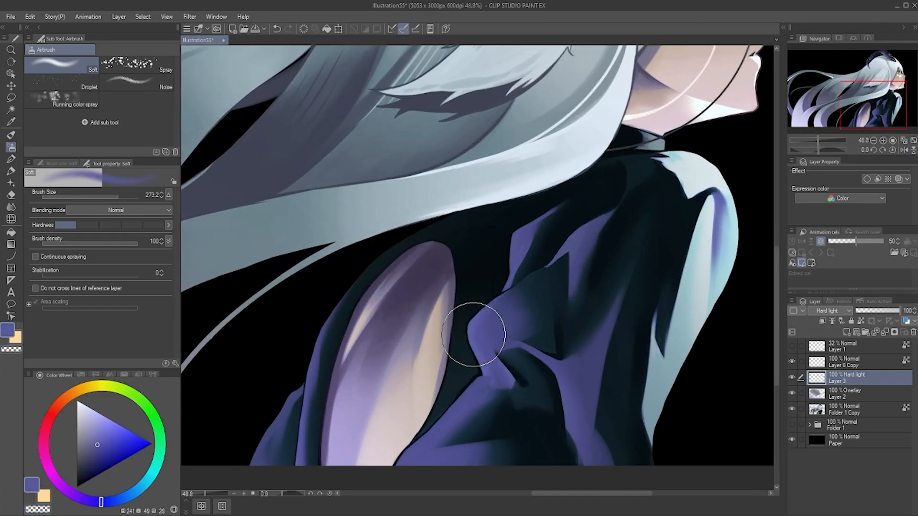
- Try painting the edge of the jacket fold with Tex Ink at size 82.8, first in violet and then in pale grey, undoing the strokes
key(p)
click(11, 159)
drag(84, 196, 107, 196)
drag(474, 333, 493, 370)
key(ctrl+z)
key(ctrl+z)
click(78, 412)
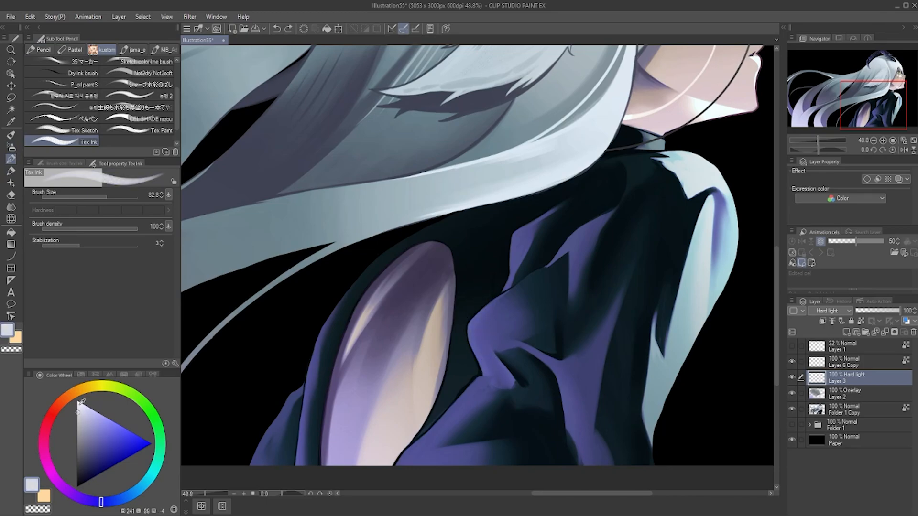
drag(472, 331, 487, 371)
key(ctrl+z)
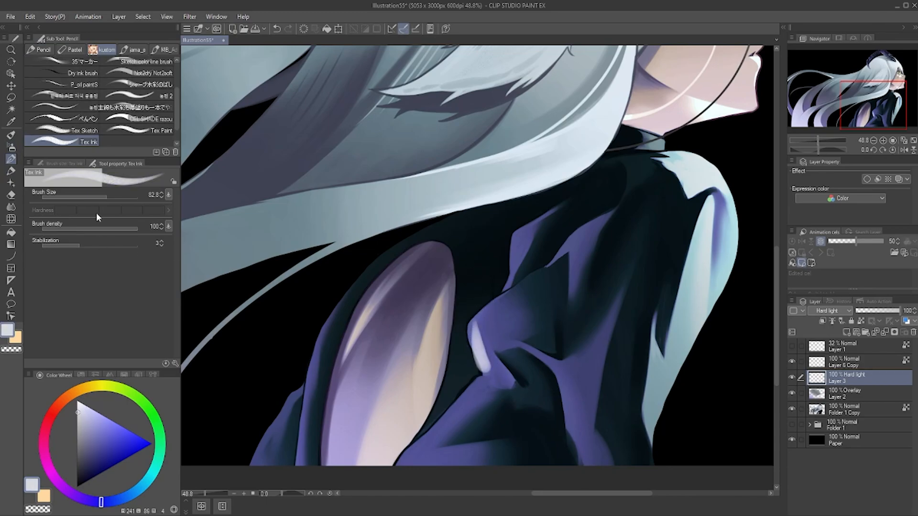
key(ctrl+z)
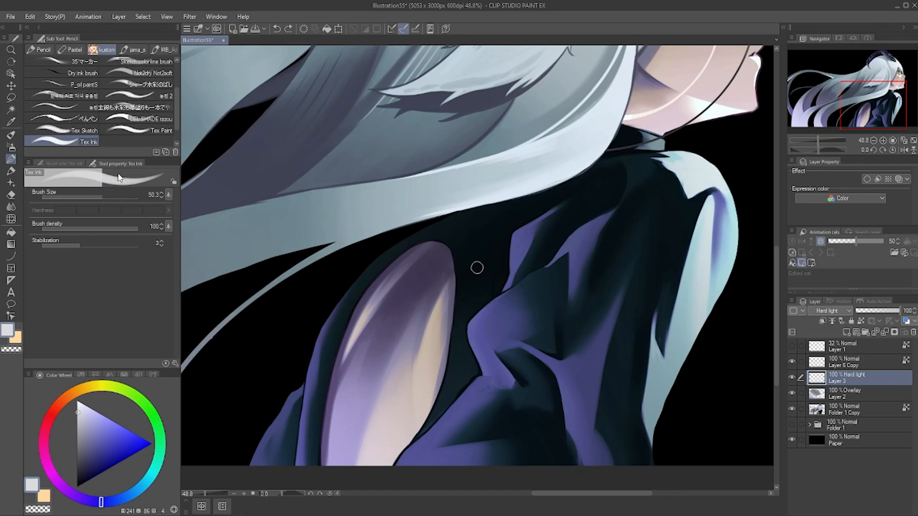
- Look through the custom pencil brushes, choose the Meltea Brush, and set its size to 47.5
click(74, 51)
click(106, 49)
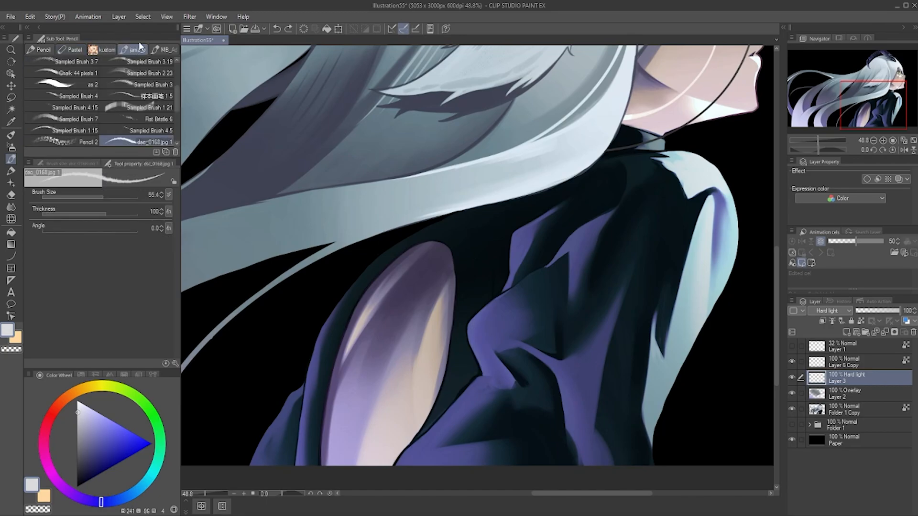
click(72, 50)
click(107, 49)
scroll(175, 93, up, 4)
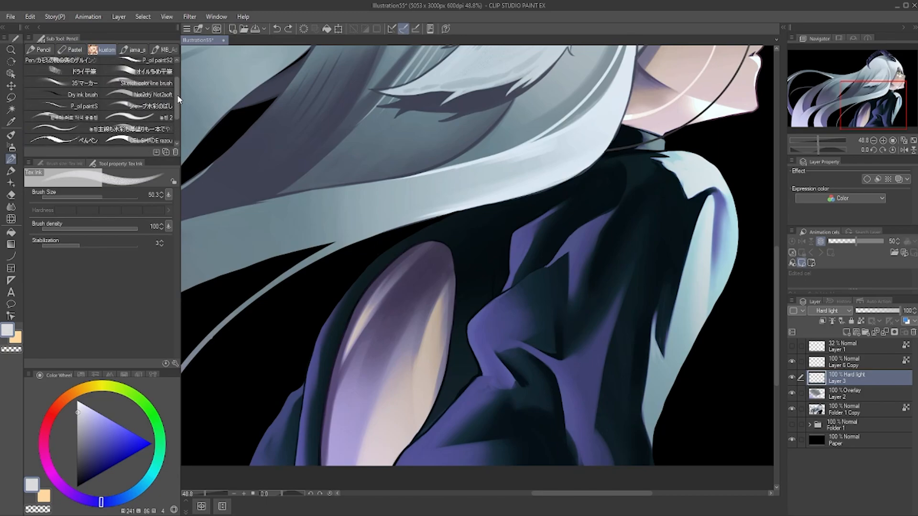
click(101, 75)
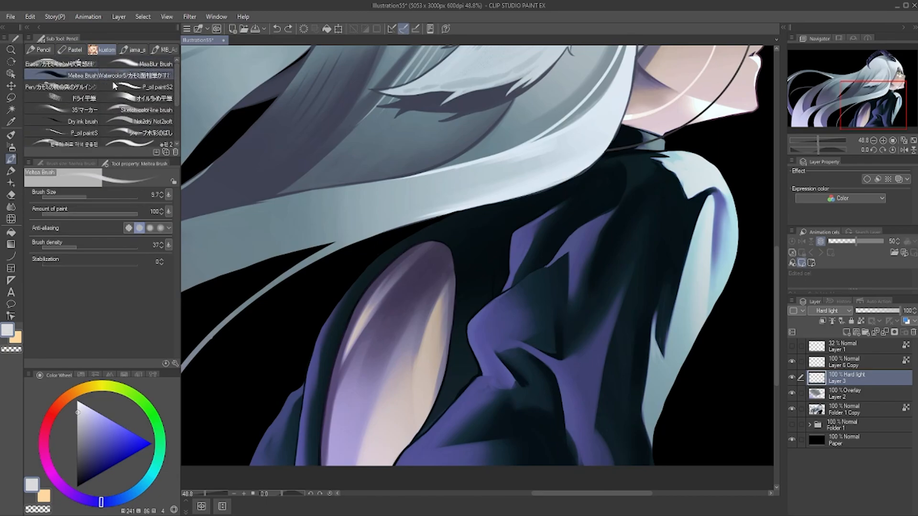
drag(87, 193, 101, 194)
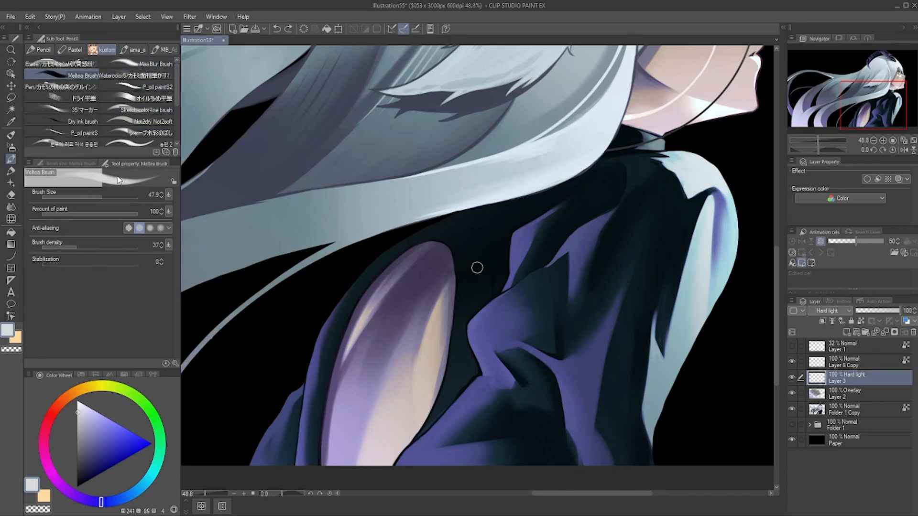
- Paint a light violet highlight along the pointed jacket fold beside the opening with the Meltea Brush at size 55.6, undoing unsatisfactory strokes
drag(470, 329, 491, 372)
drag(100, 197, 104, 198)
key(ctrl+z)
click(84, 421)
mouse_move(471, 338)
mouse_down()
mouse_move(490, 379)
mouse_move(474, 335)
mouse_up()
key(ctrl+z)
key(ctrl+z)
key(ctrl+z)
key(ctrl+z)
key(ctrl+z)
mouse_move(487, 375)
mouse_down()
mouse_move(470, 329)
mouse_move(503, 294)
mouse_up()
key(ctrl+z)
key(ctrl+z)
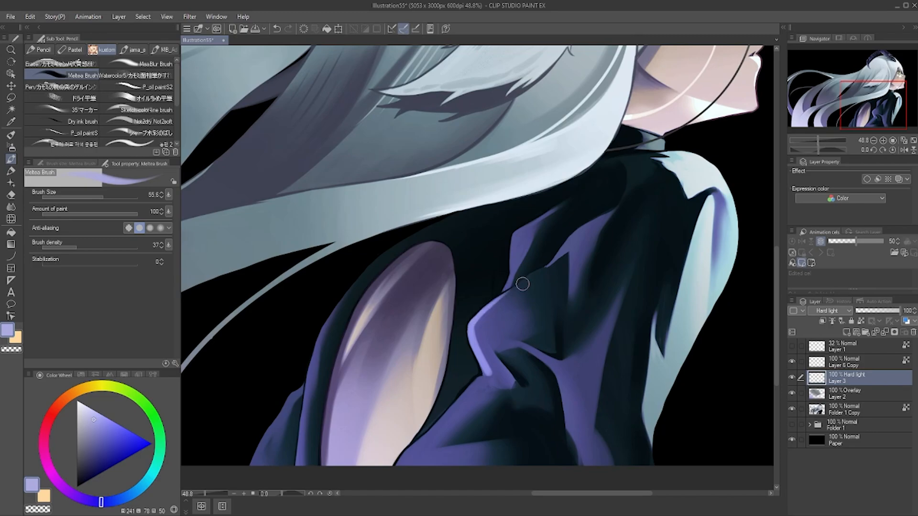
- Extend the light violet highlight from the fold's corner down along the jacket edge beside the opening, redoing the stroke as needed
key(ctrl+z)
drag(486, 377, 453, 411)
key(ctrl+z)
key(ctrl+z)
mouse_move(485, 377)
mouse_down()
mouse_move(398, 468)
mouse_move(433, 433)
mouse_up()
key(ctrl+z)
- Paint a broad light violet highlight across the jacket's lower edge with the Meltea Brush at size 183.5, redoing the first stroke
drag(107, 197, 116, 192)
mouse_move(398, 467)
mouse_down()
mouse_move(431, 453)
mouse_move(482, 445)
mouse_up()
key(ctrl+z)
drag(406, 460, 479, 449)
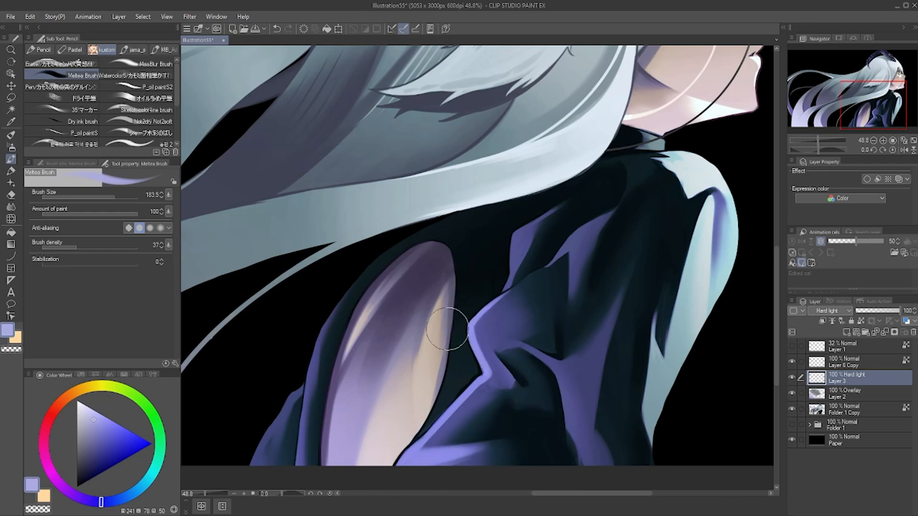
- Soften the violet highlights on the jacket folds with the Blur tool at size 82.8 and check the whole illustration mirrored
click(11, 207)
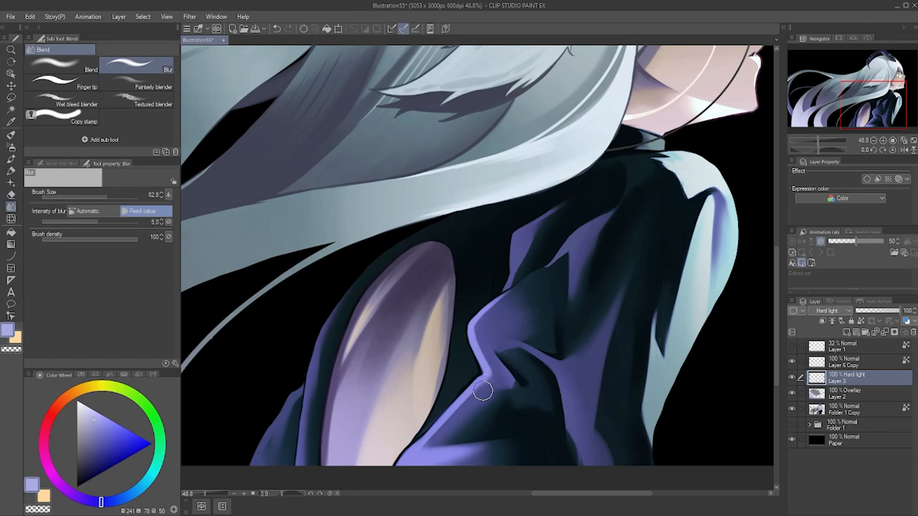
key(h)
scroll(543, 331, down, 4)
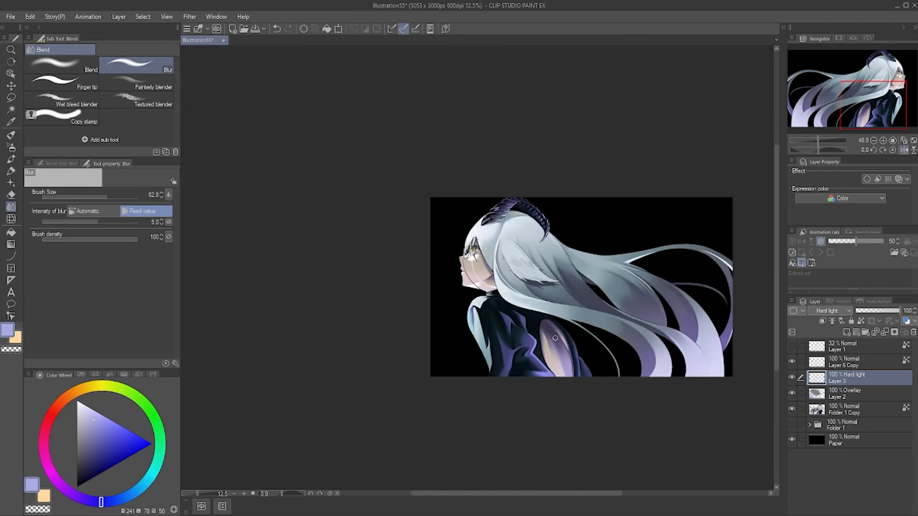
scroll(549, 333, up, 3)
key(h)
- Rework the violet highlight at the jacket fold's corner with the Meltea Brush at size 82.8, then soften it with Blur at size 96.1
click(11, 159)
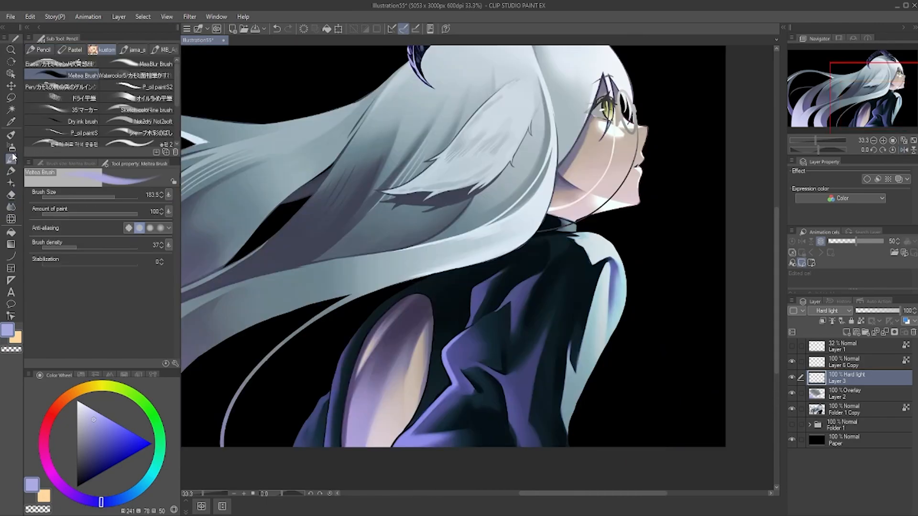
click(109, 194)
key(h)
mouse_move(506, 354)
mouse_down()
mouse_move(477, 388)
mouse_move(485, 383)
mouse_up()
key(ctrl+z)
key(ctrl+z)
drag(510, 352, 487, 382)
key(ctrl+z)
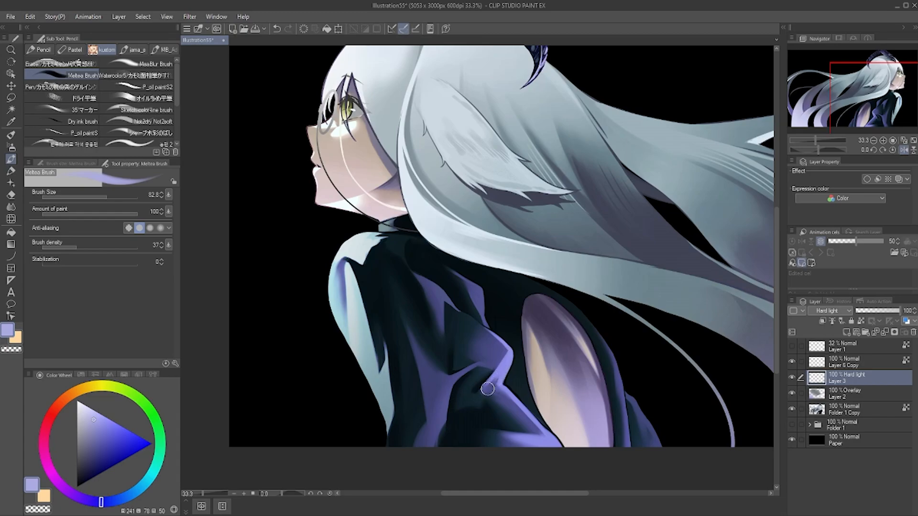
click(12, 207)
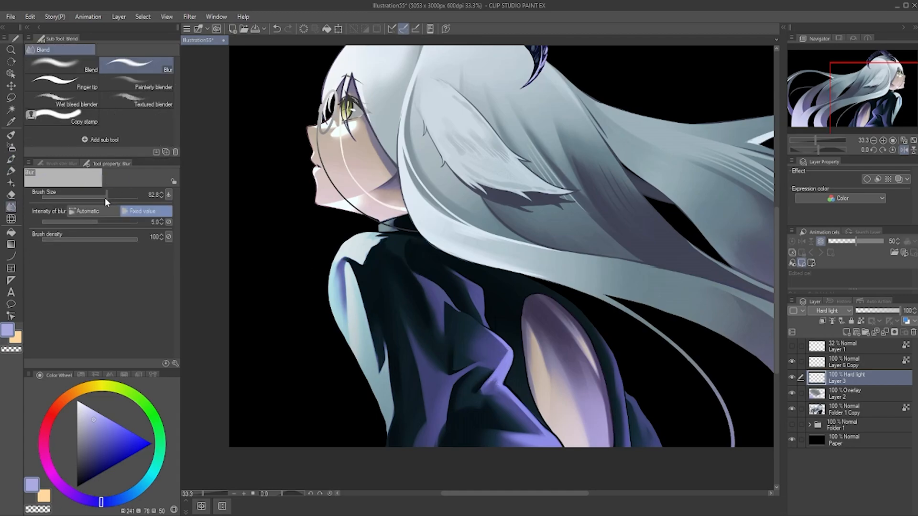
mouse_move(490, 387)
mouse_down()
mouse_move(478, 390)
mouse_move(500, 383)
mouse_up()
key(h)
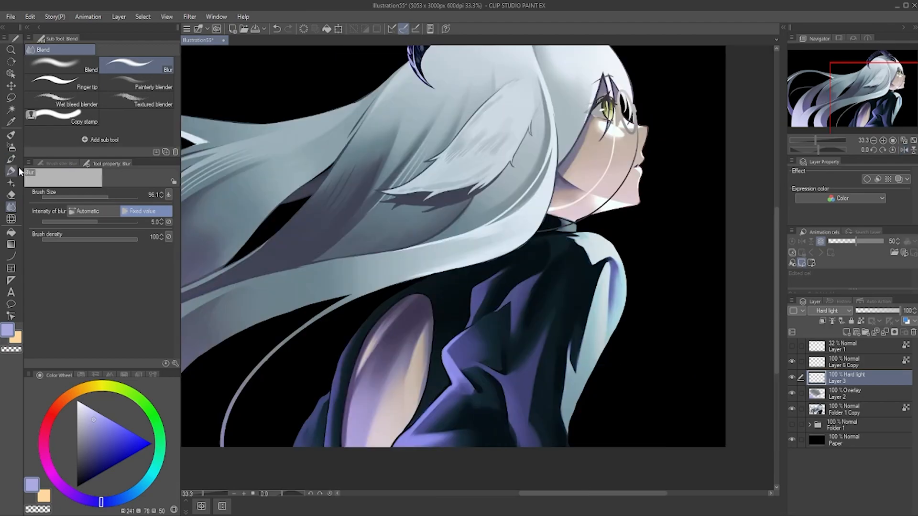
- Refine the small highlight at the fold's corner with the Meltea Brush at size 33.8, trimming it with transparent color and checking it mirrored
click(12, 171)
click(11, 158)
click(103, 195)
key(h)
key(h)
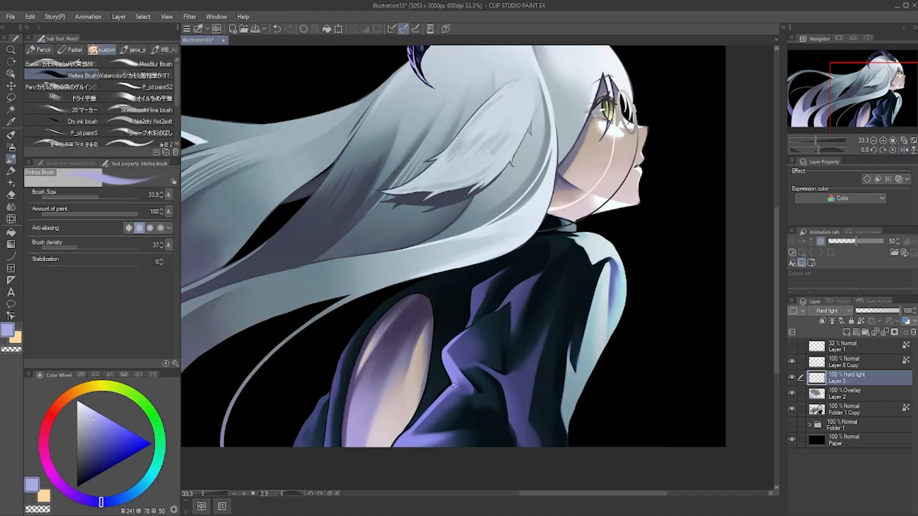
key(h)
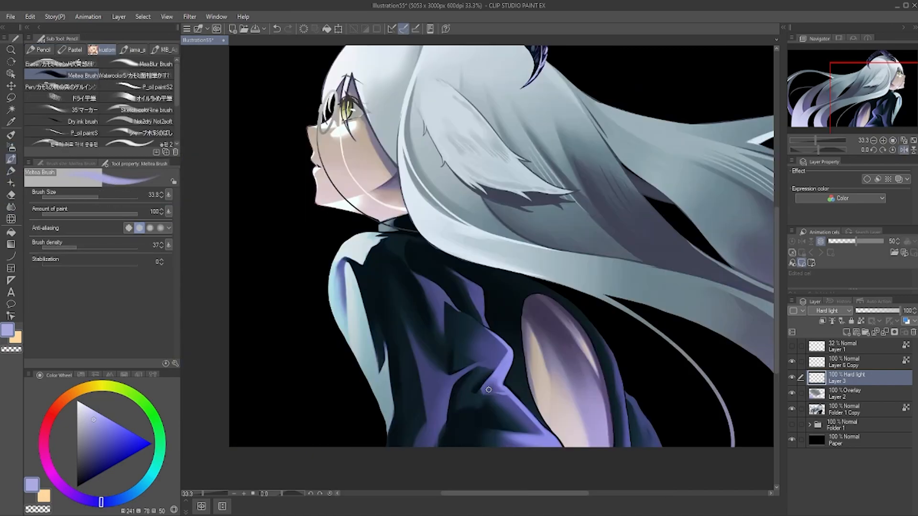
key(h)
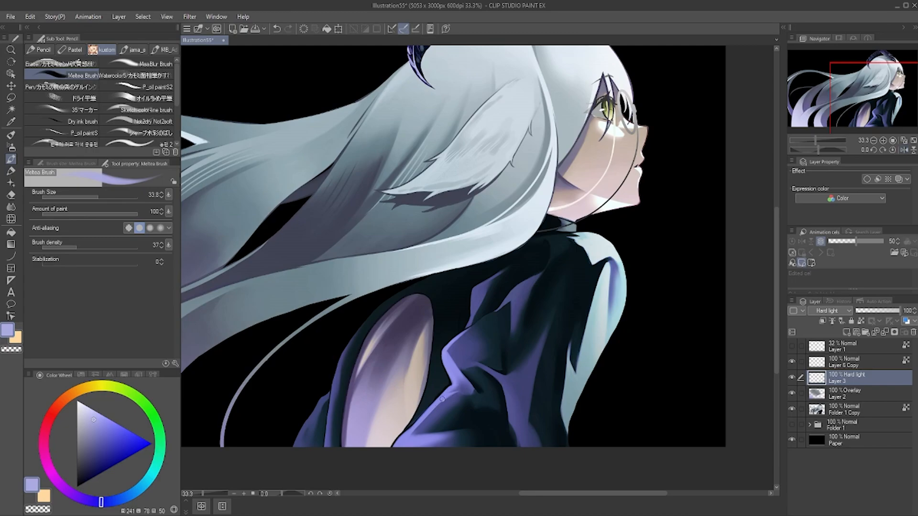
key(h)
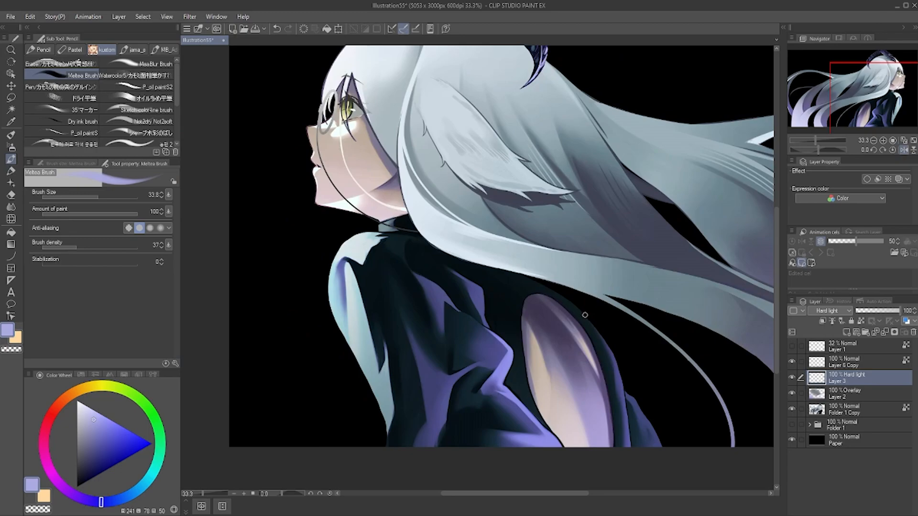
key(h)
key(h)
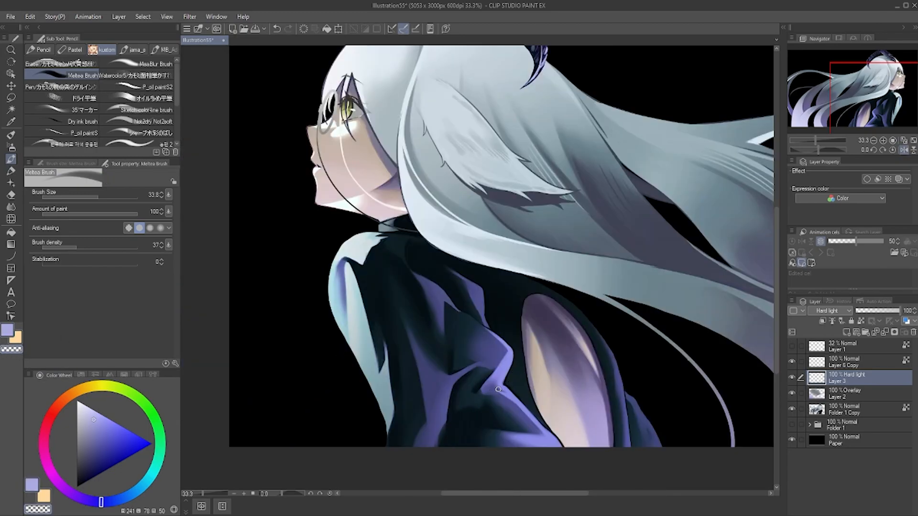
key(h)
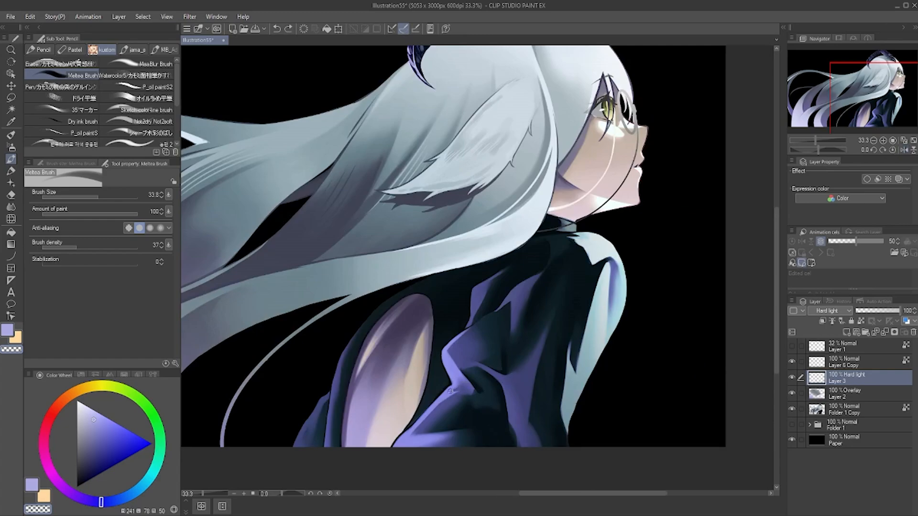
key(h)
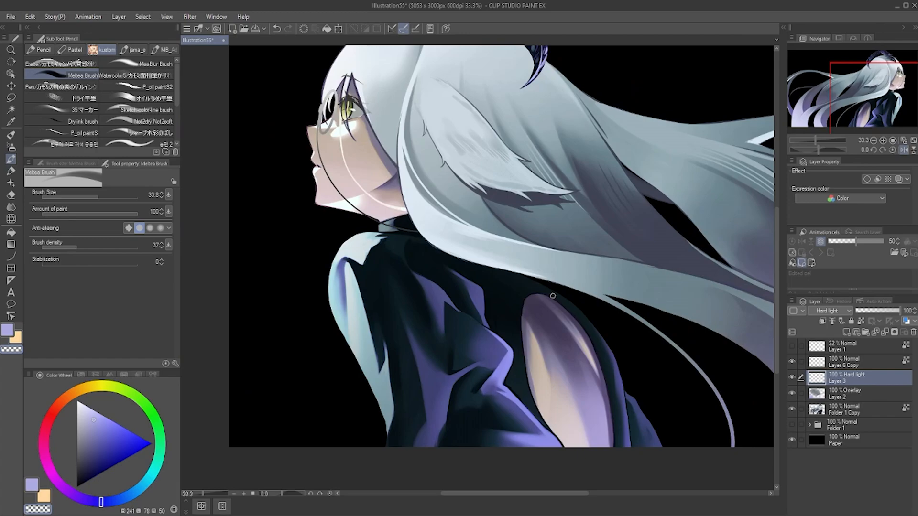
- Paint a light violet highlight along the edge of the upper jacket fold with the Meltea Brush at size 47.9, undoing unsatisfactory strokes
key(h)
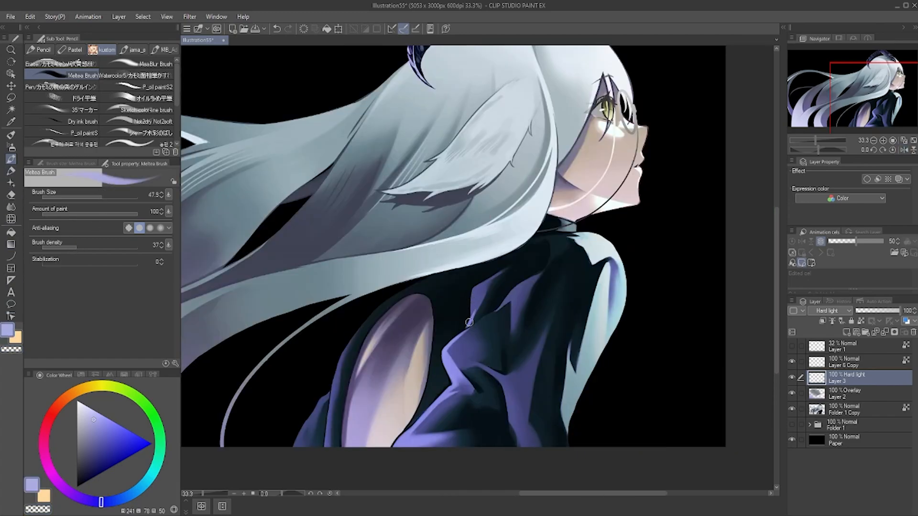
drag(472, 312, 475, 291)
key(ctrl+z)
key(ctrl+z)
key(ctrl+z)
- Soften the upper fold's violet highlight with the Blur tool, reducing its size to 43.3 for the finer areas
click(11, 207)
drag(104, 197, 109, 197)
mouse_move(512, 269)
mouse_down()
mouse_move(501, 275)
mouse_move(547, 246)
mouse_move(452, 305)
mouse_up()
drag(108, 194, 101, 197)
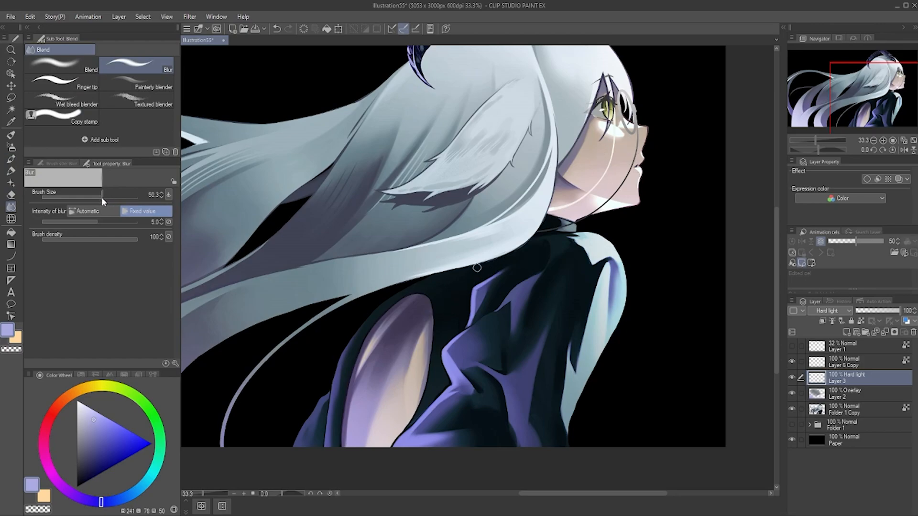
scroll(477, 313, up, 2)
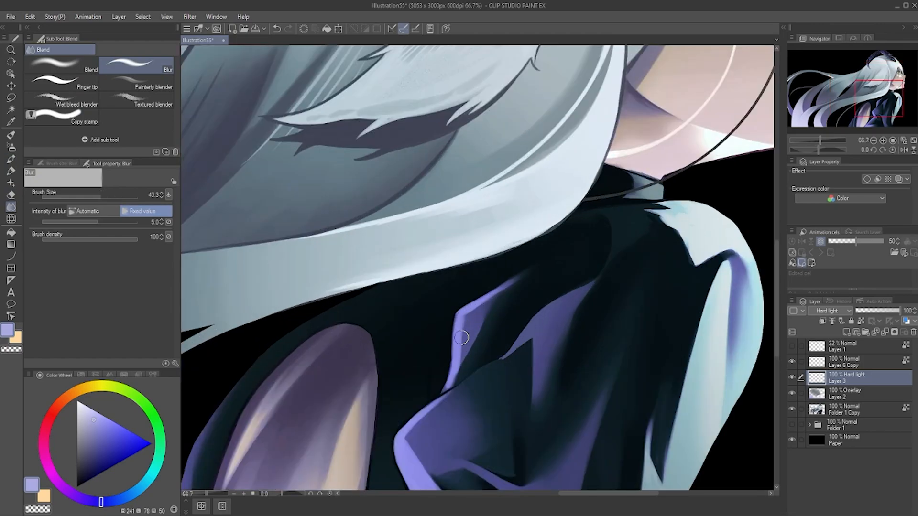
drag(466, 333, 466, 354)
scroll(512, 285, down, 2)
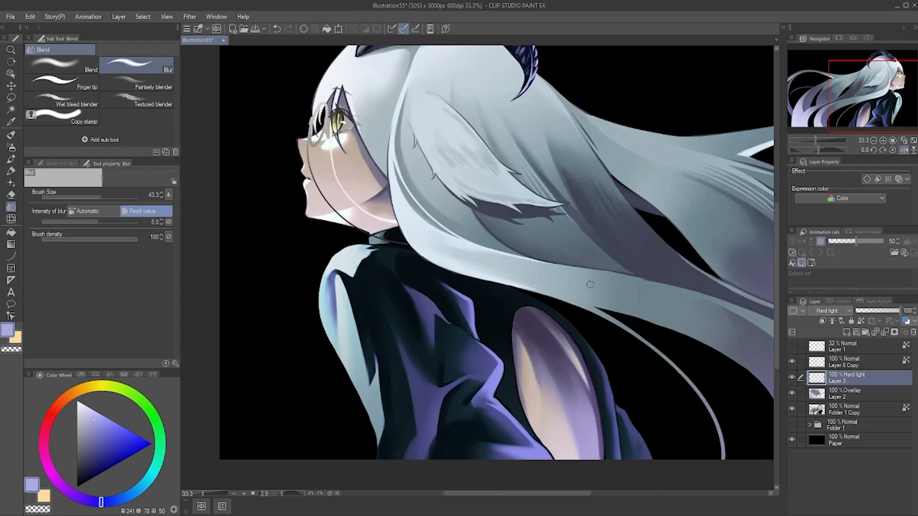
key(h)
- Paint a light violet highlight along the curved edge of the neighboring shoulder fold with the Meltea Brush at size 47.9, undoing unsatisfactory strokes
click(13, 161)
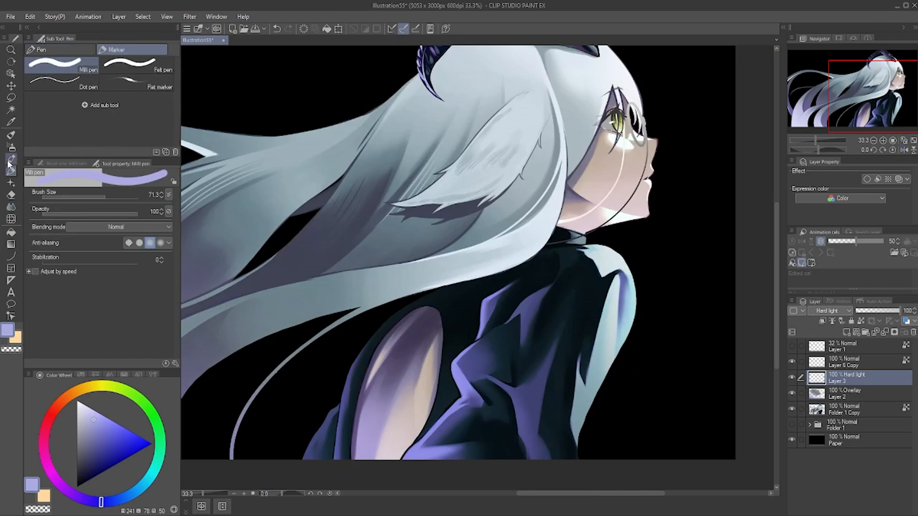
click(9, 168)
key(h)
key(h)
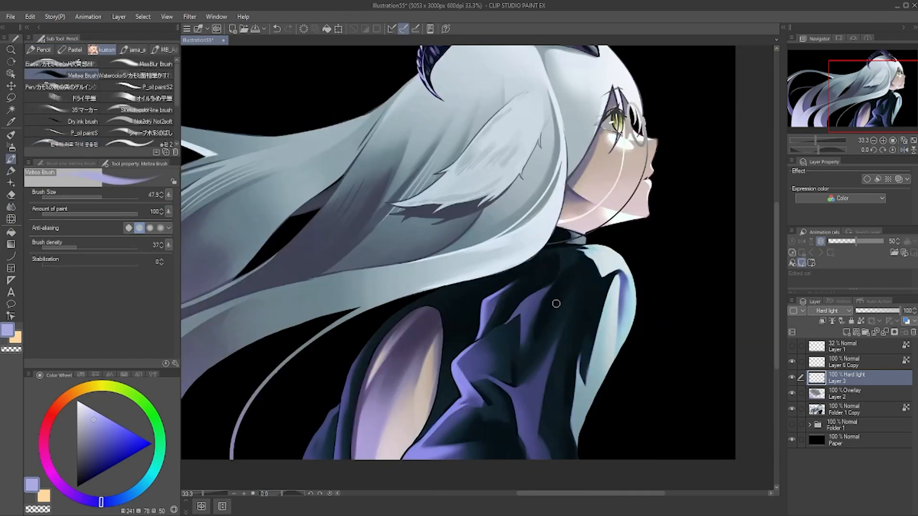
scroll(507, 311, up, 1)
mouse_move(504, 328)
mouse_down()
mouse_move(540, 288)
mouse_move(570, 273)
mouse_up()
key(ctrl+z)
key(ctrl+z)
mouse_move(529, 302)
mouse_down()
mouse_move(559, 277)
mouse_move(514, 320)
mouse_move(532, 299)
mouse_up()
key(ctrl+z)
key(ctrl+z)
key(ctrl+z)
key(ctrl+z)
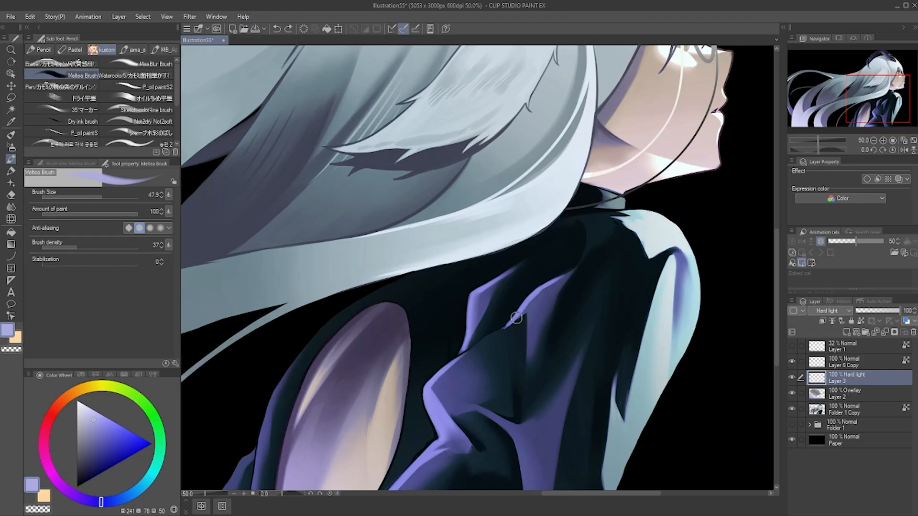
- Extend the violet highlights along the jacket folds and add violet rim light to the edges of the flowing hair strands
key(ctrl+minus)
mouse_move(430, 382)
mouse_down()
mouse_move(485, 340)
mouse_move(495, 320)
mouse_up()
mouse_move(490, 305)
mouse_down()
mouse_move(507, 306)
mouse_move(461, 399)
mouse_up()
key(ctrl+minus)
key(ctrl+plus)
key(ctrl+plus)
key(ctrl+minus)
key(ctrl+minus)
key(m)
key(b)
key(ctrl+d)
key(ctrl+plus)
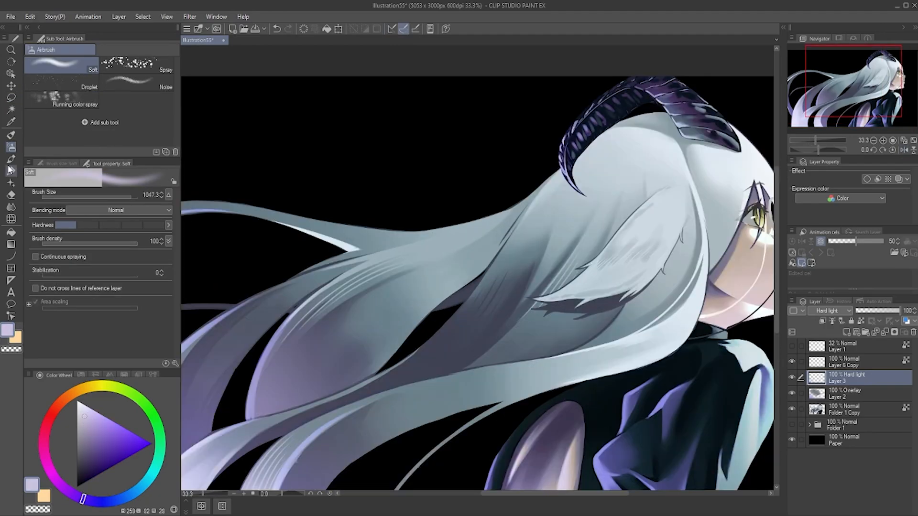
- Add fine loose strands around the flowing hair with the Meltea Brush at size 19.5 and merge the painted layers into one
key(p)
key(ctrl+minus)
key(h)
key(h)
key(h)
key(alt+bracketright)
key(ctrl+plus)
key(ctrl+plus)
key(ctrl+plus)
key(ctrl+plus)
key(h)
key(ctrl+minus)
key(ctrl+minus)
key(ctrl+minus)
key(h)
key(b)
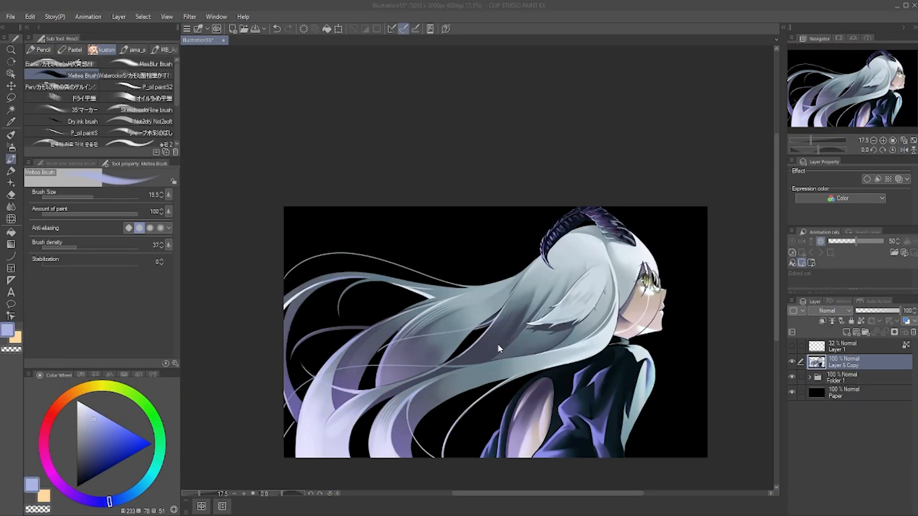
- Apply a half-tone color balance of 31 red, 3 green and 30 blue to the merged layer and compare it with the previous colors
click(30, 16)
mouse_move(102, 247)
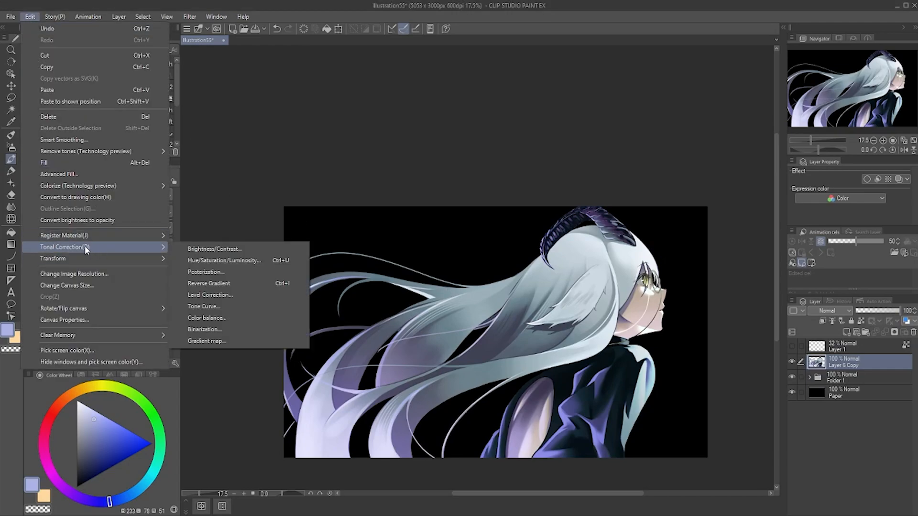
click(213, 317)
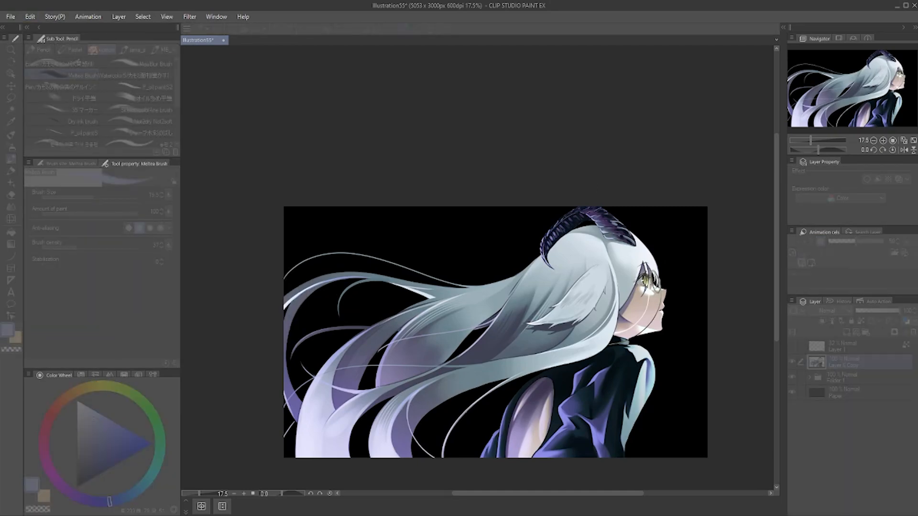
drag(633, 193, 265, 65)
drag(251, 105, 252, 105)
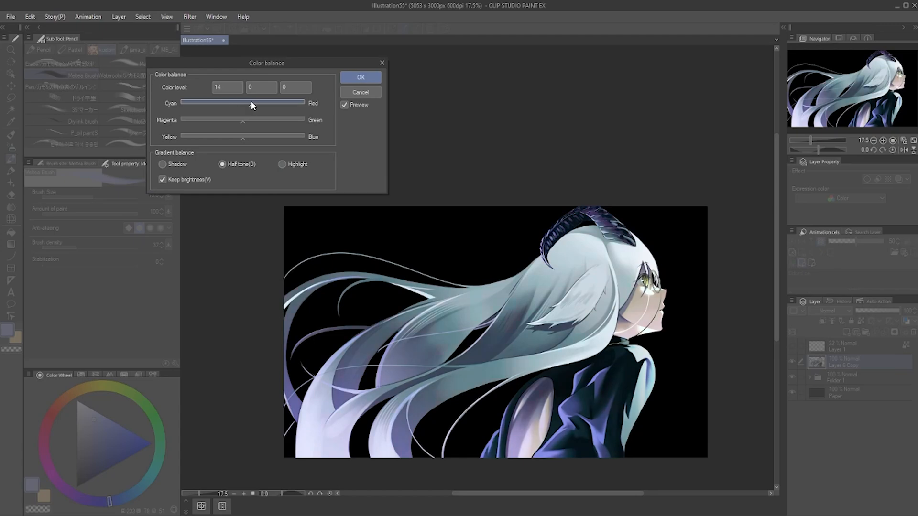
drag(251, 102, 257, 103)
drag(263, 102, 248, 120)
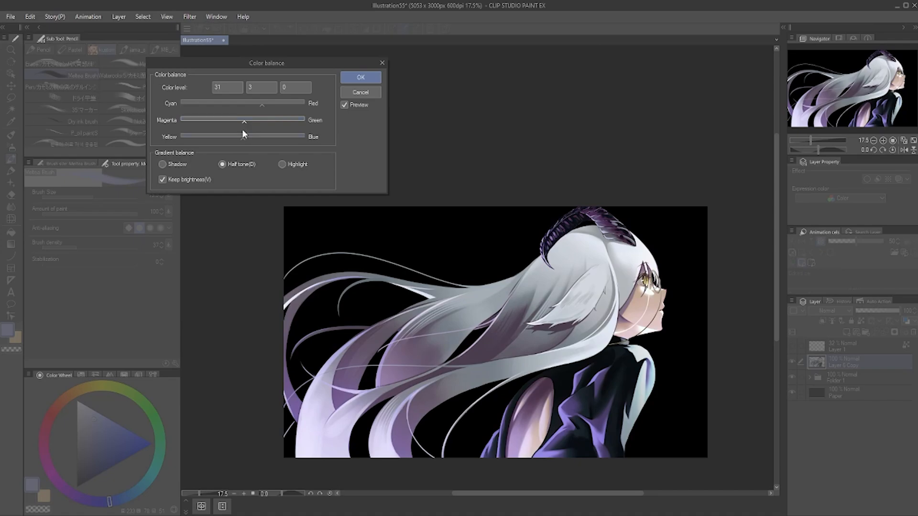
drag(221, 136, 262, 138)
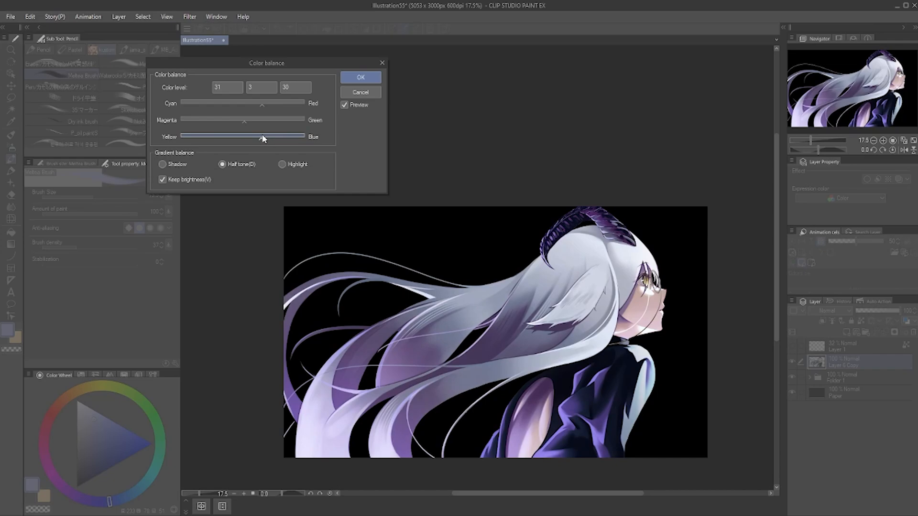
click(361, 77)
key(h)
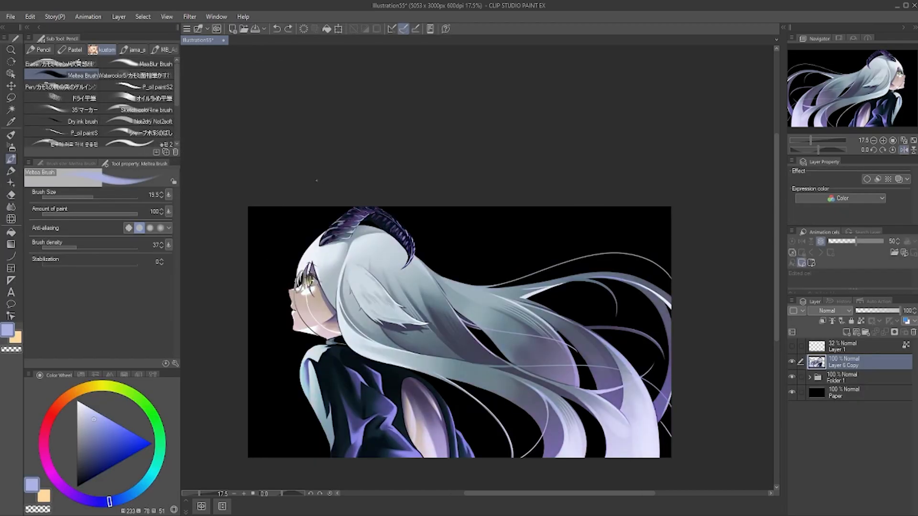
key(h)
key(ctrl+z)
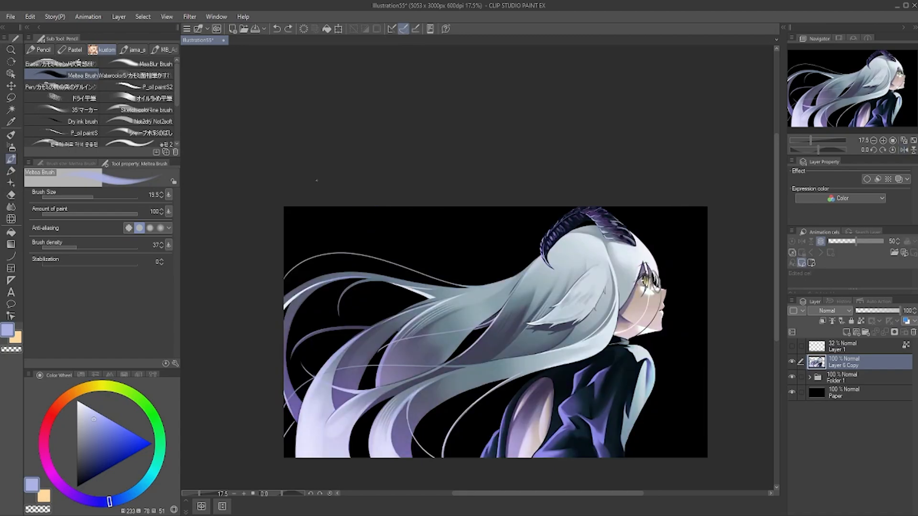
key(ctrl+y)
- Start a tone curve correction on the merged layer, anchoring the shadow end and pulling the lower midtones slightly down
click(30, 17)
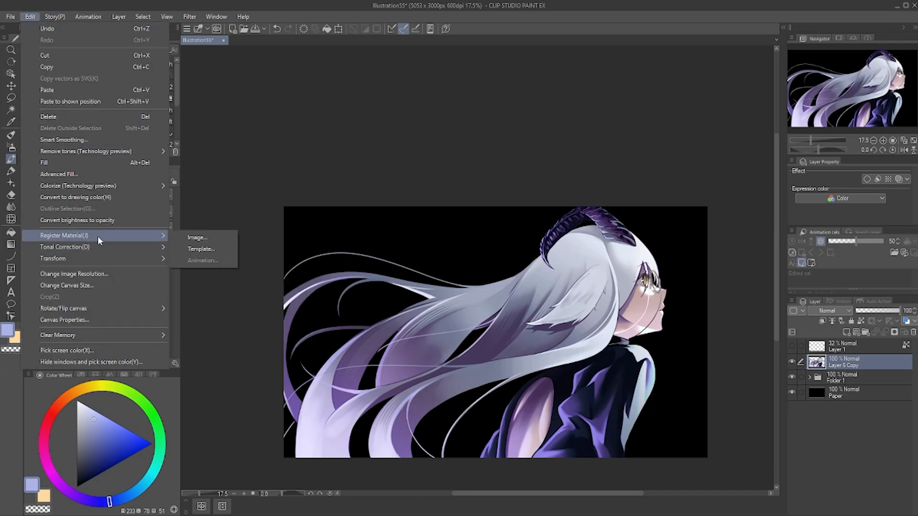
mouse_move(134, 247)
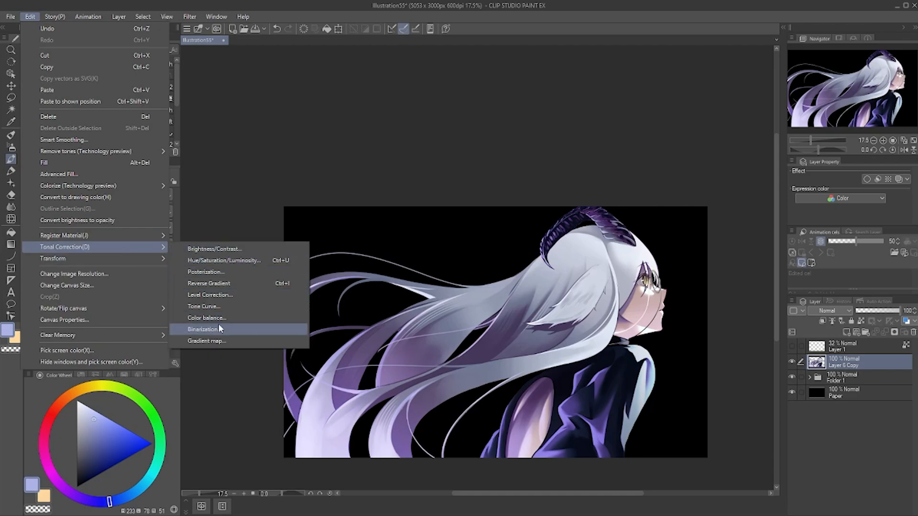
click(217, 307)
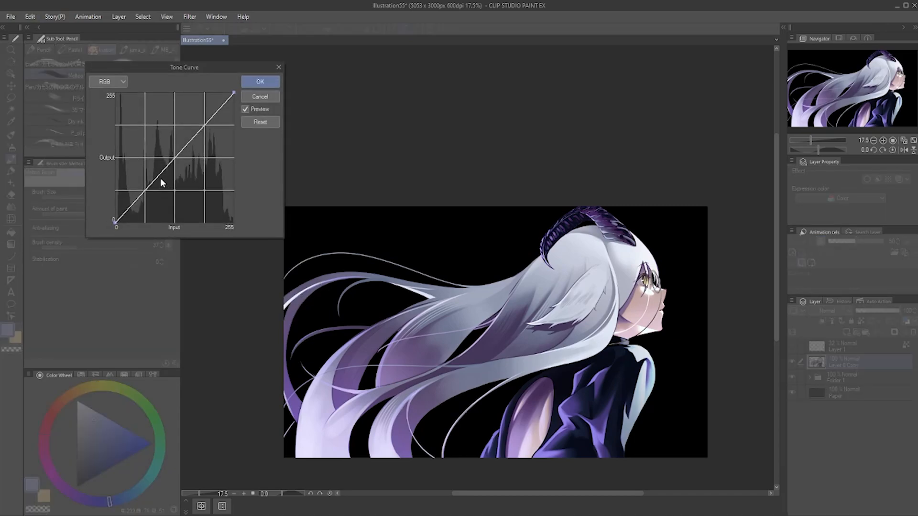
click(148, 187)
mouse_move(148, 187)
mouse_down()
mouse_move(142, 201)
mouse_move(145, 192)
mouse_up()
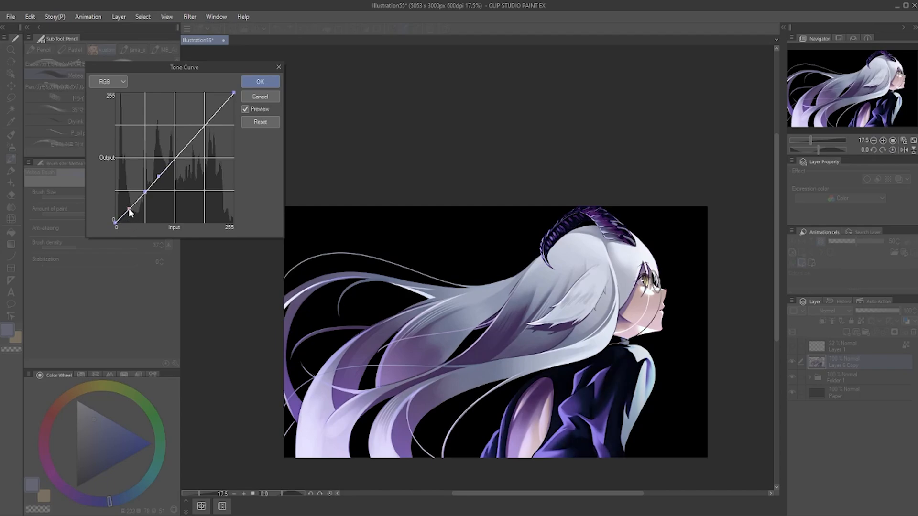
drag(128, 208, 130, 204)
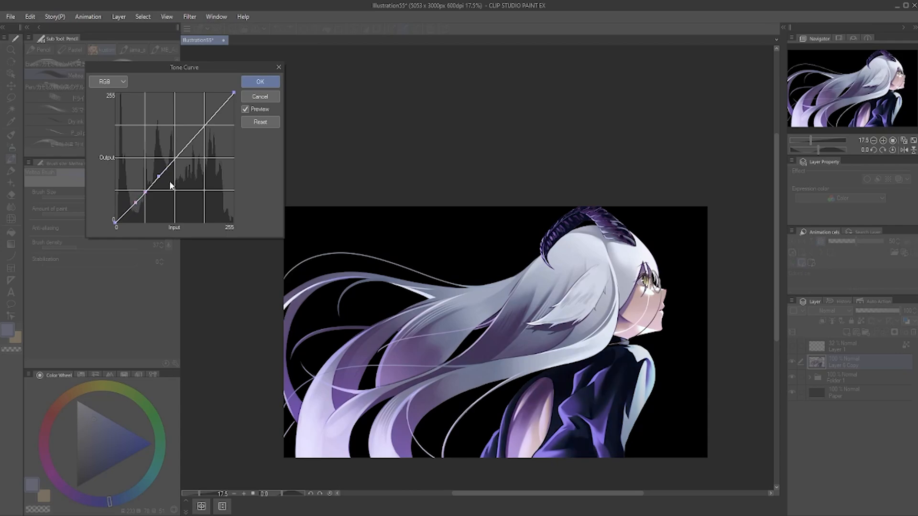
click(171, 161)
drag(171, 164, 169, 173)
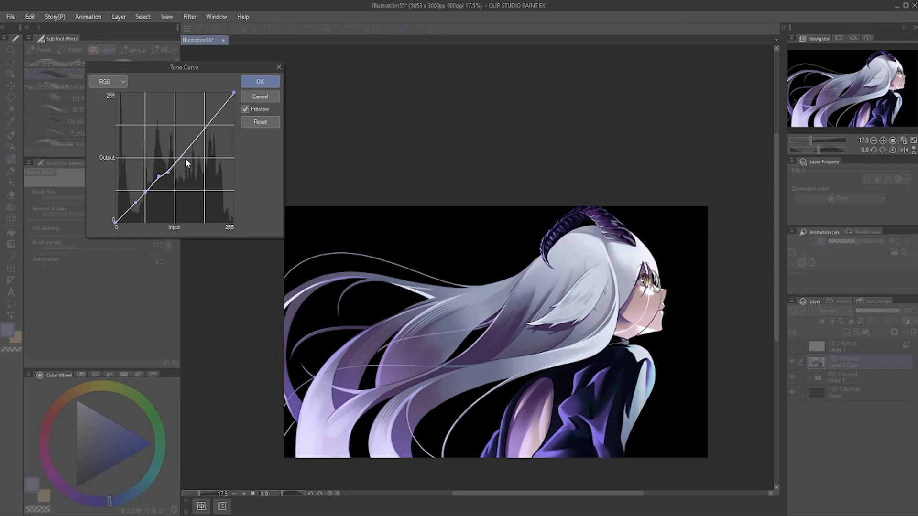
- Raise the upper midtones and highlights of the RGB tone curve and apply the correction
drag(176, 163, 178, 150)
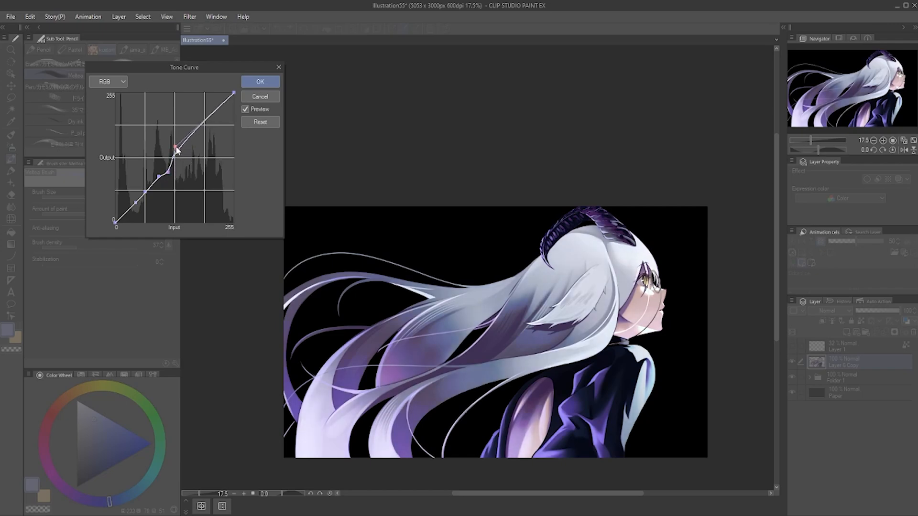
key(h)
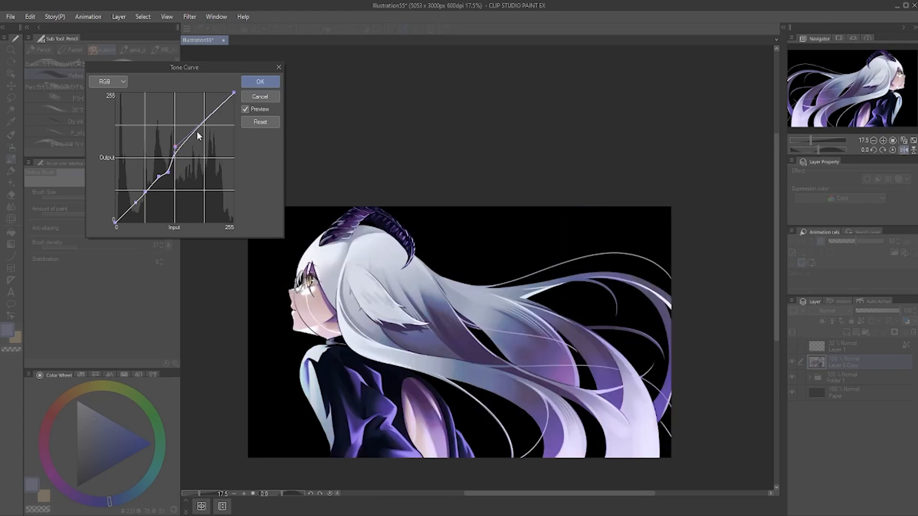
drag(214, 113, 208, 110)
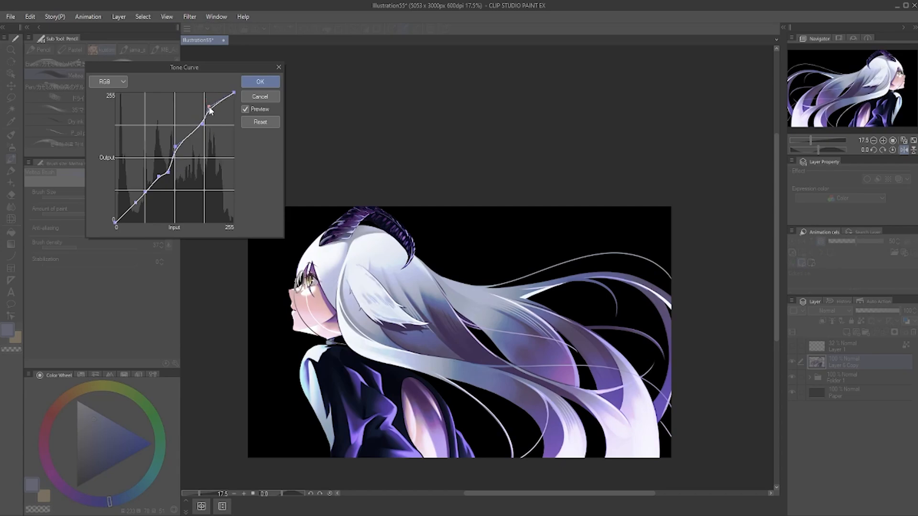
click(258, 87)
key(h)
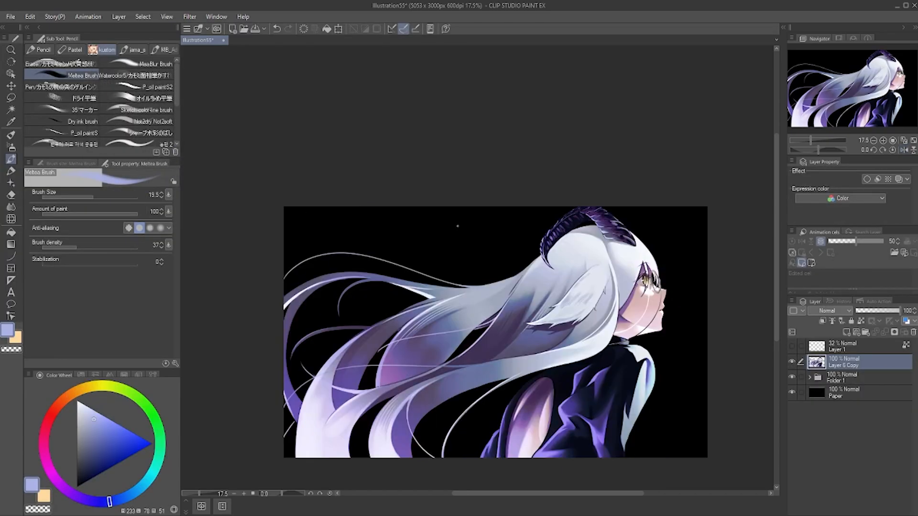
- Compare the illustration with and without the tone curve correction in both normal and mirrored views
key(ctrl+z)
key(ctrl+y)
key(h)
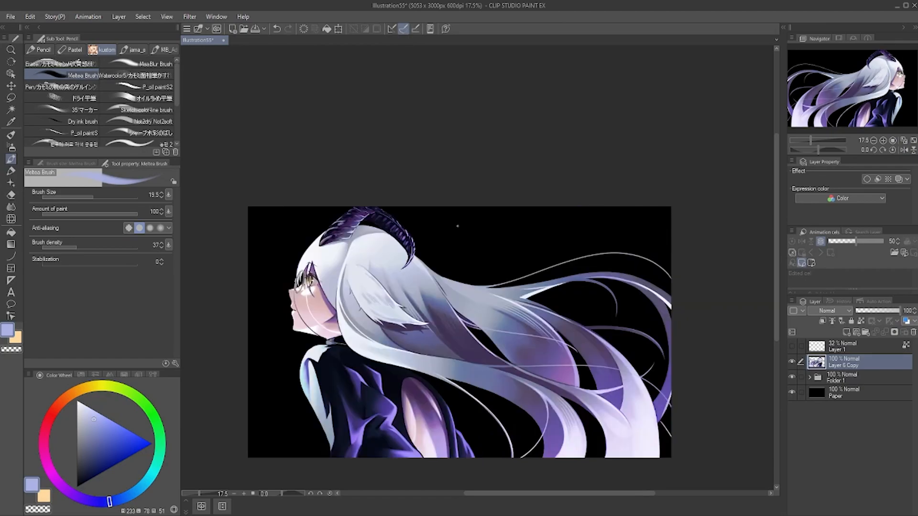
key(ctrl+z)
key(ctrl+y)
key(h)
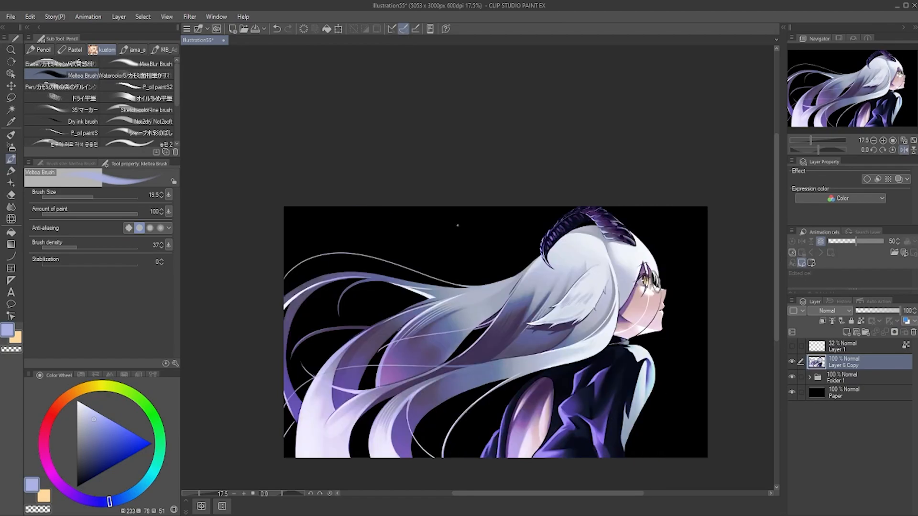
key(ctrl+z)
key(ctrl+y)
key(ctrl+z)
key(ctrl+y)
scroll(566, 364, up, 3)
scroll(566, 363, down, 3)
scroll(560, 344, up, 2)
key(h)
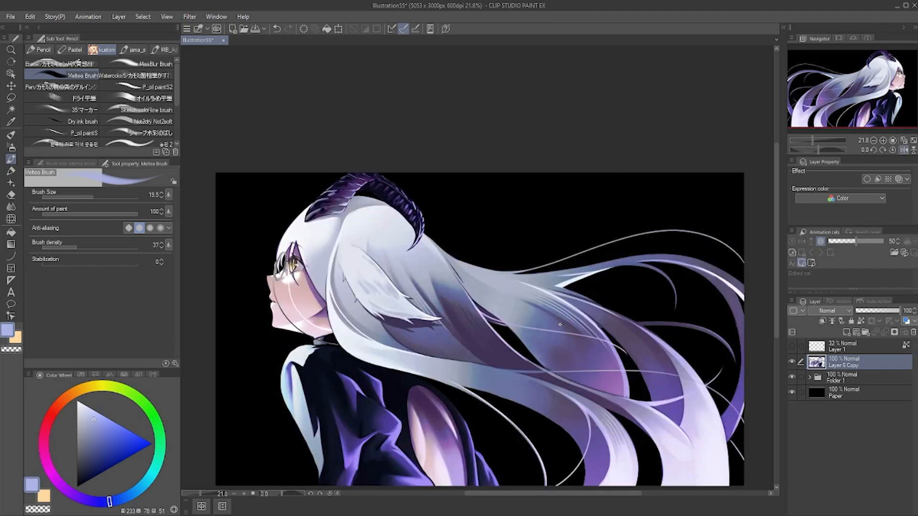
key(ctrl+z)
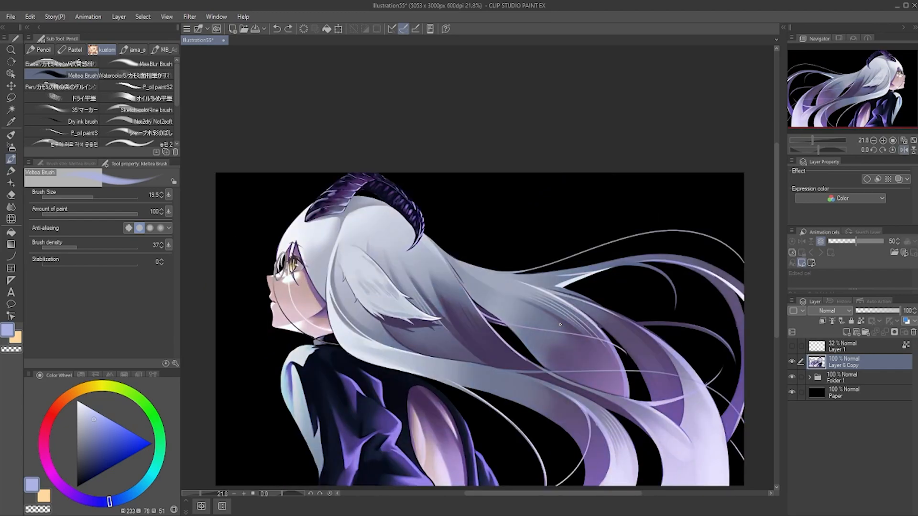
key(ctrl+y)
key(h)
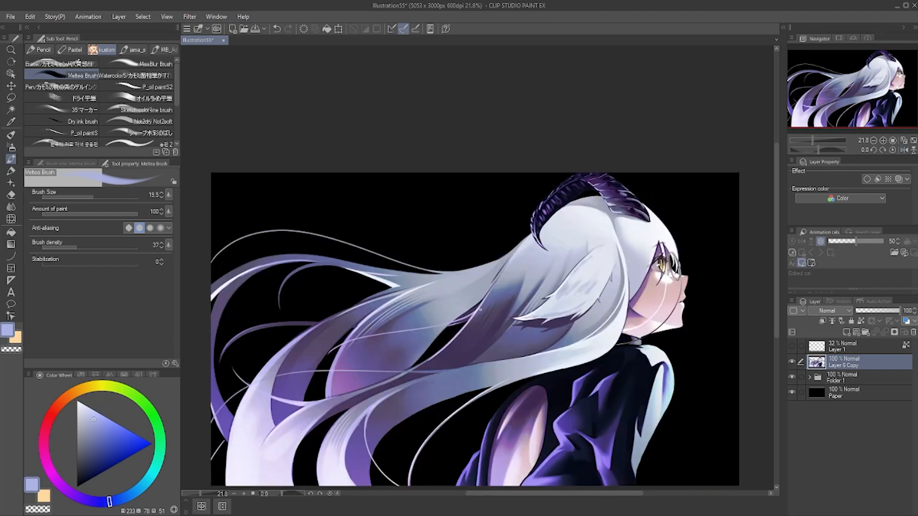
click(30, 14)
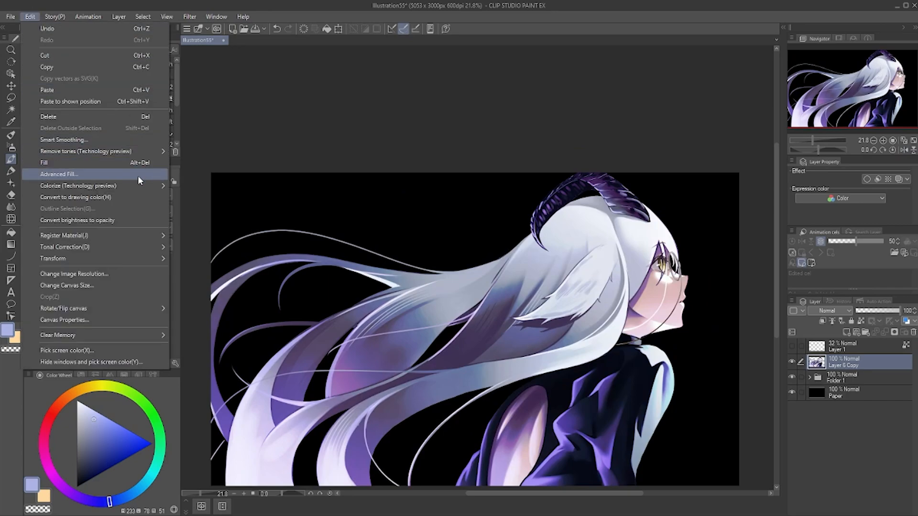
mouse_move(98, 246)
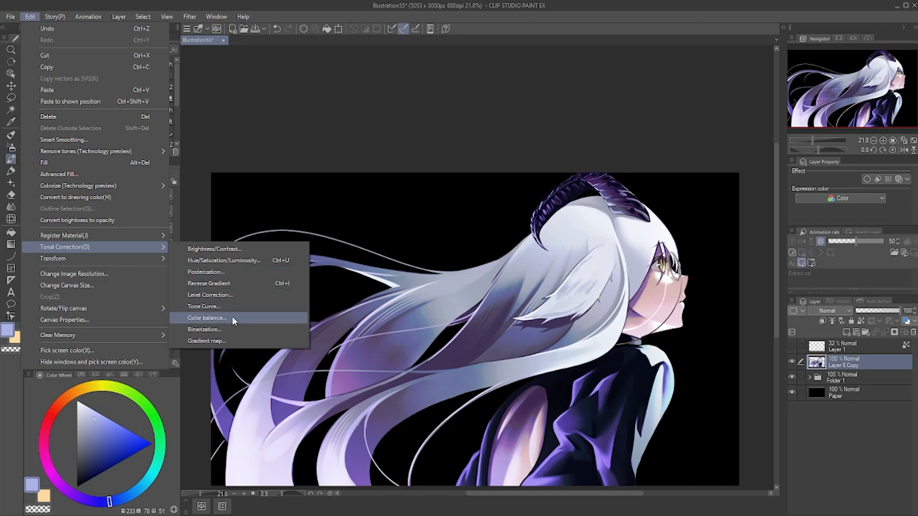
click(222, 294)
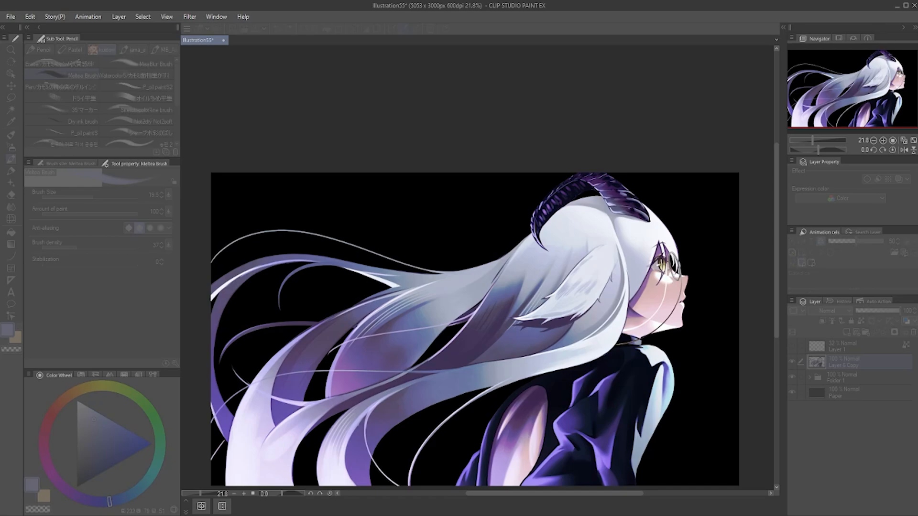
click(30, 16)
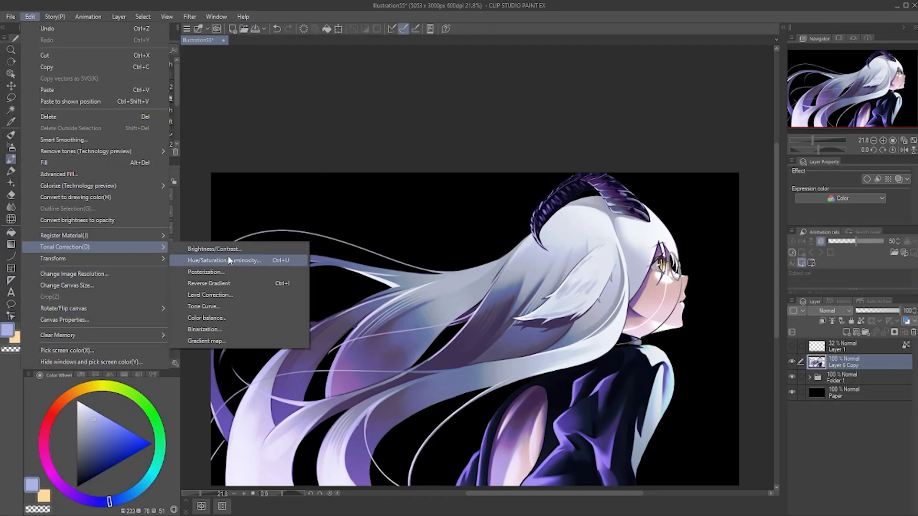
click(228, 256)
drag(145, 241, 150, 240)
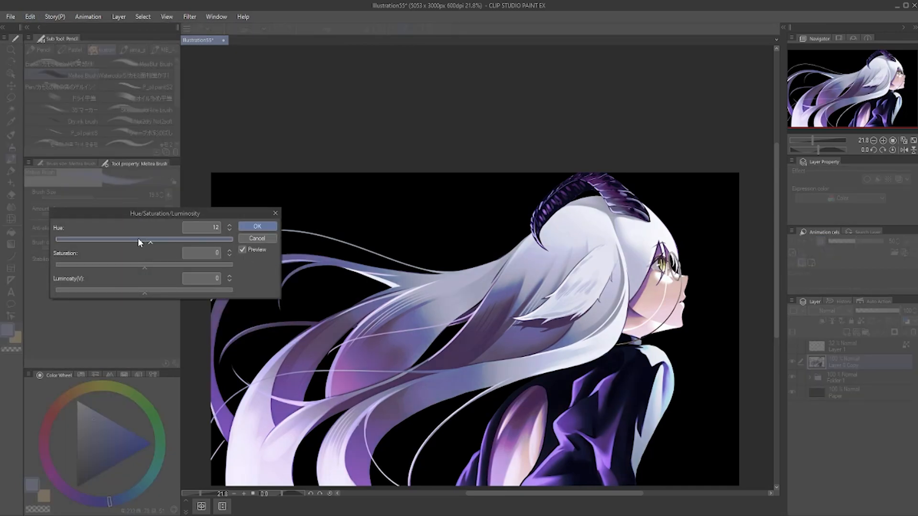
click(138, 239)
click(146, 240)
drag(137, 266, 154, 266)
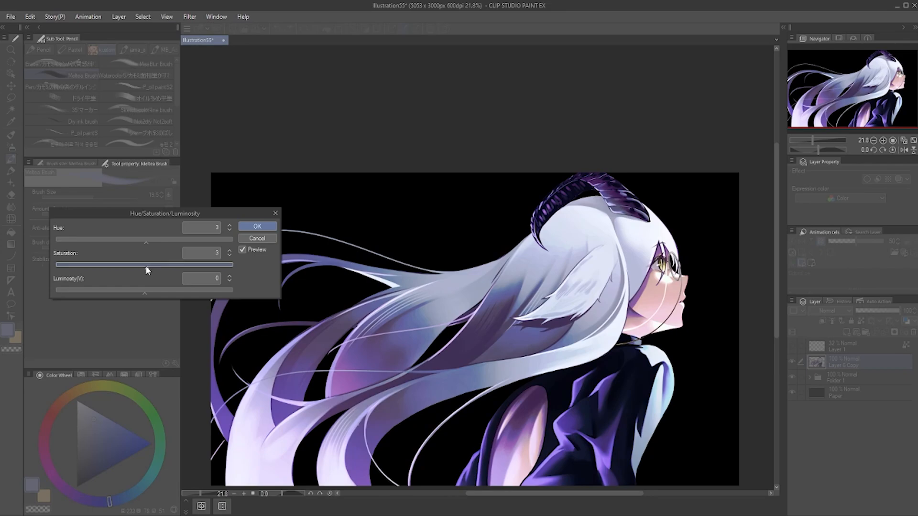
mouse_move(135, 290)
mouse_down()
mouse_move(154, 292)
mouse_move(135, 293)
mouse_up()
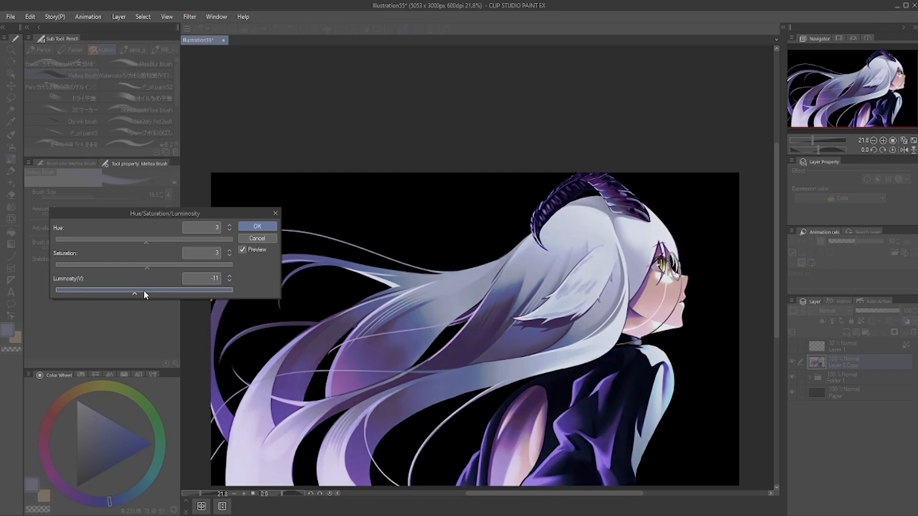
click(257, 238)
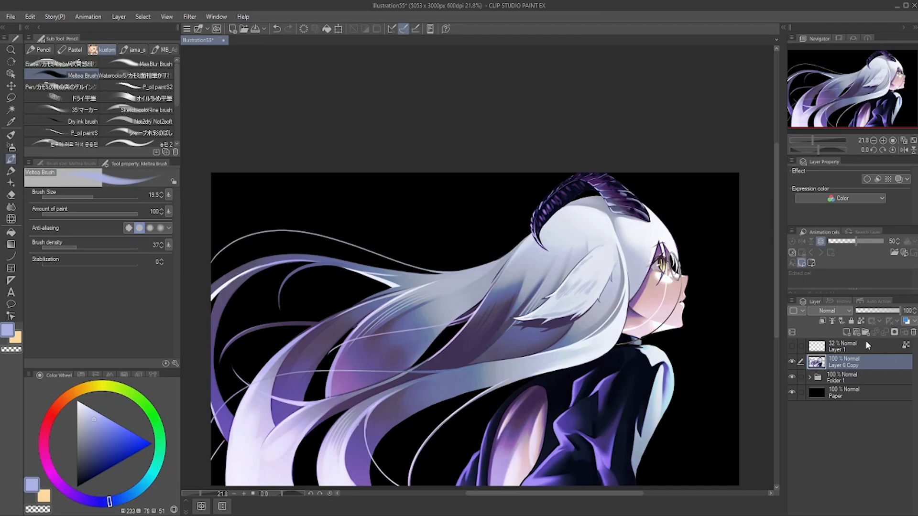
- Duplicate the merged layer and set the copy's luminosity to -15 with Hue/Saturation/Luminosity
key(ctrl+c)
key(ctrl+v)
click(30, 17)
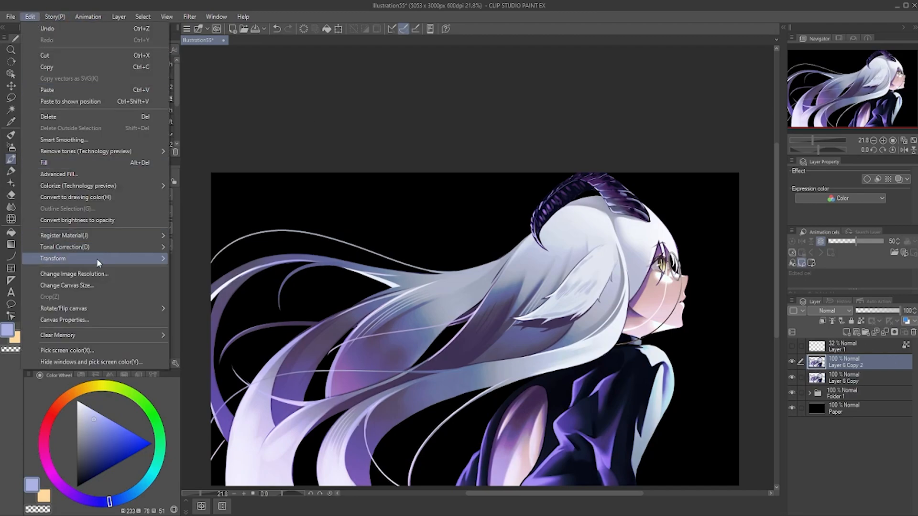
mouse_move(93, 248)
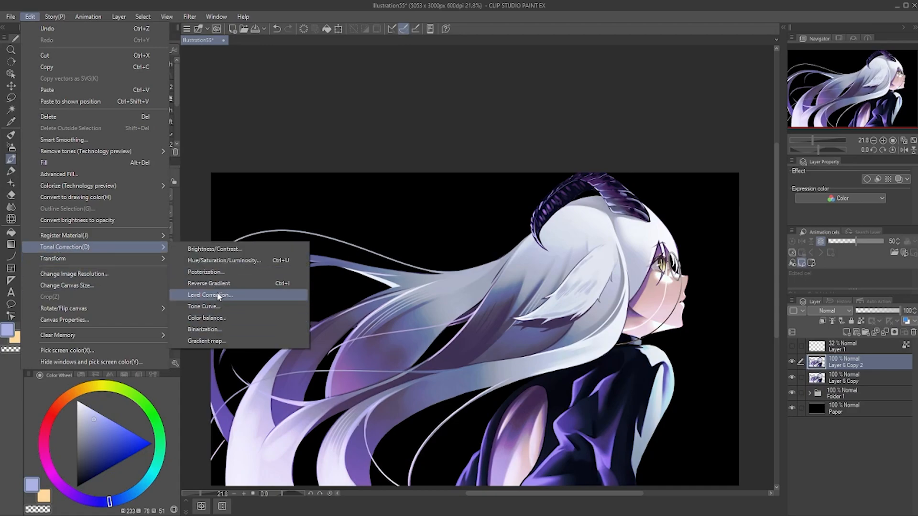
click(221, 262)
click(136, 290)
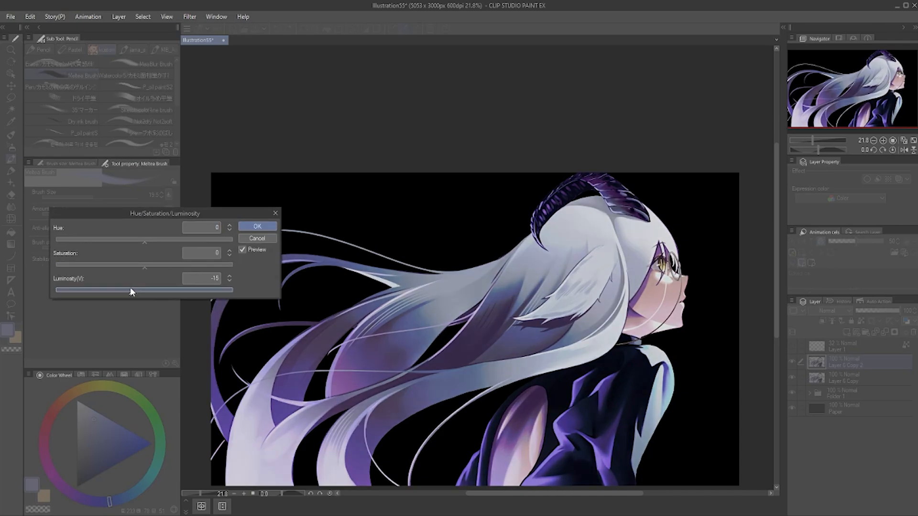
click(265, 228)
- Erase the darkened copy around the face, horns and hair ends using the Soft airbrush at size 2000 with transparent color
key(h)
drag(529, 297, 497, 294)
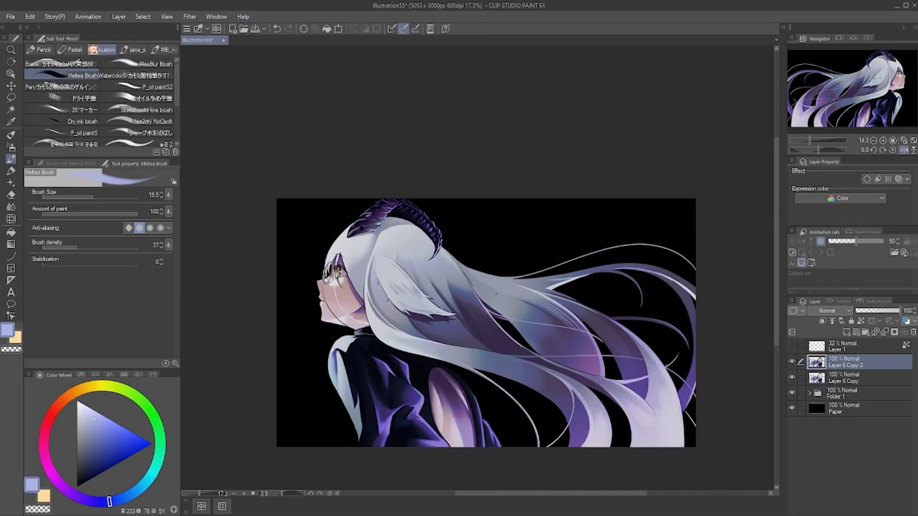
key(b)
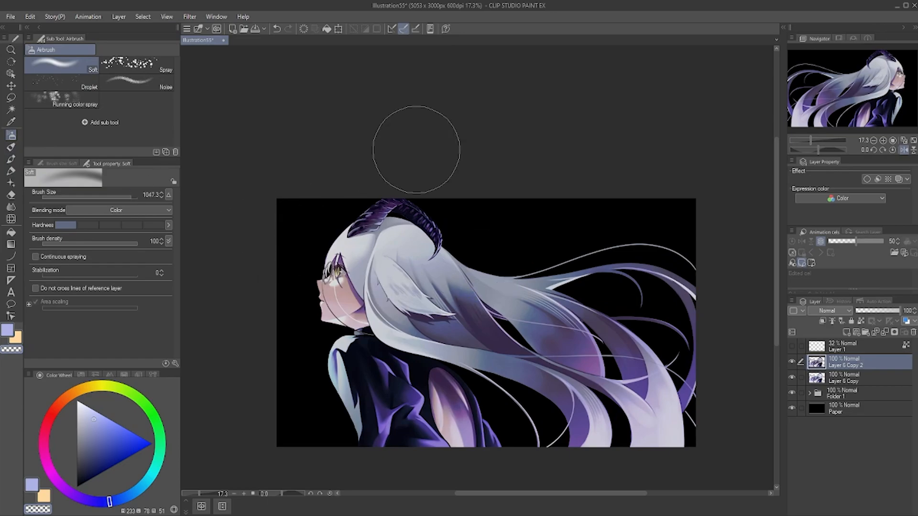
drag(126, 197, 143, 196)
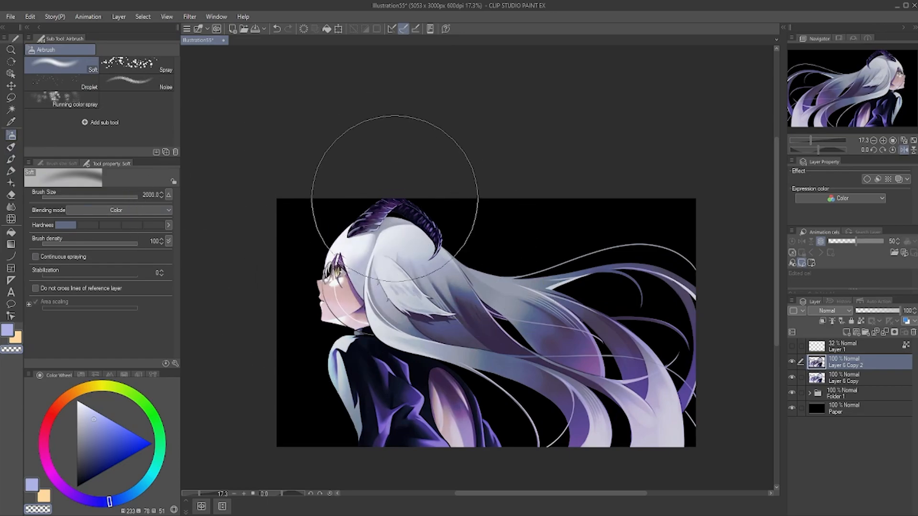
drag(339, 303, 433, 167)
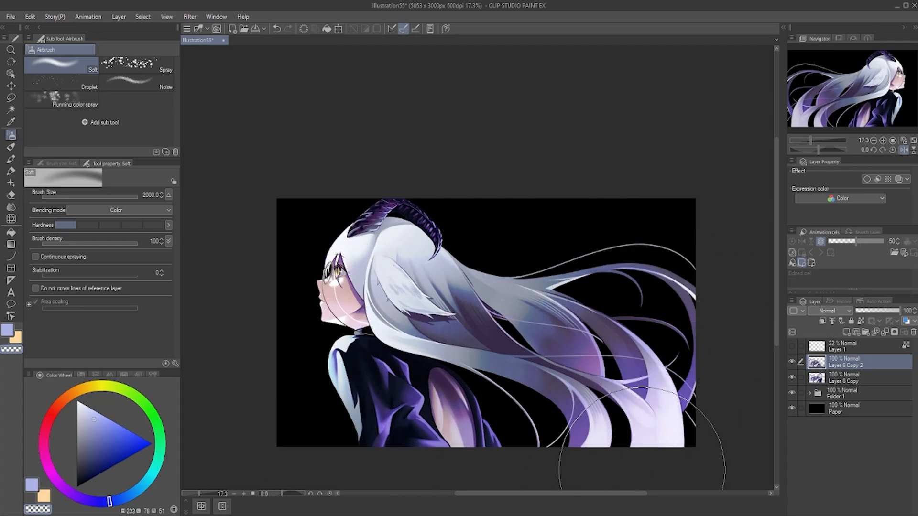
- Reduce the Soft airbrush to size 816.6 and erase more of the darkened copy over the jacket
drag(134, 196, 128, 195)
key(h)
drag(532, 382, 474, 430)
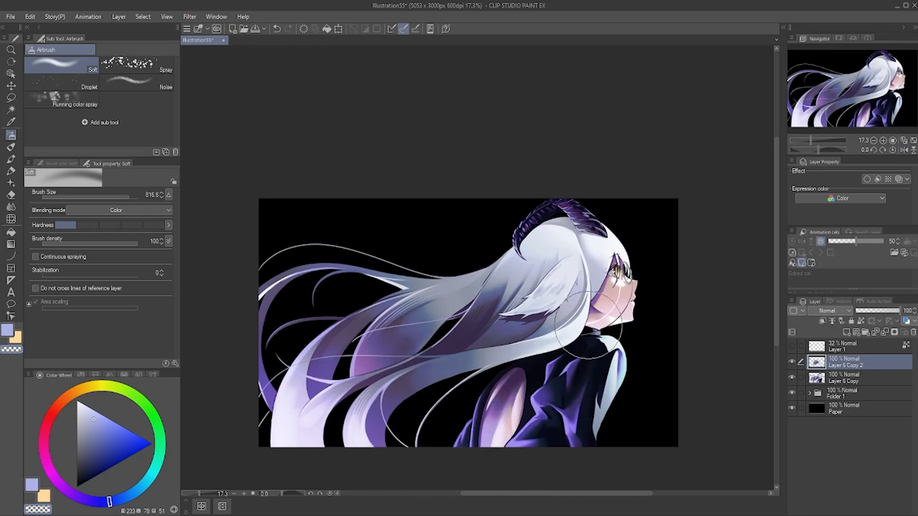
key(h)
key(h)
- Compare the illustration with and without the darkened copy layer in both normal and mirrored views
click(792, 363)
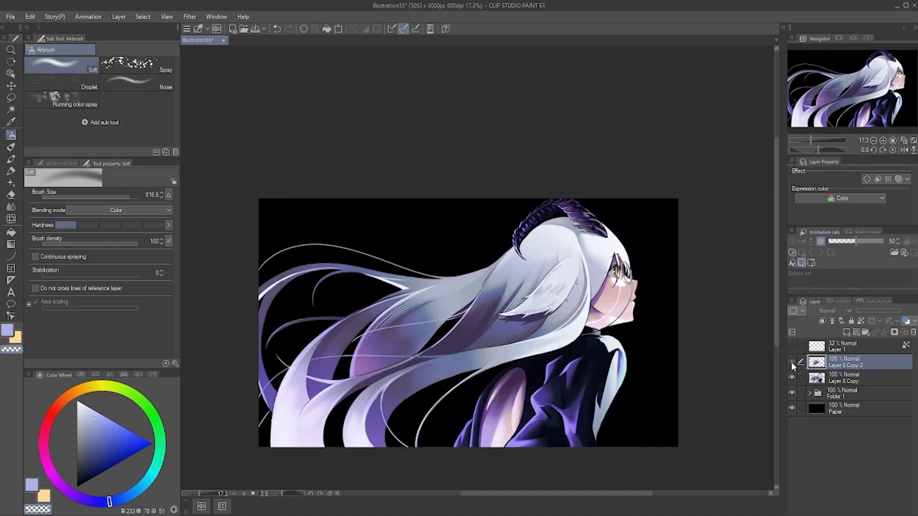
click(792, 363)
click(792, 363)
click(792, 363)
click(791, 363)
click(791, 363)
click(791, 364)
click(792, 363)
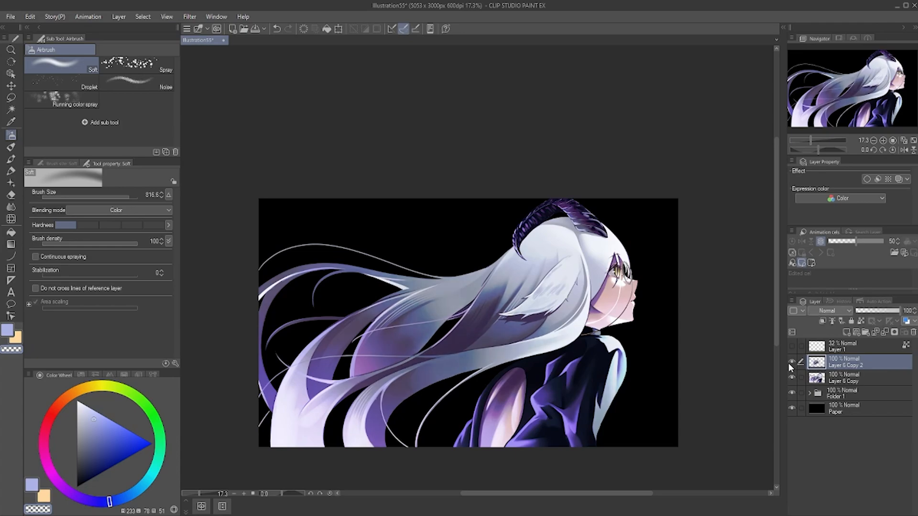
key(h)
drag(786, 365, 786, 365)
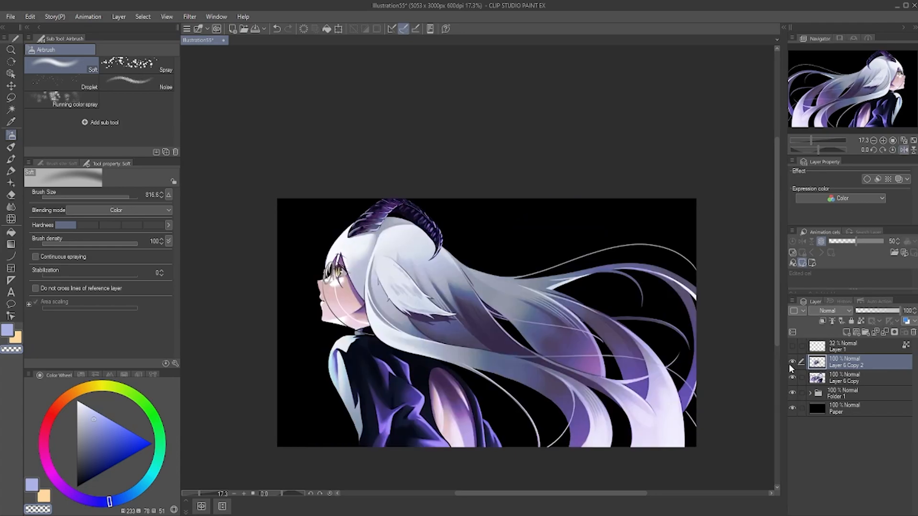
click(792, 362)
click(795, 358)
click(793, 359)
click(793, 359)
key(h)
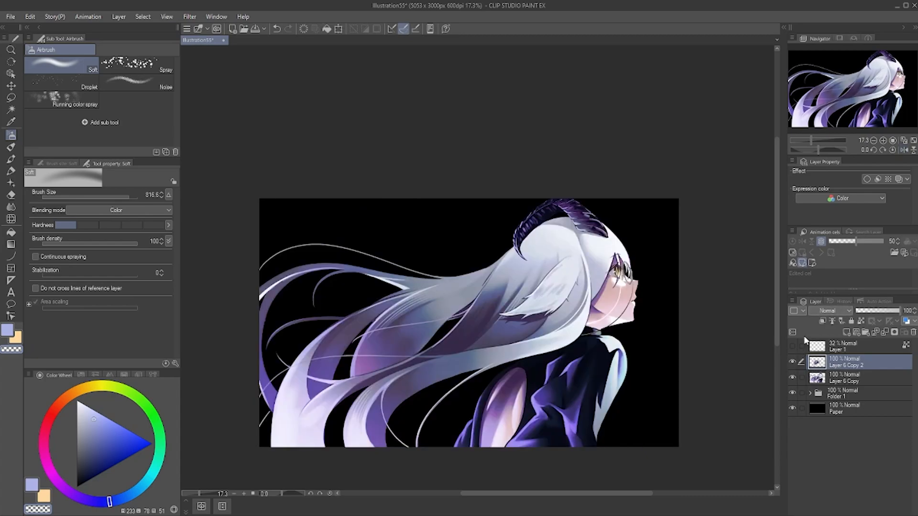
- Add a raster layer above Folder 1 and set its blending mode to Overlay
click(871, 391)
right_click(865, 391)
click(862, 144)
scroll(612, 367, down, 2)
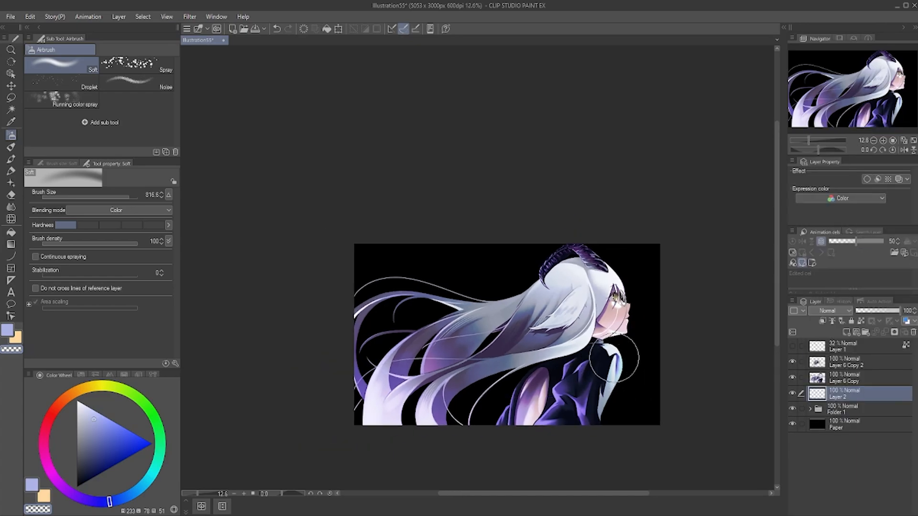
click(830, 311)
click(826, 164)
key(h)
- Set the Soft airbrush to a muted violet with brush size 2000 and Normal blending mode
click(83, 443)
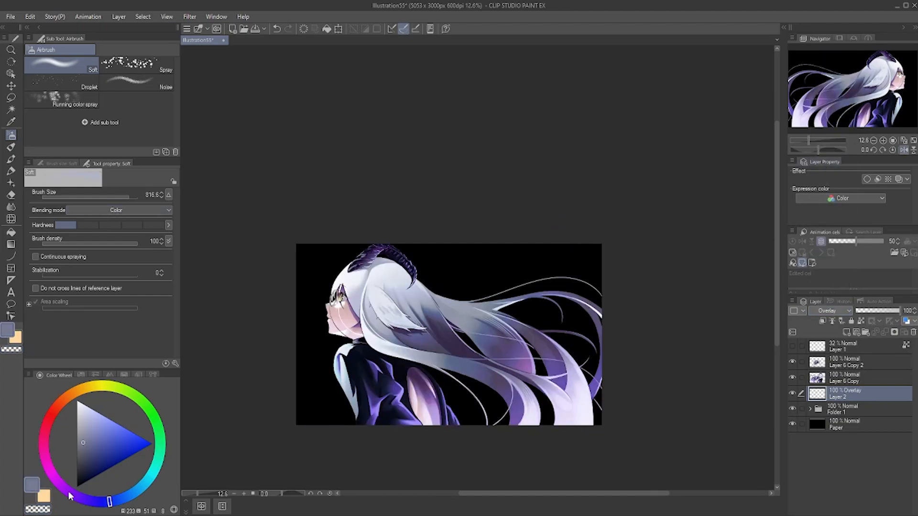
drag(125, 198, 143, 198)
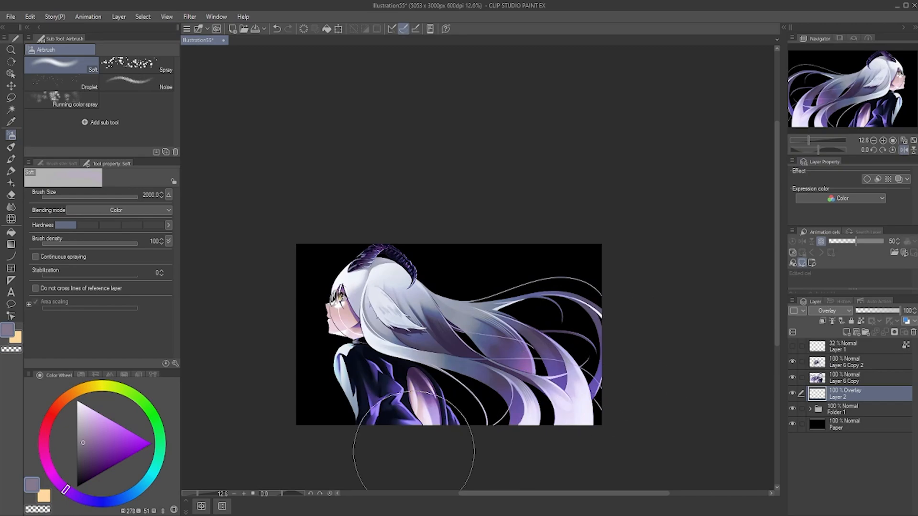
click(146, 210)
scroll(119, 287, up, 2)
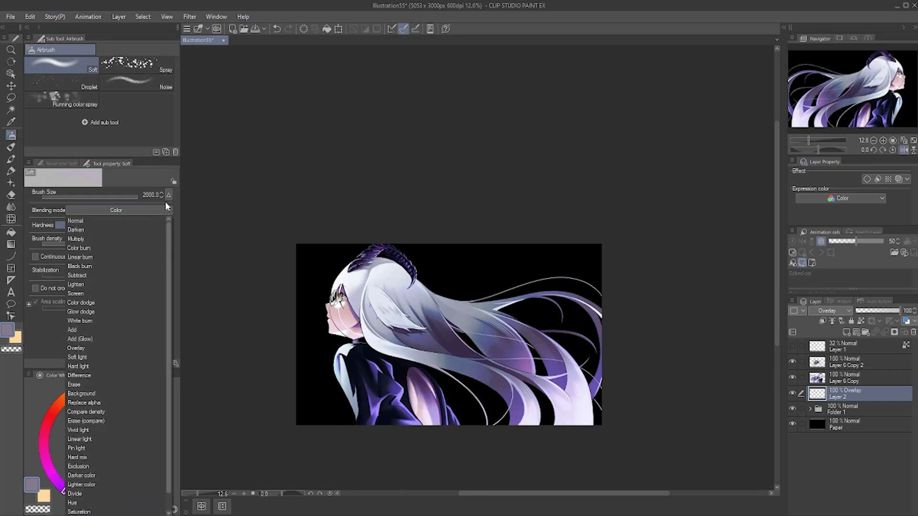
click(79, 221)
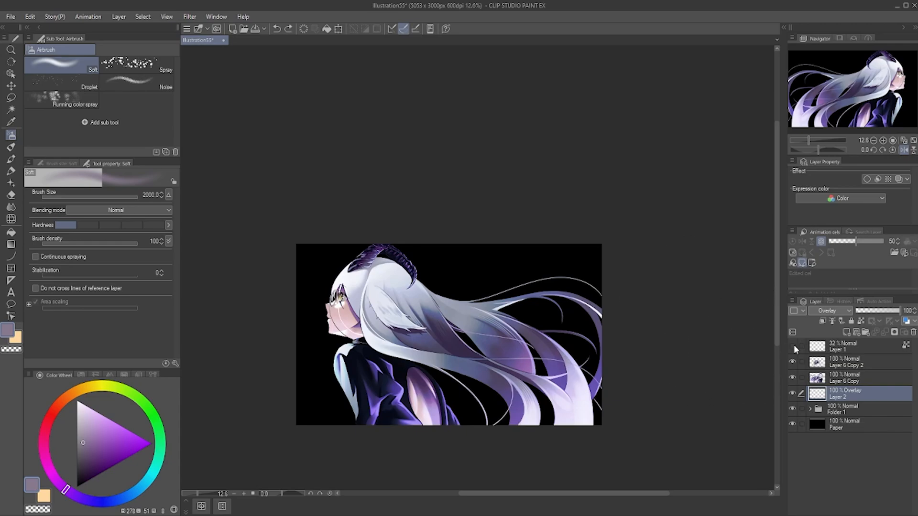
- Move the Paper layer above Folder 1, try a muted violet glow behind the hair and undo the glow
drag(858, 424, 865, 404)
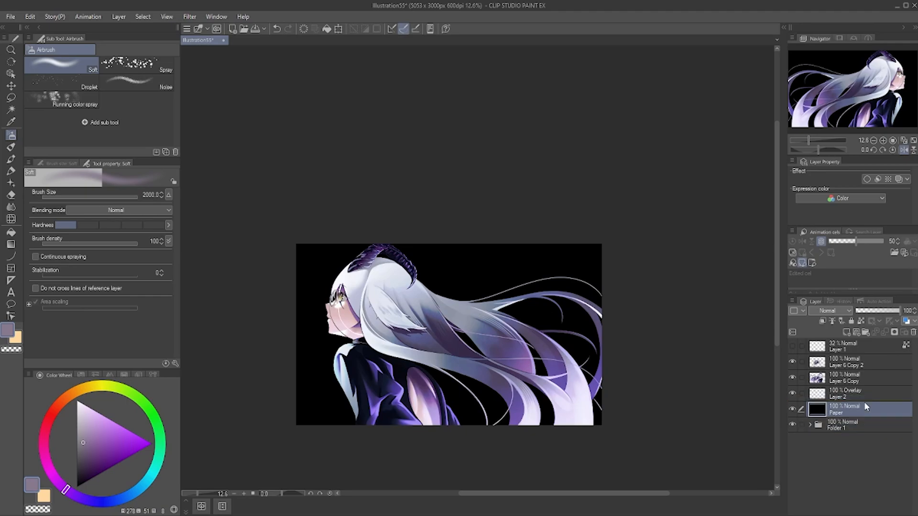
drag(620, 353, 405, 423)
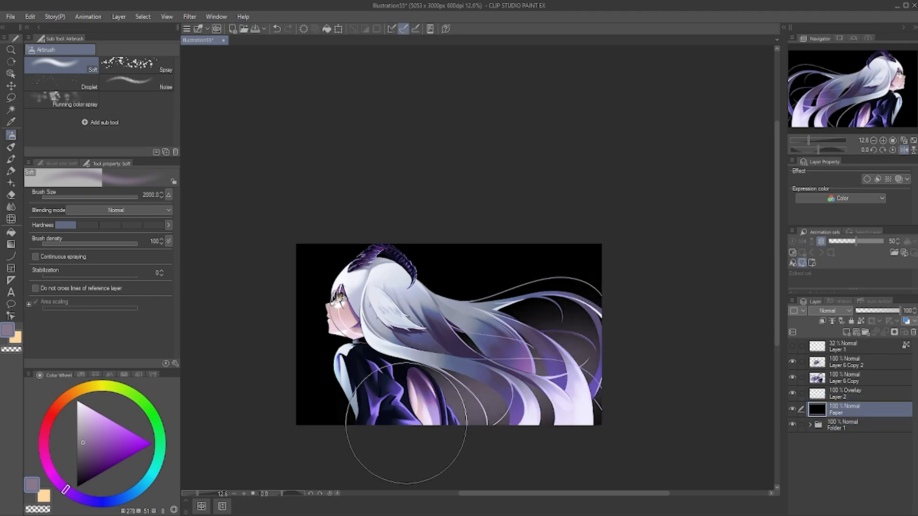
key(ctrl+z)
- Compare the Overlay layer and the Paper layer in normal and mirrored views, and delete the Overlay layer
click(852, 399)
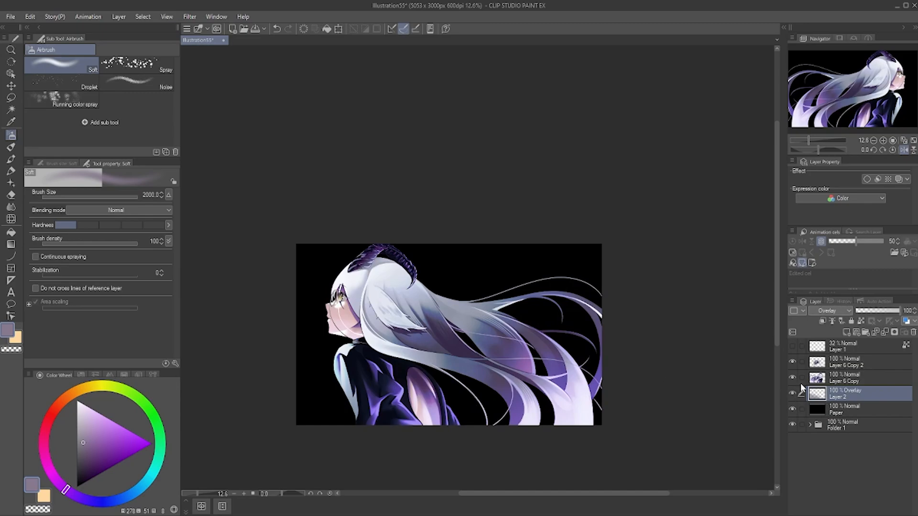
key(h)
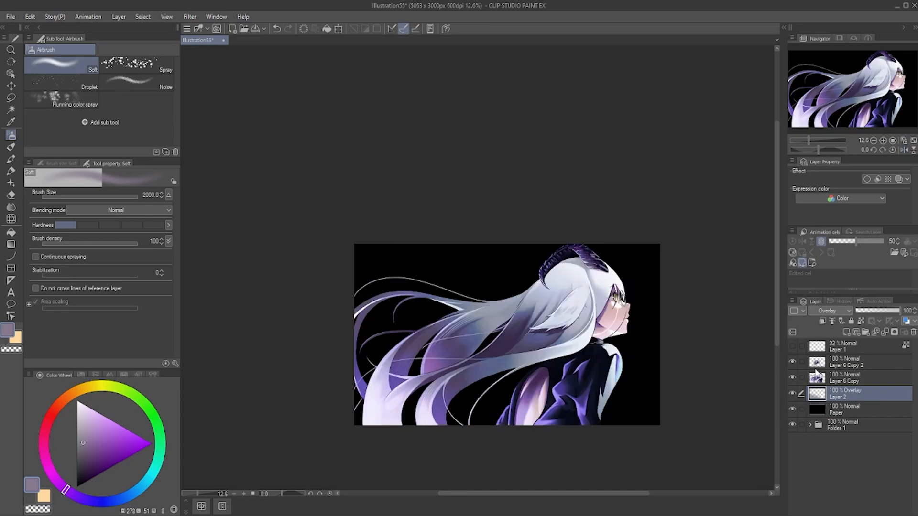
click(860, 410)
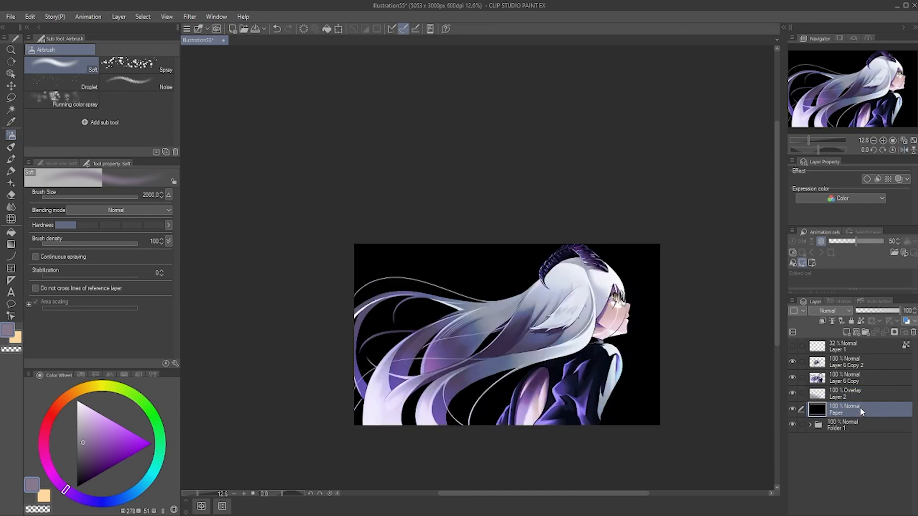
key(h)
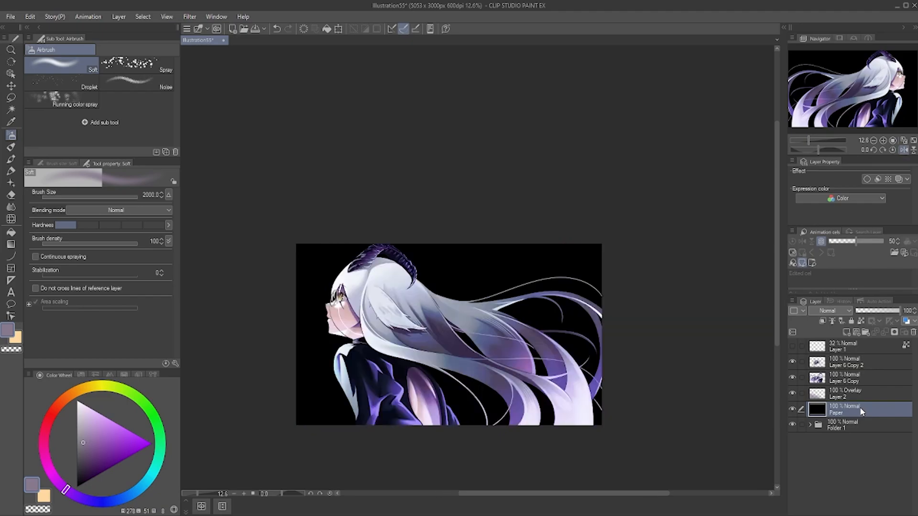
right_click(863, 394)
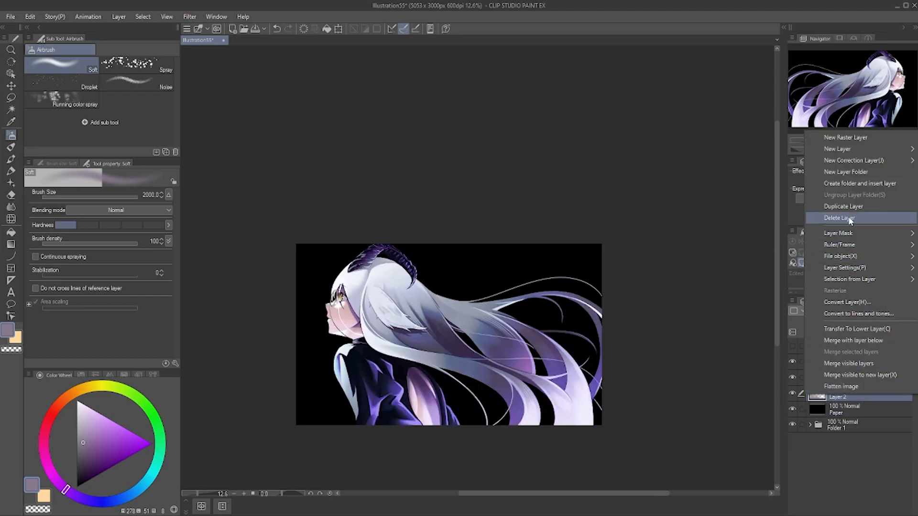
click(848, 216)
key(h)
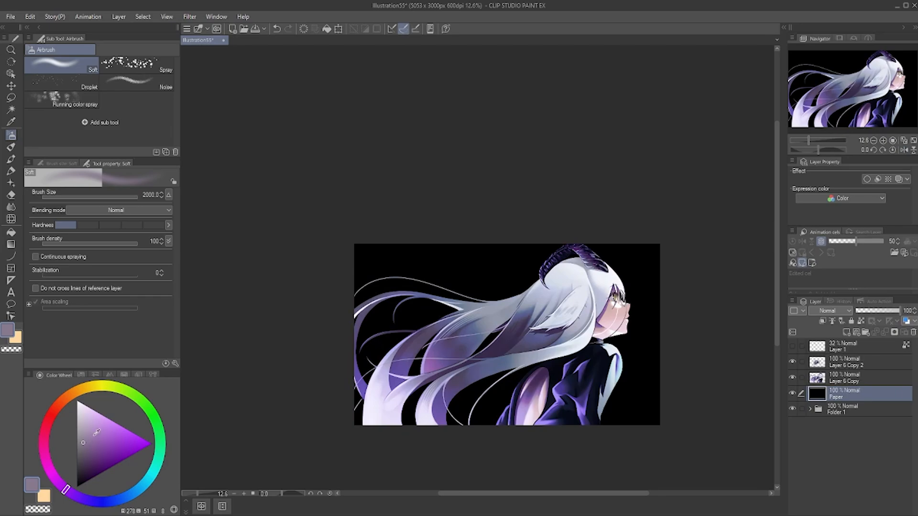
- Try spraying a saturated purple glow onto the Paper layer and undo the strokes
drag(96, 432, 88, 424)
click(112, 445)
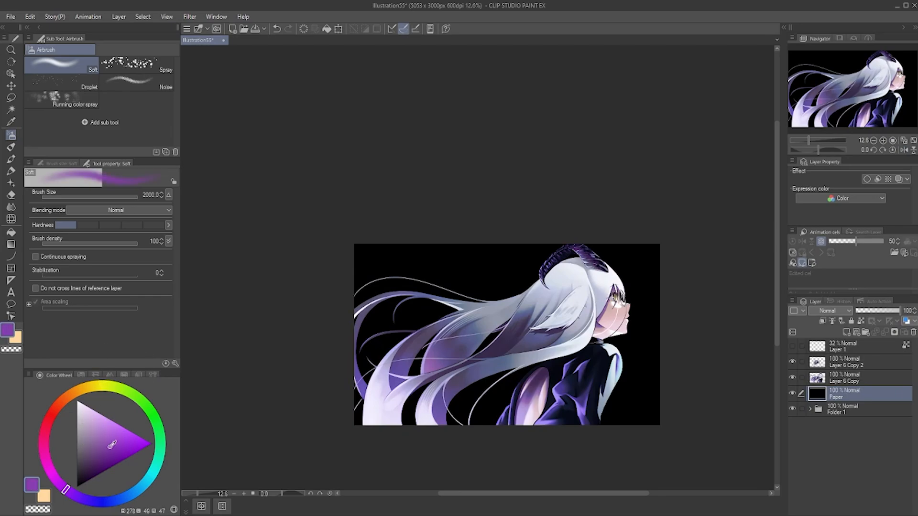
drag(137, 203, 232, 209)
key(h)
key(ctrl+z)
mouse_move(383, 445)
mouse_down()
mouse_move(577, 424)
mouse_move(717, 337)
mouse_up()
key(ctrl+z)
- Spray a soft glow of dark muted violet across the lower background on the Paper layer
drag(96, 443, 86, 457)
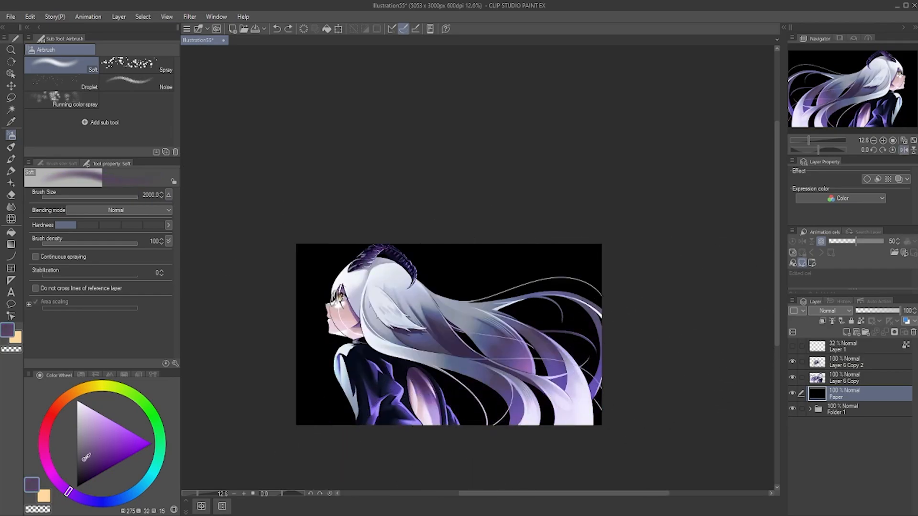
mouse_move(296, 450)
mouse_down()
mouse_move(452, 444)
mouse_move(679, 373)
mouse_up()
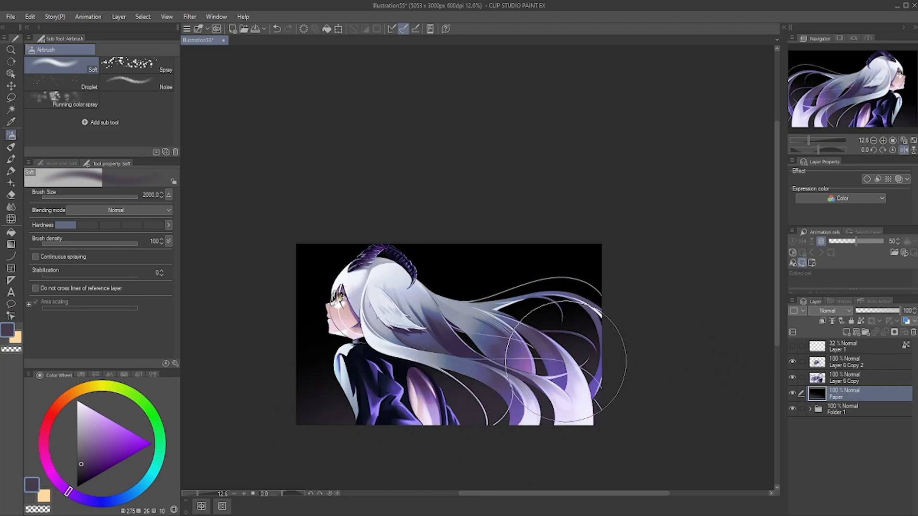
key(h)
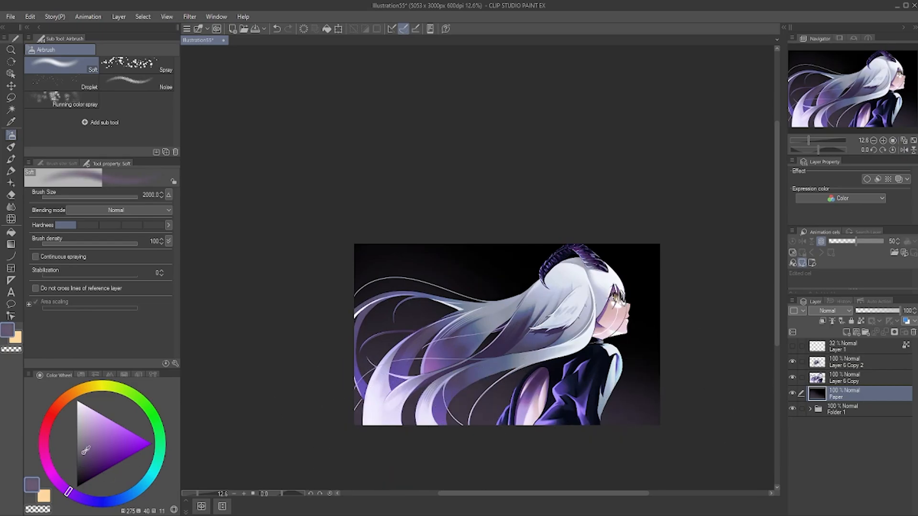
drag(454, 437, 518, 443)
key(h)
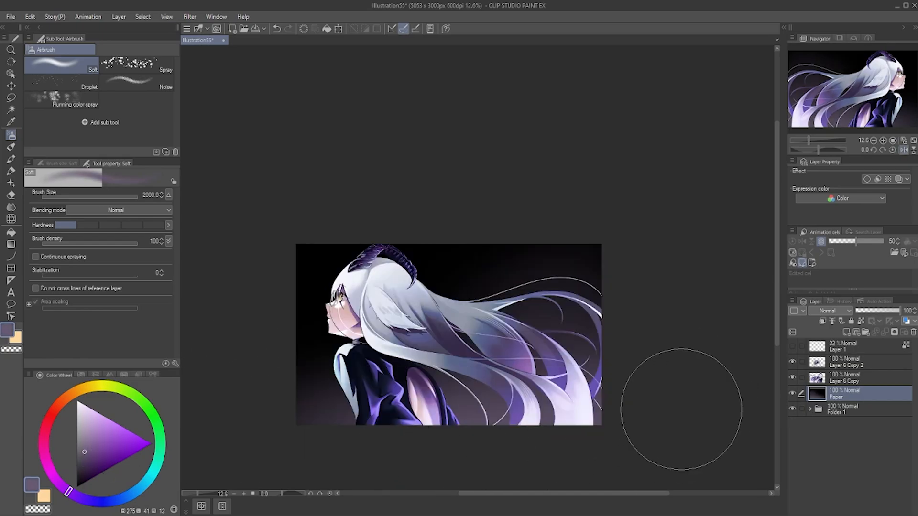
- Try a more purple hue of 285 for the lower background glow and undo it
key(ctrl+z)
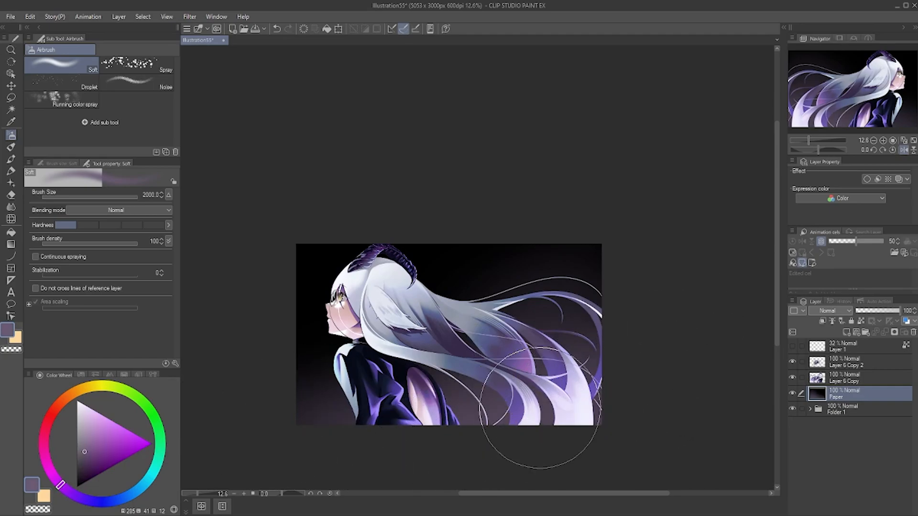
key(h)
key(ctrl+z)
- Shift the airbrush color to a more saturated blue-violet with hue 253 and spray it along the lower background
click(89, 500)
mouse_move(636, 376)
mouse_down()
mouse_move(525, 426)
mouse_move(303, 475)
mouse_up()
key(h)
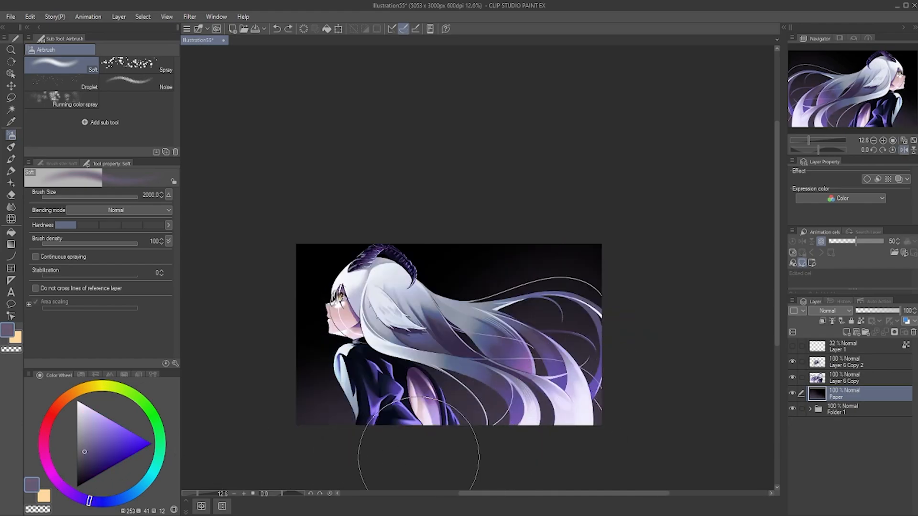
key(ctrl+z)
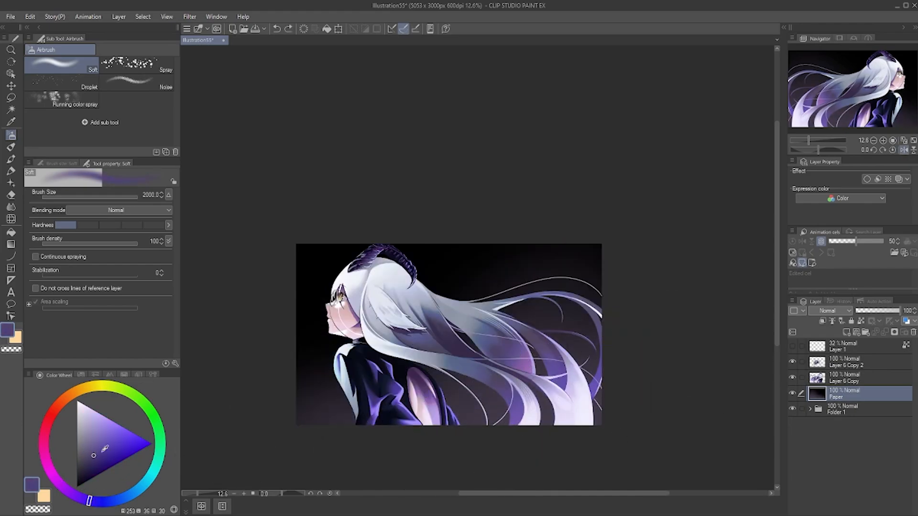
drag(703, 357, 472, 449)
key(h)
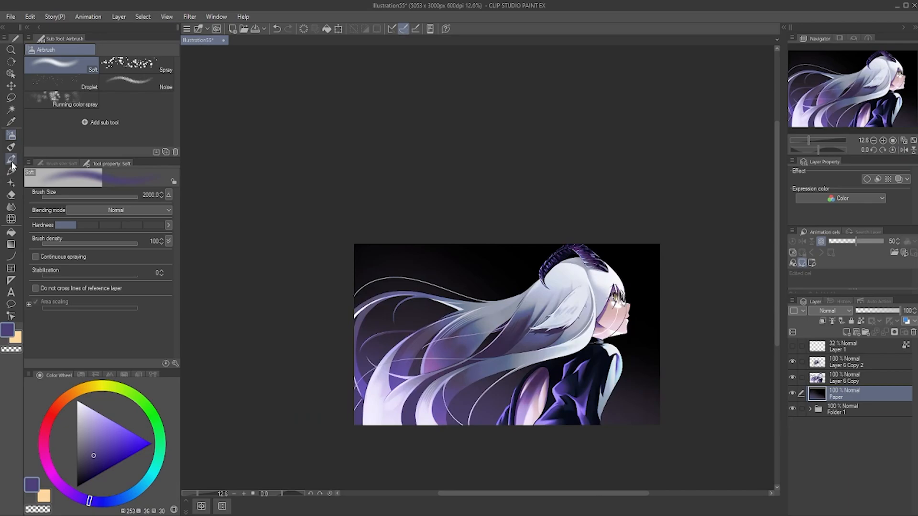
- Scatter white specks behind the flowing hair on the Paper layer using the Droplet airbrush at size 2000
click(89, 85)
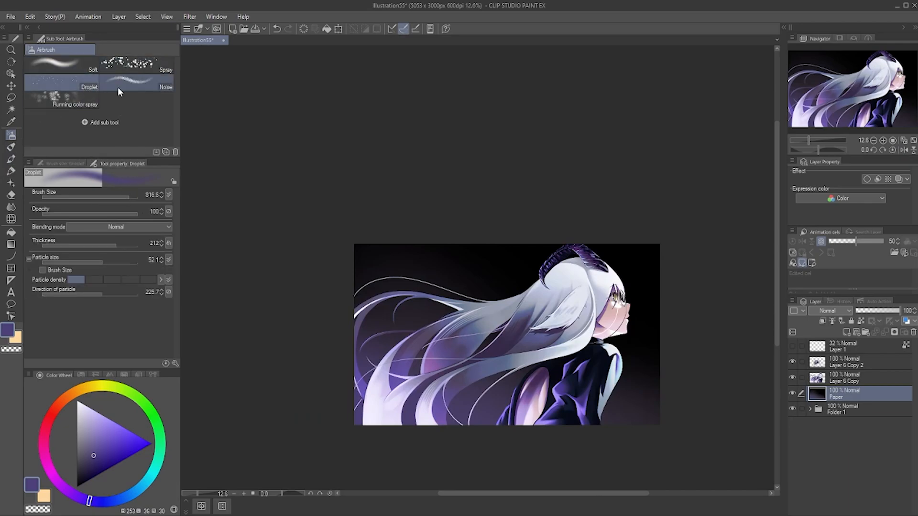
drag(127, 193, 189, 221)
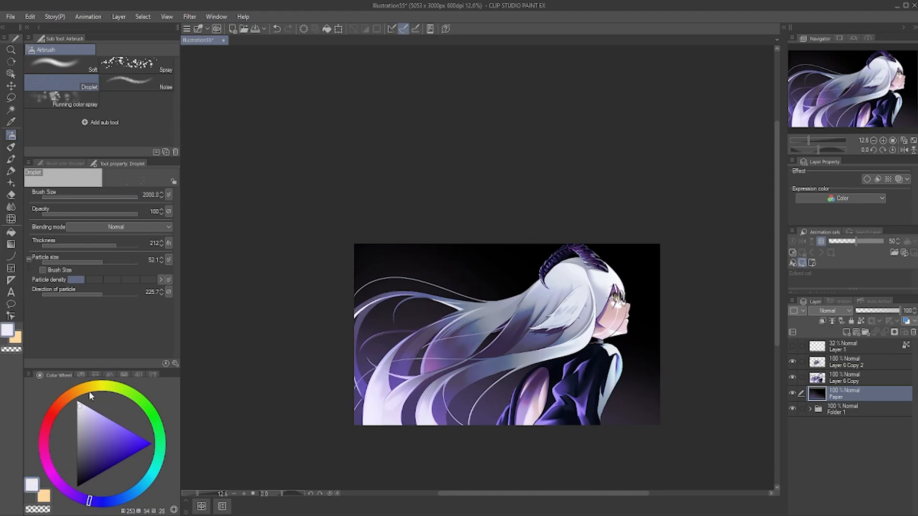
key(ctrl+z)
click(368, 289)
click(488, 390)
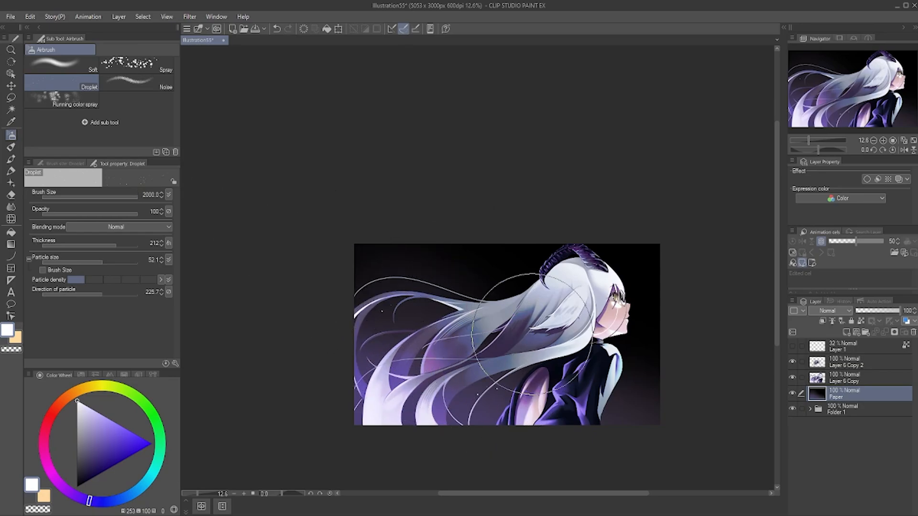
- Add more white specks to the background in front of the character and above the hair, checking the mirrored view
click(636, 412)
key(ctrl+z)
click(626, 410)
click(647, 300)
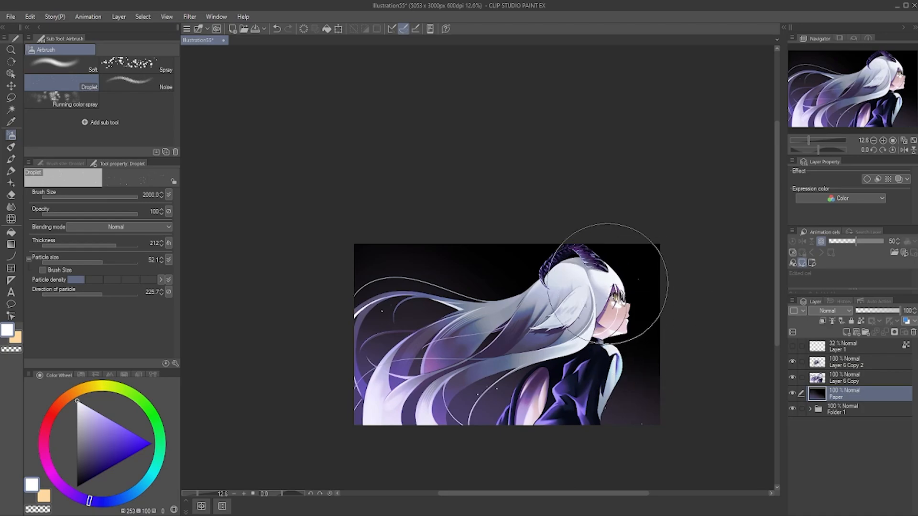
click(464, 287)
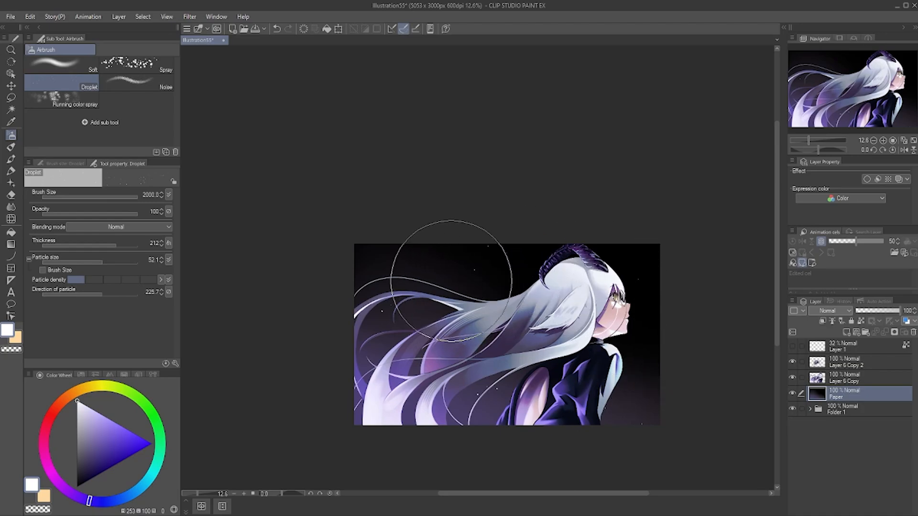
key(h)
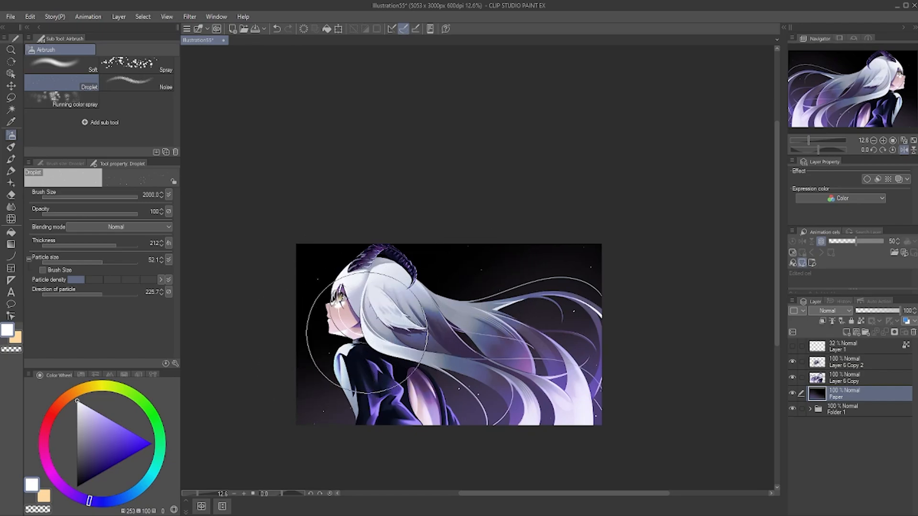
key(h)
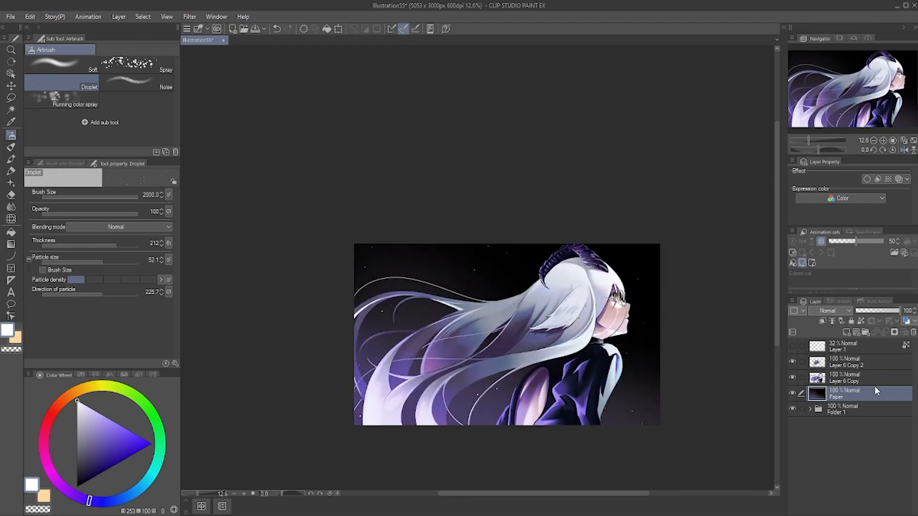
- Add a raster layer above Layer 6 Copy 2 and sprinkle white specks over the jacket
click(854, 362)
right_click(854, 365)
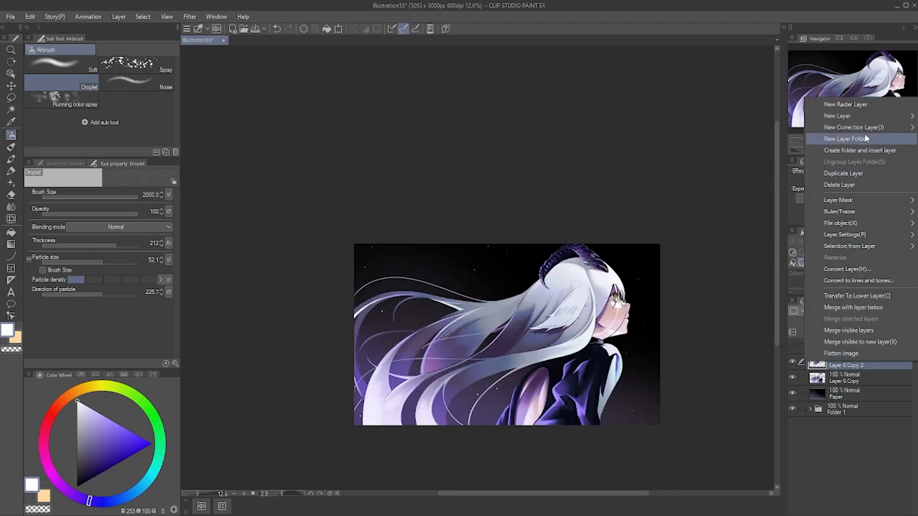
click(868, 105)
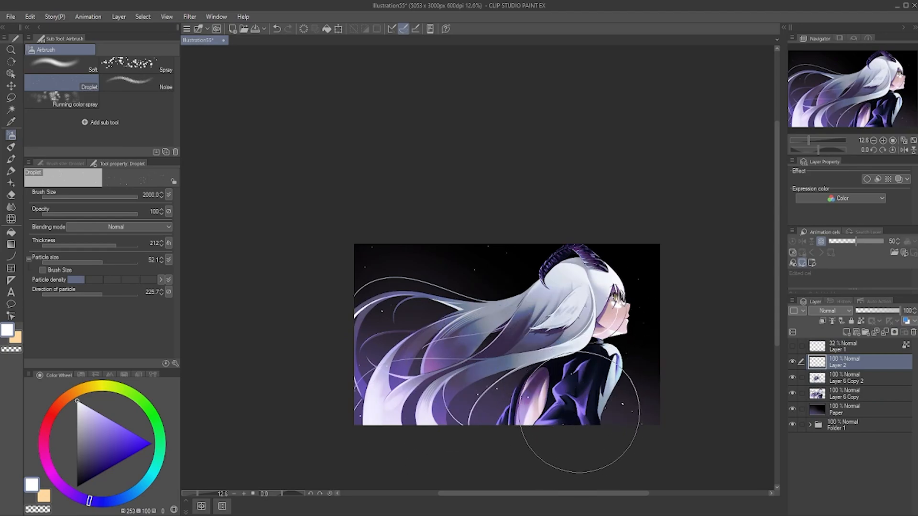
key(h)
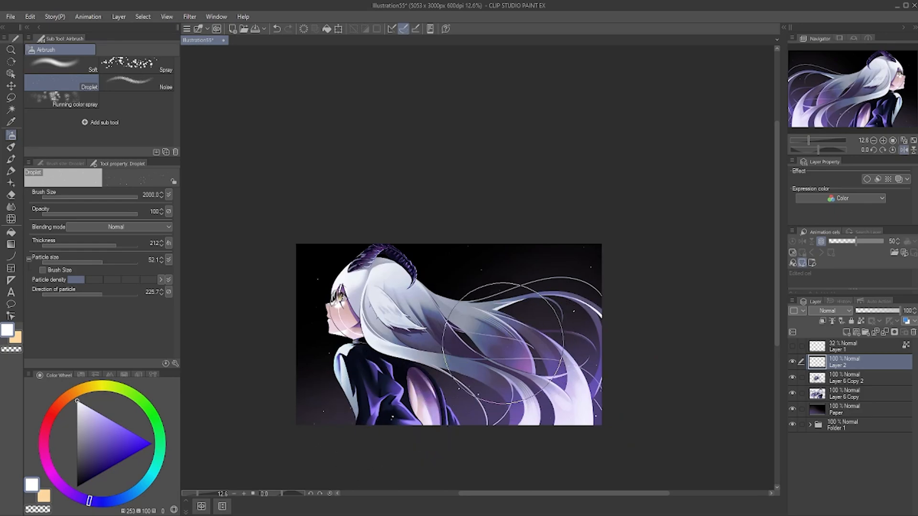
- Redo the white specks over the flowing hair on the new layer until their placement fits
key(ctrl+z)
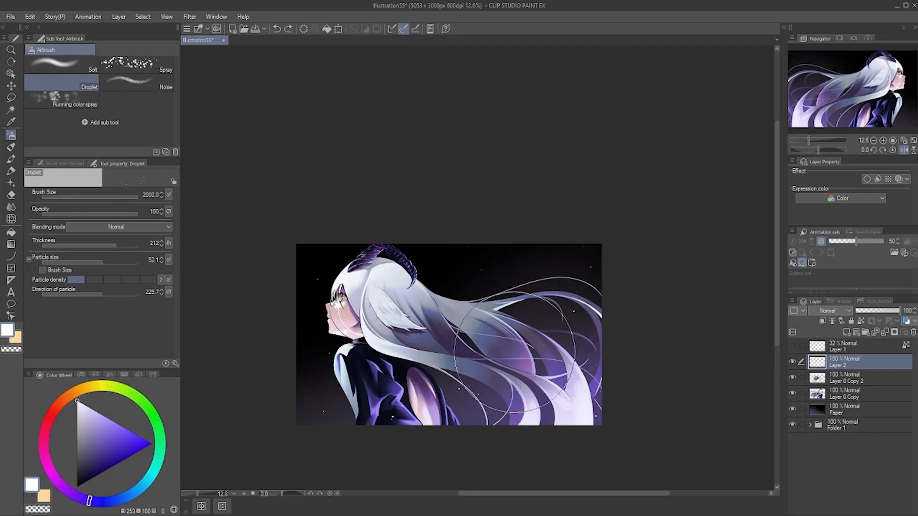
click(482, 325)
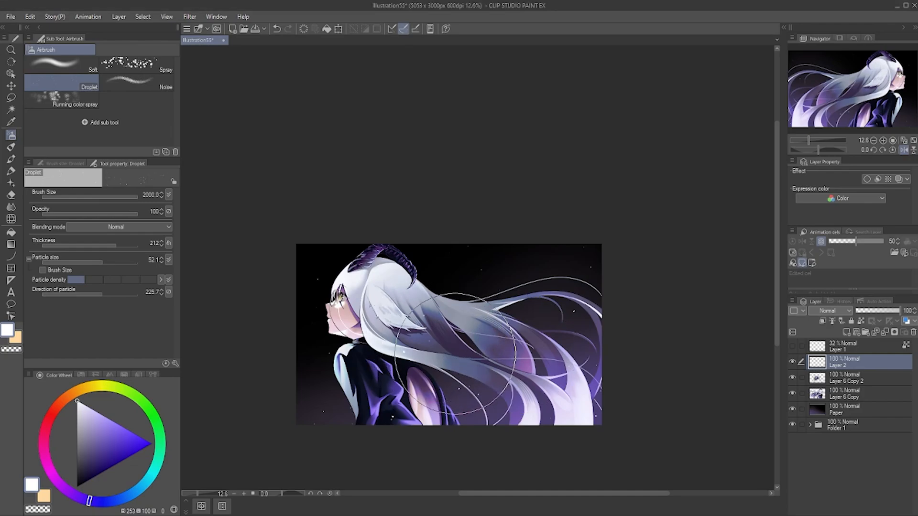
key(ctrl+z)
click(446, 335)
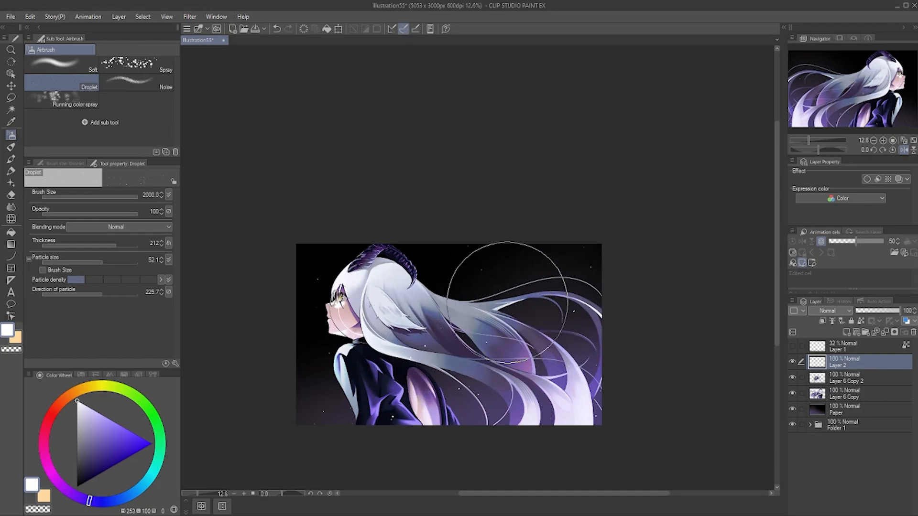
- Merge all layers from Layer 1 down to Paper into a single layer after checking the composition mirrored
key(h)
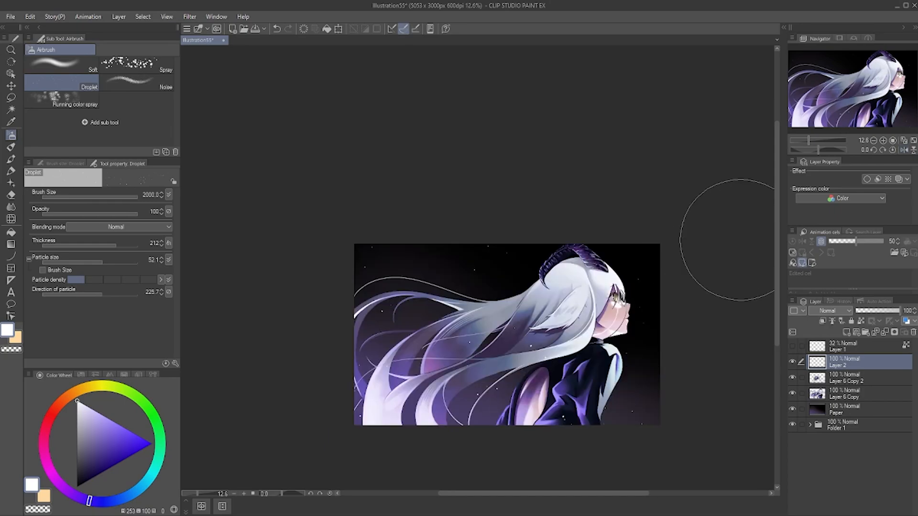
key(h)
key(h)
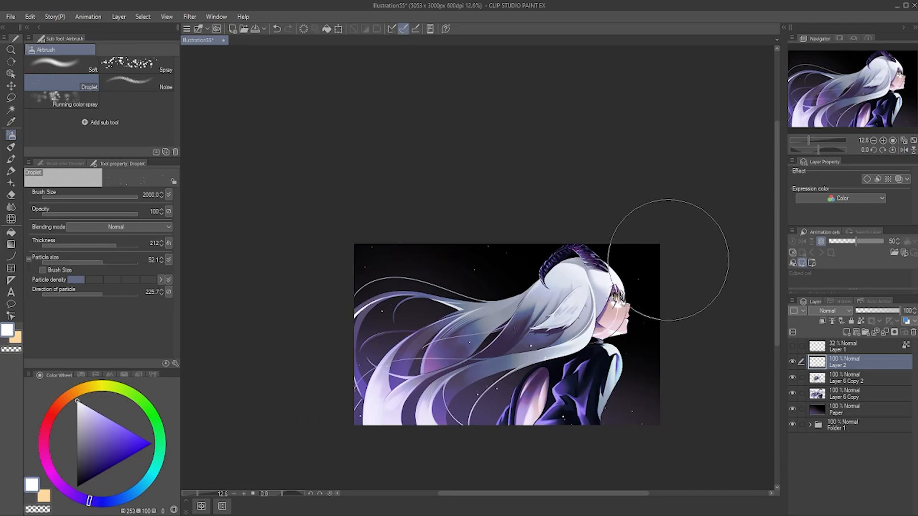
scroll(563, 260, up, 5)
scroll(550, 258, down, 5)
scroll(588, 269, up, 1)
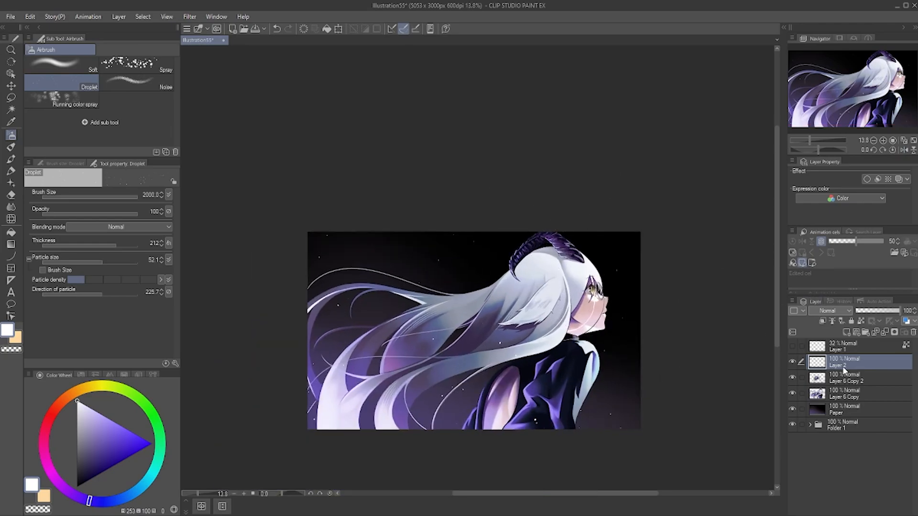
click(855, 380)
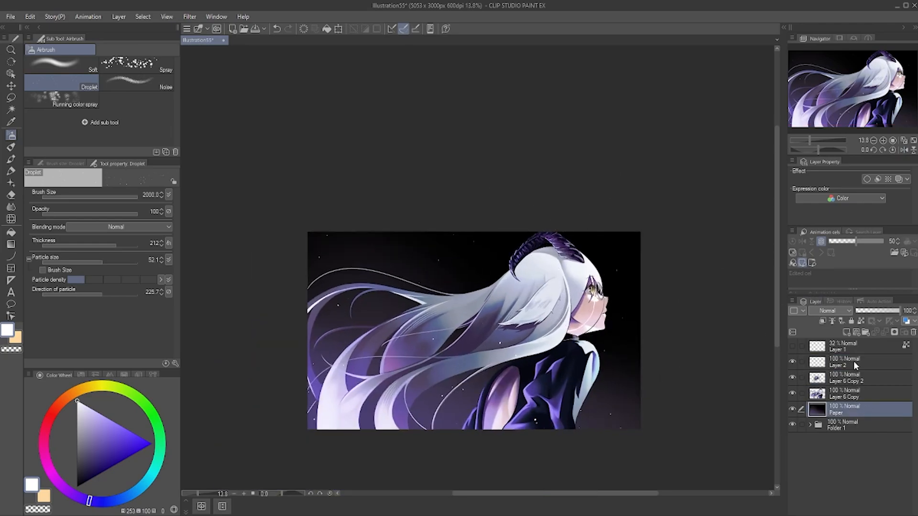
shift+click(857, 345)
right_click(856, 345)
click(865, 302)
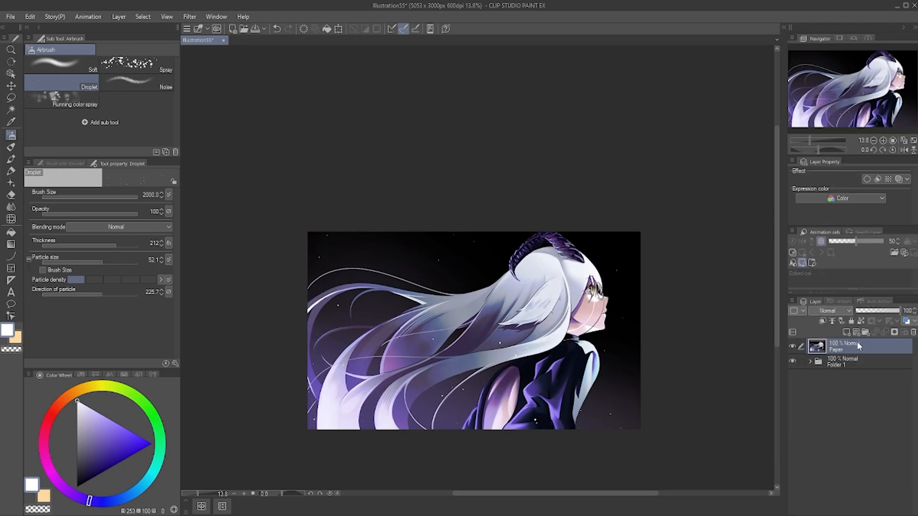
- Try white Soft airbrush strokes over the character's side of the merged Paper layer in Add (Glow) and Hard light modes
key(h)
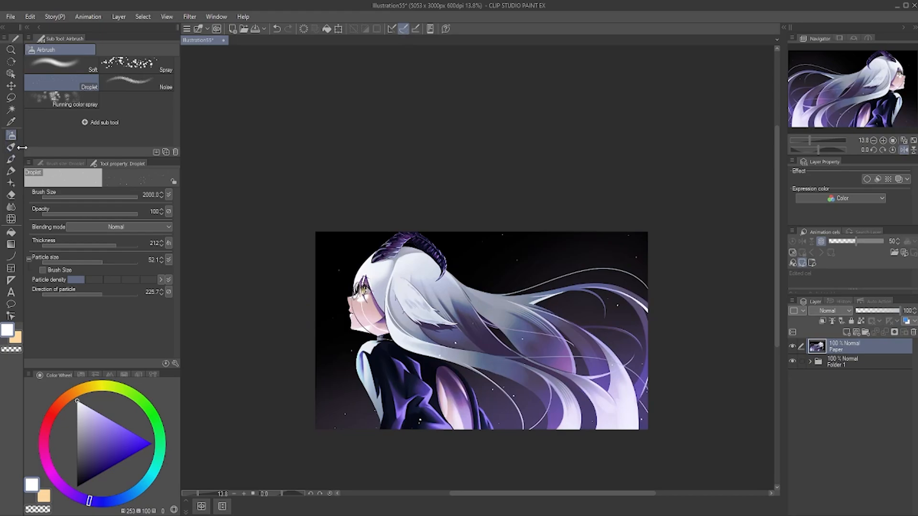
click(71, 64)
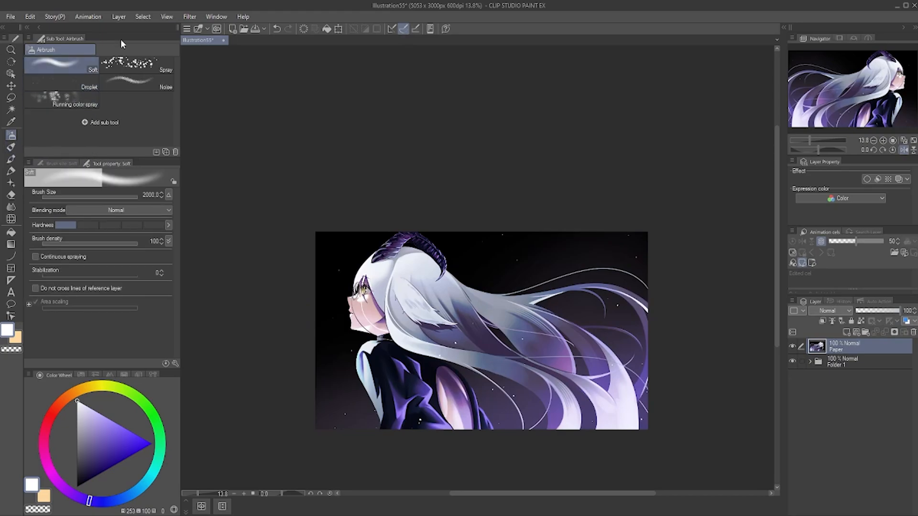
click(142, 209)
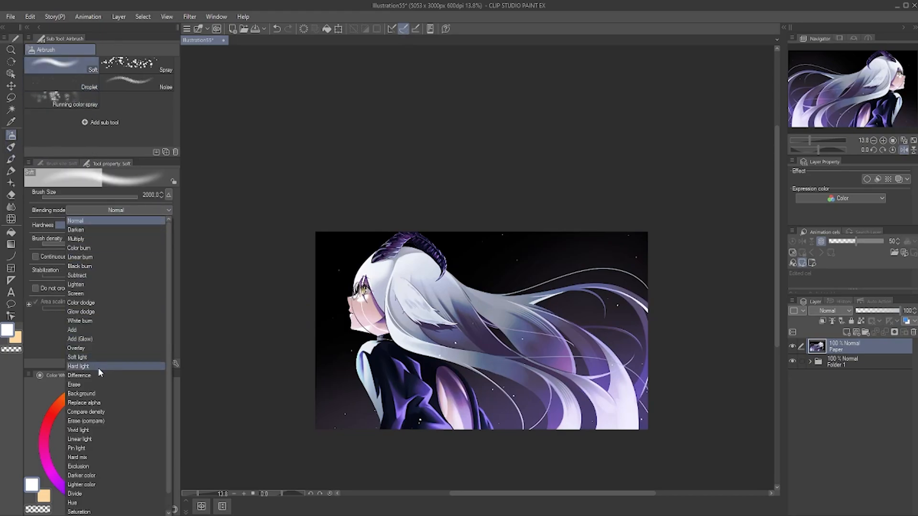
click(108, 340)
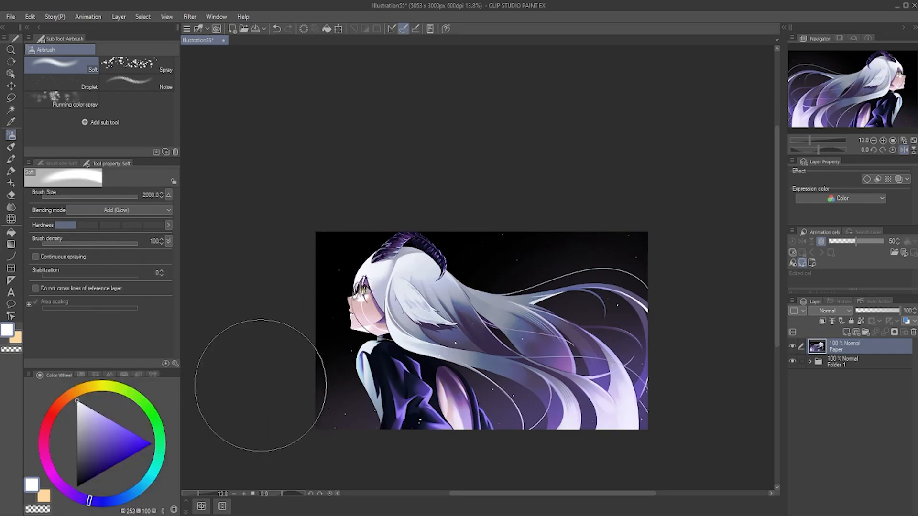
mouse_move(260, 389)
mouse_down()
mouse_move(357, 226)
mouse_move(475, 157)
mouse_up()
key(ctrl+z)
click(147, 210)
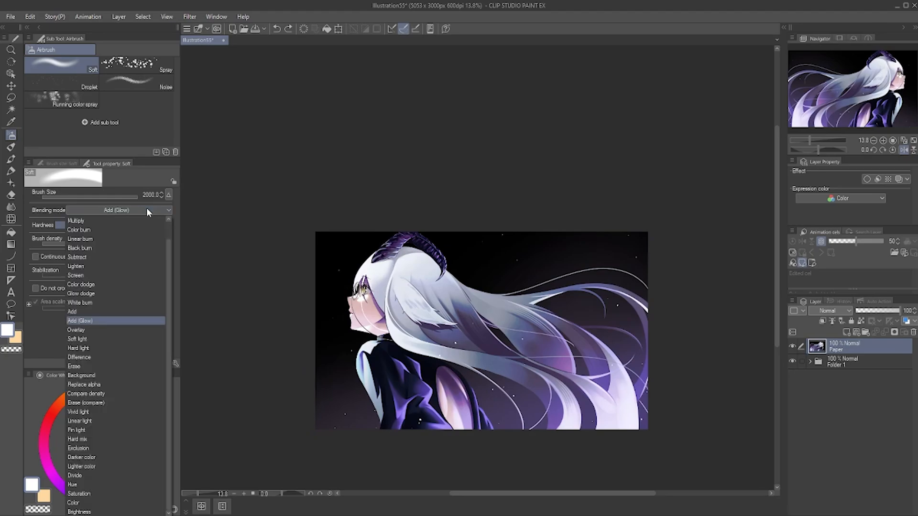
click(112, 348)
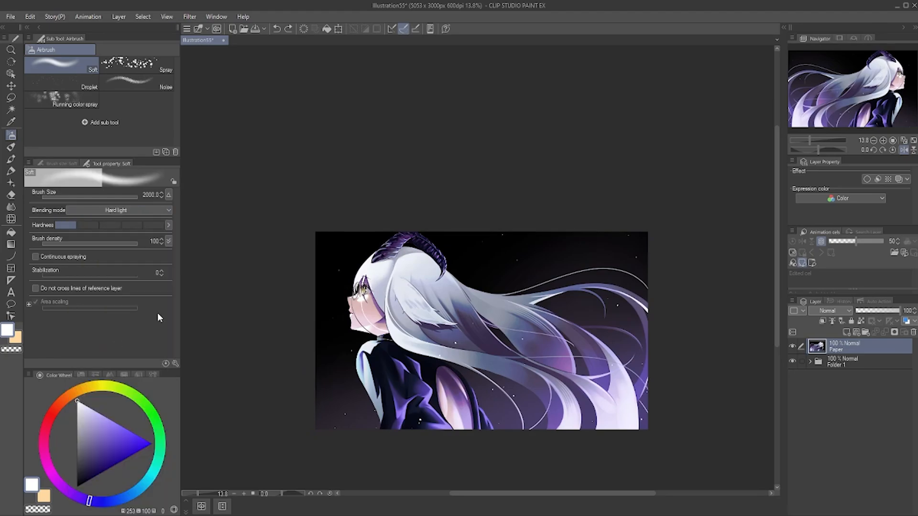
mouse_move(256, 317)
mouse_down()
mouse_move(362, 228)
mouse_move(490, 173)
mouse_up()
key(ctrl+z)
- Add a Hard light raster layer above Paper and set the Soft airbrush to Normal blending with a pale yellowish white
right_click(880, 346)
click(849, 88)
click(832, 310)
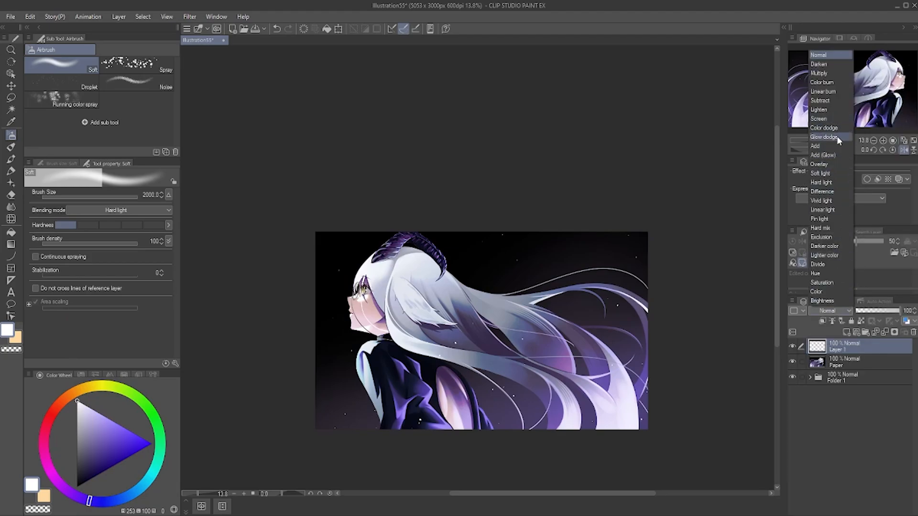
click(837, 182)
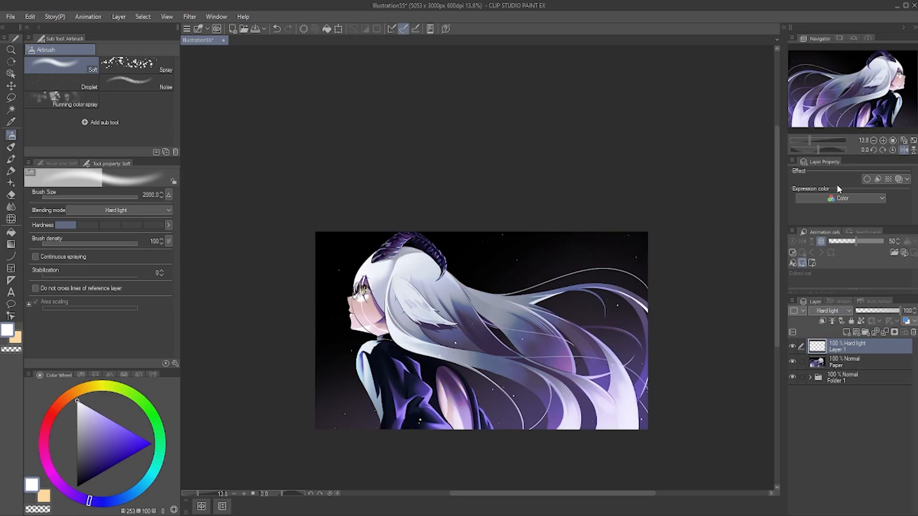
click(158, 210)
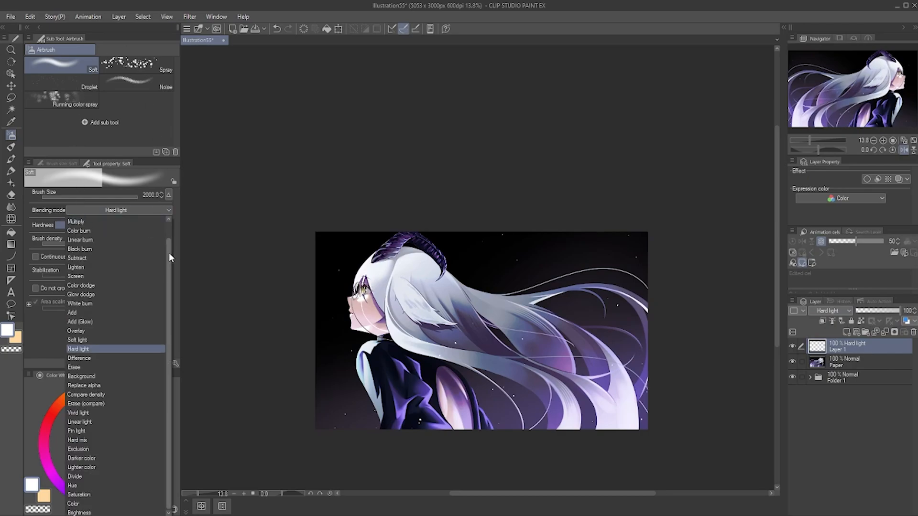
scroll(168, 253, up, 1)
click(124, 219)
click(100, 387)
click(79, 404)
- Airbrush a soft pale glow over the upper background and around the head on the Hard light layer
drag(293, 272, 416, 181)
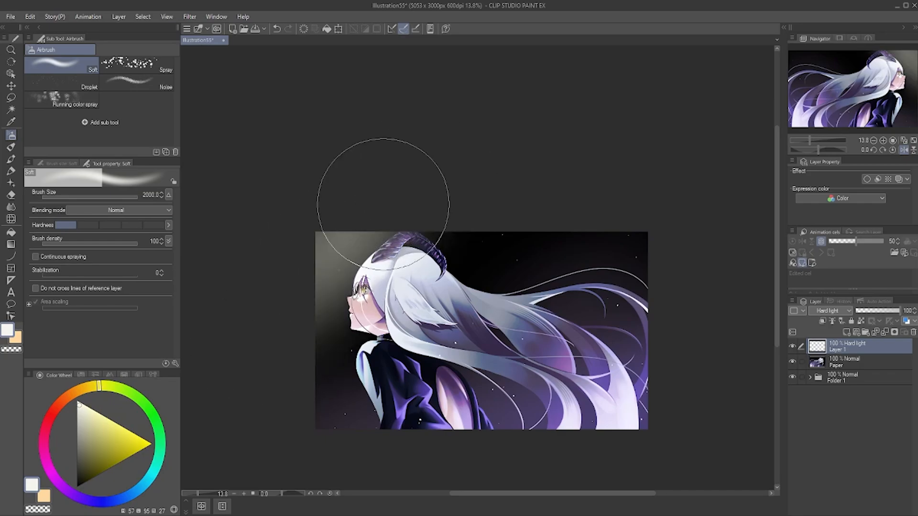
key(ctrl+z)
mouse_move(537, 203)
mouse_down()
mouse_move(414, 226)
mouse_move(202, 406)
mouse_move(495, 217)
mouse_up()
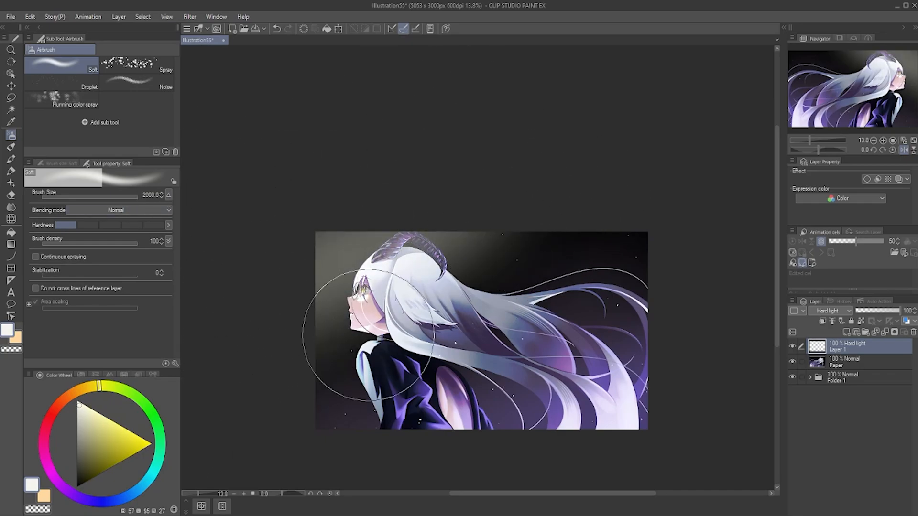
drag(440, 188, 251, 233)
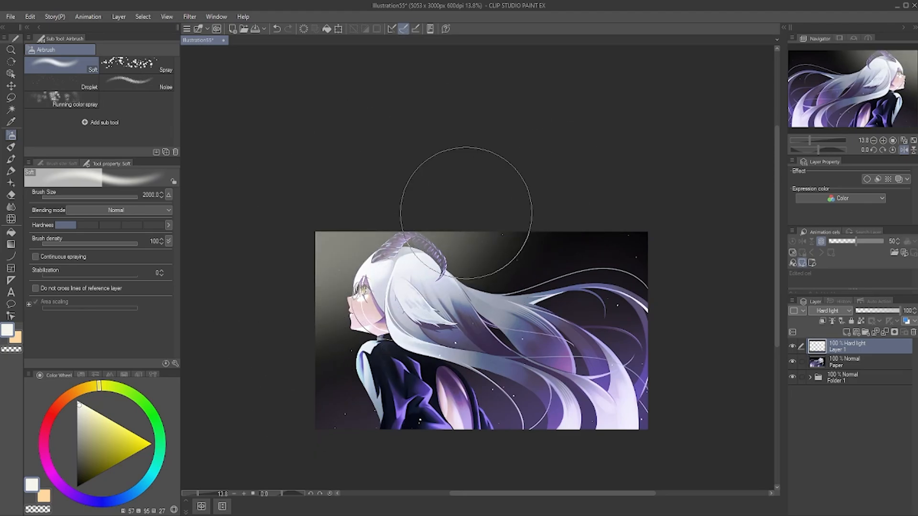
drag(517, 260, 543, 262)
key(h)
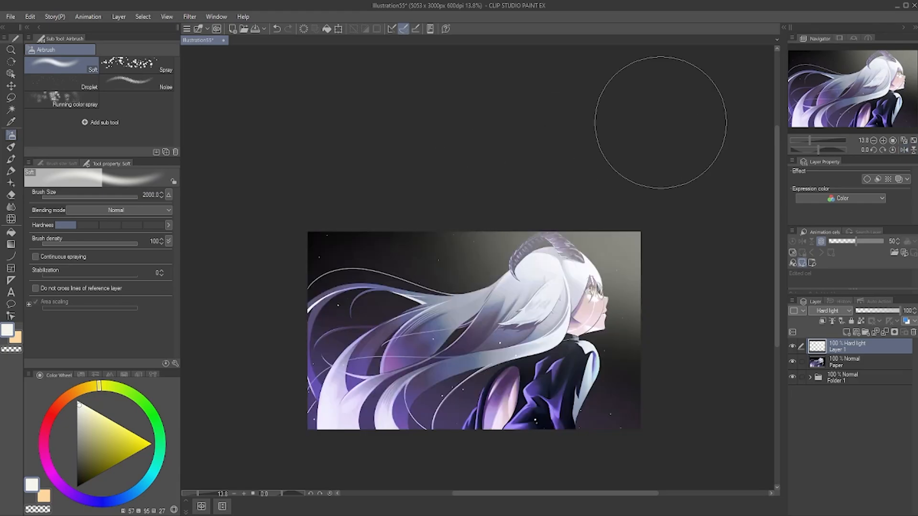
- Try the Hard light glow layer at 20% opacity, comparing the normal and mirrored views
drag(898, 310, 864, 309)
key(h)
key(h)
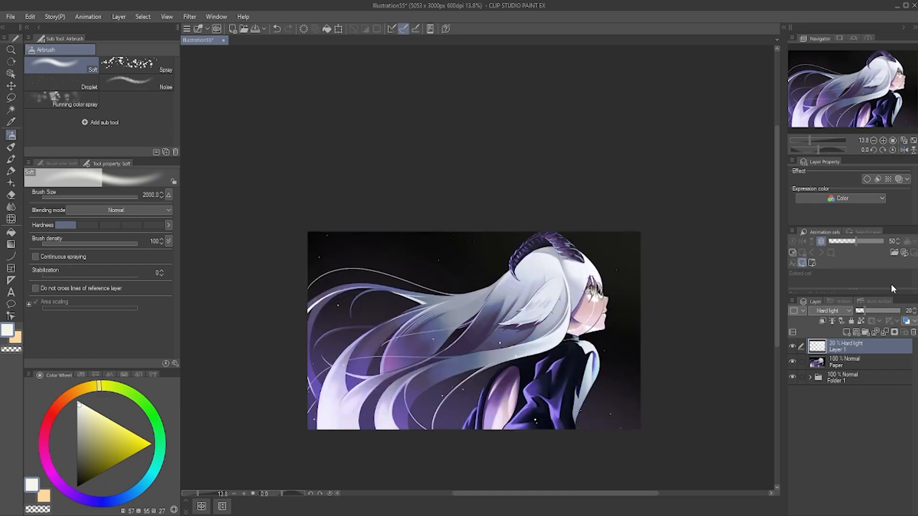
click(18, 350)
key(h)
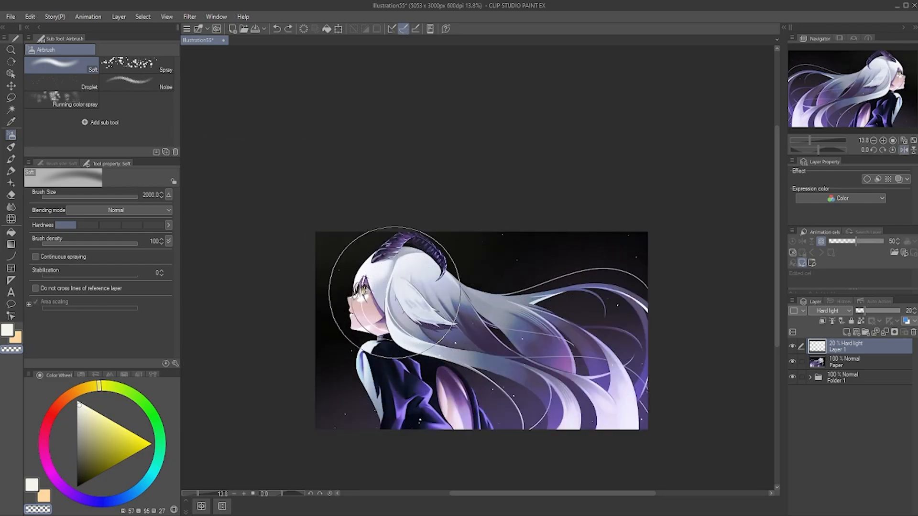
key(h)
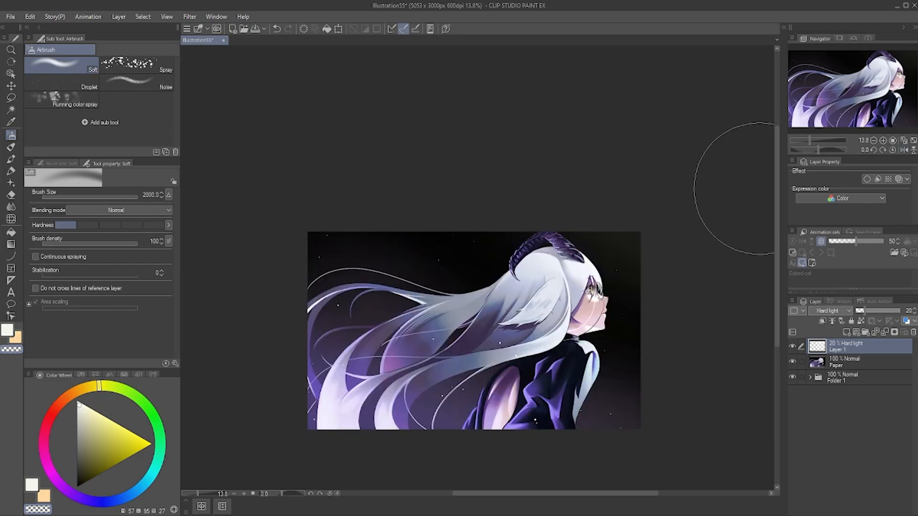
key(h)
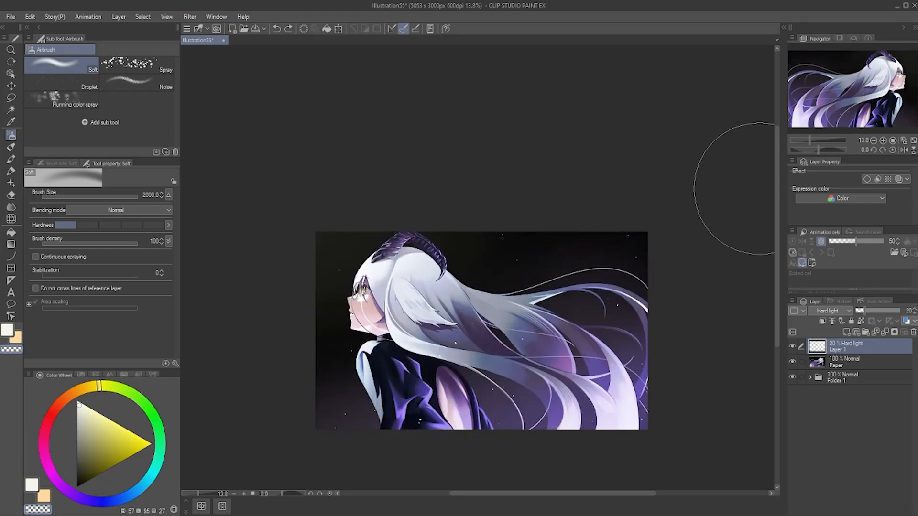
key(ctrl+z)
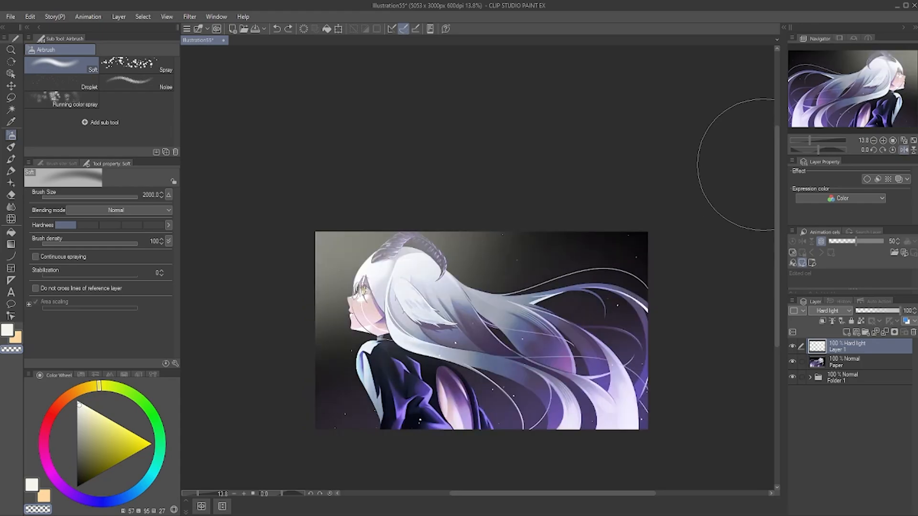
- Hide the Hard light glow layer to compare the artwork without it, and delete that layer
click(792, 346)
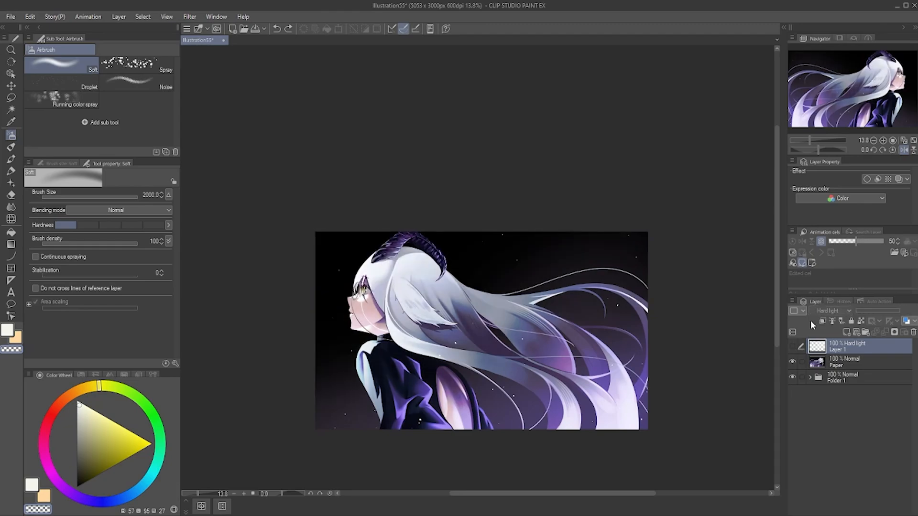
right_click(860, 348)
click(864, 167)
- Examine the merged illustration up close and as a whole, in both mirrored and normal orientation
scroll(355, 302, up, 2)
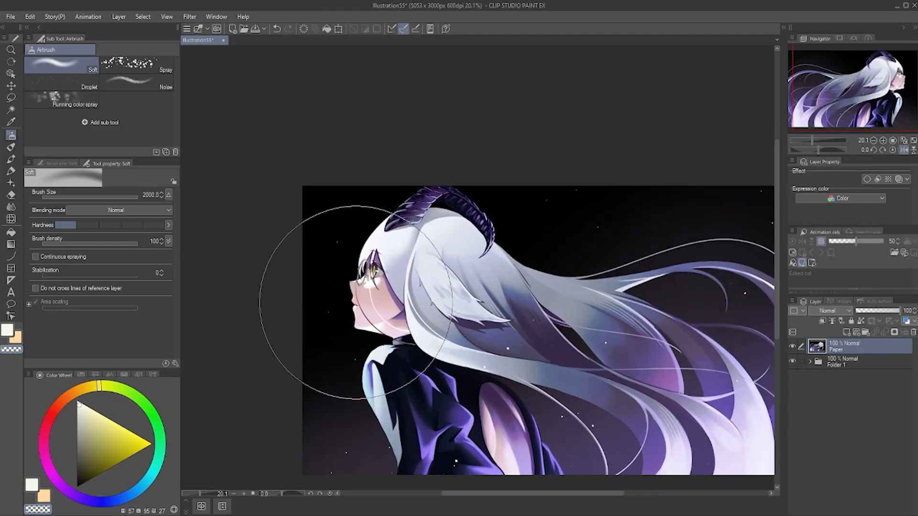
key(h)
scroll(371, 291, down, 2)
scroll(469, 267, down, 1)
scroll(463, 265, up, 2)
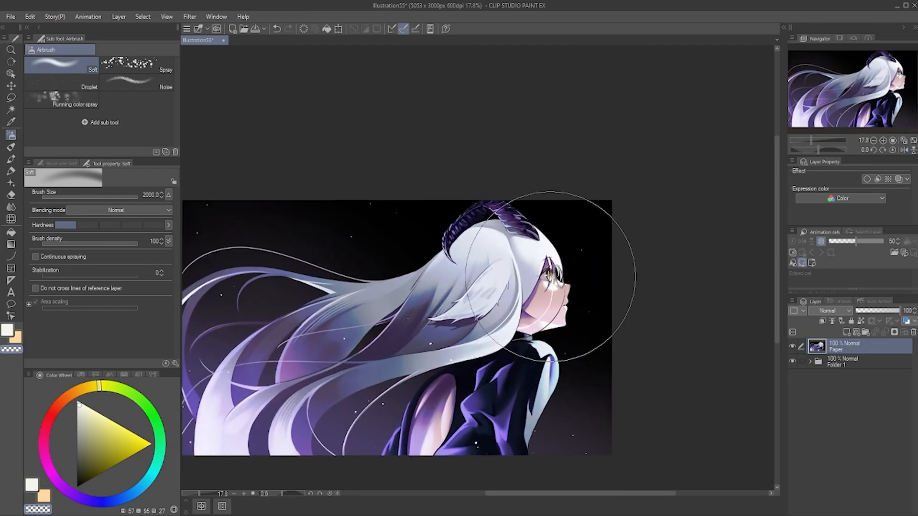
scroll(648, 274, down, 1)
scroll(446, 314, up, 2)
scroll(476, 311, down, 2)
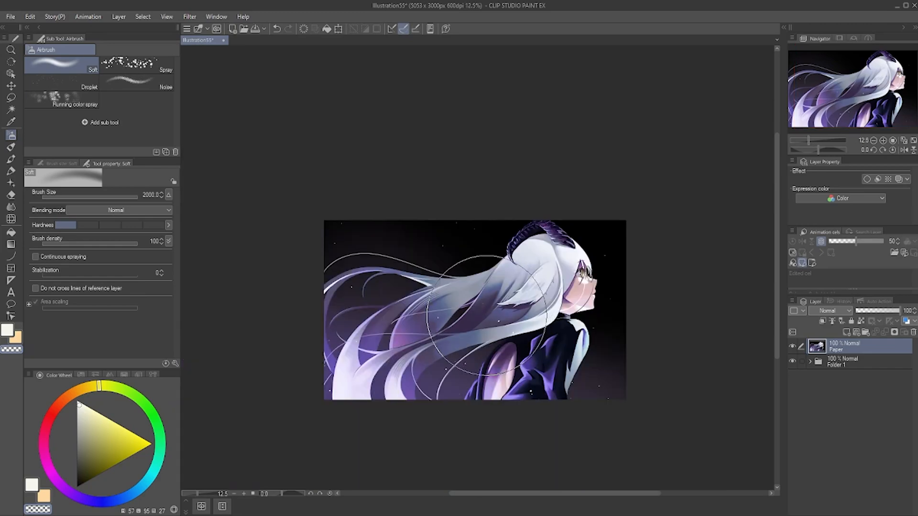
scroll(421, 337, up, 2)
scroll(392, 406, down, 2)
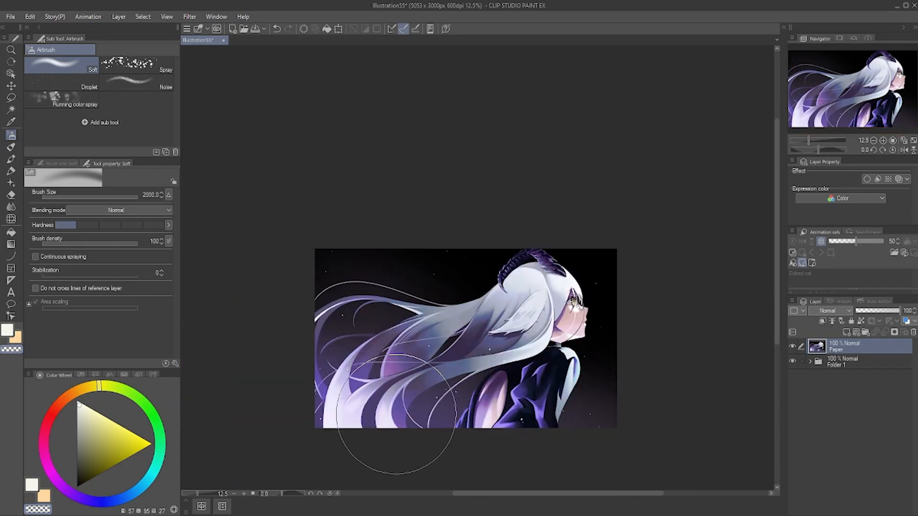
key(h)
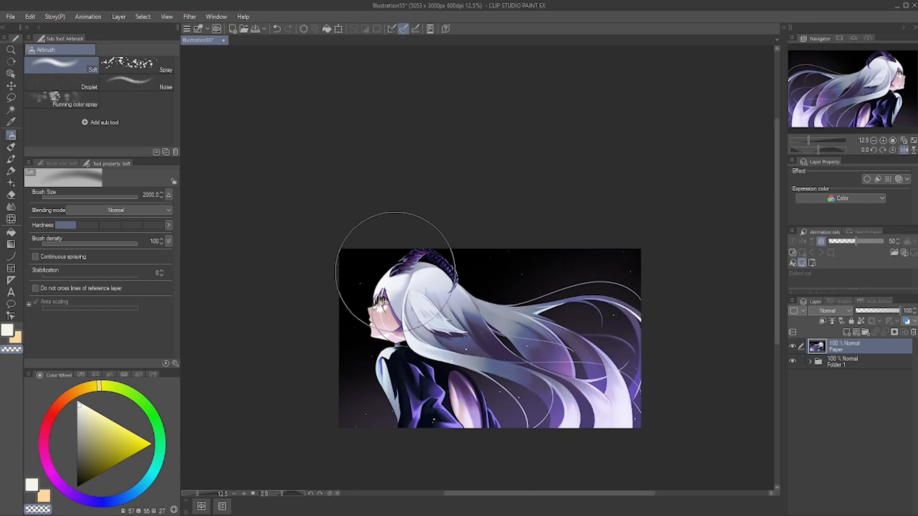
- Apply a Color balance correction to the Paper layer's half tones with levels 0, -20 and 25, shifting toward magenta and blue
click(29, 17)
mouse_move(119, 247)
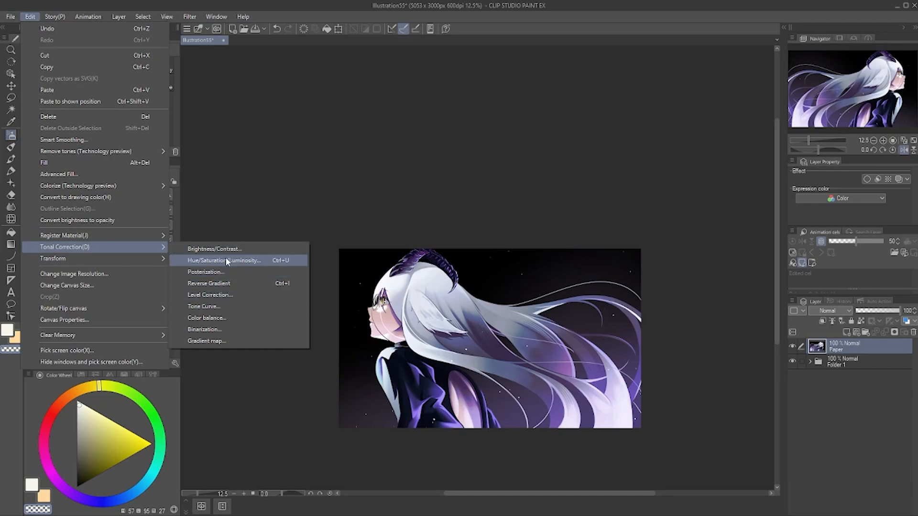
click(215, 317)
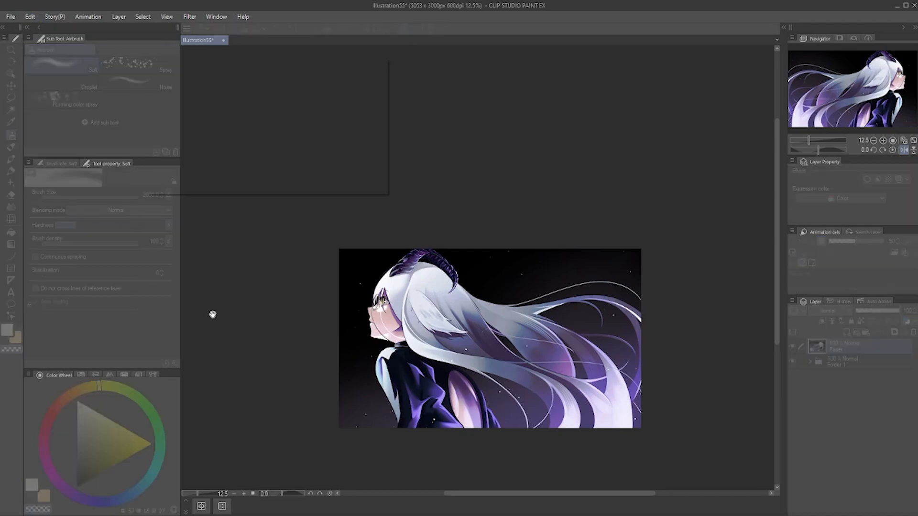
click(231, 118)
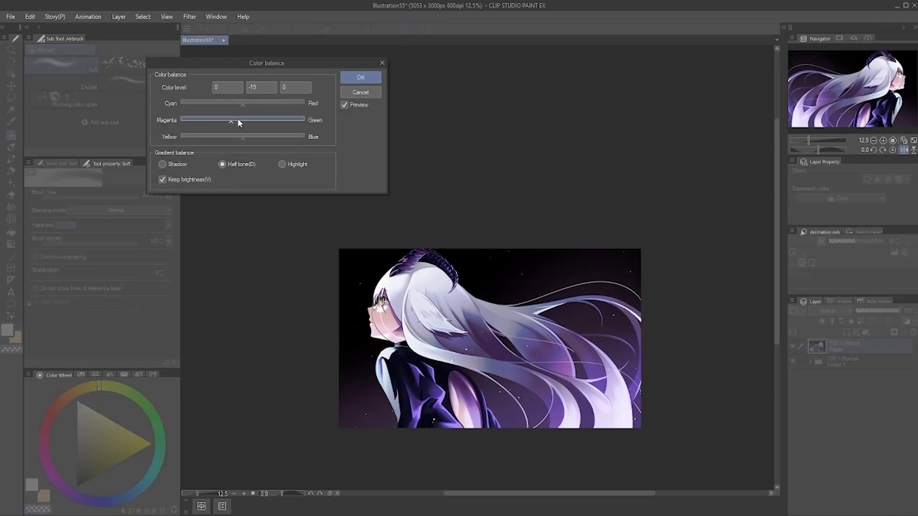
drag(237, 120, 234, 119)
click(255, 103)
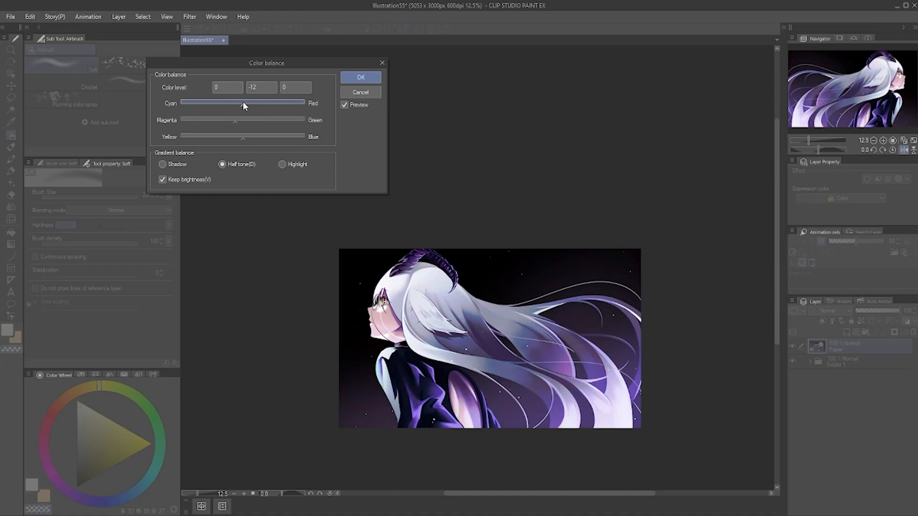
click(253, 138)
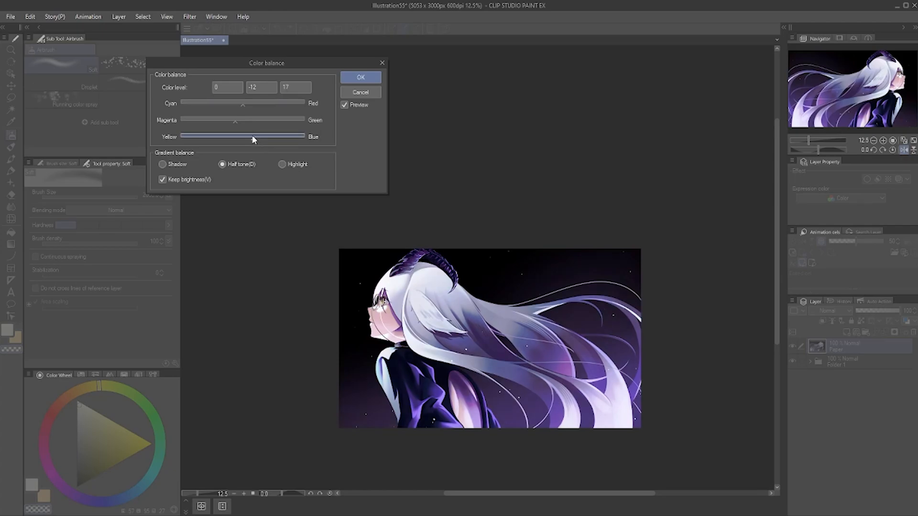
drag(240, 139, 261, 140)
click(252, 135)
click(230, 119)
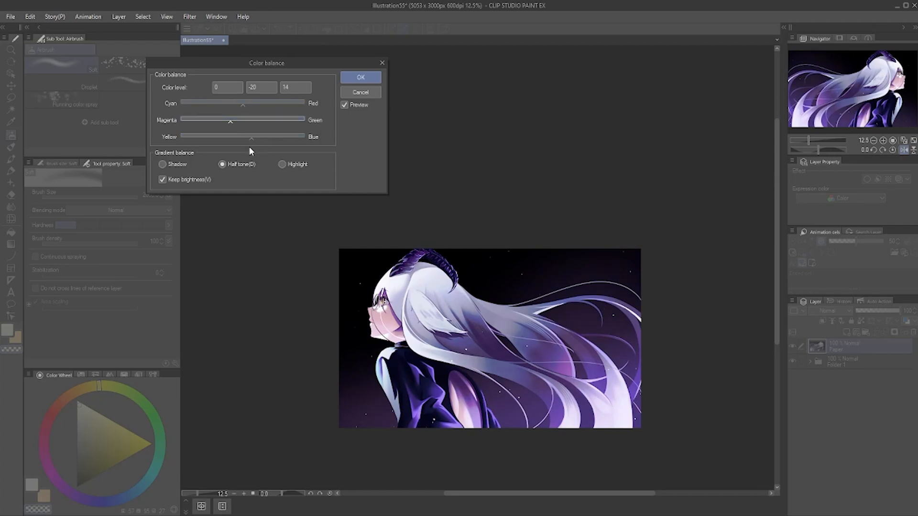
click(258, 136)
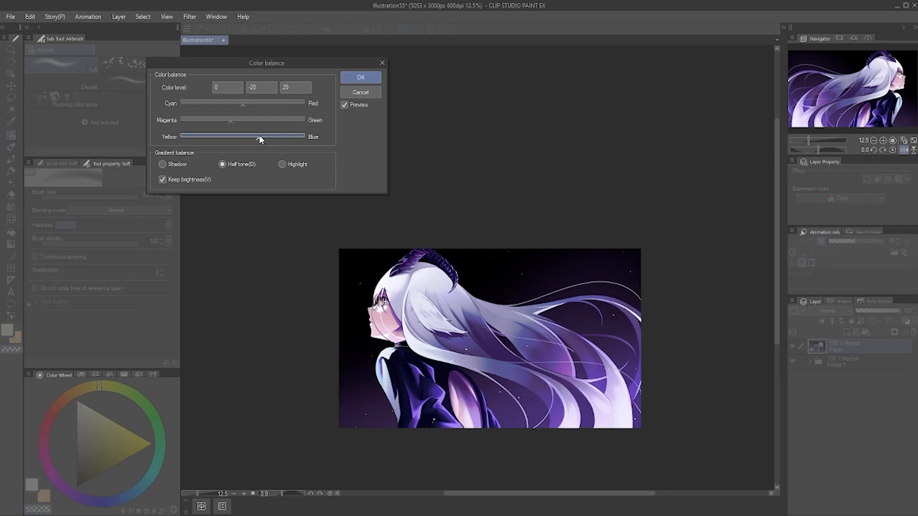
click(361, 78)
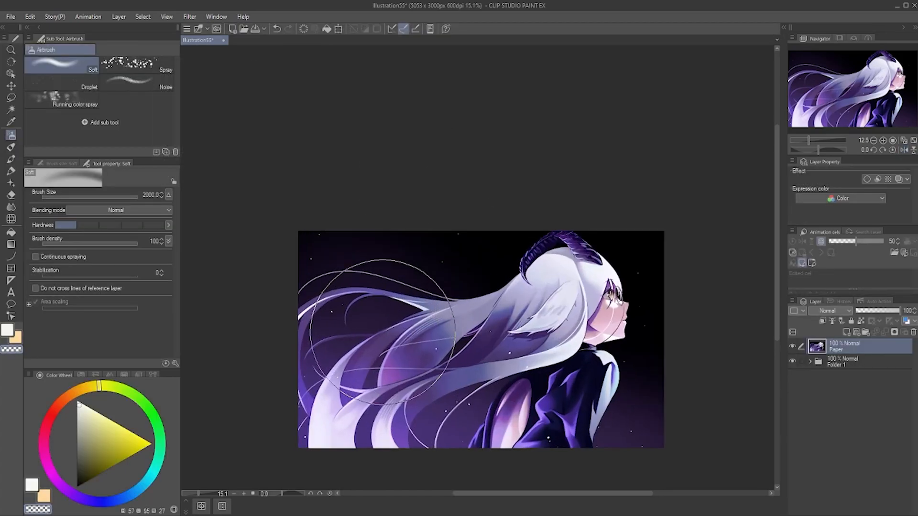
- Compare the artwork with and without the color balance correction, and view it in the opposite orientation
scroll(382, 330, up, 1)
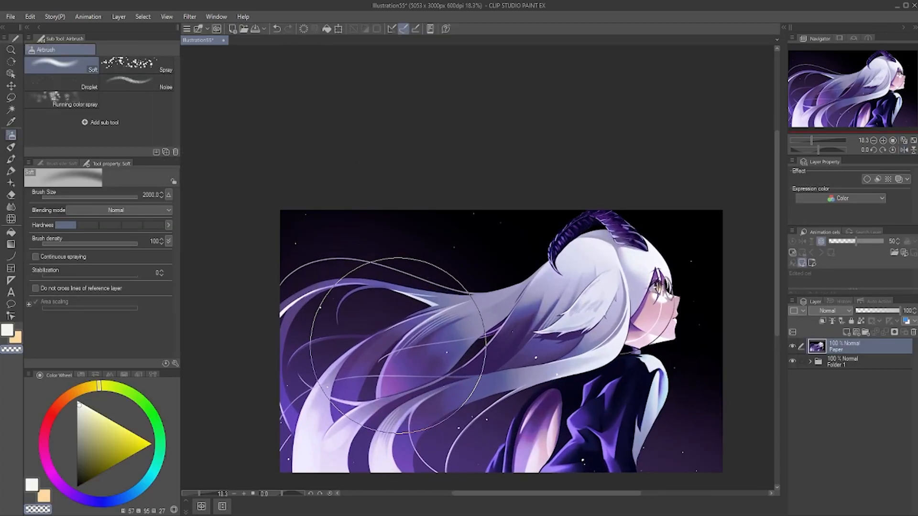
key(ctrl+y)
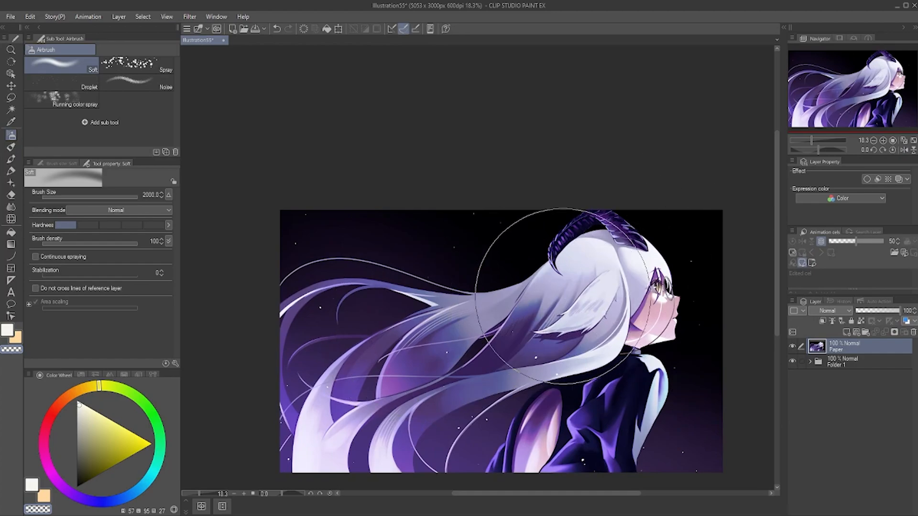
key(ctrl+z)
key(ctrl+y)
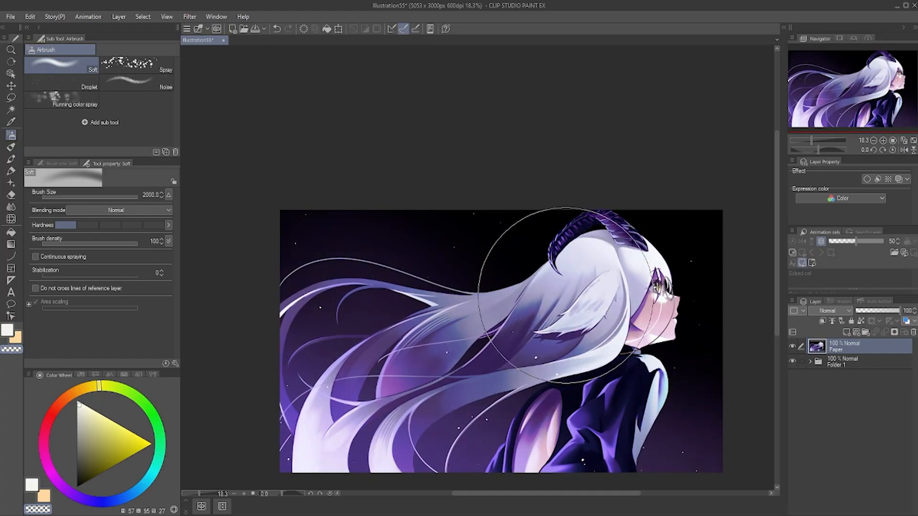
key(h)
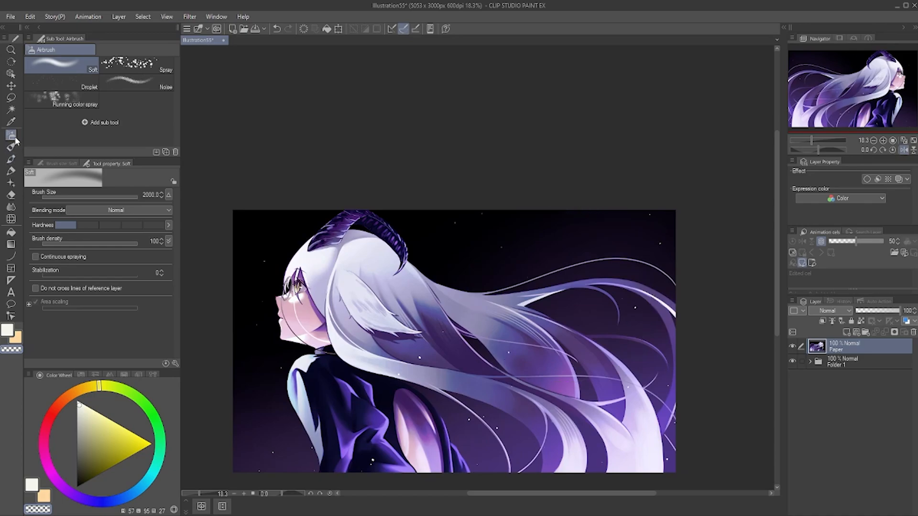
- Try the Soft airbrush in light violet with Overlay blending mode over the face, and undo the attempt
click(74, 498)
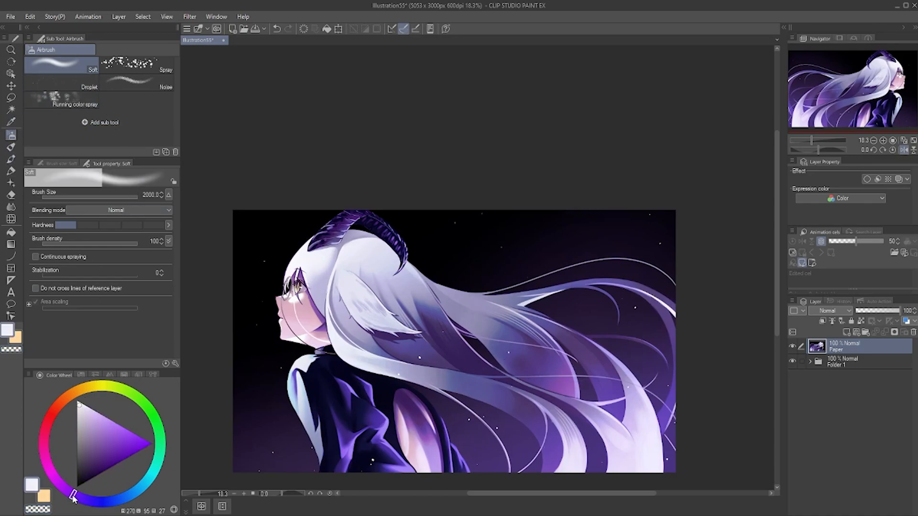
click(107, 416)
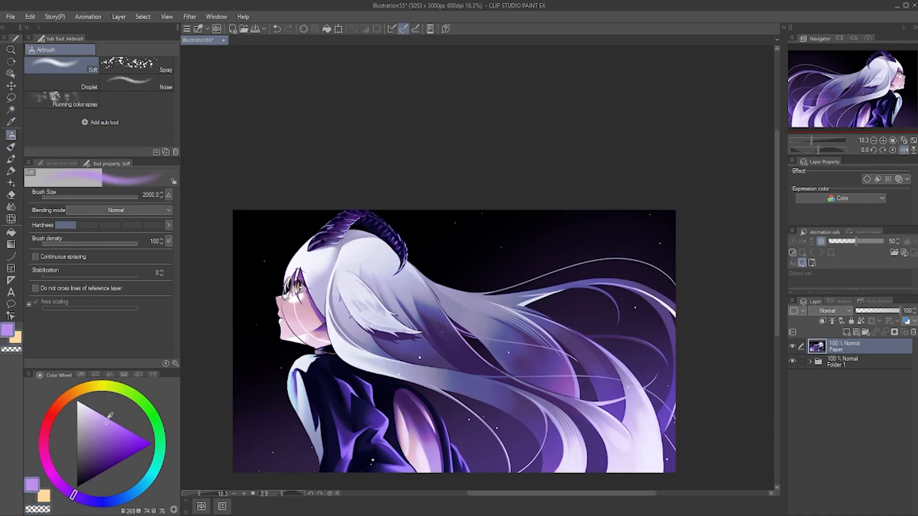
click(133, 210)
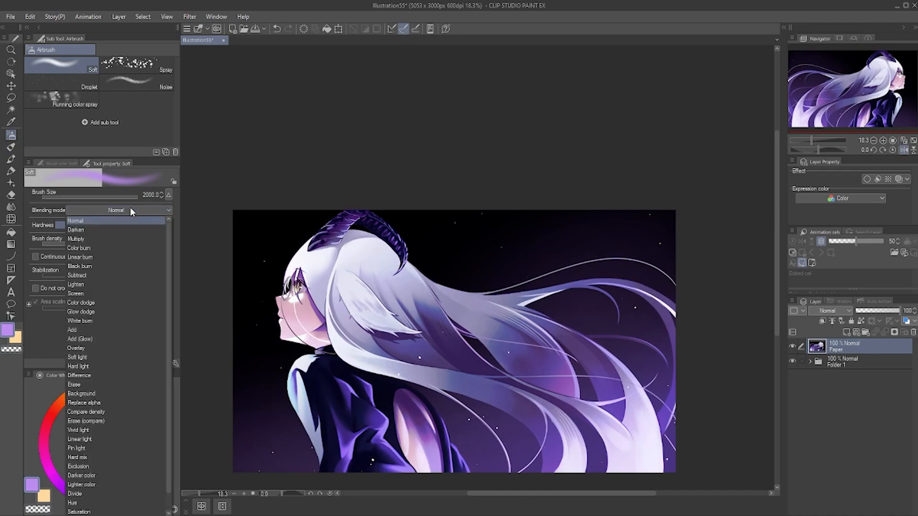
click(80, 349)
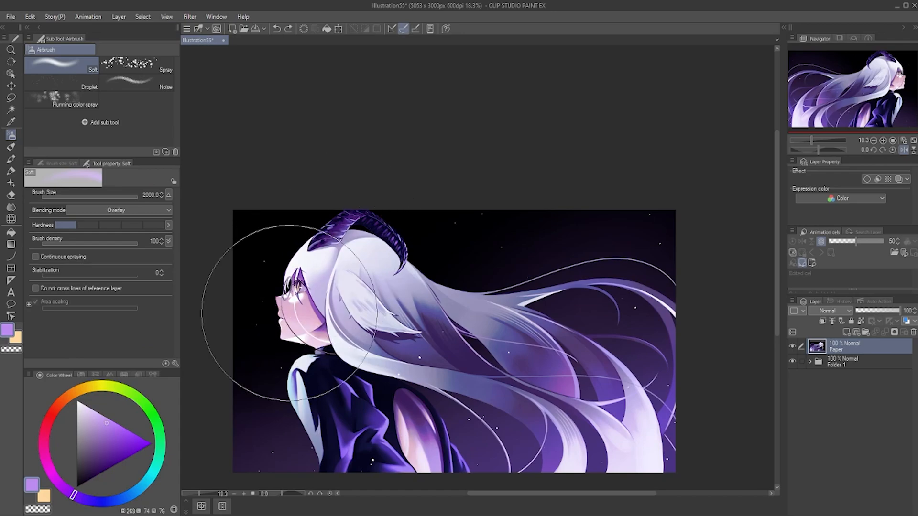
key(ctrl+z)
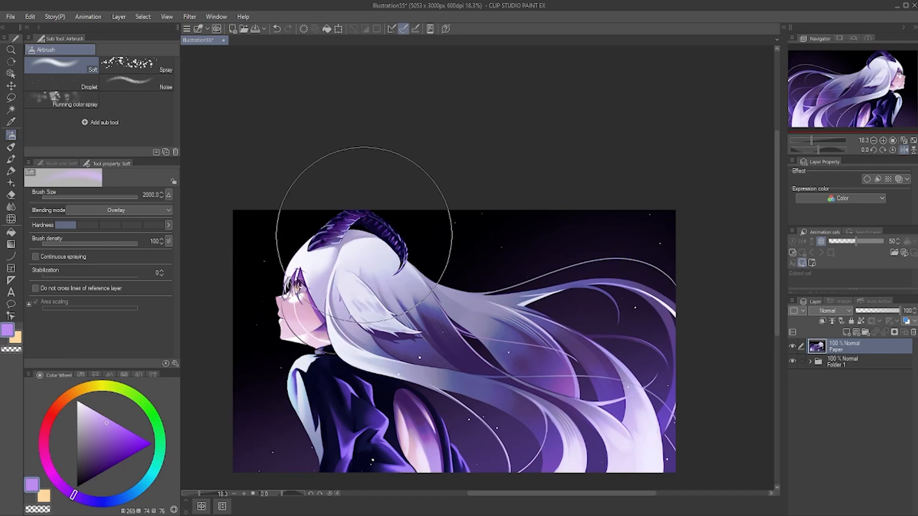
- Try a bluer violet Overlay airbrush stroke over the face, compare mirrored views, and undo the stroke
click(94, 502)
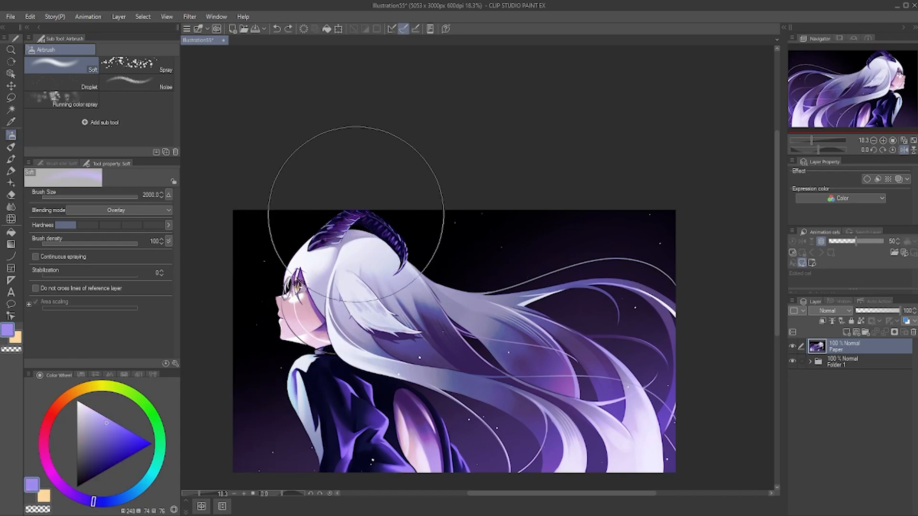
drag(302, 272, 286, 338)
key(h)
key(h)
key(ctrl+z)
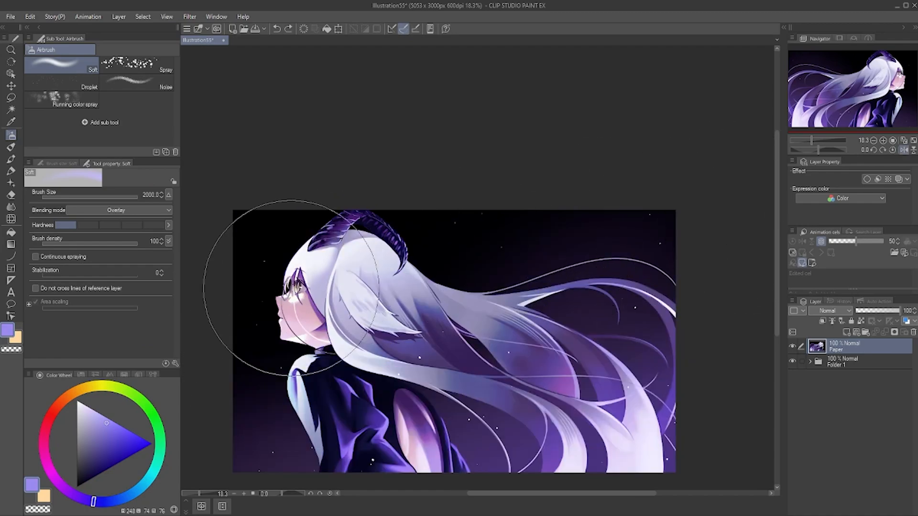
- Check the illustration in mirrored and normal orientation and start saving the file
key(h)
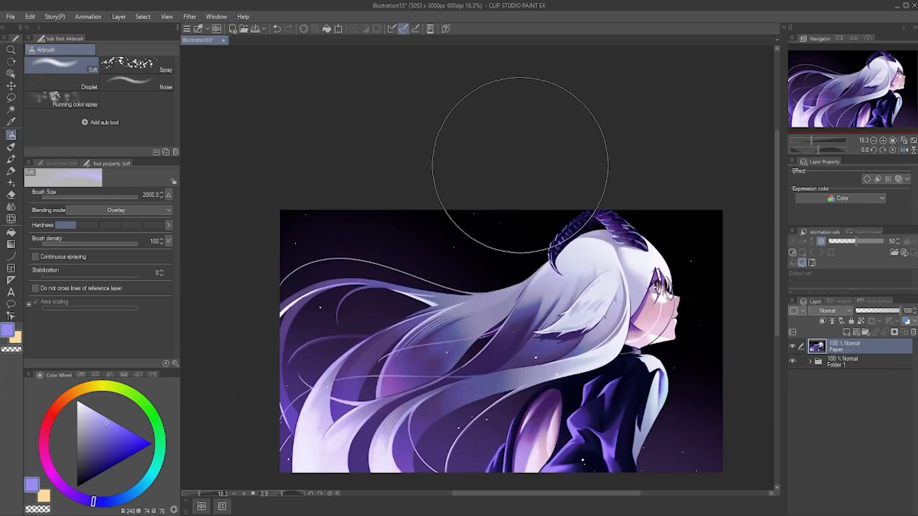
key(h)
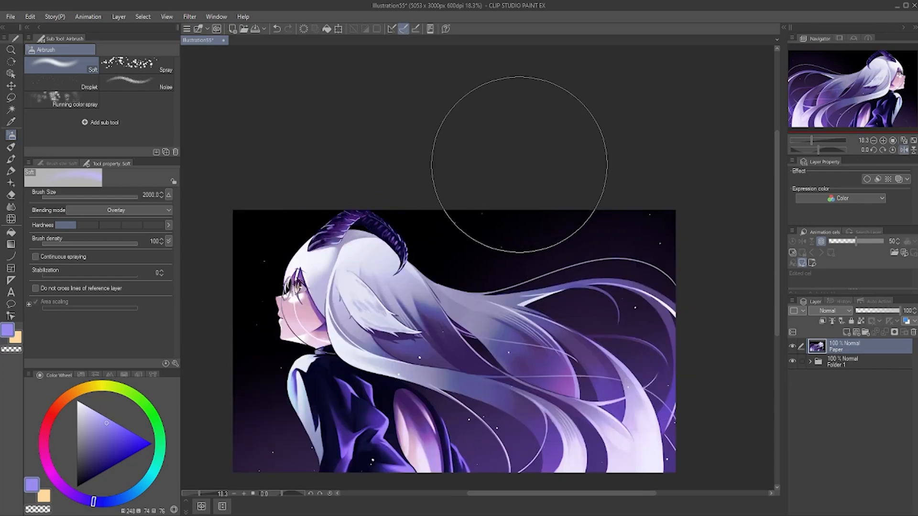
scroll(519, 164, down, 1)
scroll(378, 311, up, 1)
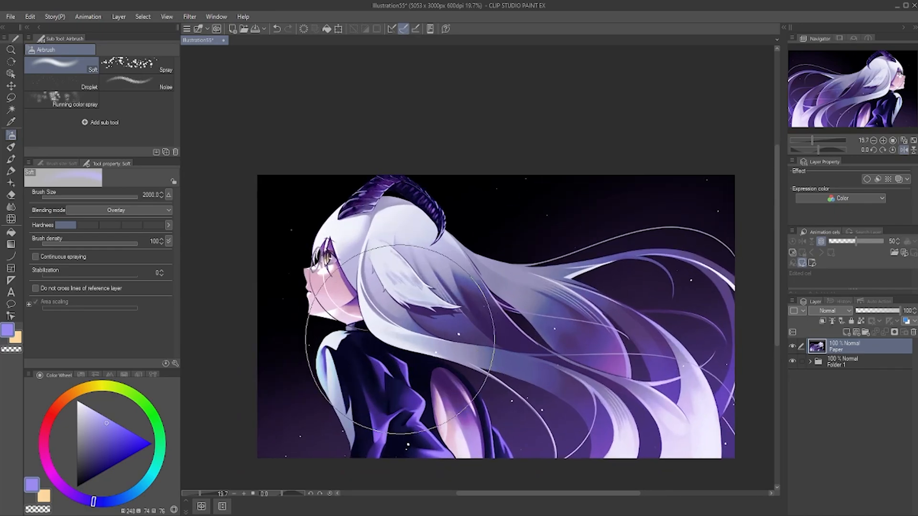
click(7, 21)
click(30, 99)
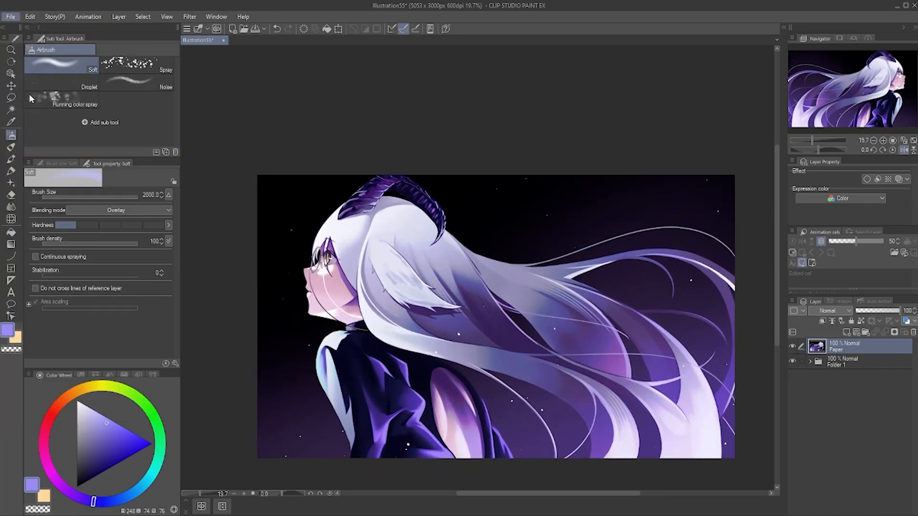